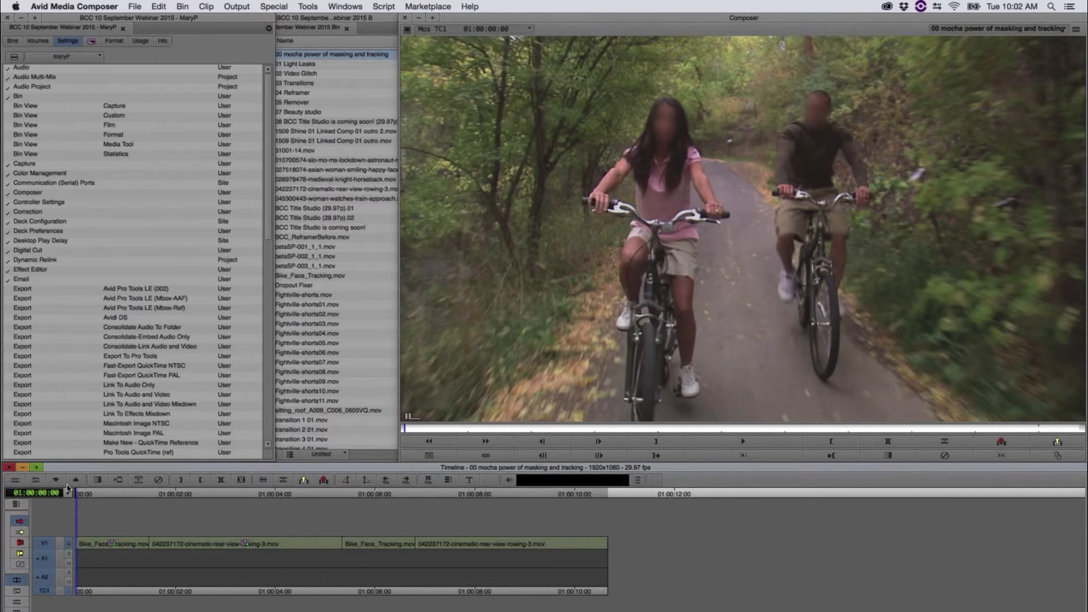
# Step: Inspect the tracked mocha face masks of the first bike clip's BCC Gaussian Blur effect, and close mocha
pyautogui.click(15, 480)
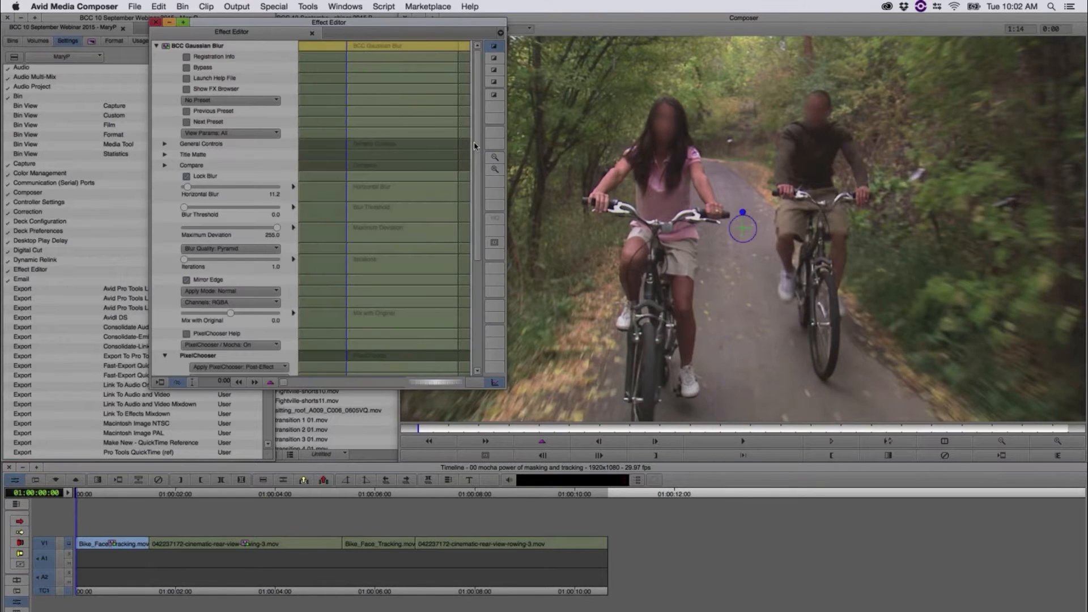
pyautogui.scroll(-6, 196, 285)
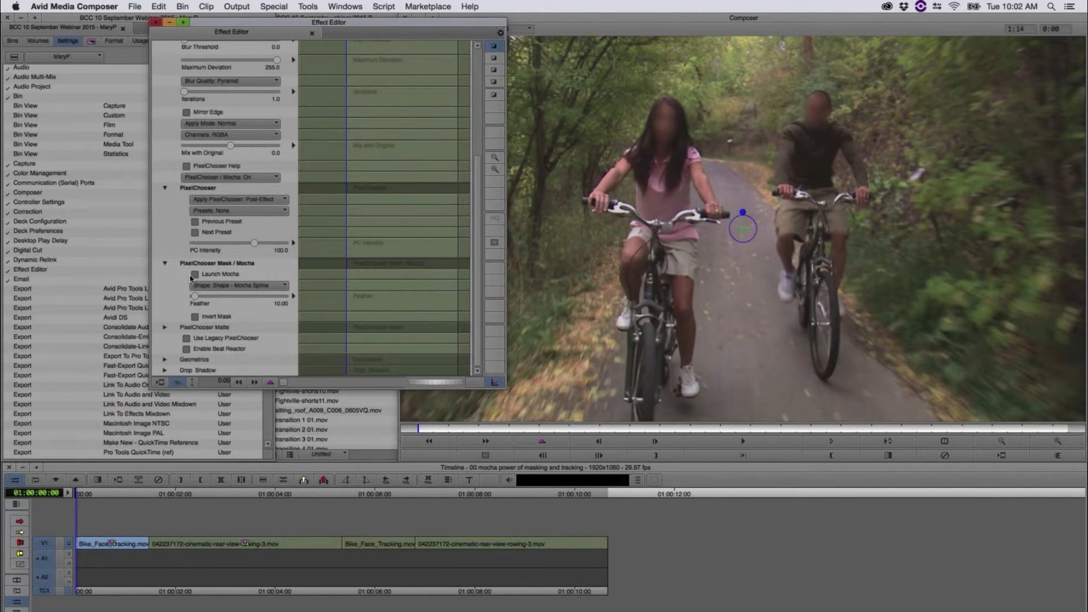
pyautogui.click(196, 275)
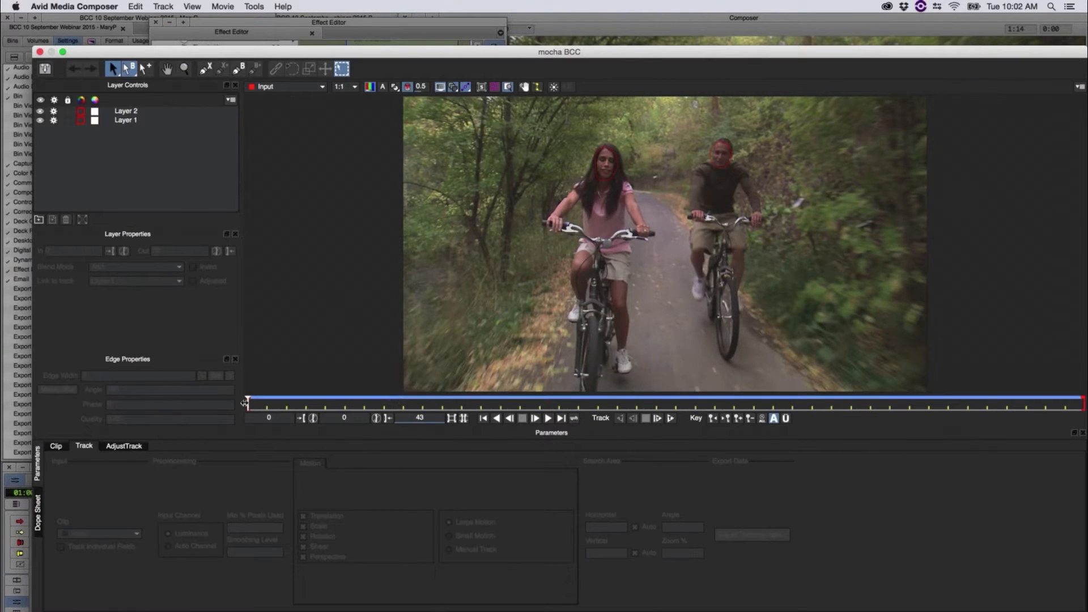
pyautogui.moveTo(360, 408); pyautogui.dragTo(248, 390)
pyautogui.click(40, 52)
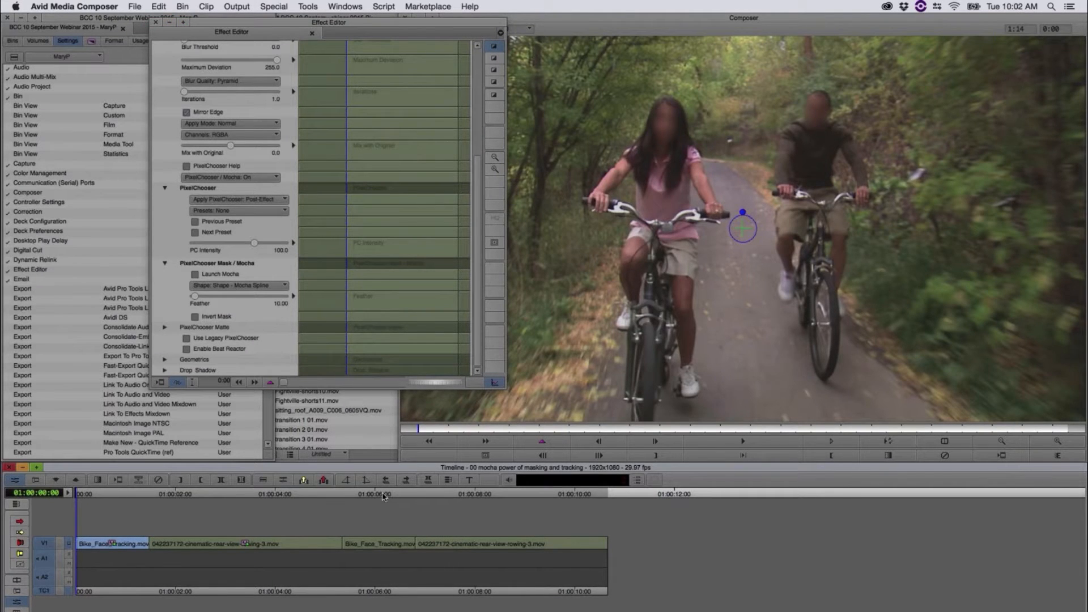
# Step: Apply BCC Gaussian Blur from the BCC Blur category to the second bike clip in the timeline
pyautogui.click(384, 495)
pyautogui.moveTo(361, 501); pyautogui.dragTo(387, 505)
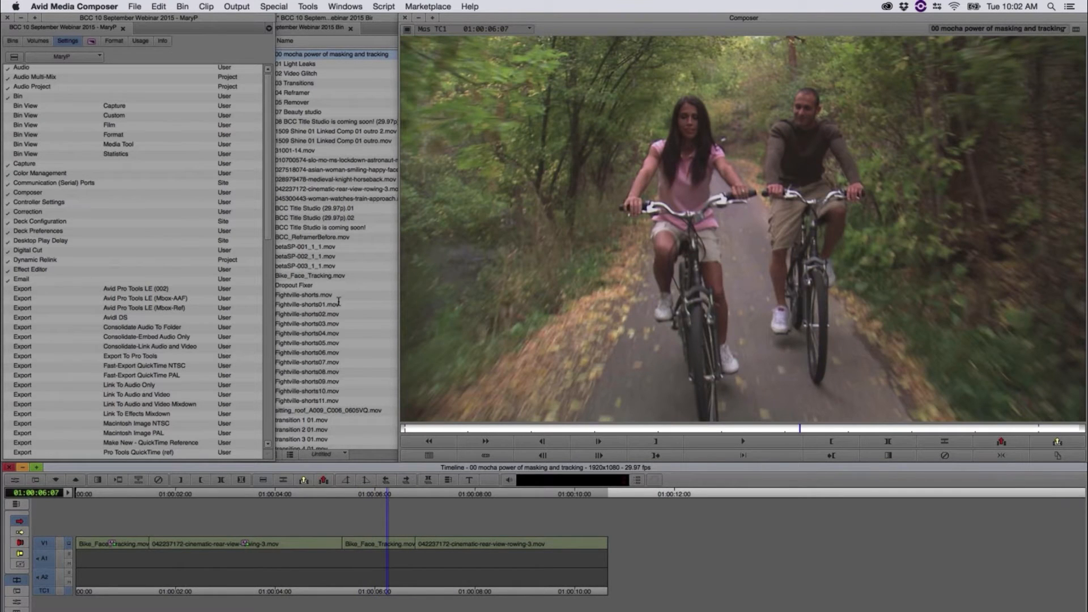
pyautogui.click(90, 40)
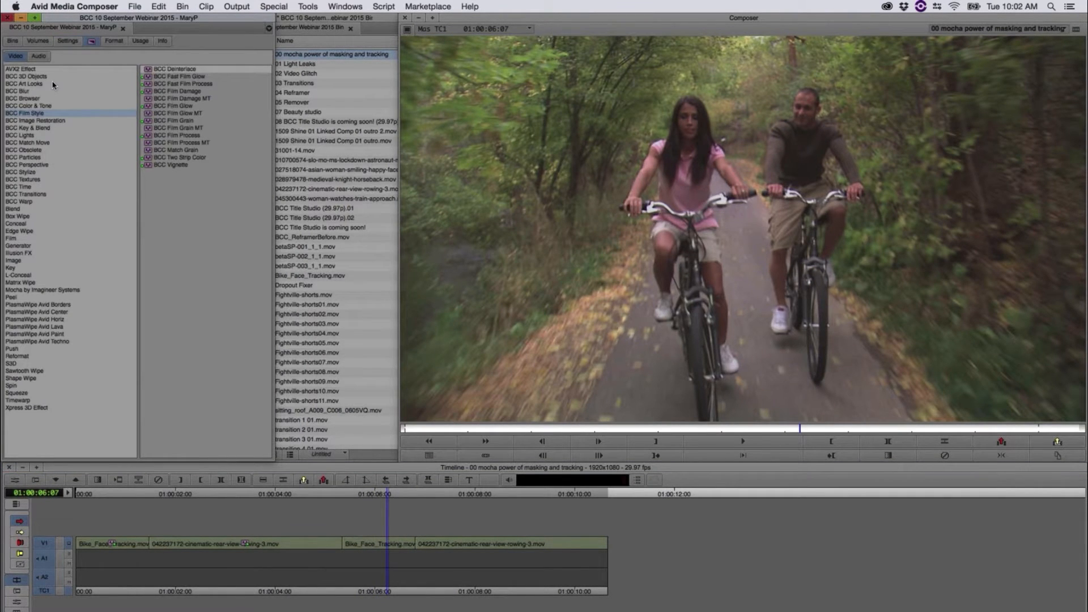
pyautogui.click(25, 90)
pyautogui.moveTo(148, 76); pyautogui.dragTo(380, 545)
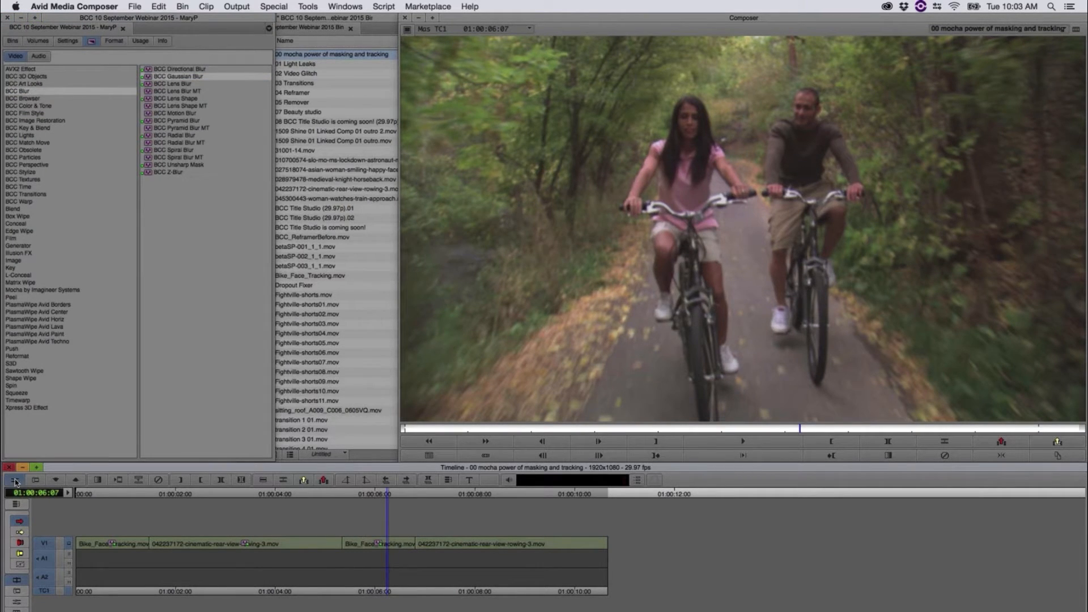
# Step: Turn on PixelChooser / Mocha for the second bike clip's blur, set Horizontal Blur to 18.8, and launch mocha
pyautogui.click(16, 481)
pyautogui.moveTo(454, 392); pyautogui.dragTo(440, 525)
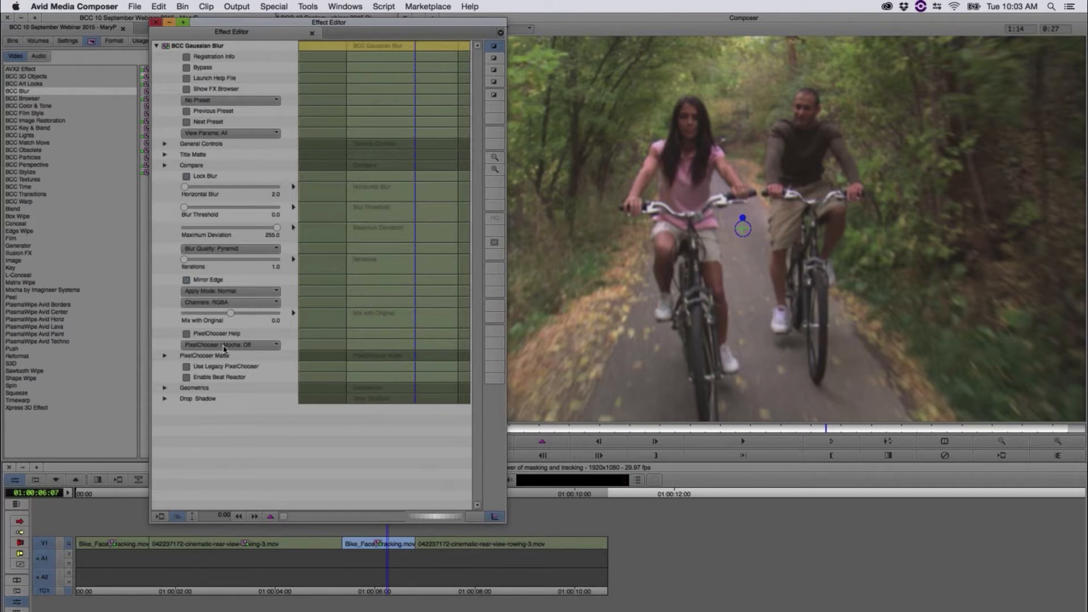
pyautogui.click(257, 345)
pyautogui.click(256, 365)
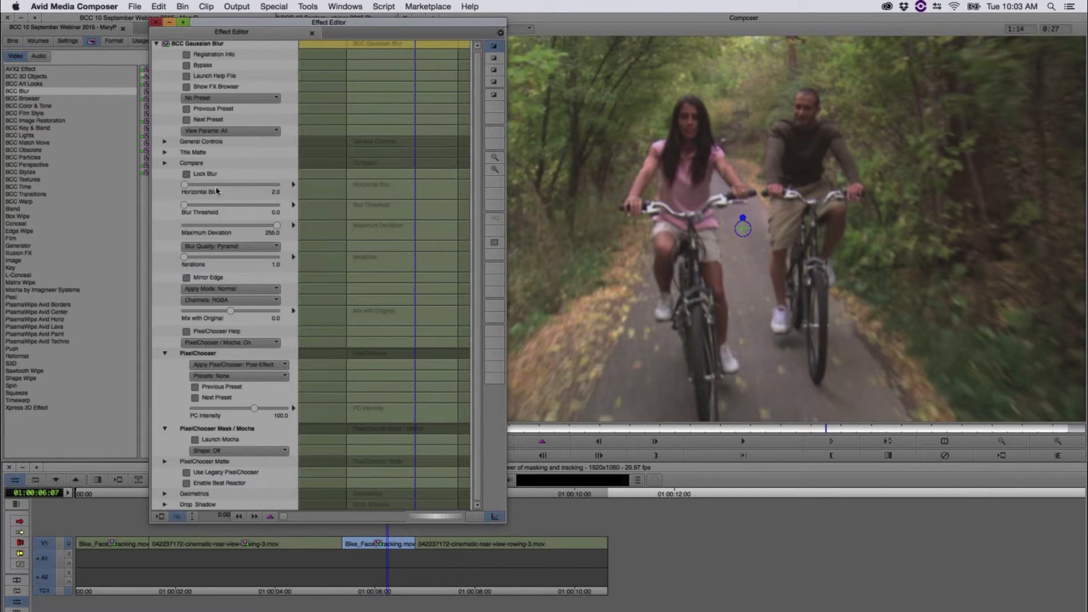
pyautogui.moveTo(195, 186); pyautogui.dragTo(190, 187)
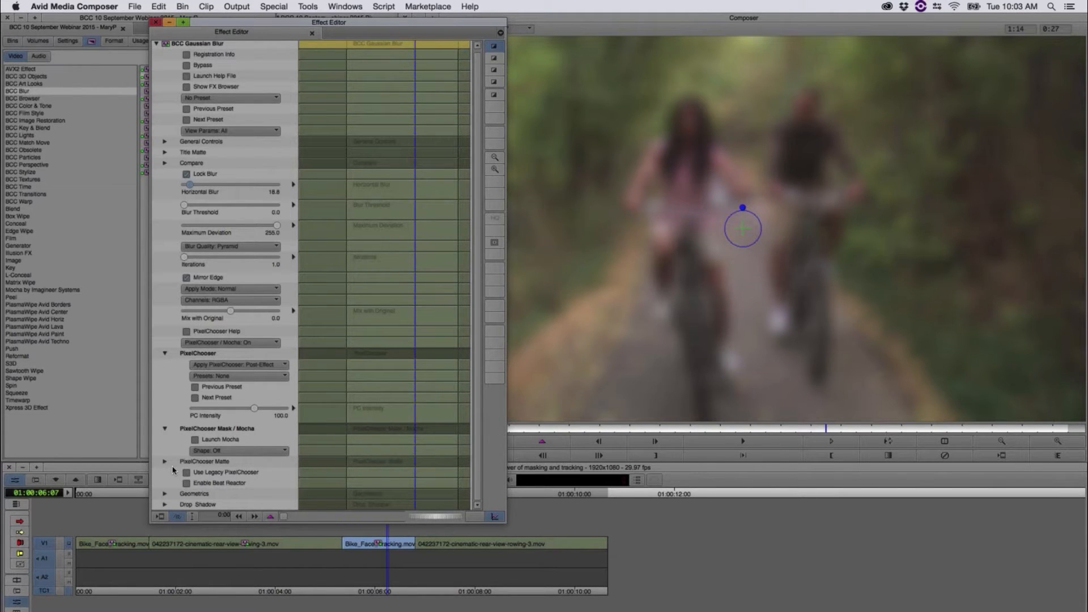
pyautogui.click(196, 440)
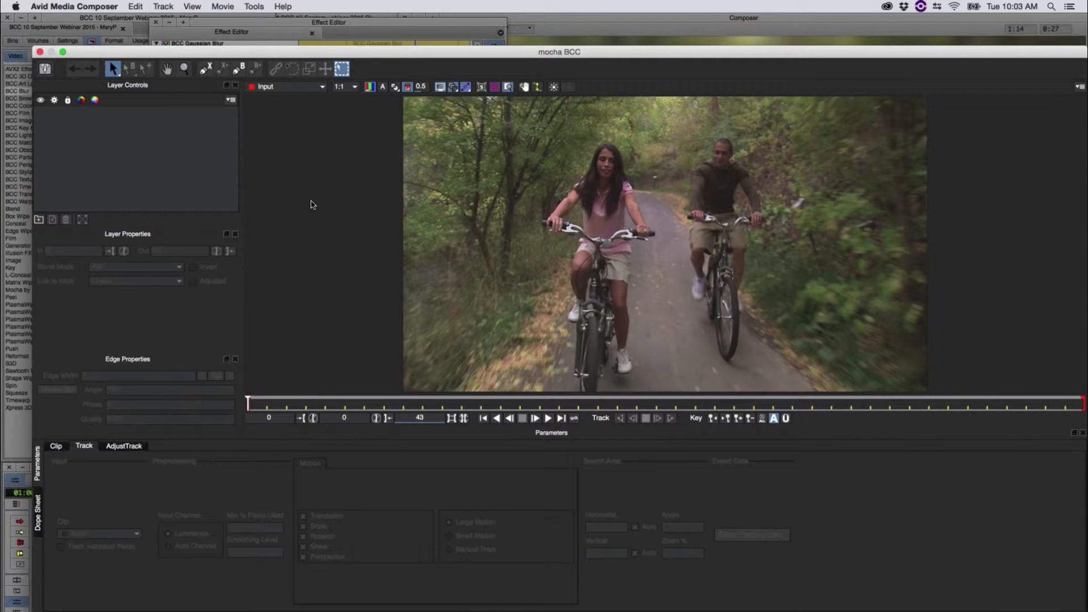
pyautogui.click(206, 69)
pyautogui.click(239, 70)
pyautogui.moveTo(449, 150); pyautogui.dragTo(463, 132)
pyautogui.moveTo(436, 188); pyautogui.dragTo(444, 191)
pyautogui.moveTo(542, 183); pyautogui.dragTo(588, 189)
pyautogui.moveTo(591, 254); pyautogui.dragTo(602, 263)
pyautogui.moveTo(690, 212); pyautogui.dragTo(642, 158)
pyautogui.moveTo(560, 132); pyautogui.dragTo(540, 141)
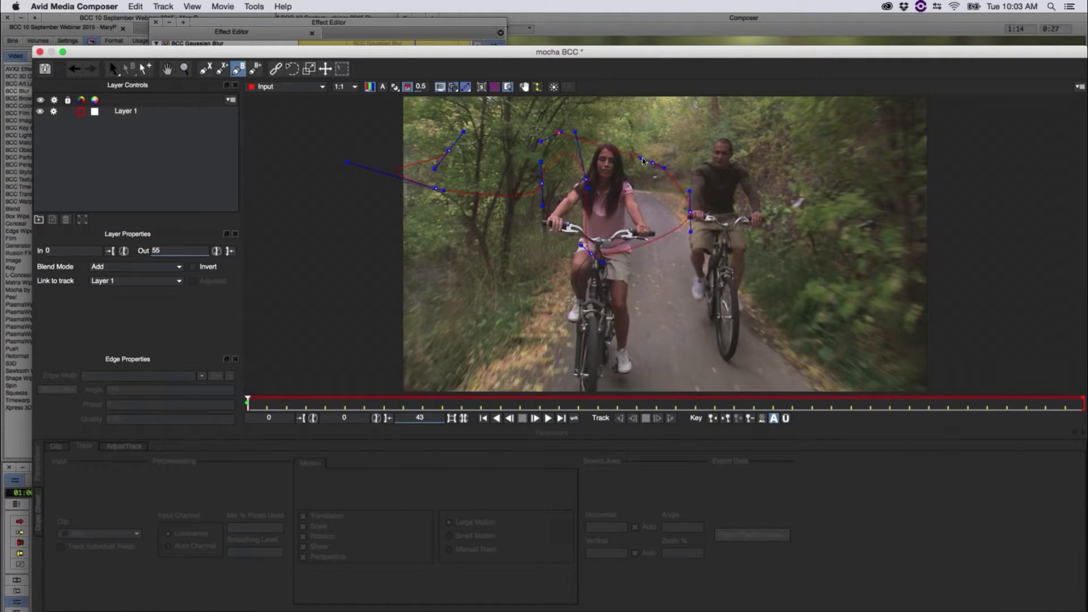
pyautogui.rightClick(643, 162)
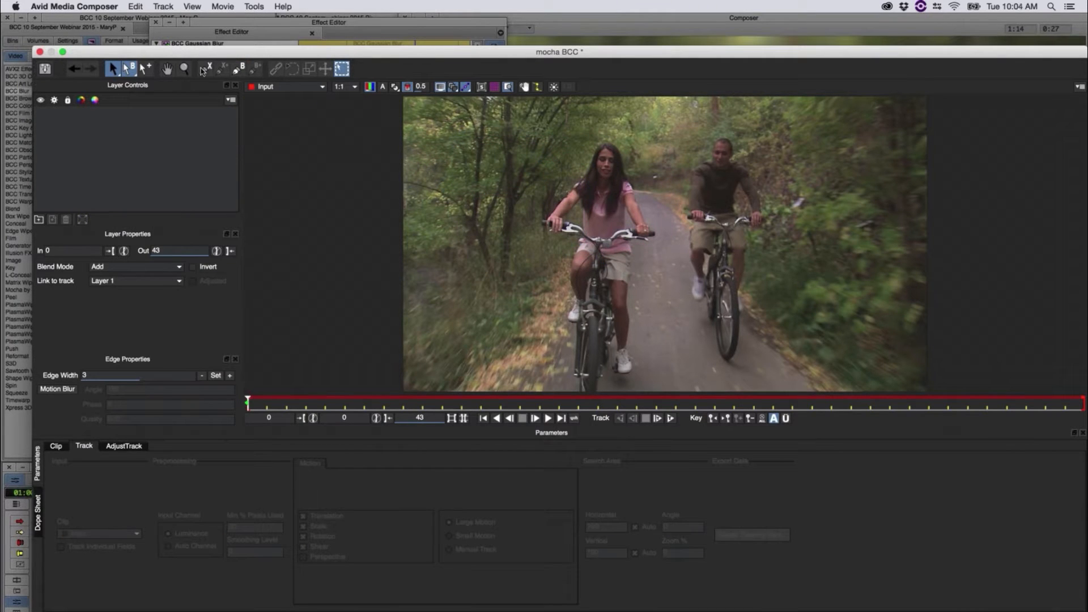
# Step: Draw a closed X-spline mask around the woman's face and tighten its curve handles to fit the head
pyautogui.click(206, 68)
pyautogui.click(605, 184)
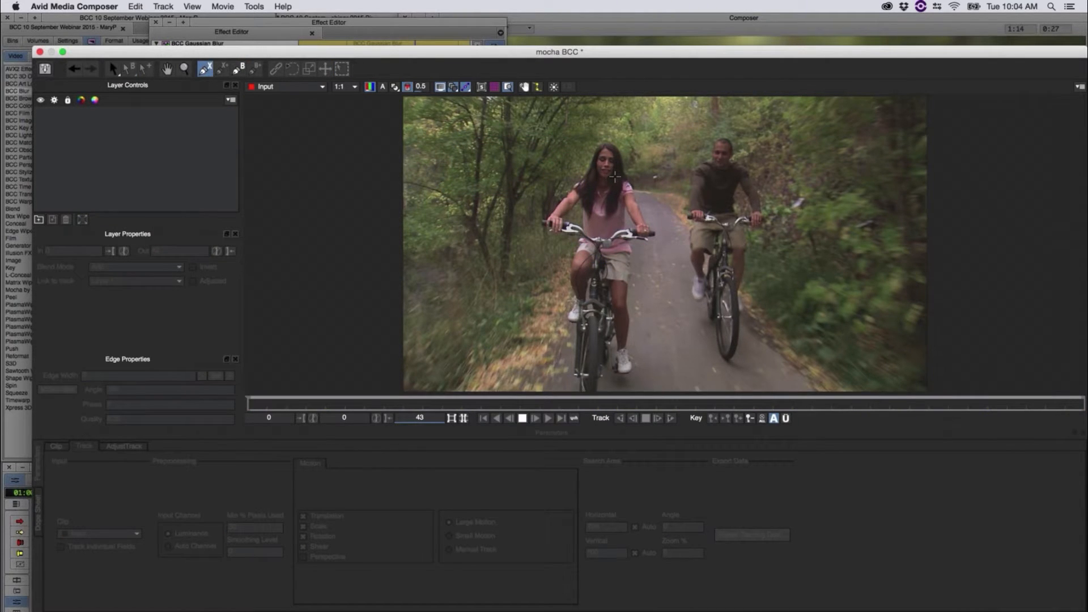
pyautogui.click(616, 176)
pyautogui.click(619, 157)
pyautogui.click(612, 145)
pyautogui.click(597, 146)
pyautogui.click(589, 161)
pyautogui.click(594, 177)
pyautogui.click(607, 184)
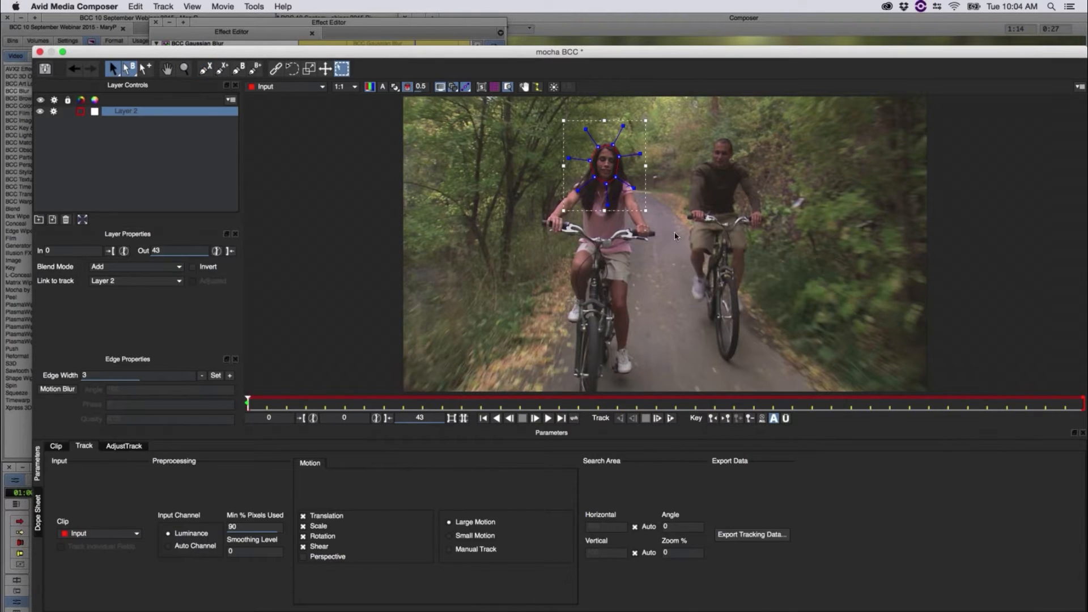
pyautogui.moveTo(622, 126); pyautogui.dragTo(617, 136)
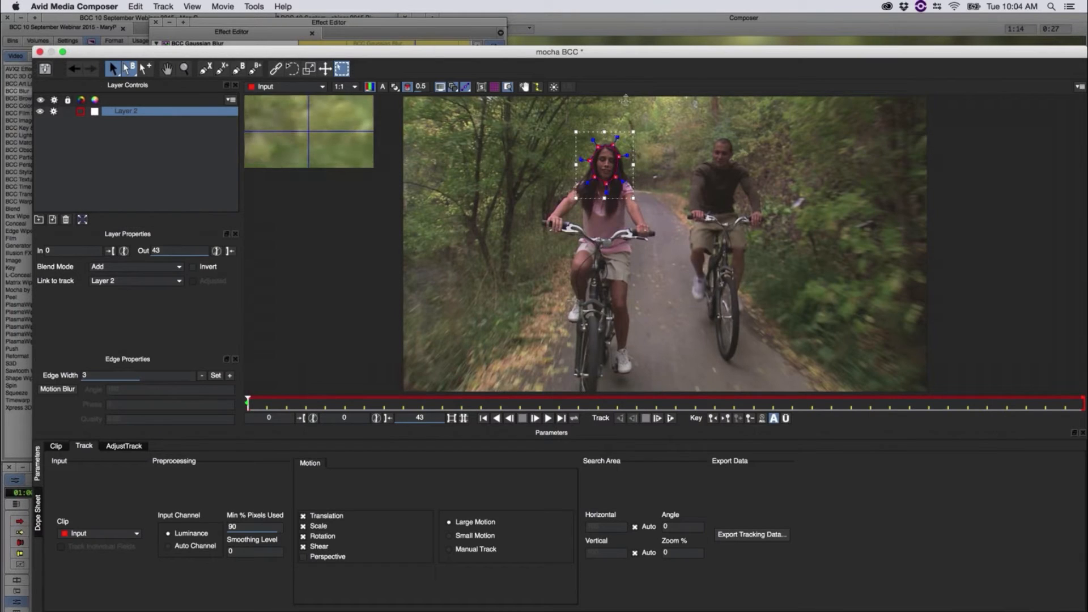
pyautogui.moveTo(612, 137); pyautogui.dragTo(609, 141)
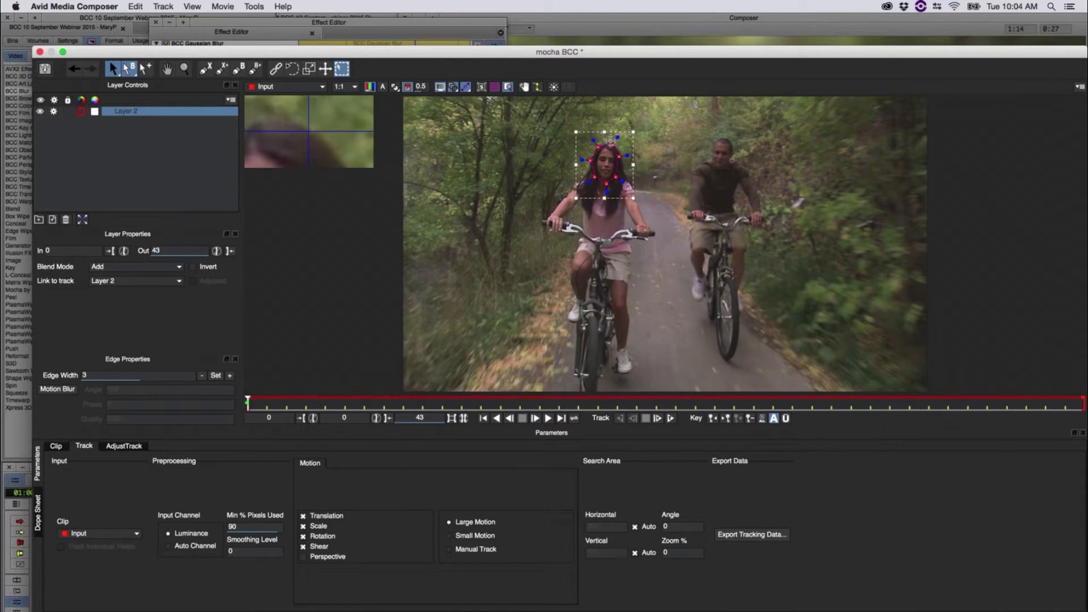
# Step: Draw a second closed X-spline mask around the man's face and tighten its curve handles
pyautogui.click(210, 70)
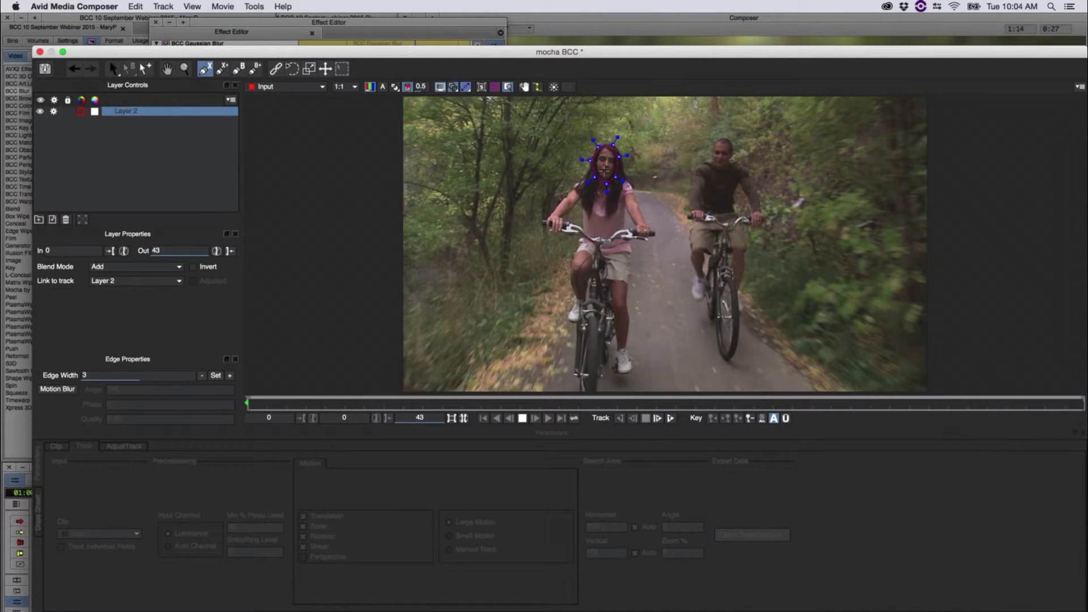
pyautogui.click(717, 169)
pyautogui.click(725, 166)
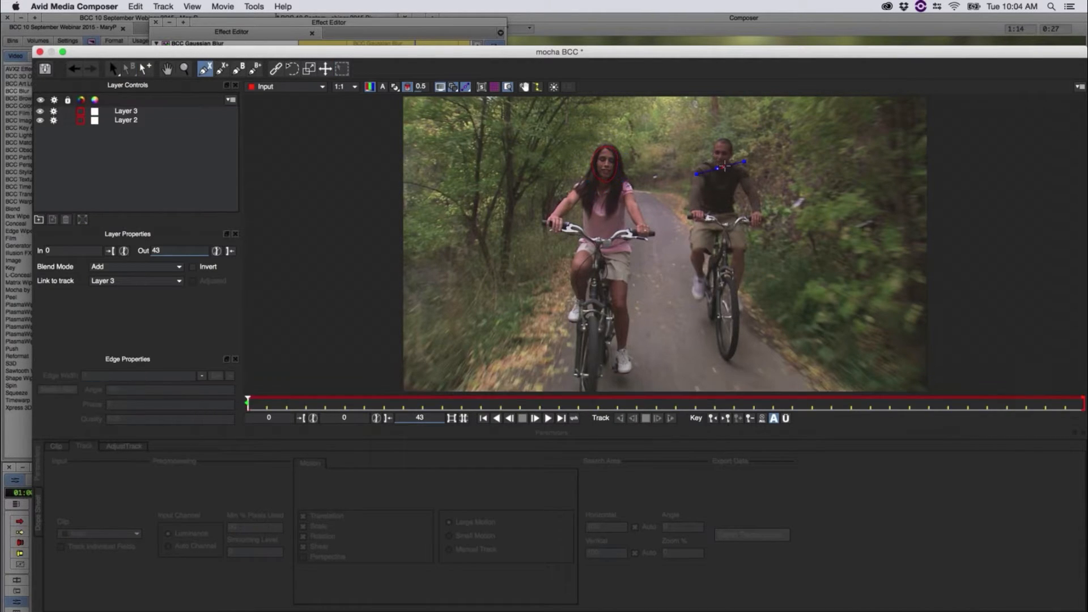
pyautogui.click(731, 158)
pyautogui.click(730, 145)
pyautogui.click(725, 138)
pyautogui.click(715, 141)
pyautogui.rightClick(710, 148)
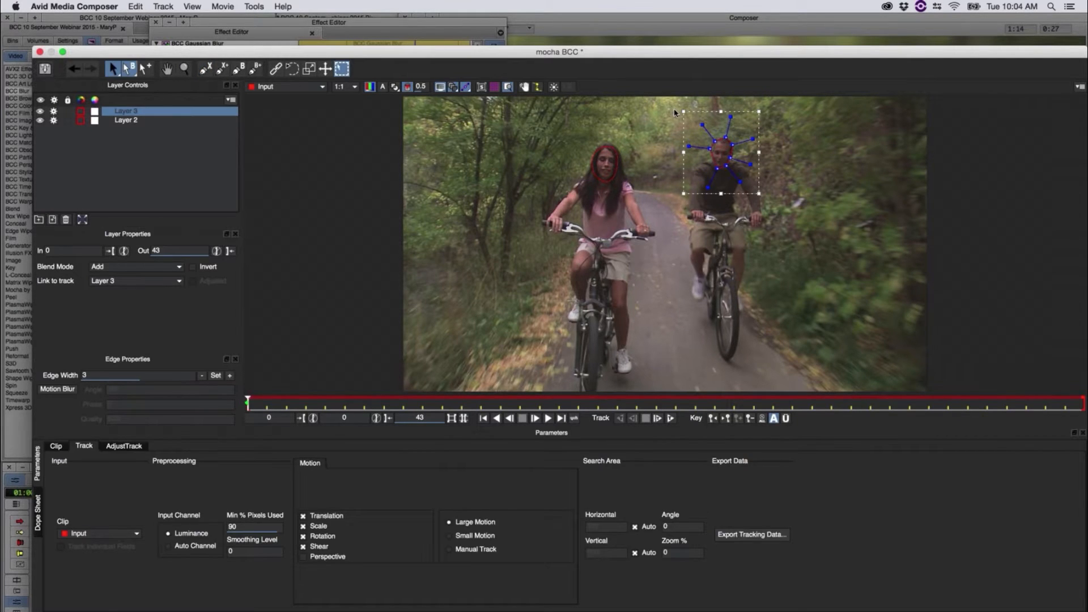
pyautogui.moveTo(776, 209); pyautogui.dragTo(780, 210)
pyautogui.moveTo(702, 125); pyautogui.dragTo(716, 169)
# Step: Select the woman's face mask layer and set its Min % Pixels Used to 91 for tracking
pyautogui.click(613, 172)
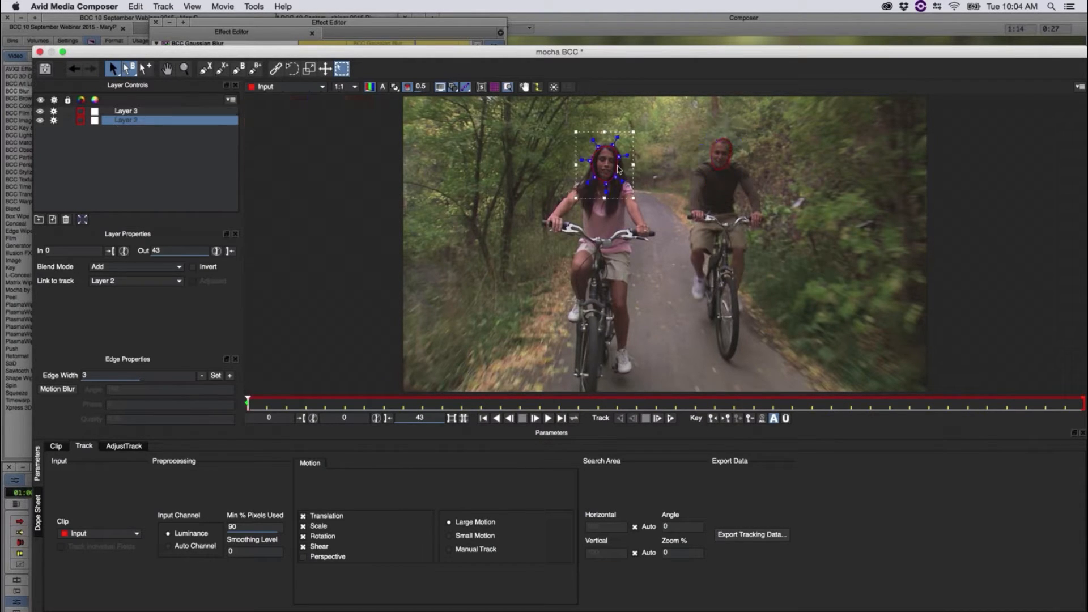
pyautogui.moveTo(619, 177); pyautogui.dragTo(620, 176)
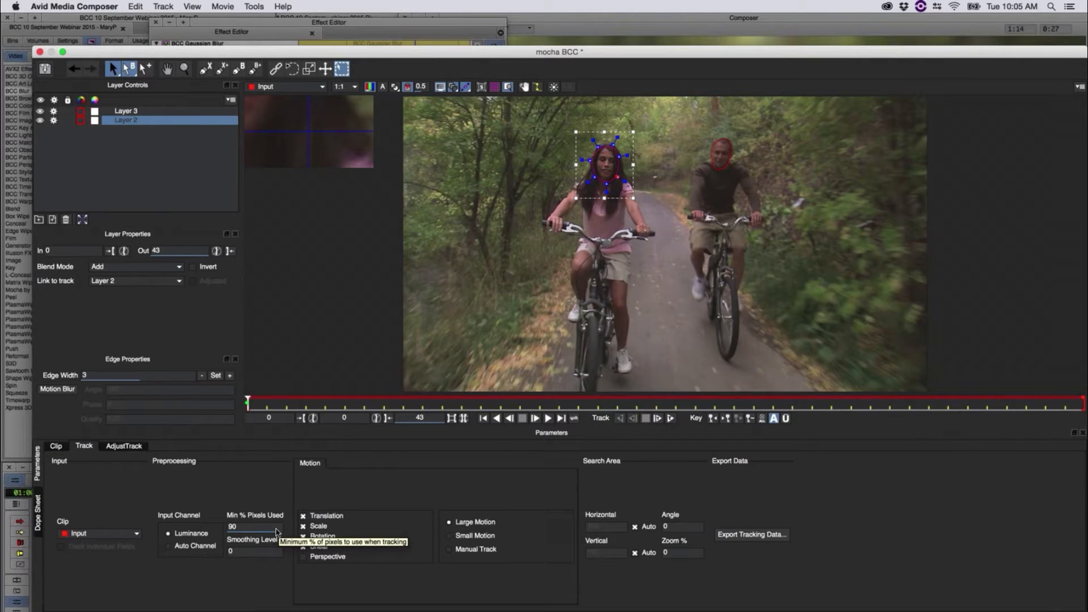
pyautogui.moveTo(275, 479); pyautogui.dragTo(221, 521)
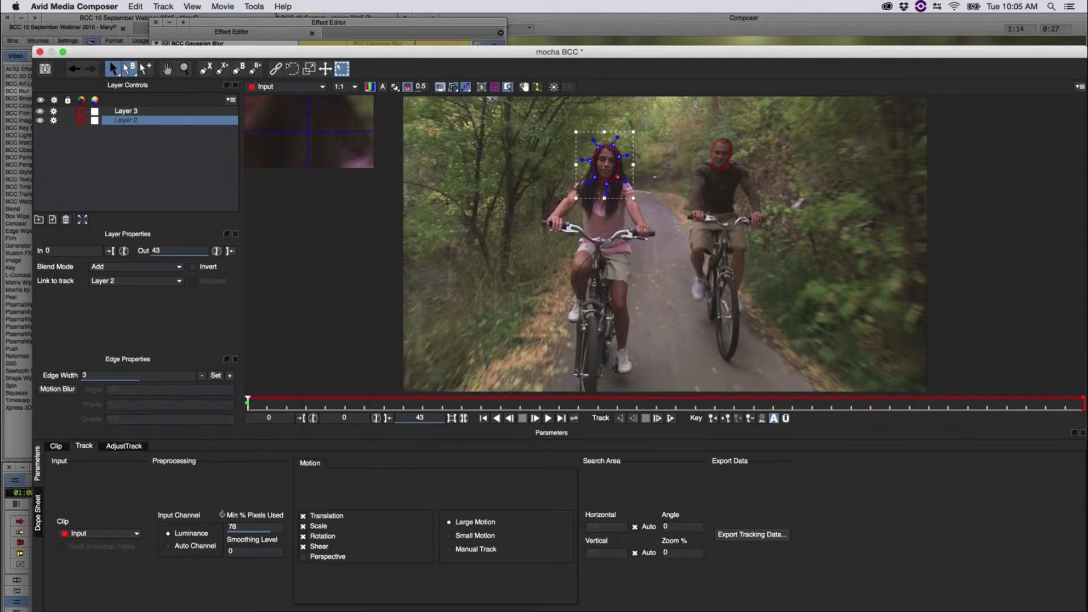
pyautogui.moveTo(222, 514); pyautogui.dragTo(255, 568)
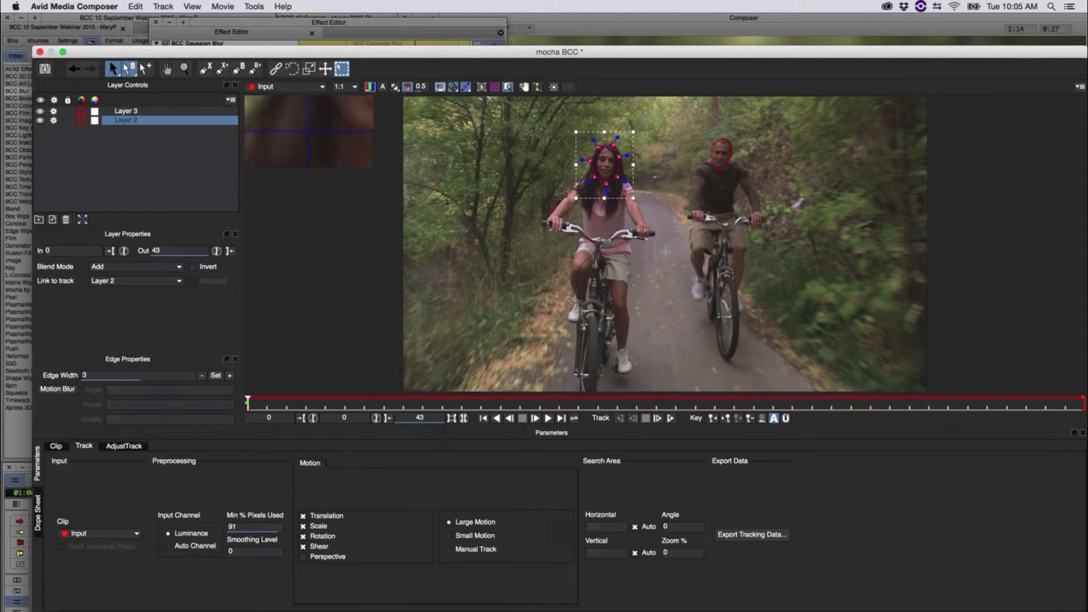
# Step: Try transforming the woman's face mask with its bounding box, and undo the changes
pyautogui.moveTo(636, 148); pyautogui.dragTo(657, 232)
pyautogui.press('super+z')
pyautogui.press('super+z')
pyautogui.moveTo(637, 202); pyautogui.dragTo(627, 233)
pyautogui.press('super+z')
pyautogui.moveTo(632, 187); pyautogui.dragTo(633, 170)
pyautogui.click(633, 215)
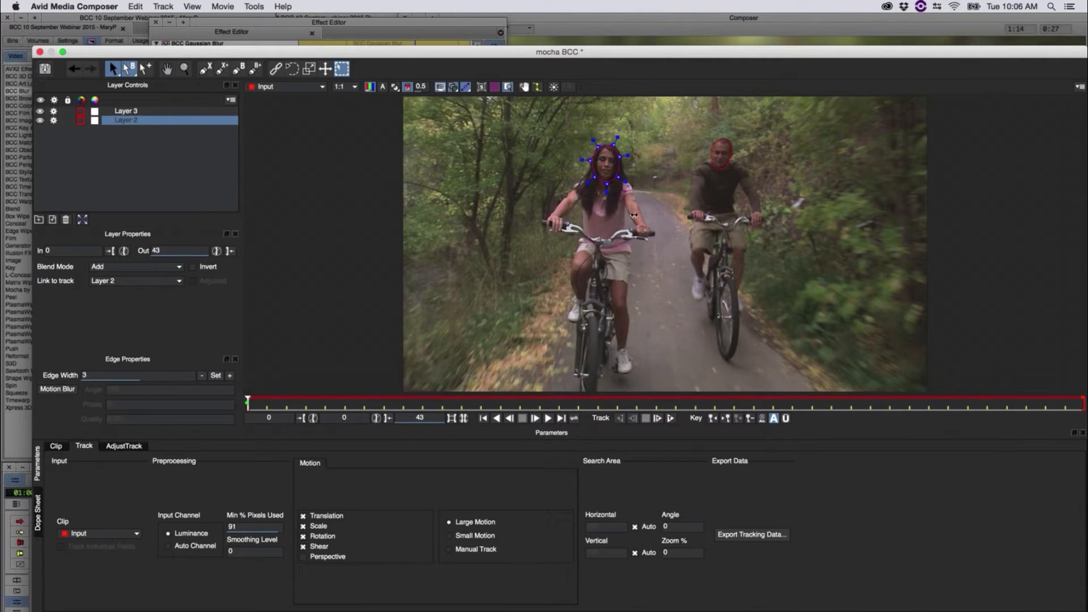
pyautogui.moveTo(634, 215); pyautogui.dragTo(635, 215)
pyautogui.moveTo(634, 167); pyautogui.dragTo(631, 196)
pyautogui.moveTo(681, 234); pyautogui.dragTo(651, 184)
# Step: Track the face masks forward to frame 43 with Shear off and Large Motion selected, and save and close the mocha project
pyautogui.click(305, 547)
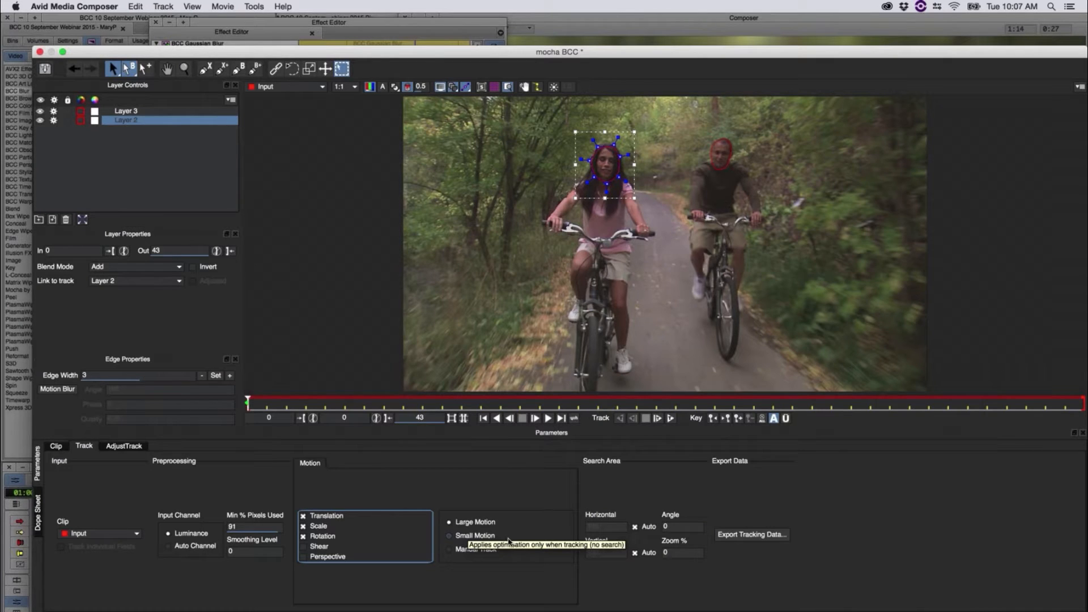
pyautogui.click(470, 549)
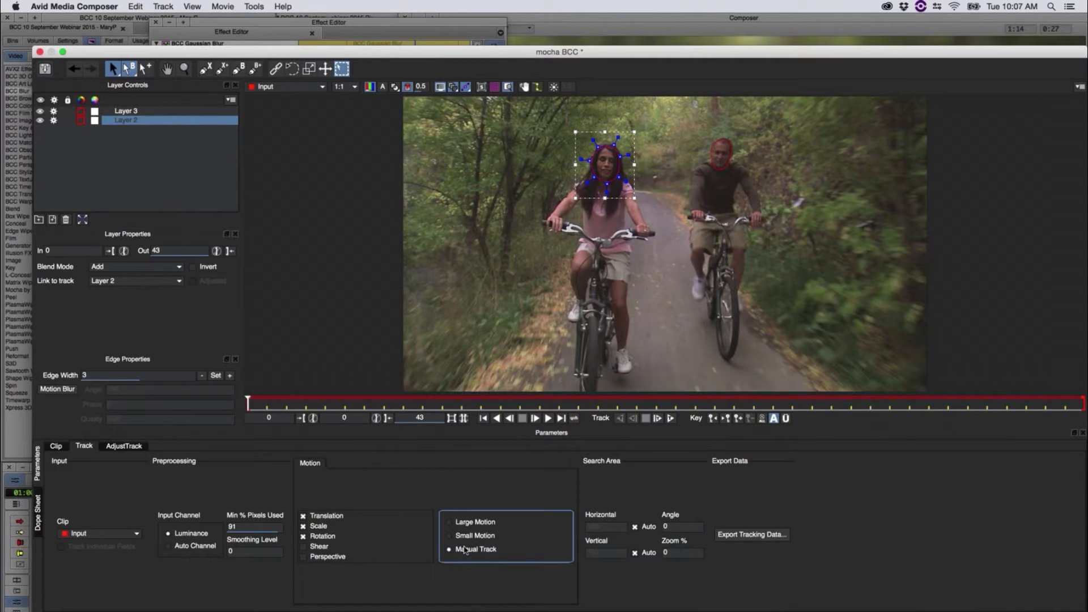
pyautogui.click(456, 523)
pyautogui.click(673, 419)
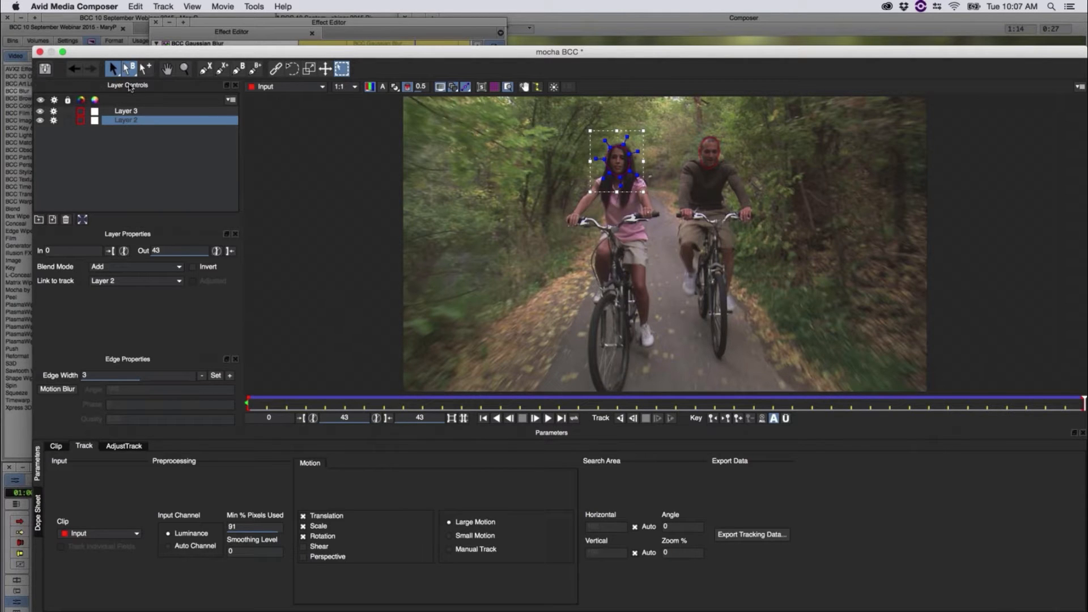
pyautogui.press('super+s')
pyautogui.click(40, 52)
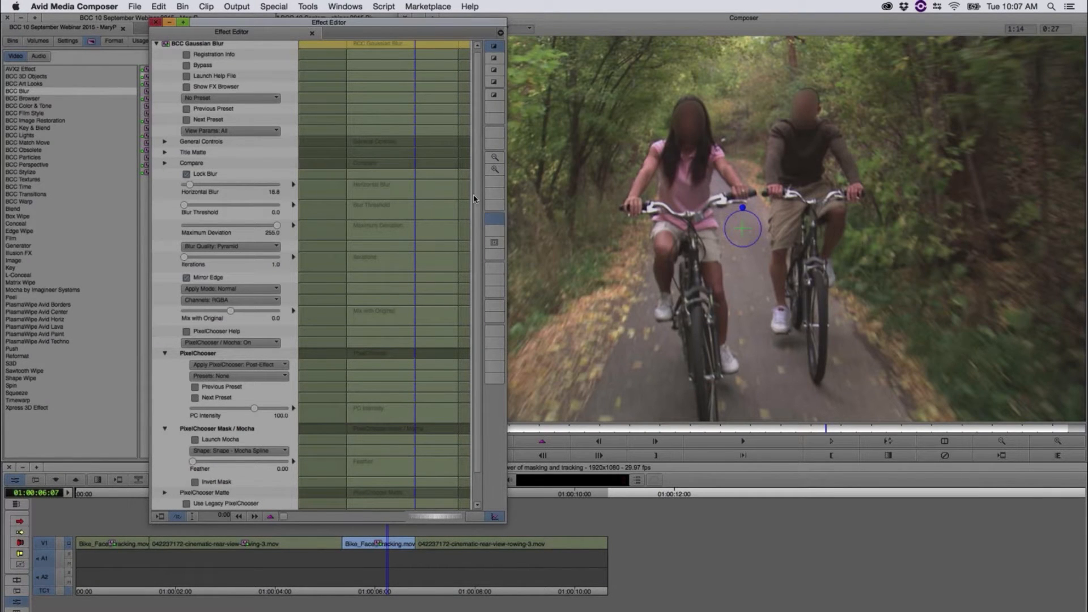
# Step: Set the mocha mask's Feather to 17.50 and scrub through the second bike clip to check the blurred faces
pyautogui.scroll(-1, 208, 367)
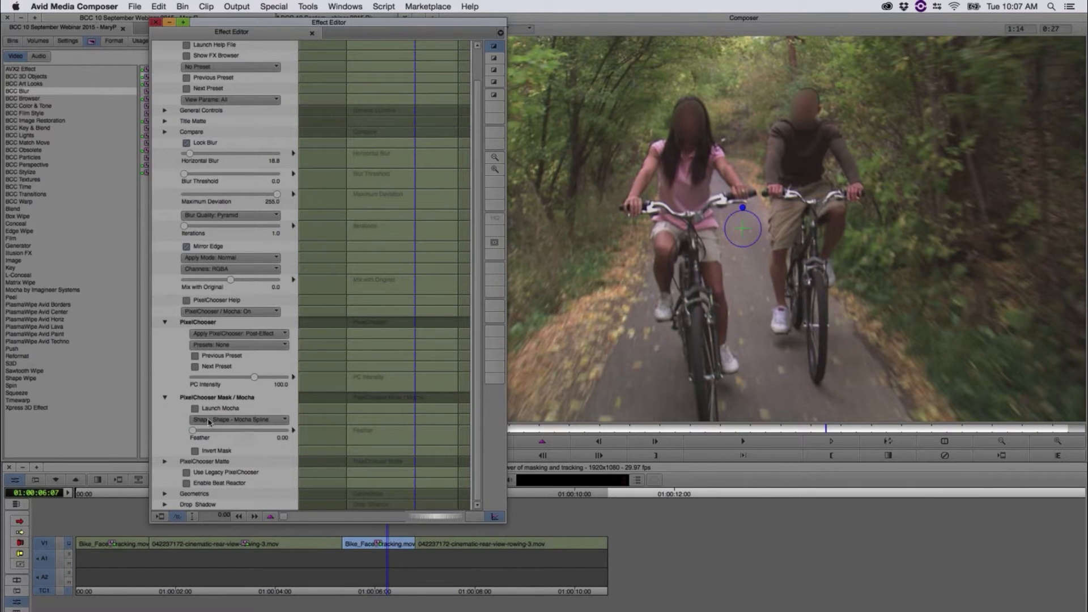
pyautogui.moveTo(193, 430); pyautogui.dragTo(200, 435)
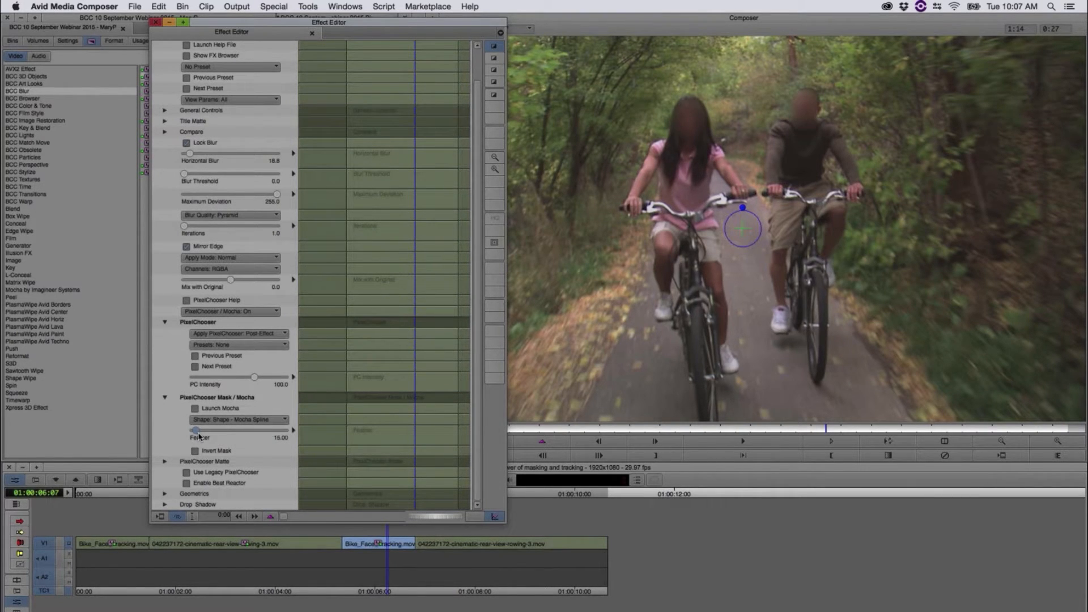
pyautogui.click(362, 527)
pyautogui.click(387, 494)
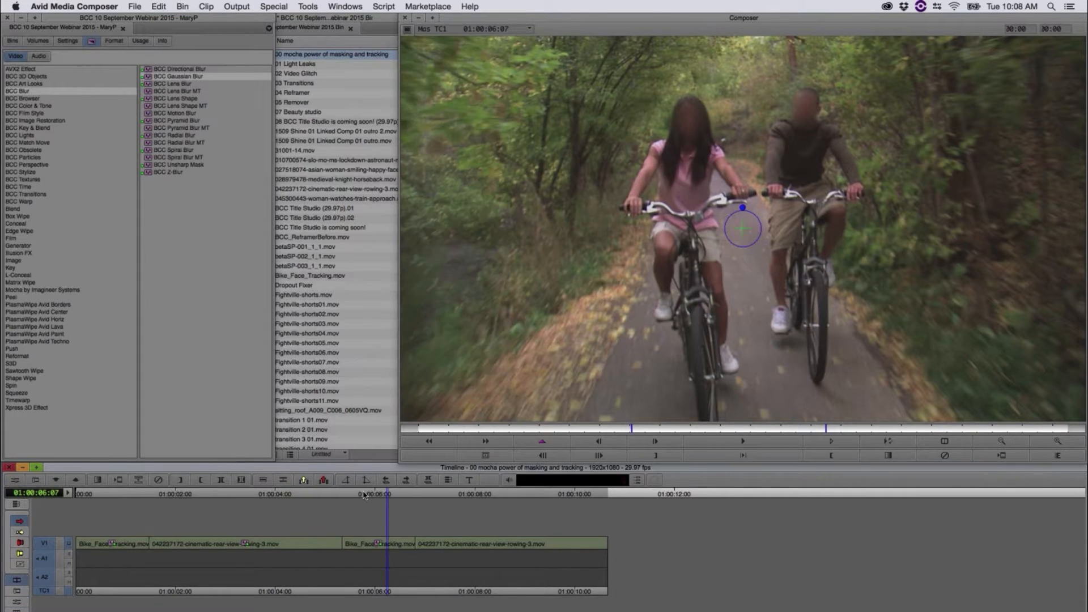
pyautogui.moveTo(363, 494); pyautogui.dragTo(344, 496)
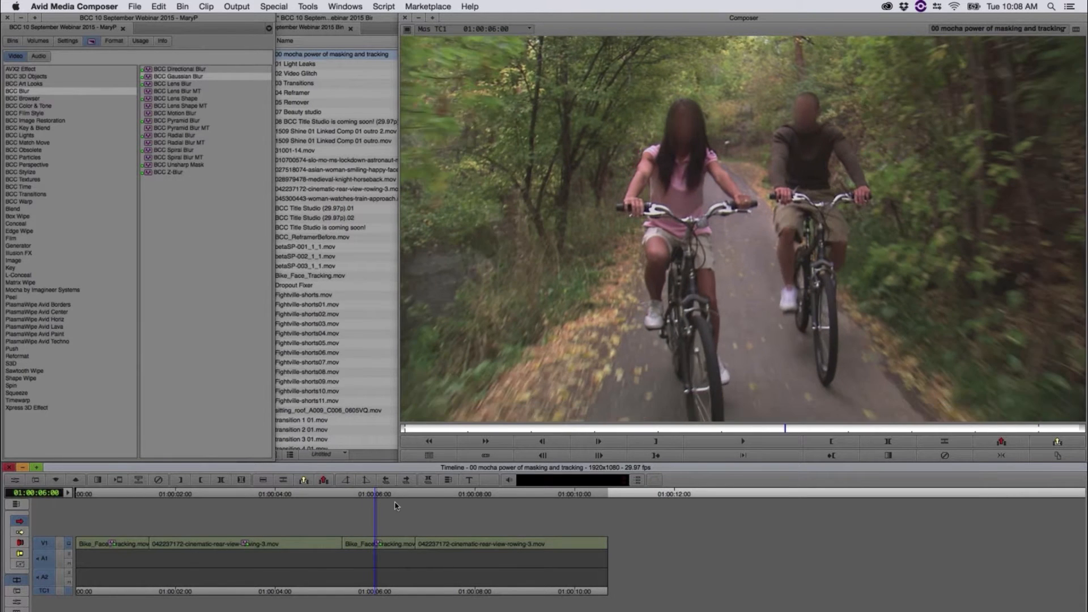
pyautogui.moveTo(405, 513); pyautogui.dragTo(378, 537)
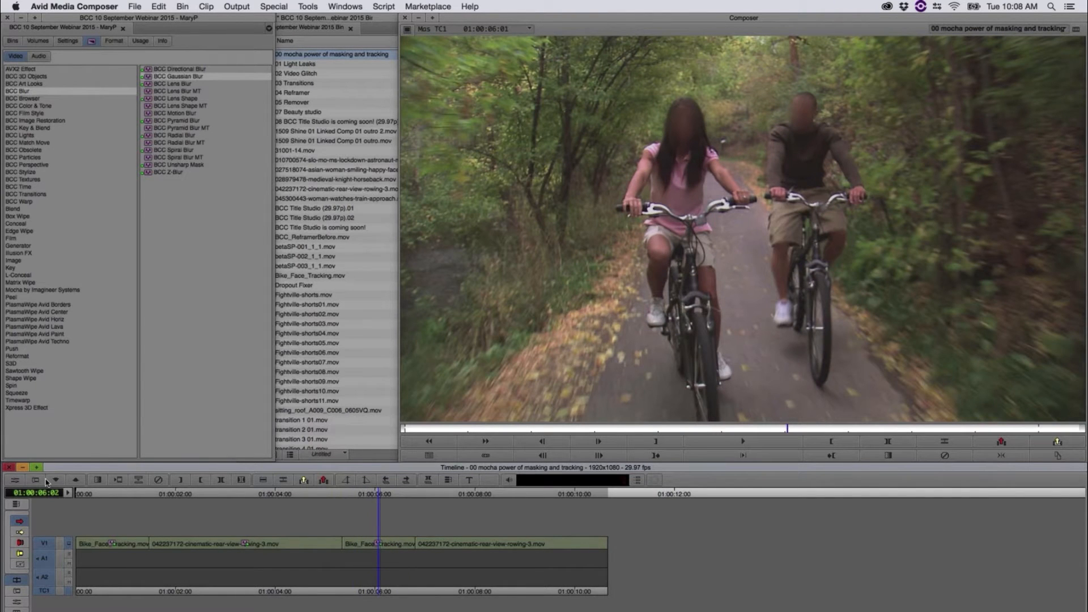
# Step: Reopen the second bike clip's mocha project to review the tracked face masks, and close it without saving
pyautogui.click(15, 480)
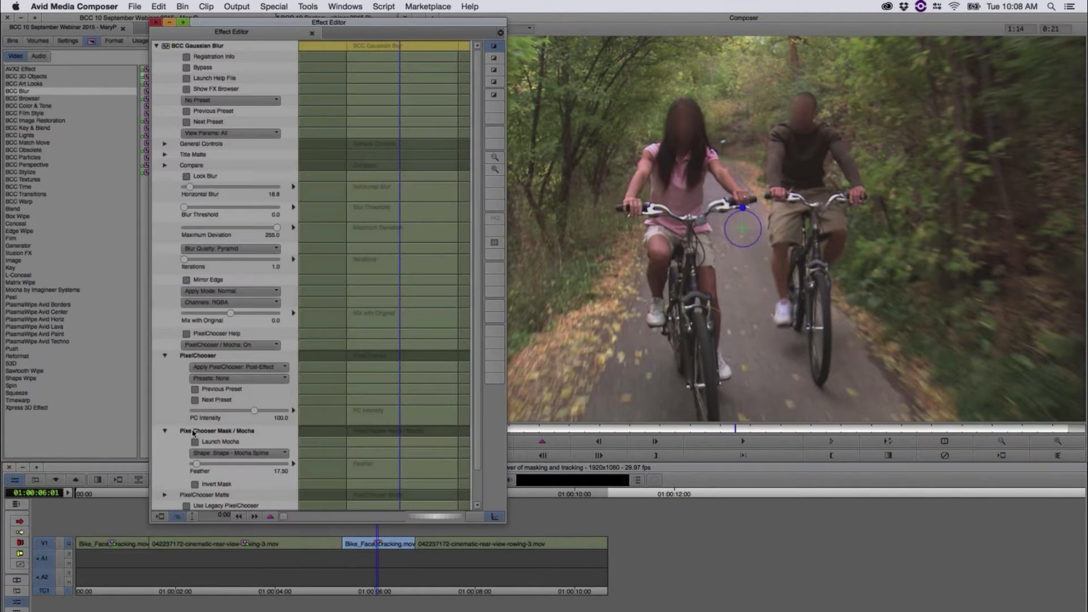
pyautogui.click(195, 442)
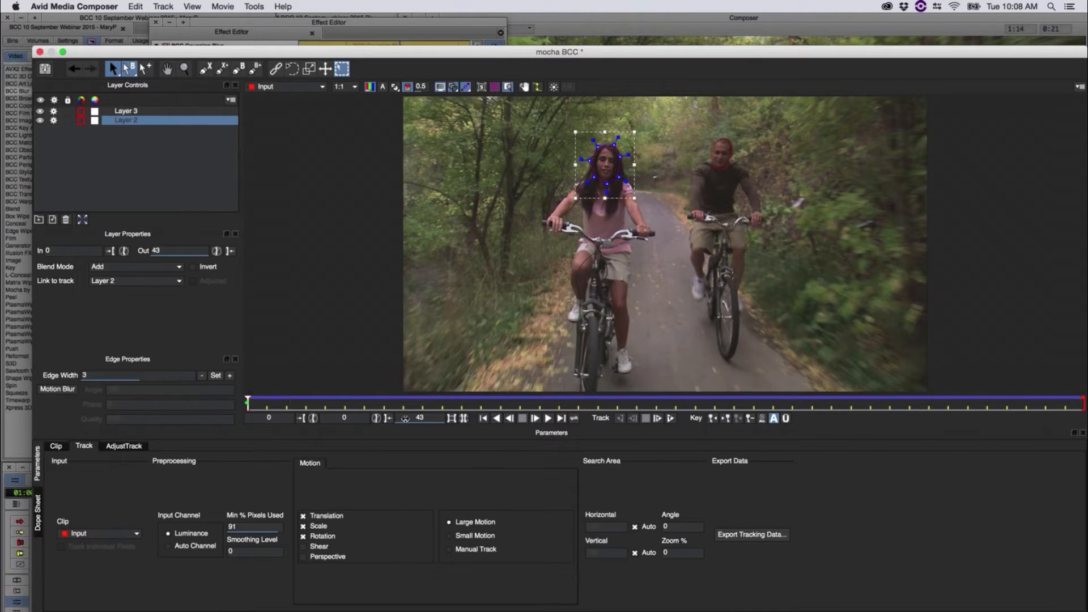
pyautogui.moveTo(901, 434); pyautogui.dragTo(26, 207)
pyautogui.click(40, 51)
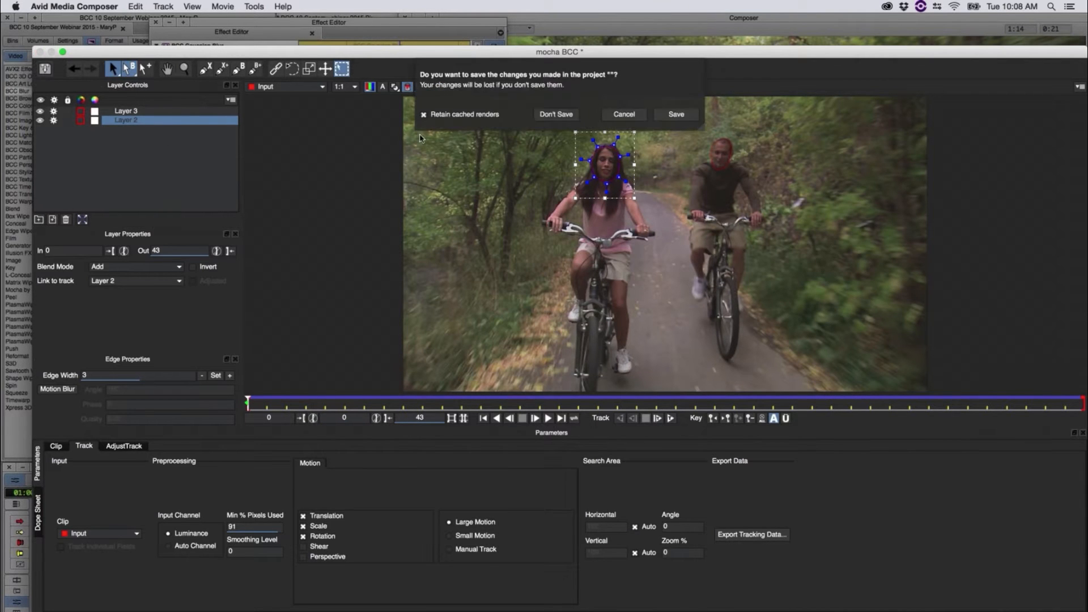
pyautogui.click(552, 115)
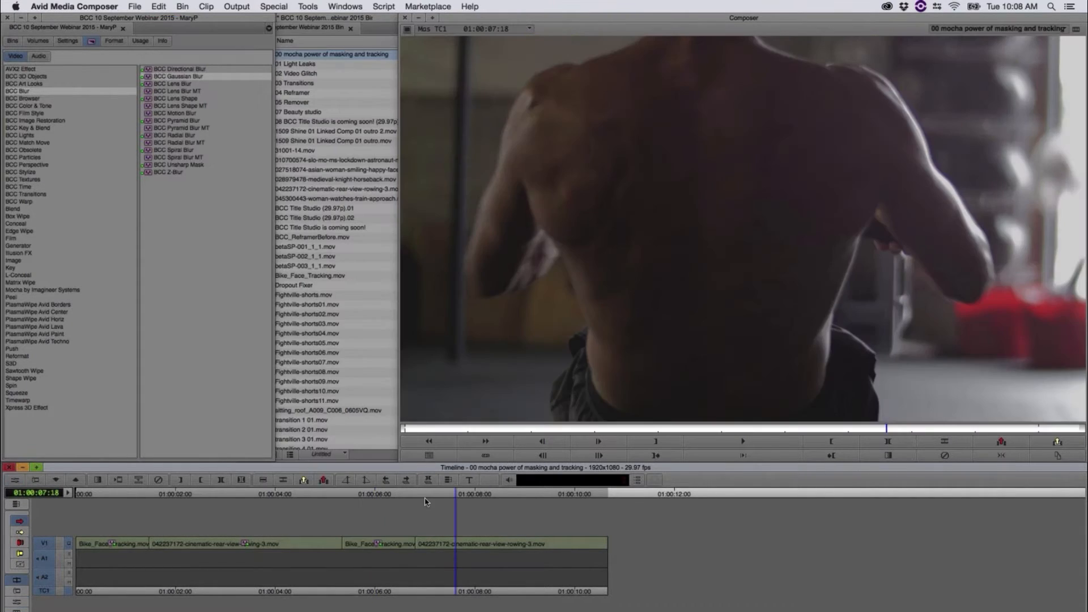
# Step: Scrub through the first rowing clip and inspect its BCC Rays Puffy MT effect parameters
pyautogui.moveTo(426, 501); pyautogui.dragTo(275, 496)
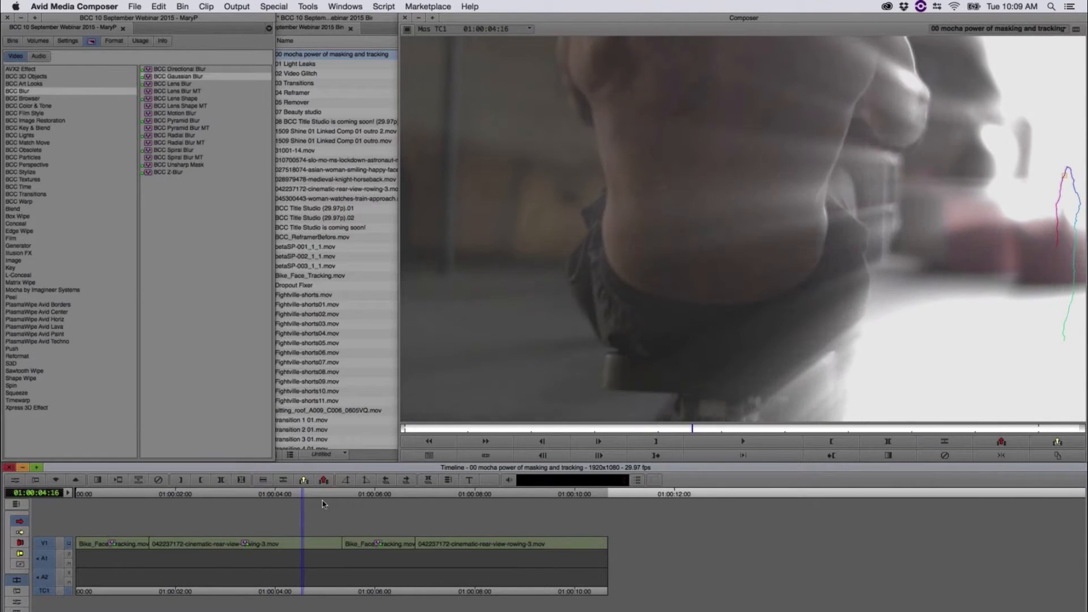
pyautogui.moveTo(323, 504); pyautogui.dragTo(173, 513)
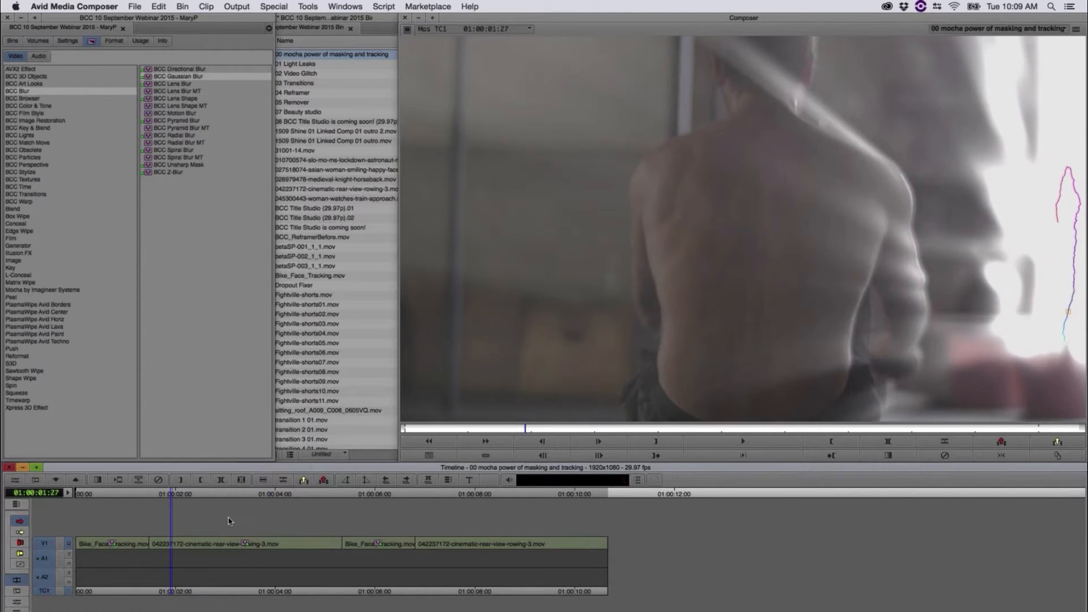
pyautogui.moveTo(228, 518); pyautogui.dragTo(271, 524)
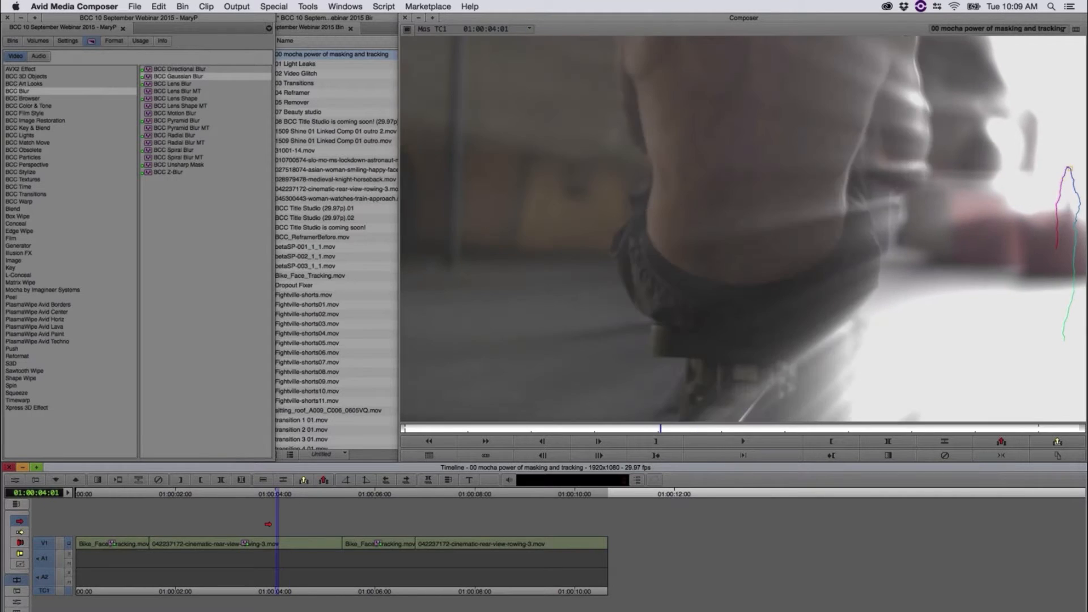
pyautogui.click(271, 543)
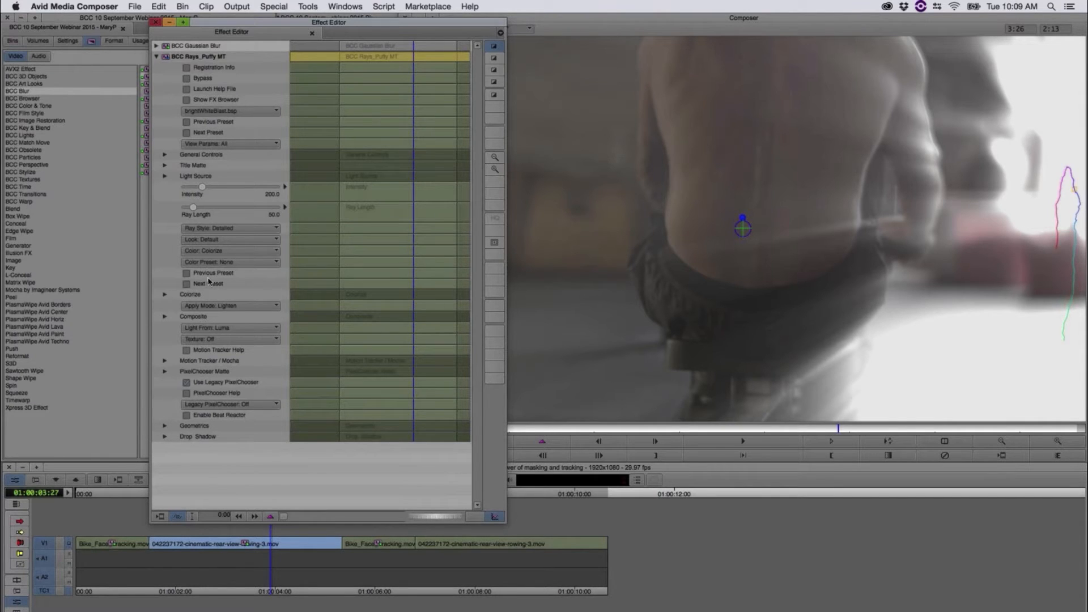
pyautogui.click(156, 25)
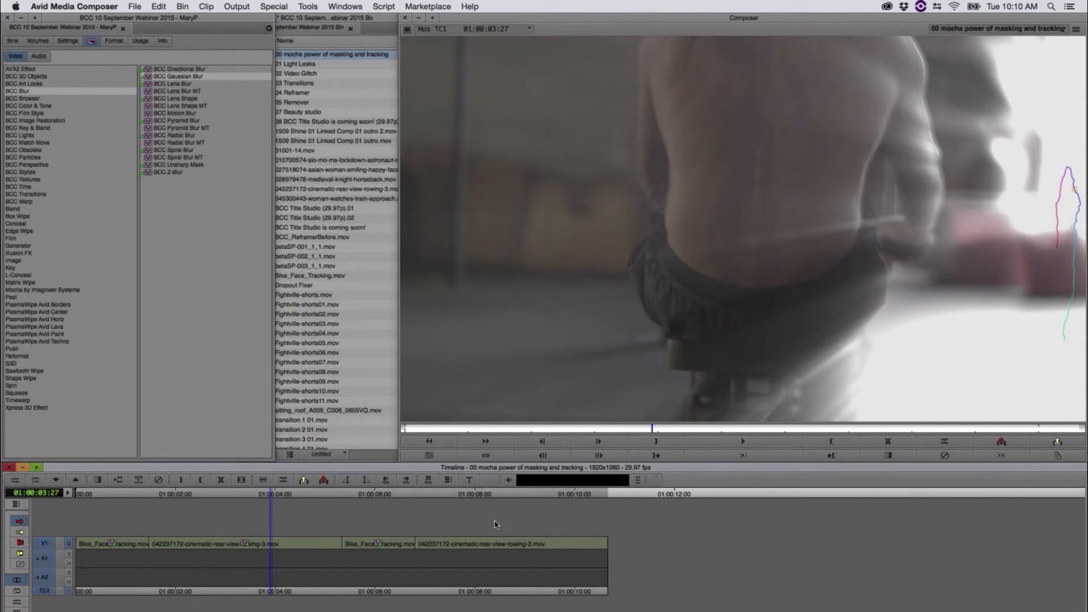
# Step: Apply BCC Gaussian Blur to the second rowing clip, with the playhead parked at 01:00:07:28
pyautogui.click(493, 498)
pyautogui.moveTo(559, 500); pyautogui.dragTo(473, 513)
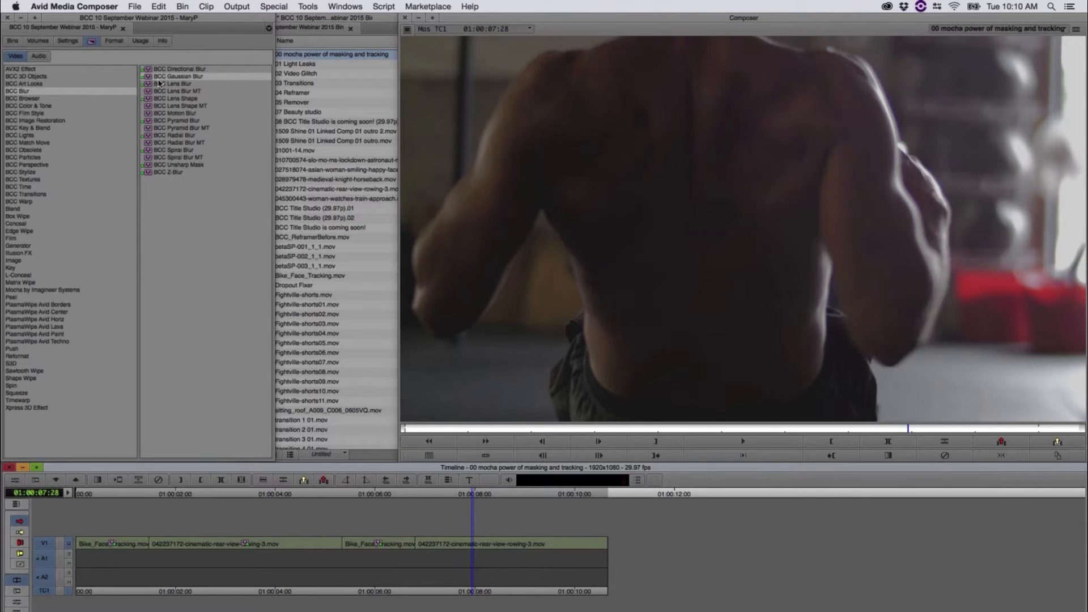
pyautogui.moveTo(159, 78); pyautogui.dragTo(501, 545)
pyautogui.click(512, 539)
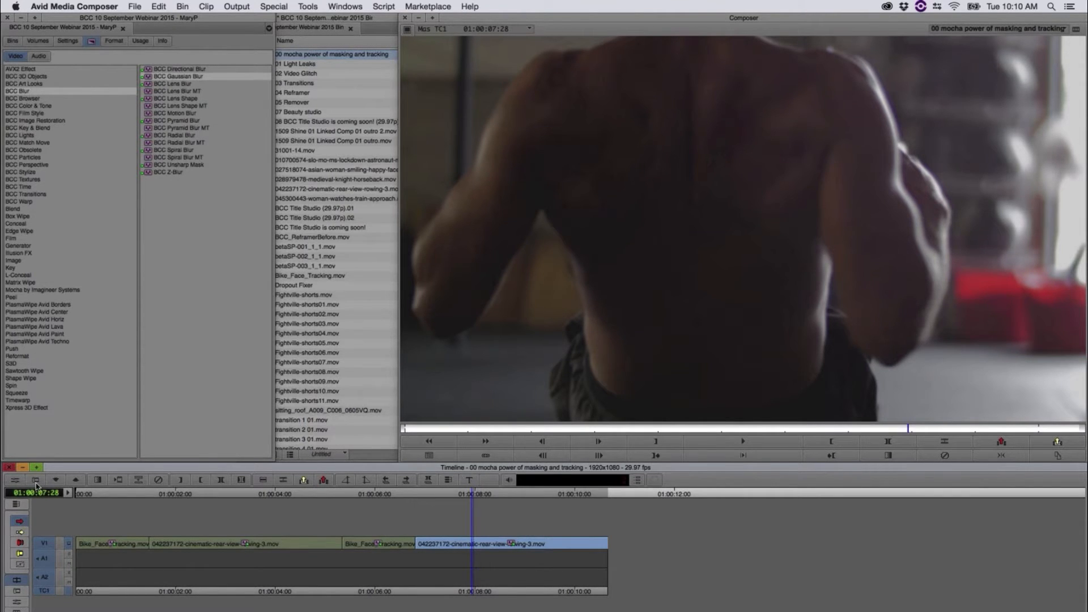
# Step: Turn PixelChooser / Mocha on in the rowing clip's BCC Gaussian Blur and launch mocha
pyautogui.click(16, 480)
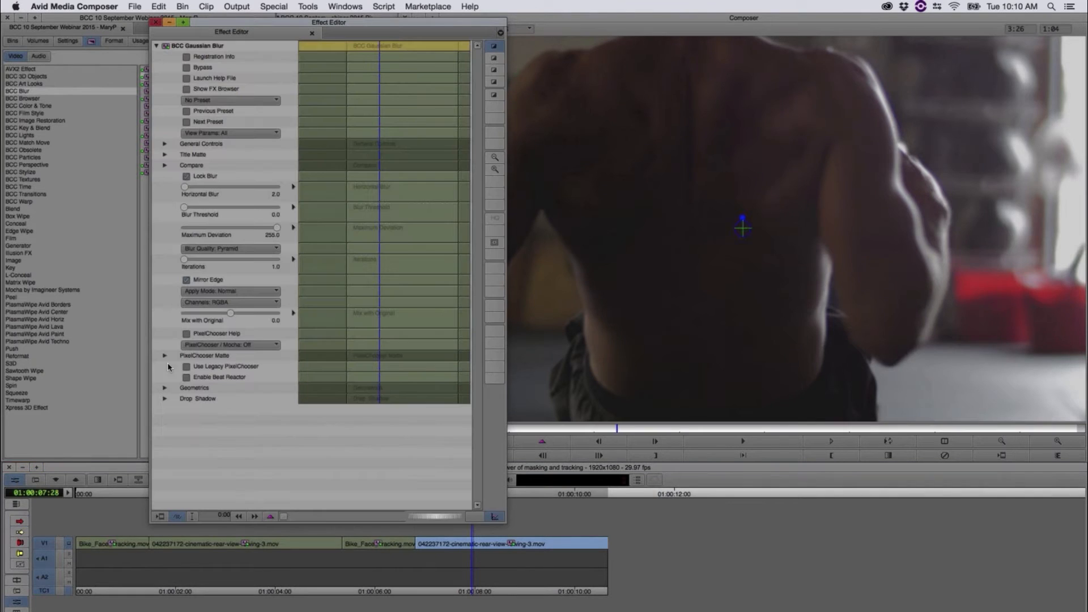
pyautogui.click(200, 348)
pyautogui.click(184, 395)
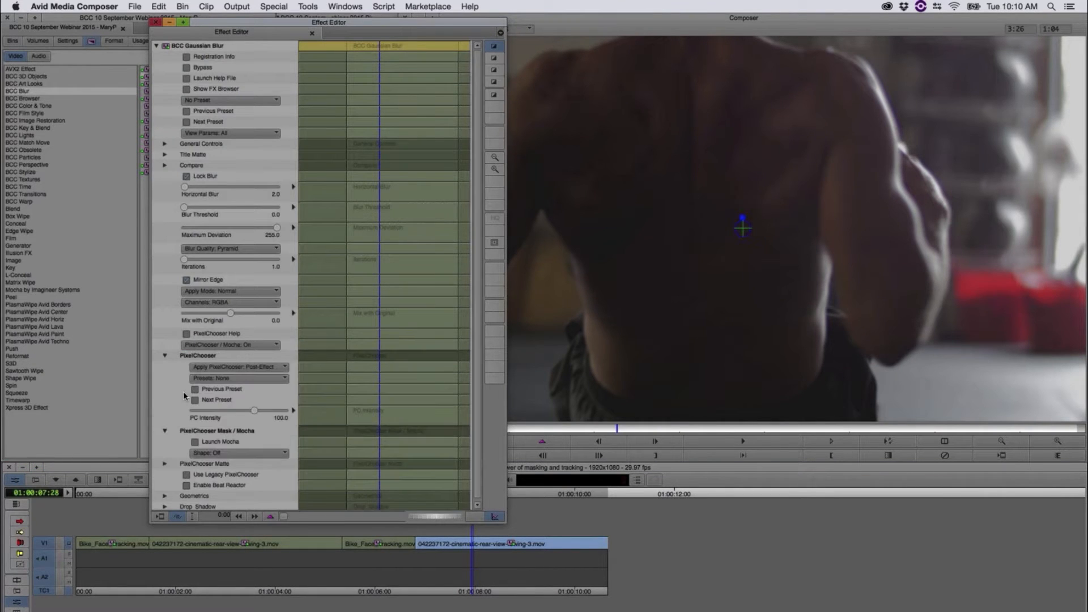
pyautogui.click(196, 442)
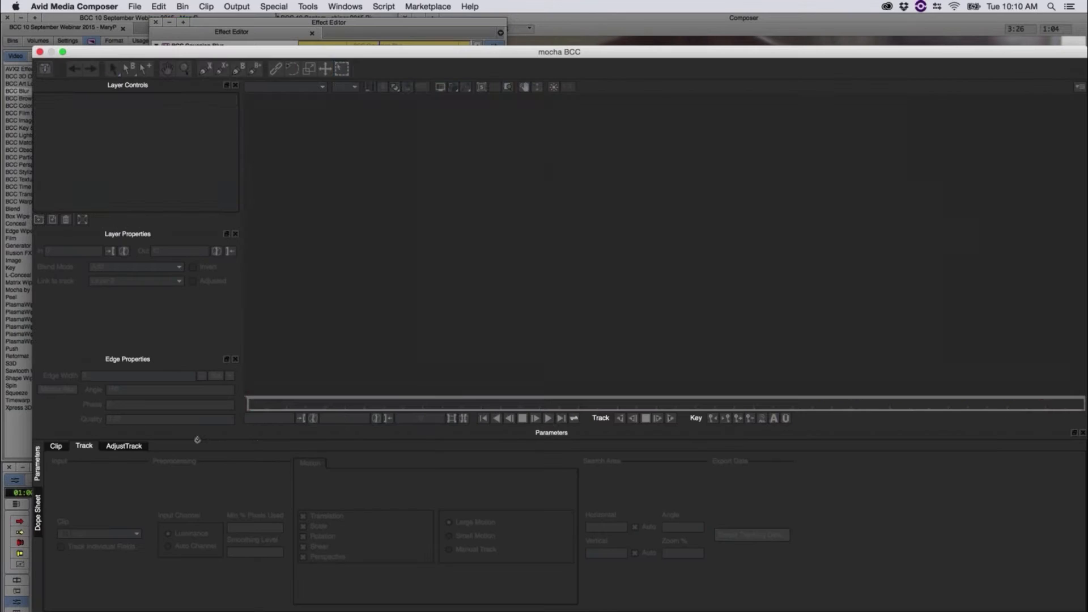
# Step: Preview the rowing clip's motion in mocha and move to its last frame, 115
pyautogui.moveTo(250, 404); pyautogui.dragTo(1086, 383)
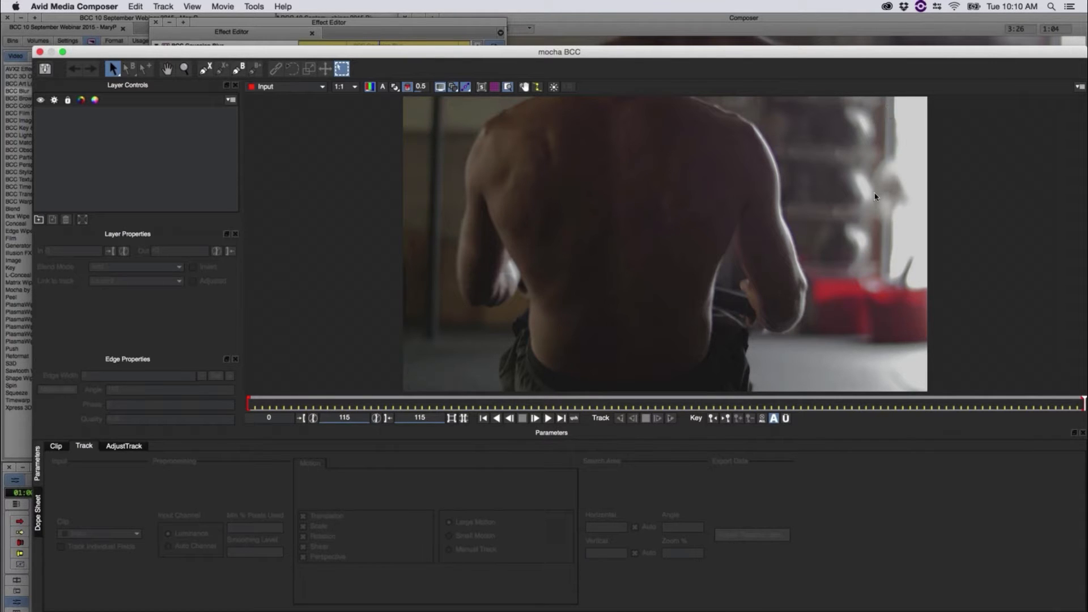
pyautogui.click(546, 419)
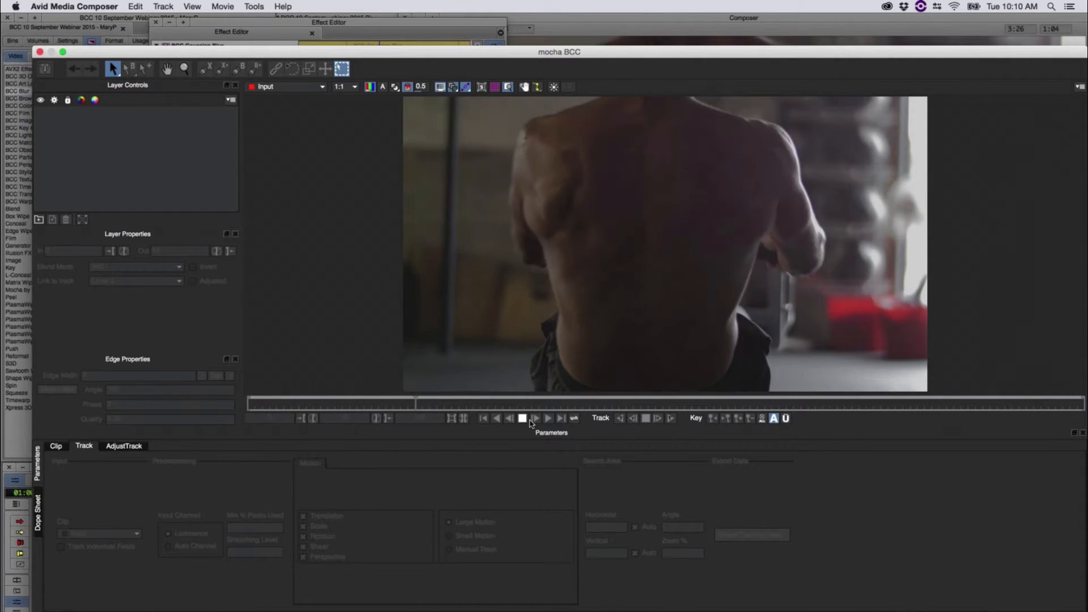
pyautogui.click(522, 419)
pyautogui.moveTo(785, 403); pyautogui.dragTo(1086, 419)
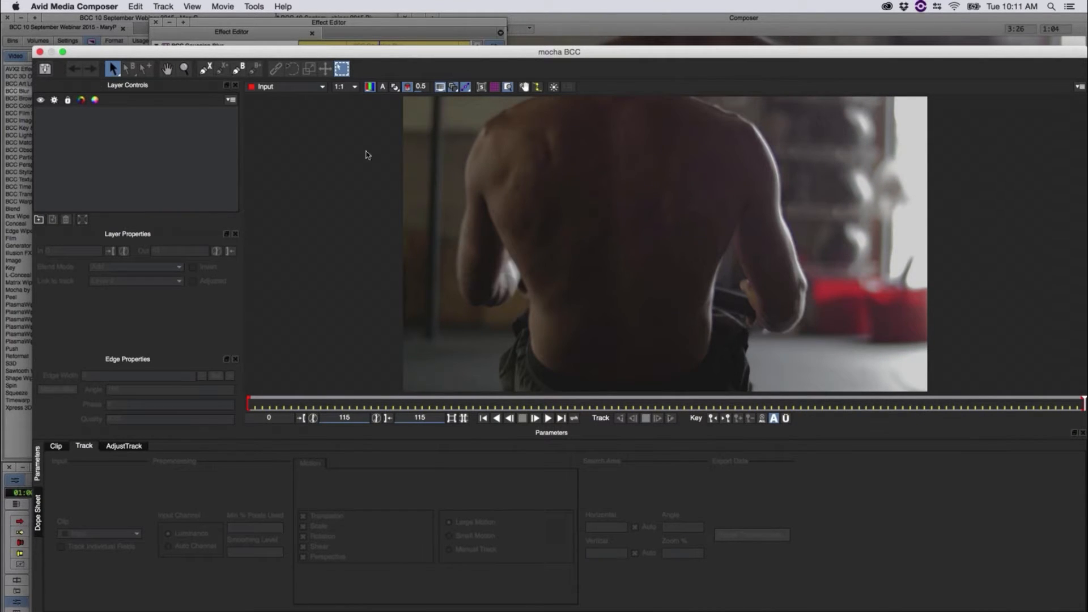
# Step: Draw a closed X-spline around the bright window behind the rower on frame 115, extending past the image edge
pyautogui.click(184, 69)
pyautogui.moveTo(712, 202); pyautogui.dragTo(652, 232)
pyautogui.press('x')
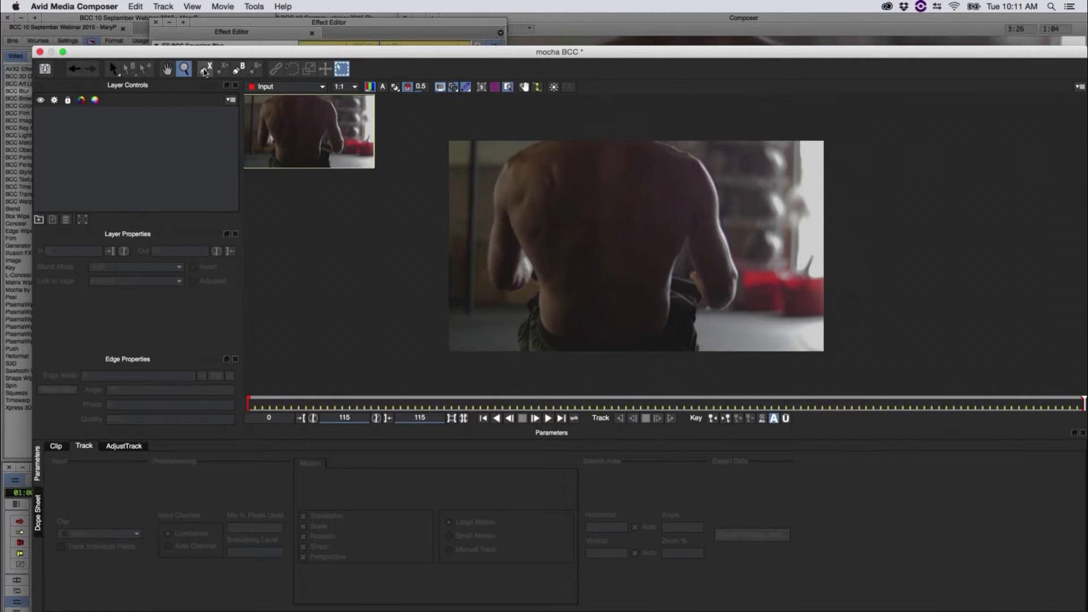
pyautogui.click(205, 69)
pyautogui.click(763, 132)
pyautogui.click(765, 196)
pyautogui.click(834, 293)
pyautogui.click(846, 134)
pyautogui.rightClick(799, 132)
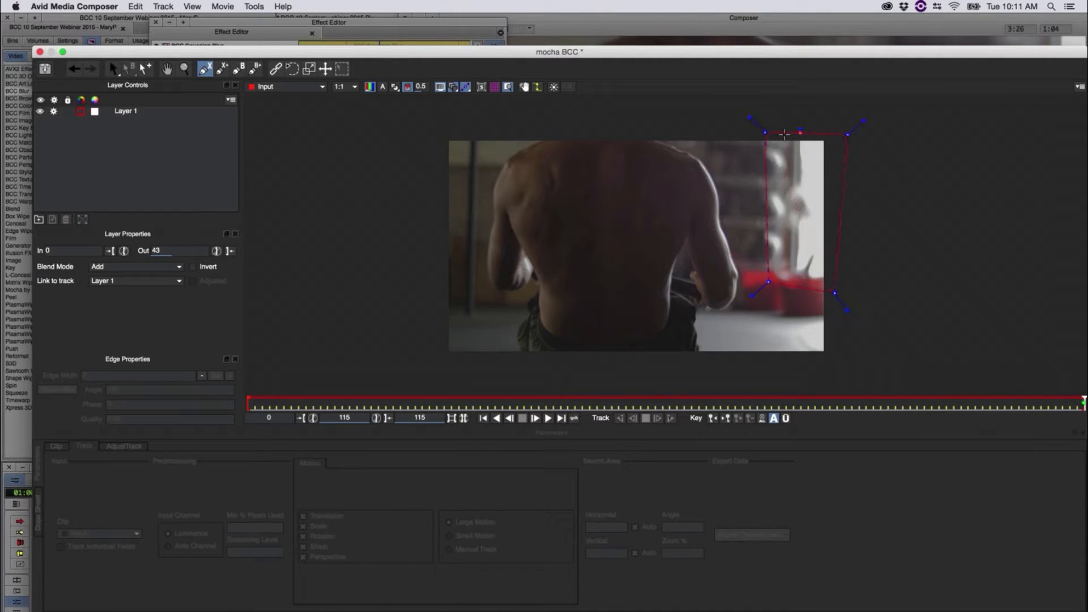
pyautogui.press('s')
pyautogui.click(830, 238)
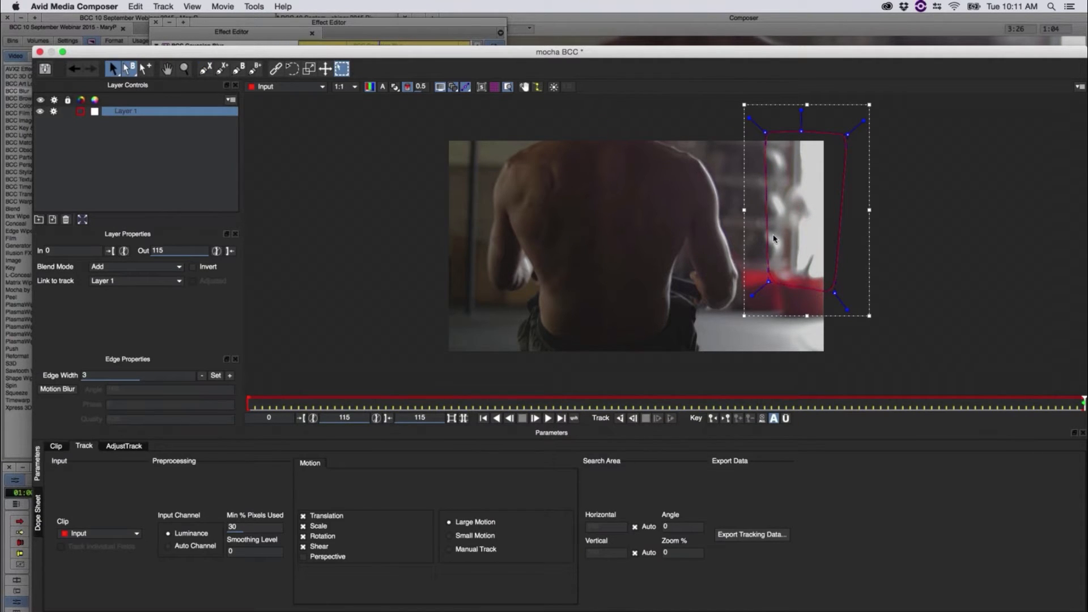
# Step: Show the planar surface and grid, and fit the surface over the lower window and red object
pyautogui.click(482, 87)
pyautogui.click(493, 88)
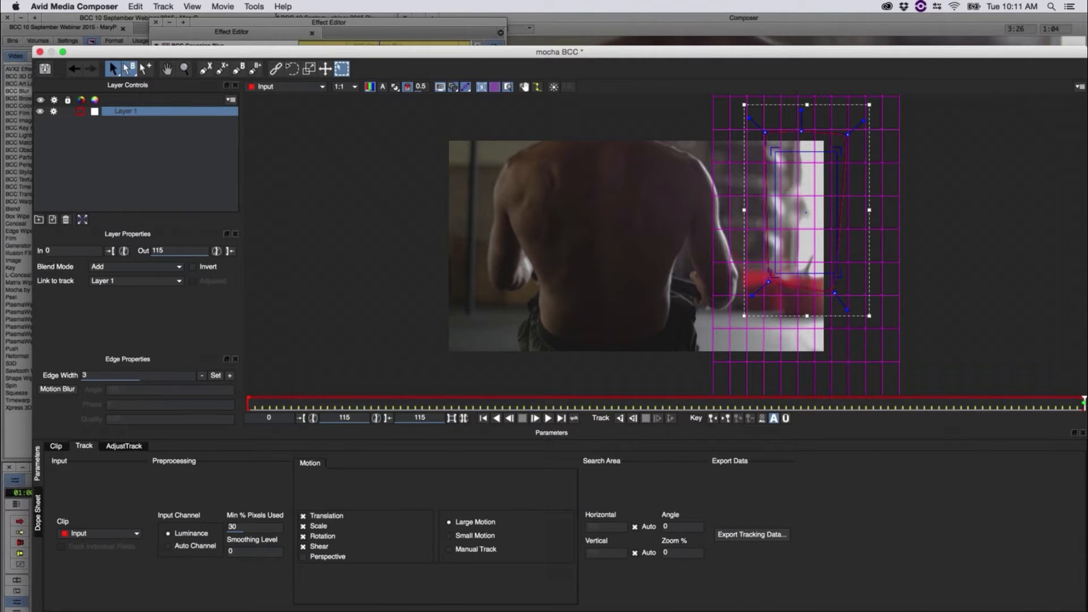
pyautogui.click(959, 45)
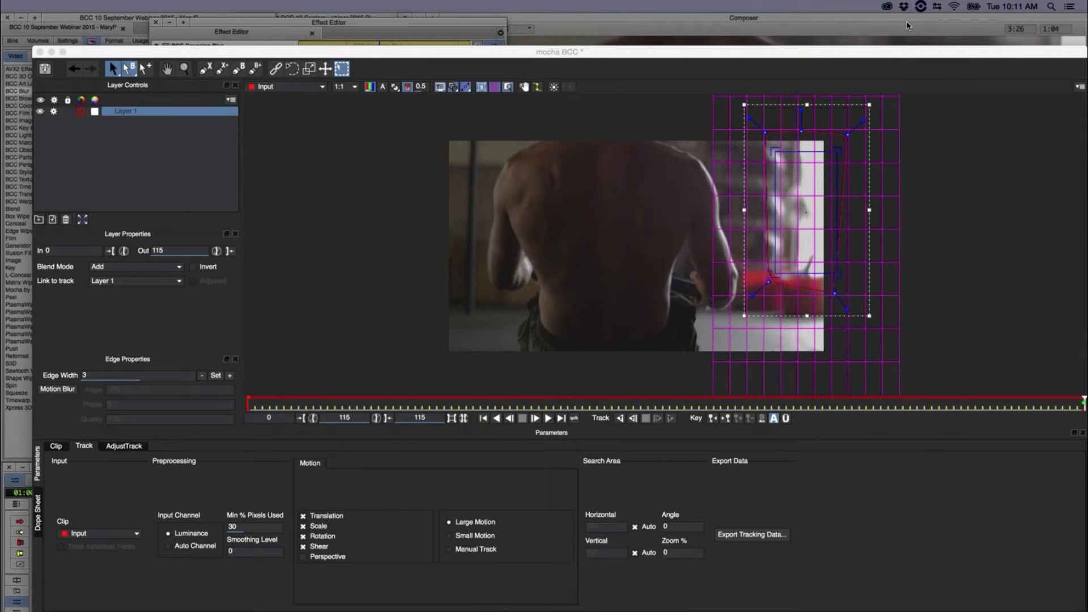
pyautogui.click(791, 54)
pyautogui.moveTo(791, 153); pyautogui.dragTo(776, 261)
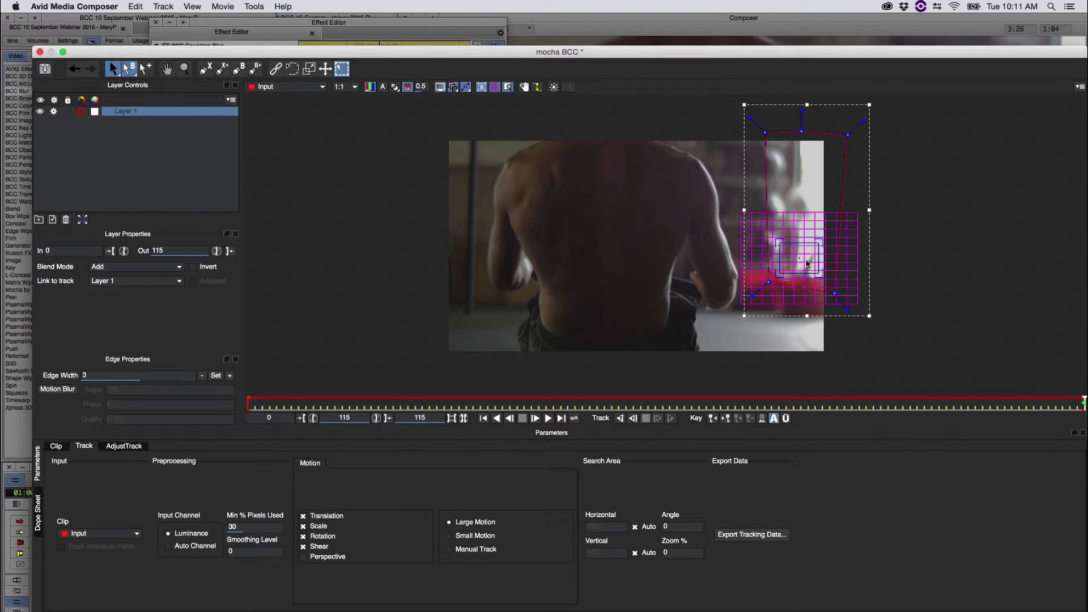
pyautogui.moveTo(792, 242); pyautogui.dragTo(796, 282)
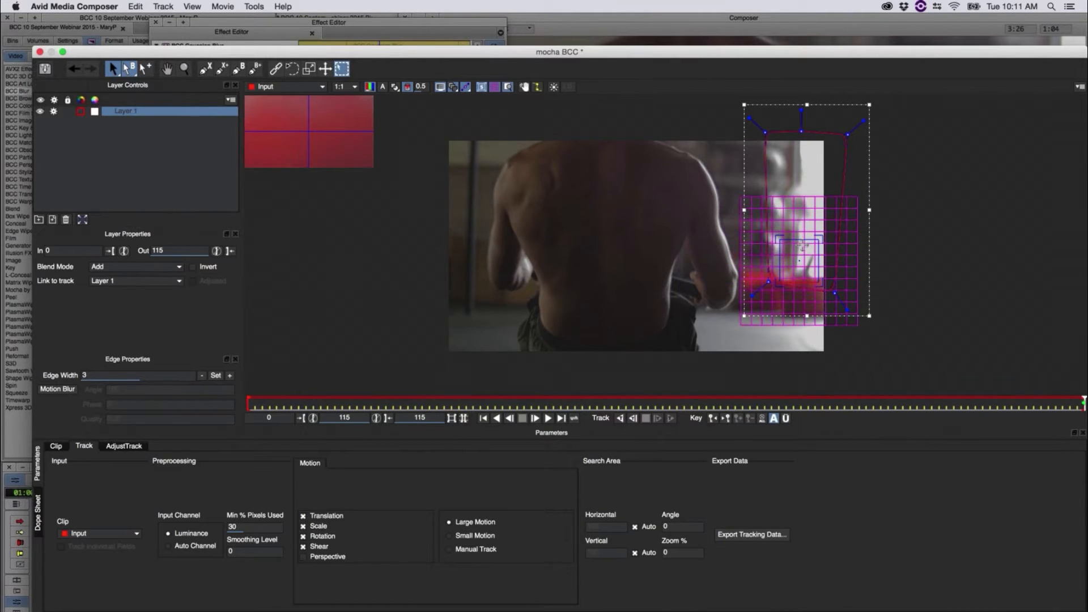
pyautogui.moveTo(801, 243); pyautogui.dragTo(801, 248)
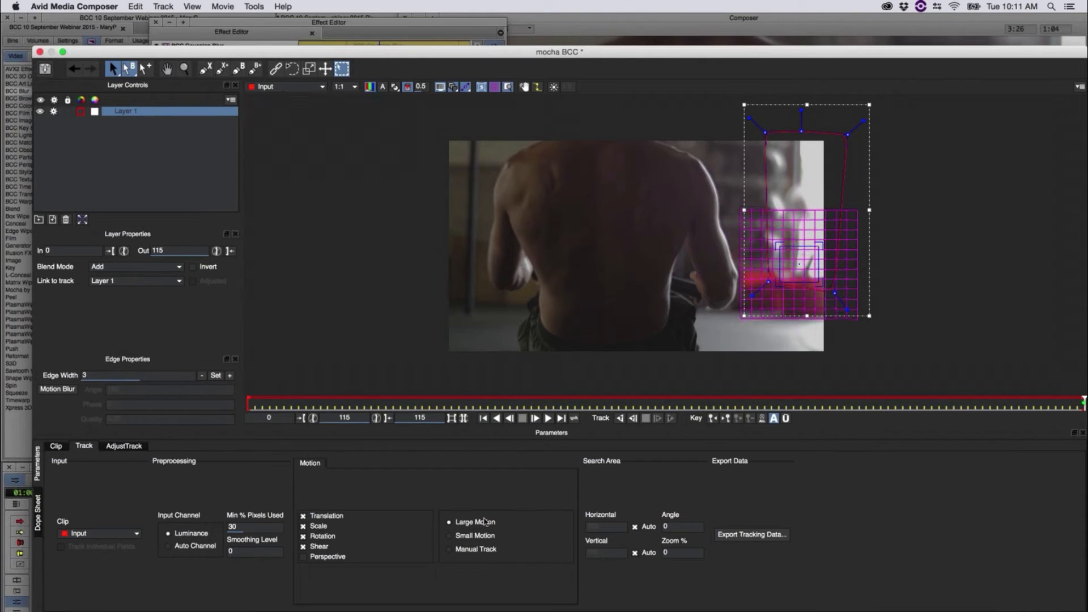
# Step: Track the window shape backwards from frame 115 to 0 with Translation, Scale, Rotation and Shear, and check the track
pyautogui.click(304, 547)
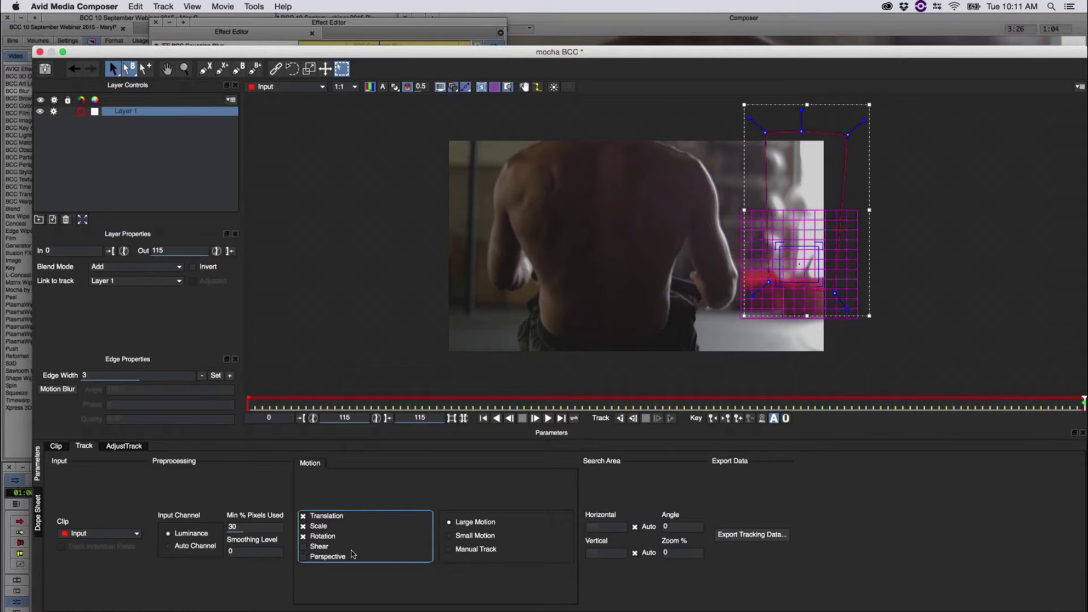
pyautogui.click(304, 546)
pyautogui.moveTo(1079, 405); pyautogui.dragTo(1084, 434)
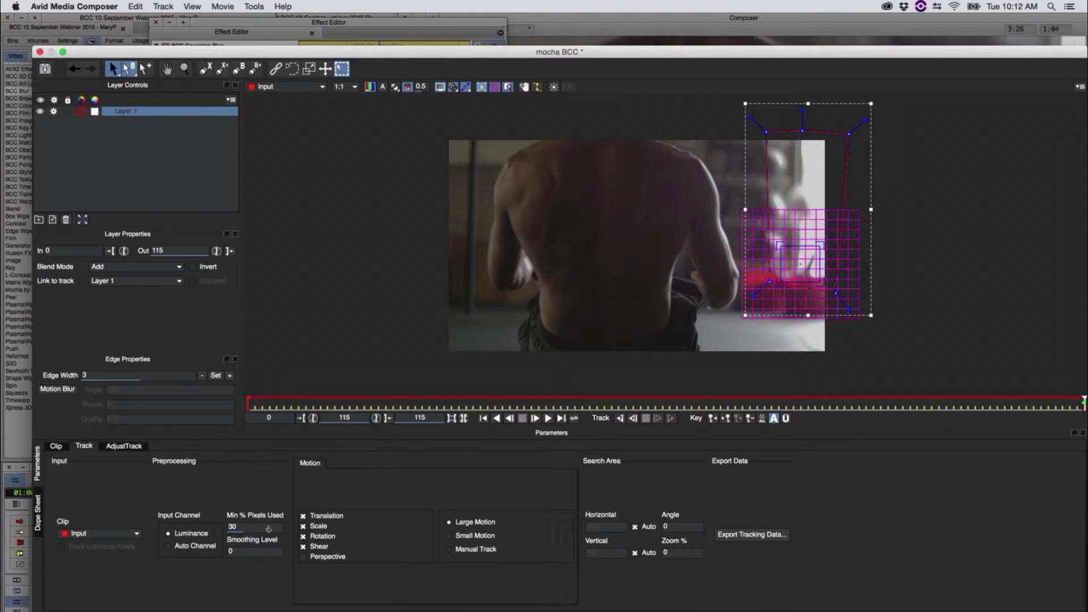
pyautogui.click(621, 419)
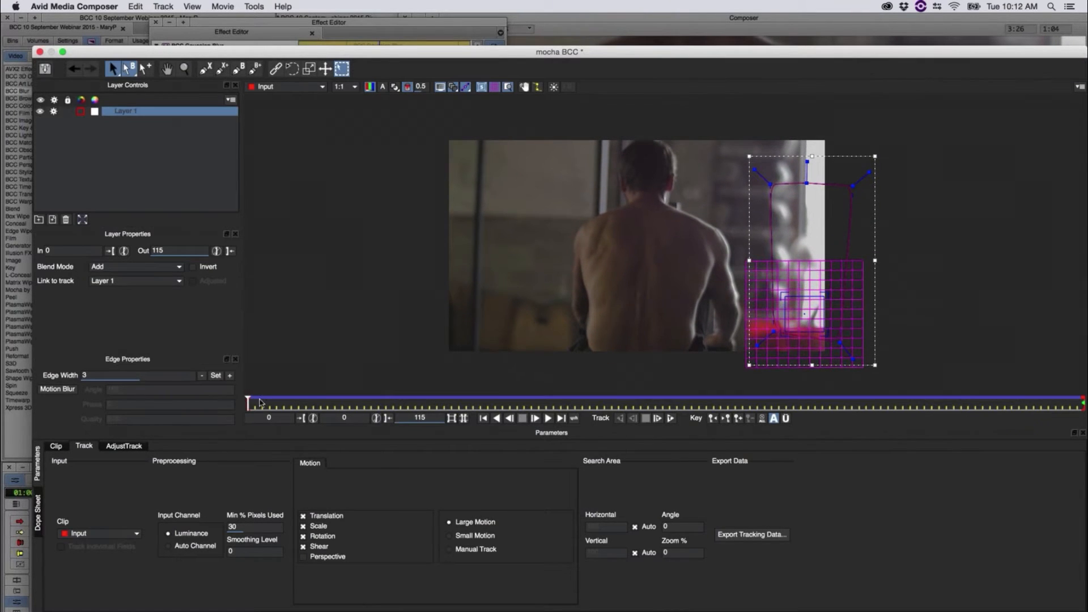
pyautogui.moveTo(250, 403); pyautogui.dragTo(474, 404)
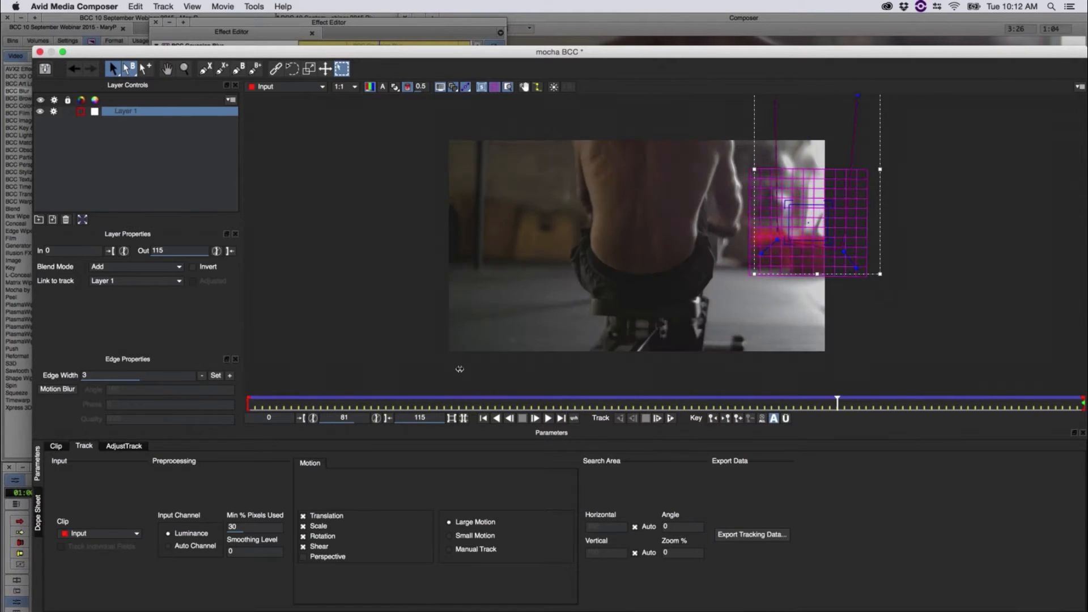
# Step: Export the tracking data as light_rays_rower2.txt in the "webinar septermber 2015" folder
pyautogui.click(755, 535)
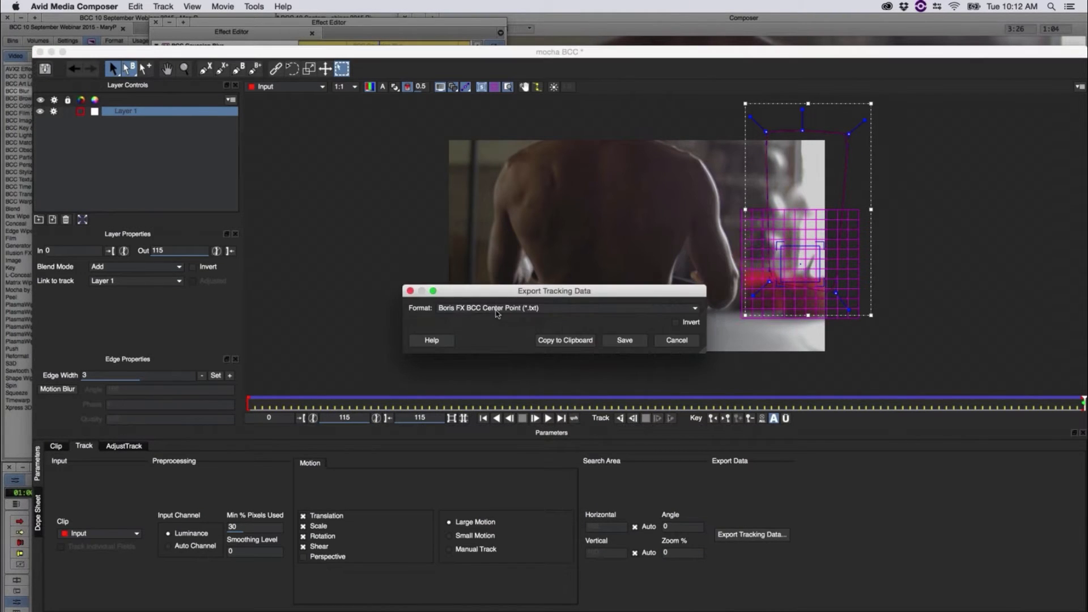
pyautogui.click(486, 309)
pyautogui.click(487, 338)
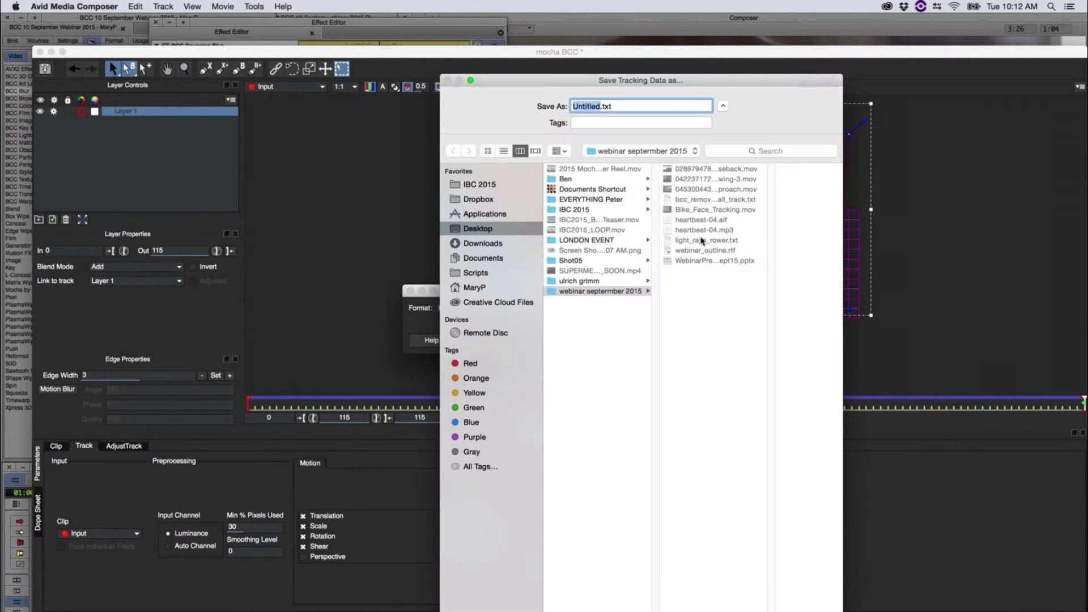
pyautogui.click(699, 241)
pyautogui.press('Right')
pyautogui.write('2')
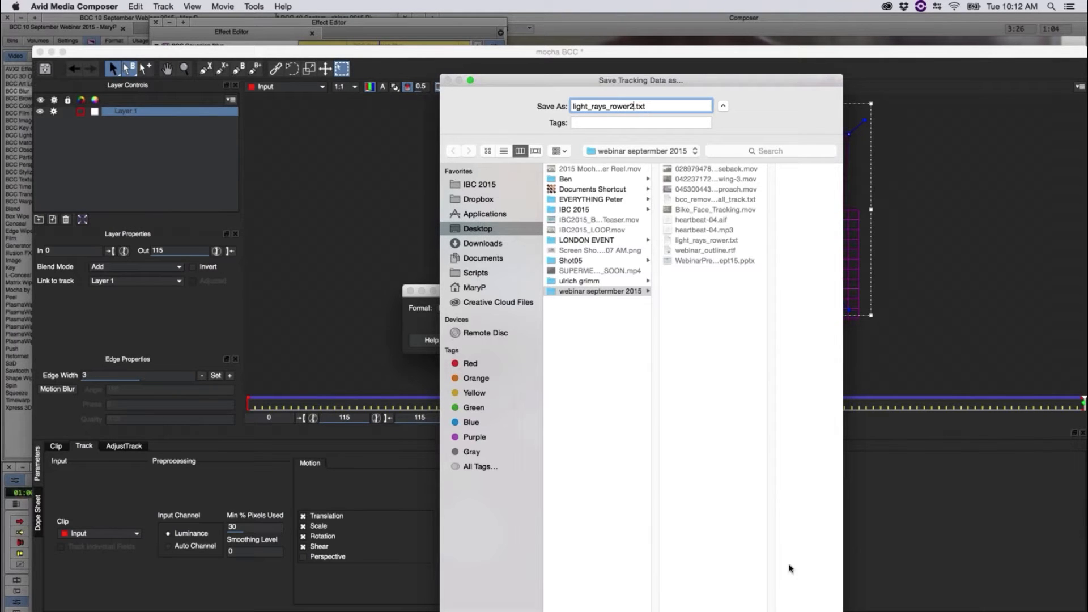
pyautogui.press('Return')
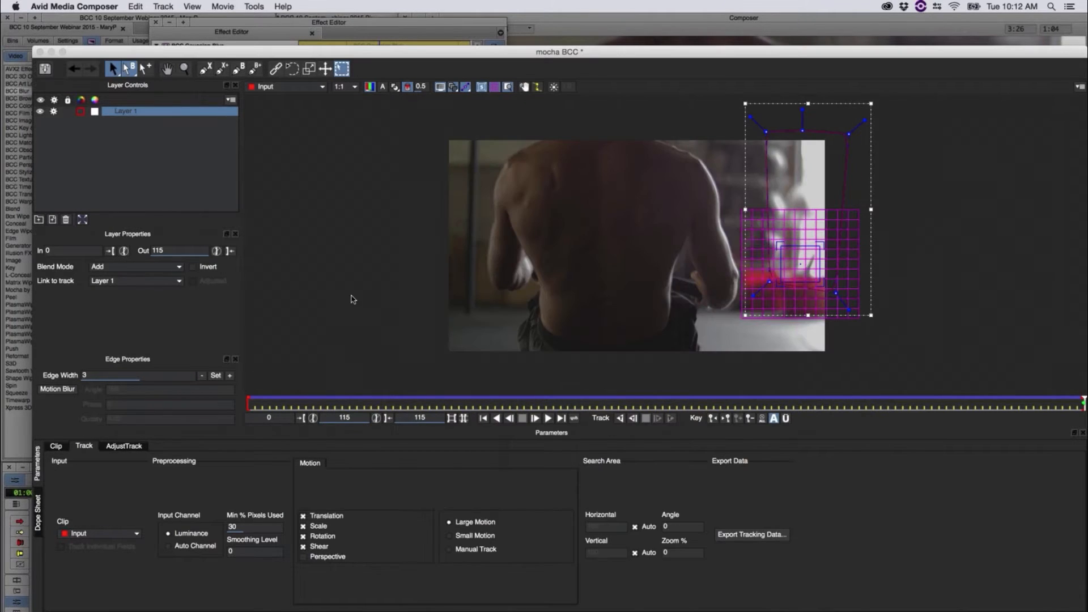
# Step: Save and close the rowing clip's mocha project and return to the list of BCC effects
pyautogui.press('super+s')
pyautogui.click(39, 52)
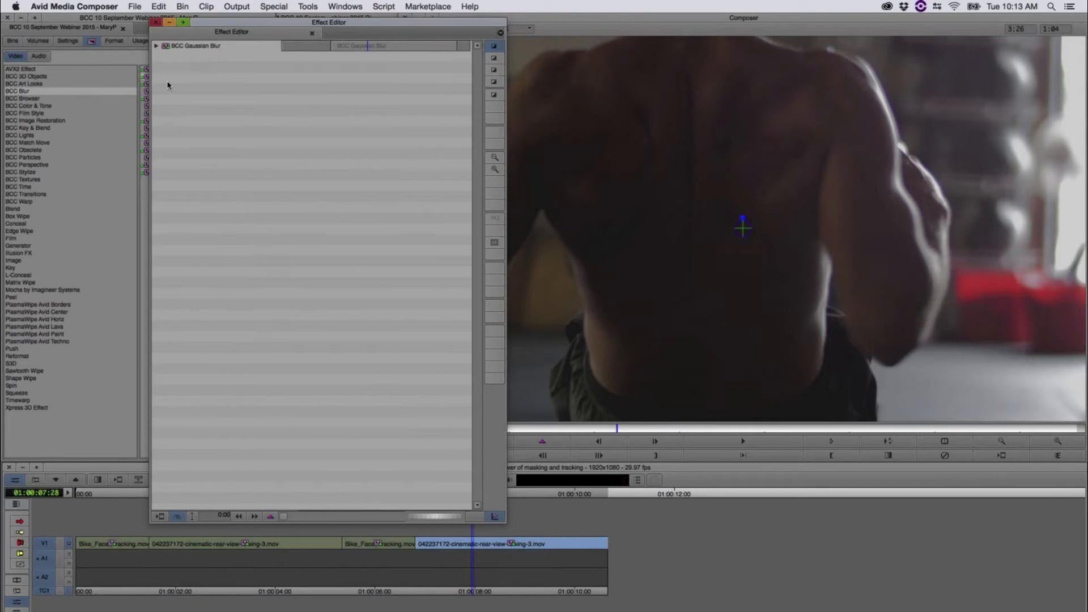
pyautogui.click(82, 89)
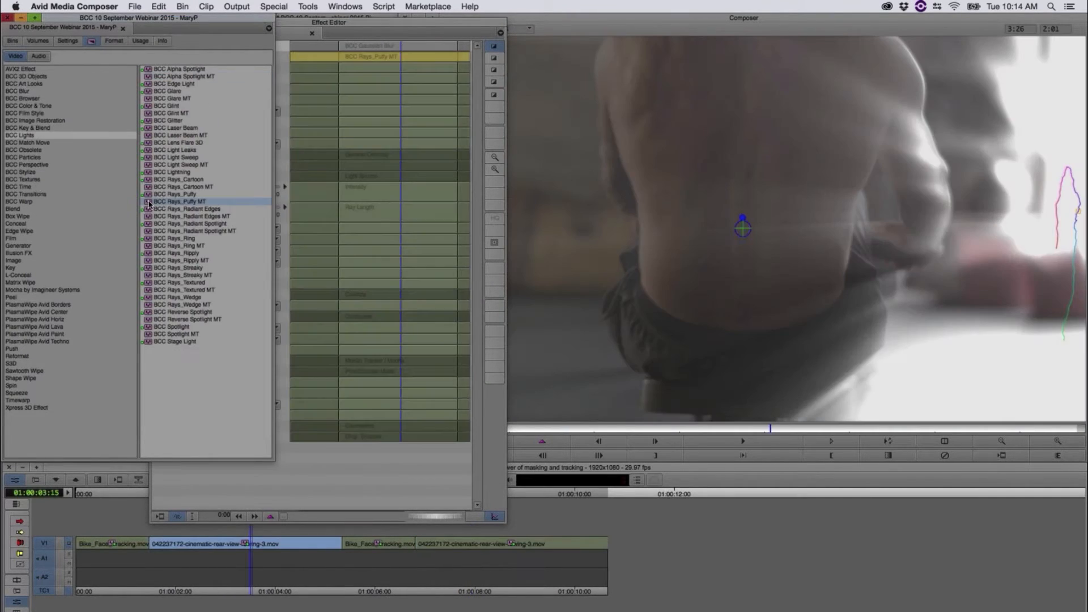
# Step: Apply BCC Rays_Puffy MT to the second rowing clip, show its settings beside the viewer and go to the clip's first frame
pyautogui.moveTo(149, 204); pyautogui.dragTo(498, 541)
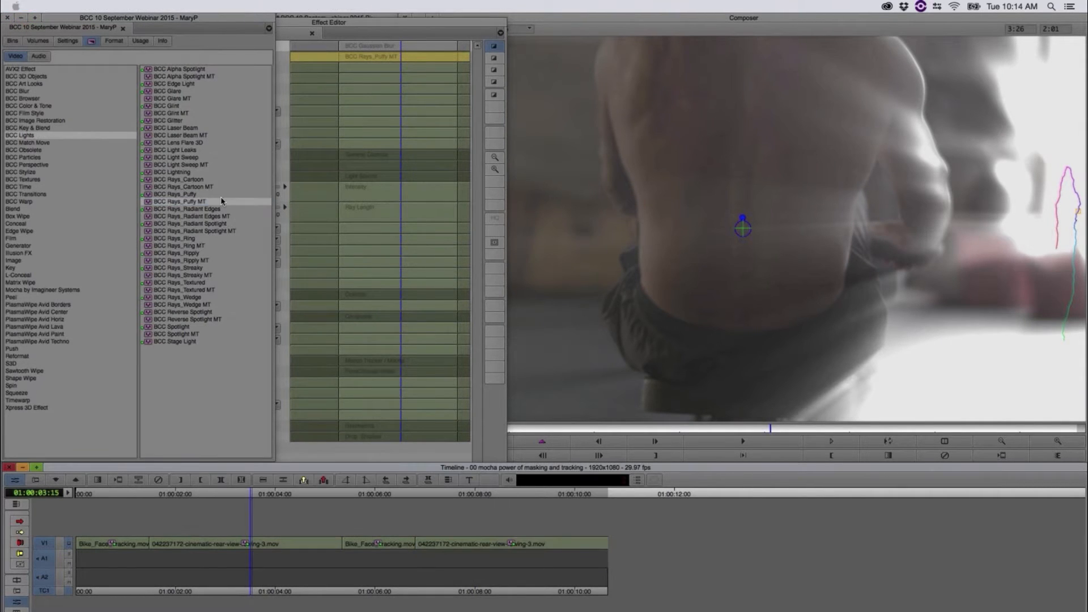
pyautogui.moveTo(149, 203); pyautogui.dragTo(533, 543)
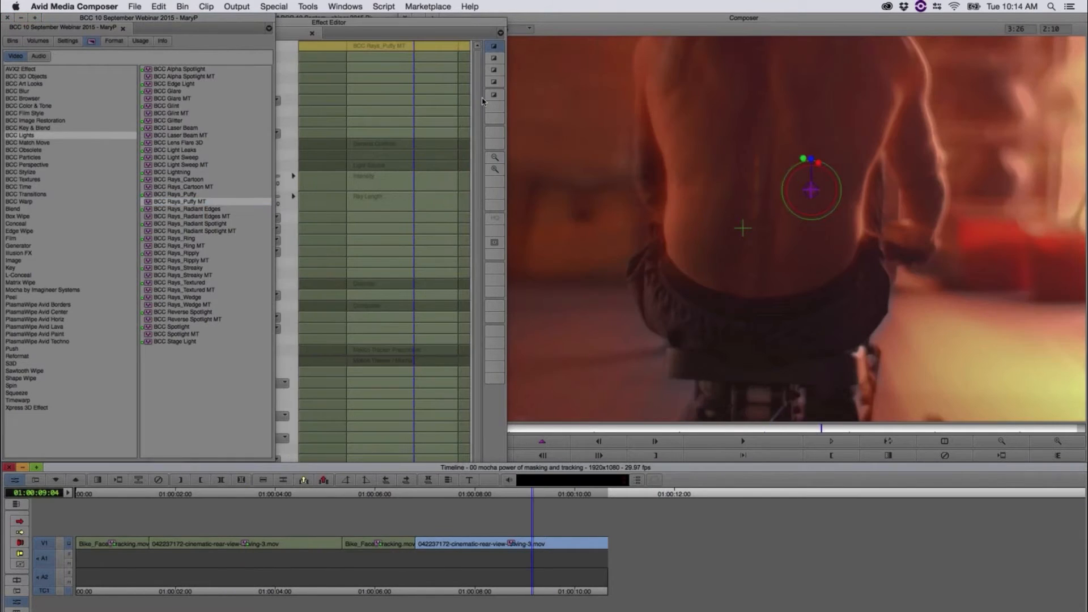
pyautogui.click(482, 101)
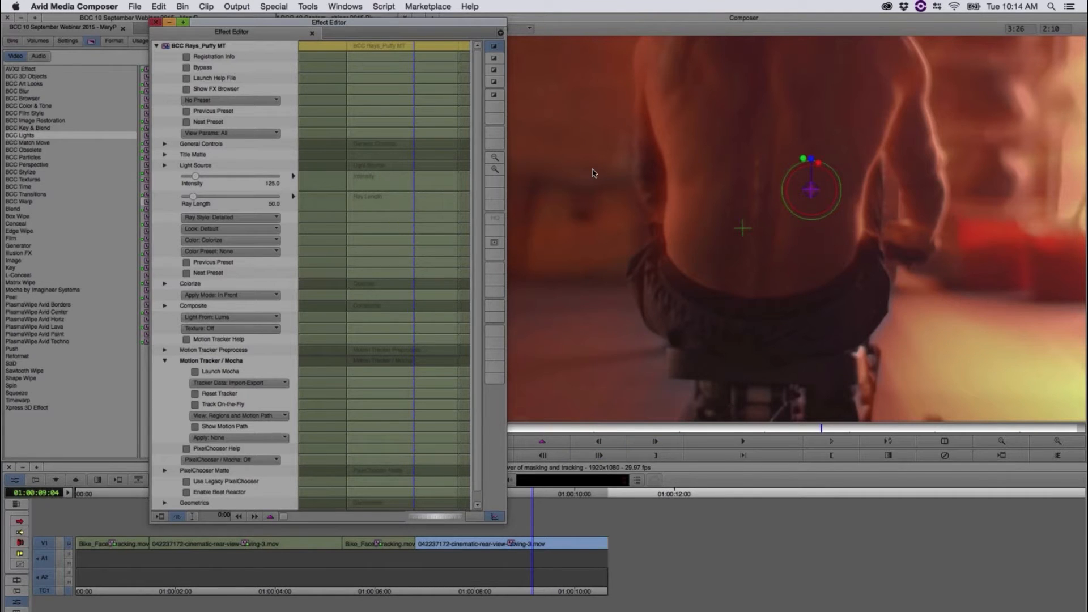
pyautogui.moveTo(432, 27); pyautogui.dragTo(213, 12)
pyautogui.click(440, 429)
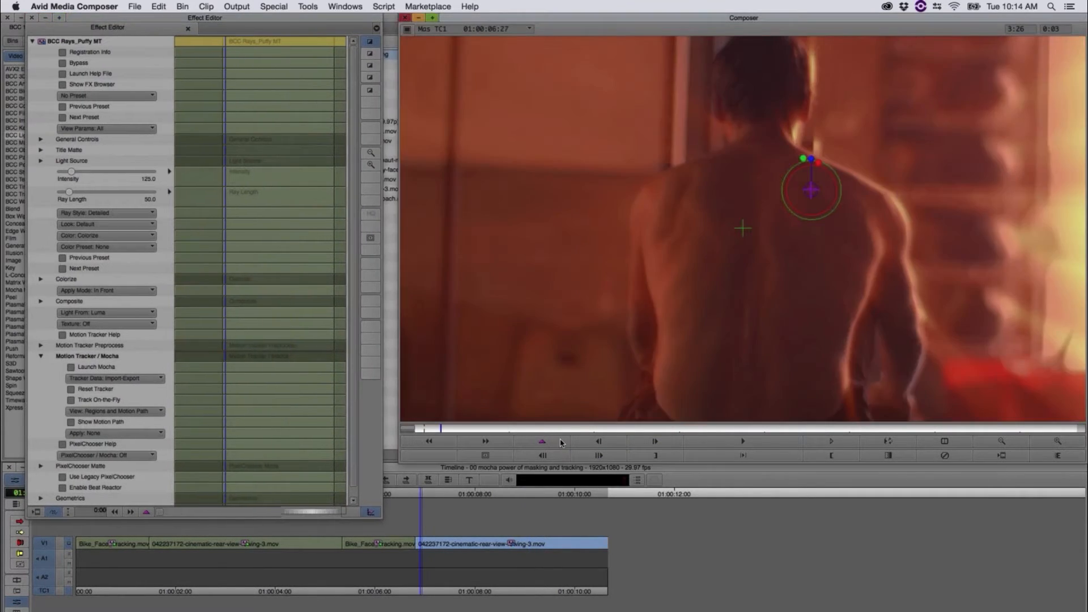
pyautogui.moveTo(560, 443); pyautogui.dragTo(527, 406)
pyautogui.moveTo(626, 432); pyautogui.dragTo(409, 432)
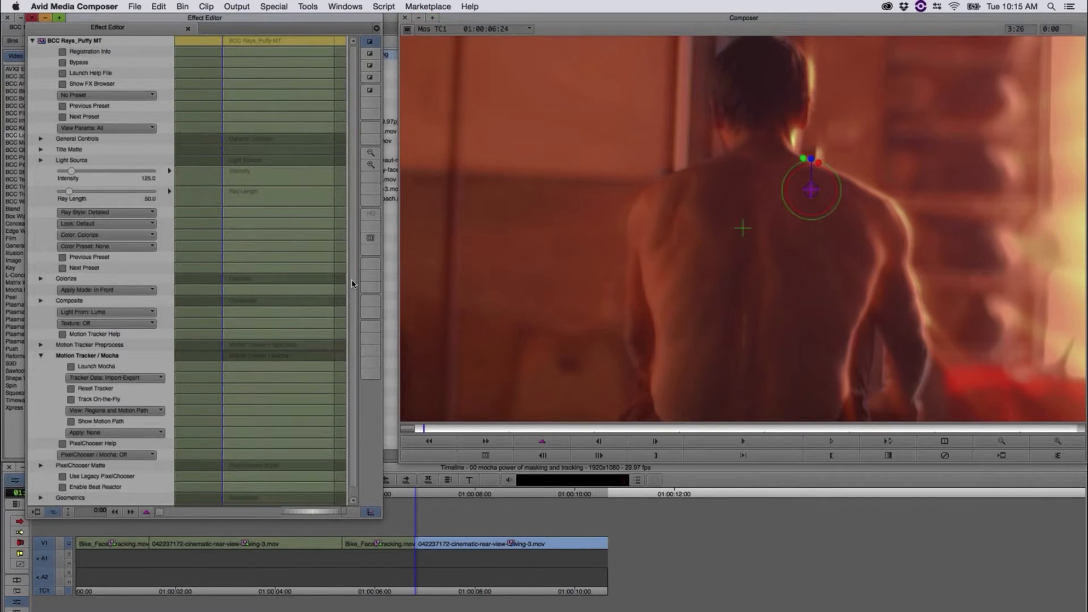
# Step: Load light_rays_rower2.txt from the "webinar septermber 2015" desktop folder as the rays effect's motion tracker data
pyautogui.scroll(-1, 142, 340)
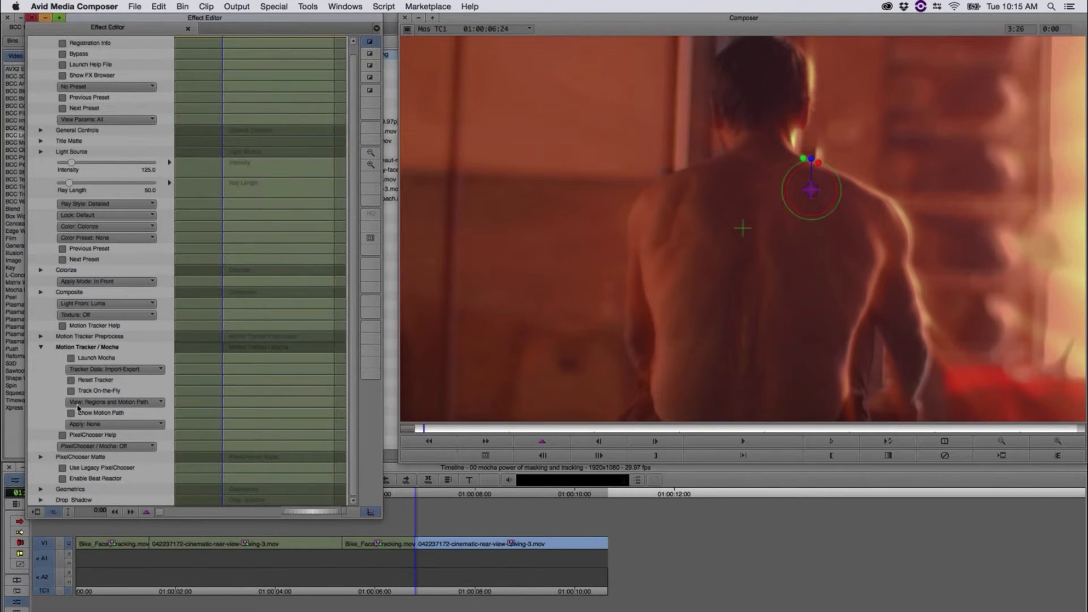
pyautogui.click(95, 370)
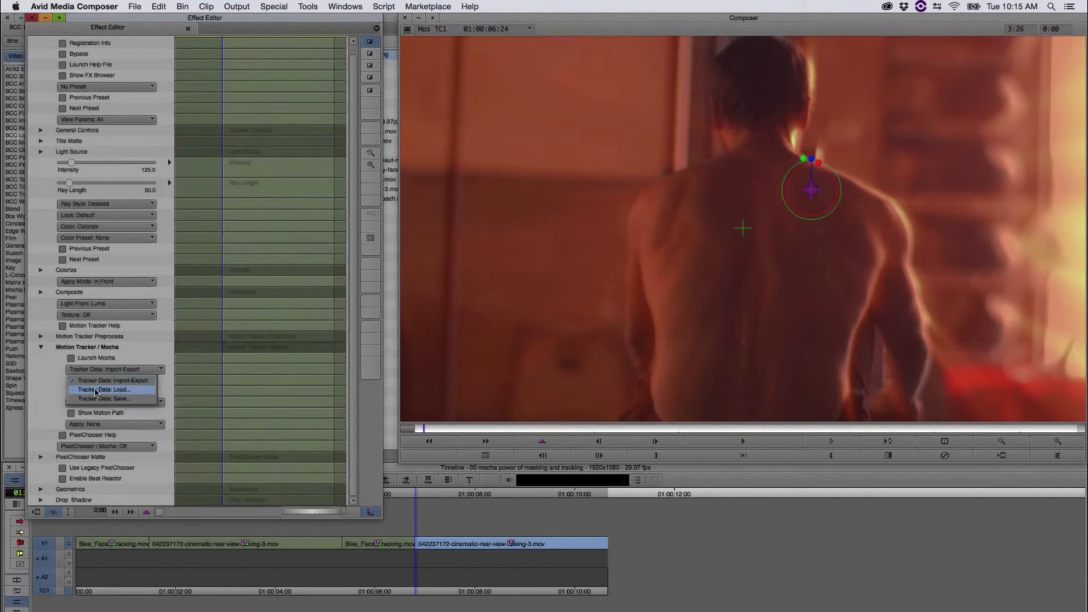
pyautogui.click(95, 390)
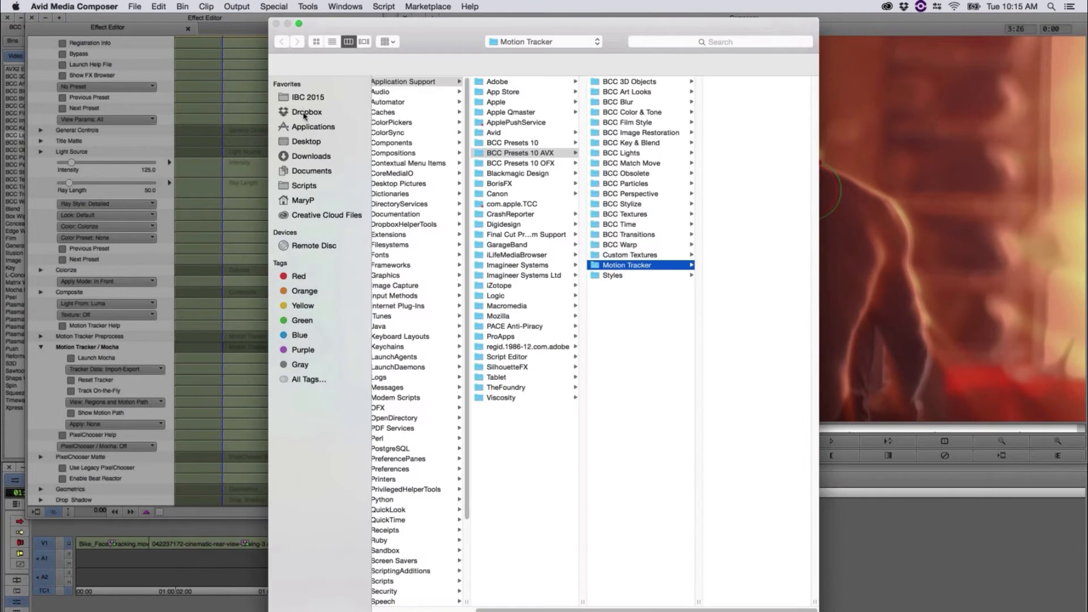
pyautogui.click(301, 143)
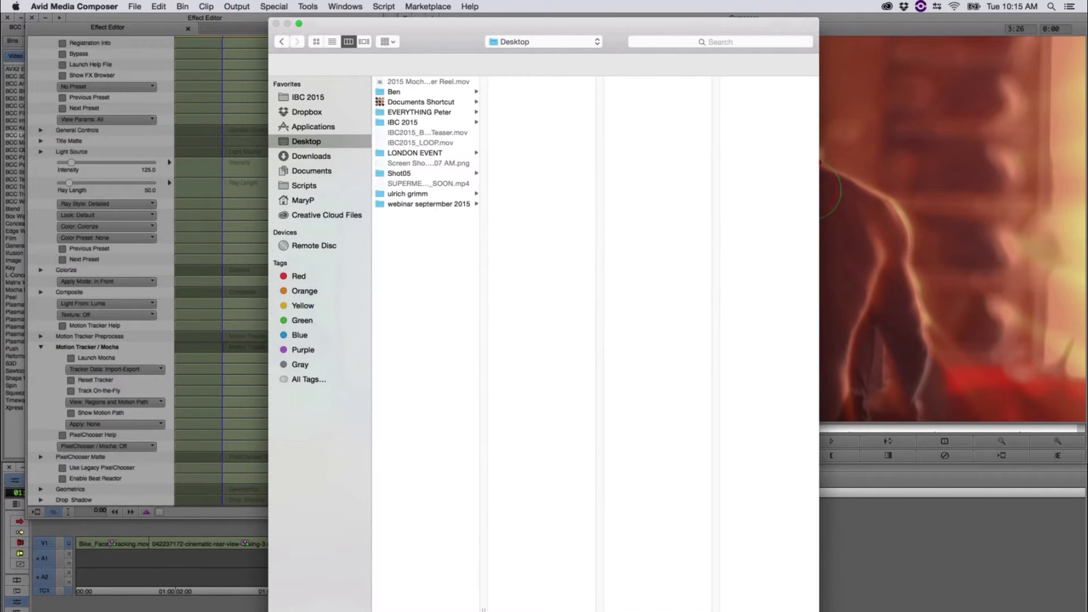
pyautogui.click(457, 202)
pyautogui.click(537, 163)
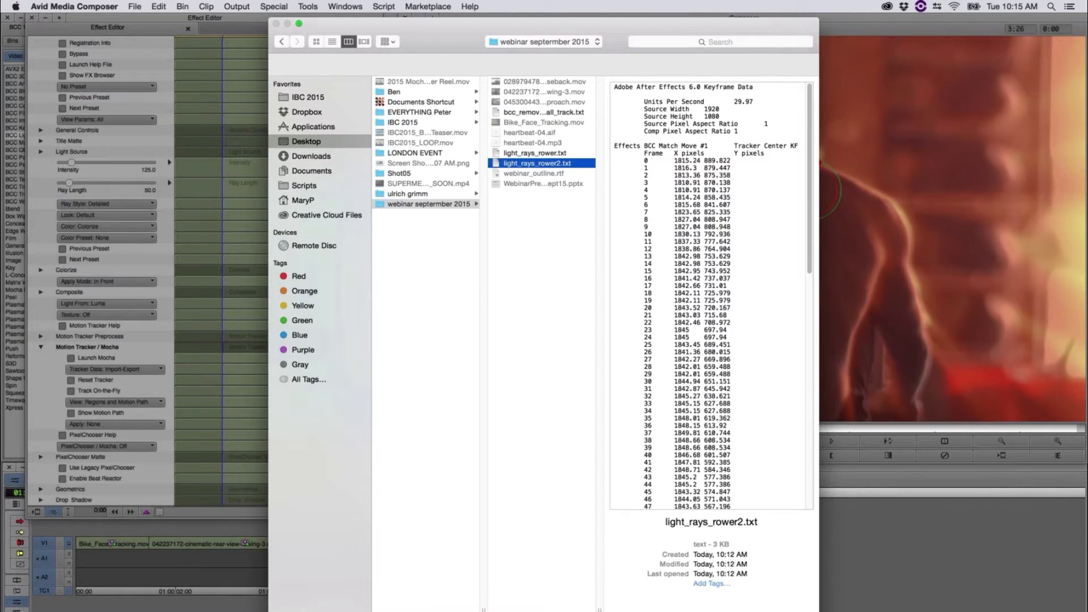
pyautogui.click(786, 611)
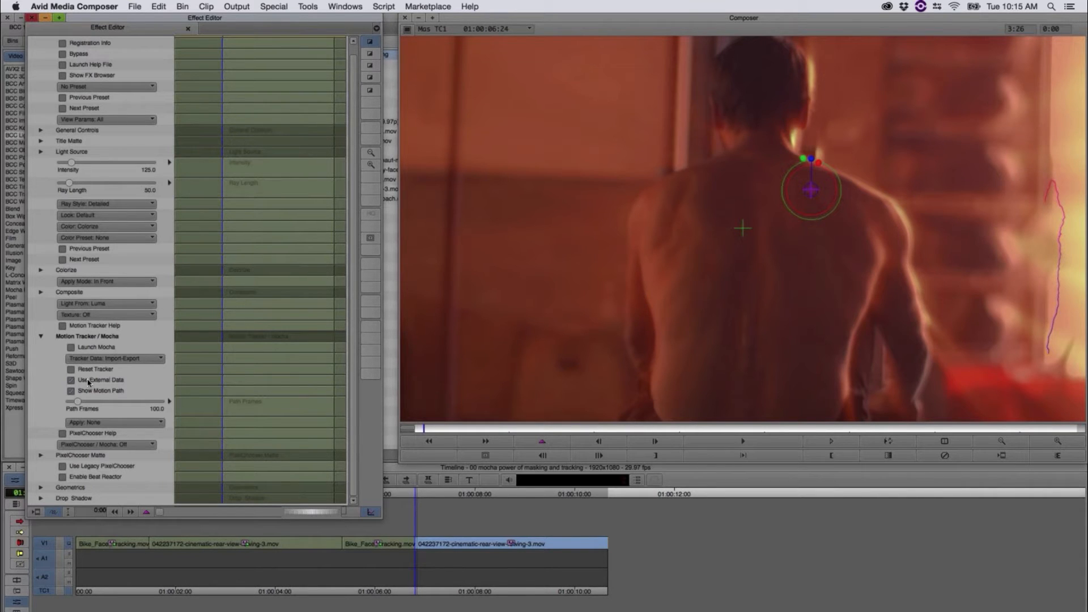
# Step: Apply the loaded tracking data to the light source and play through the second rowing clip to check the rays
pyautogui.click(100, 423)
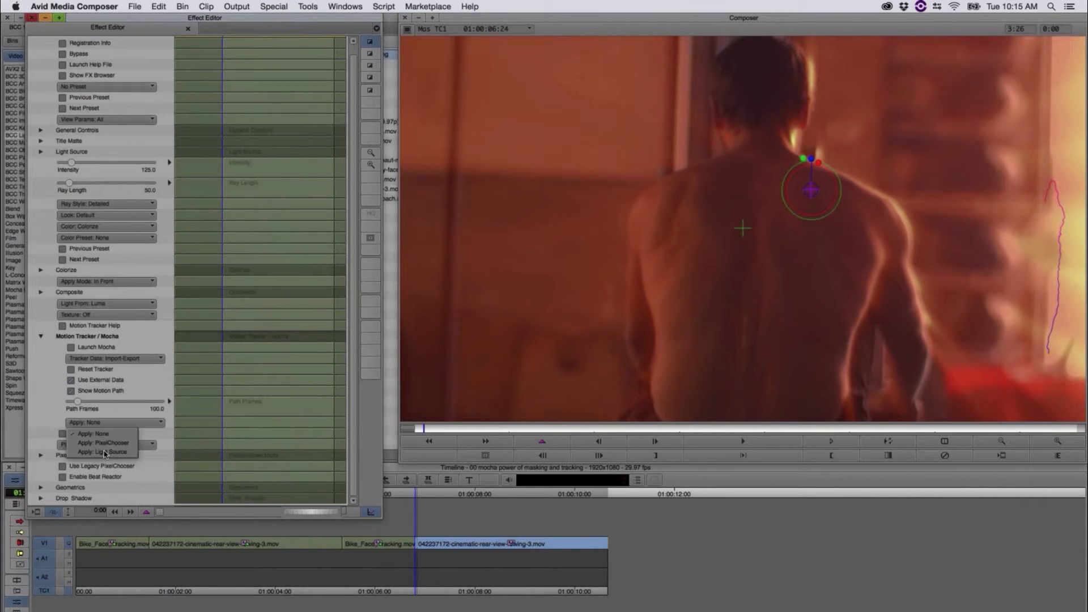
pyautogui.click(108, 454)
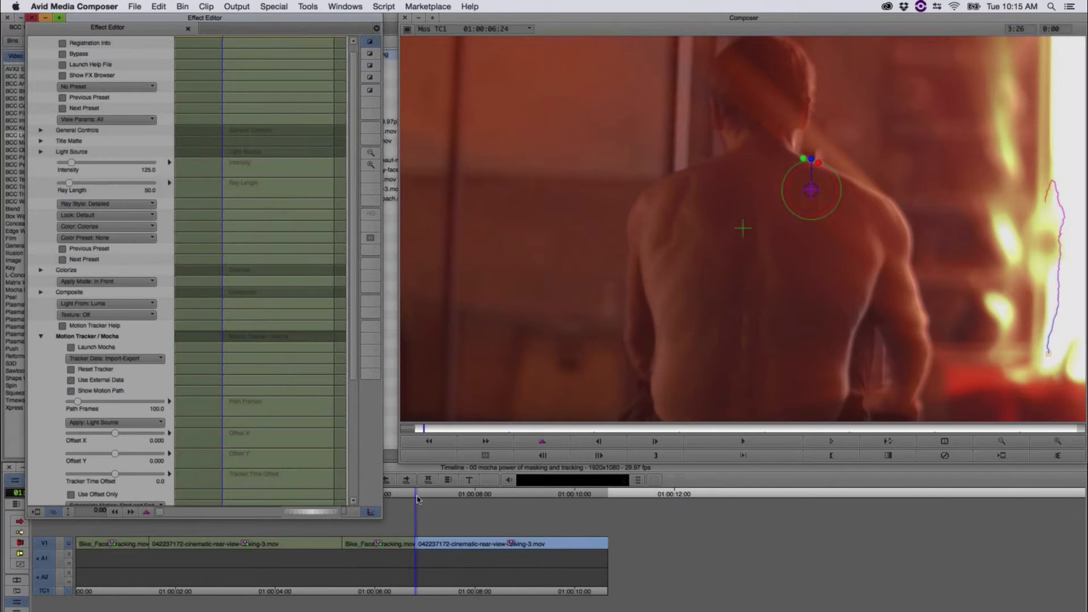
pyautogui.click(435, 499)
pyautogui.press('space')
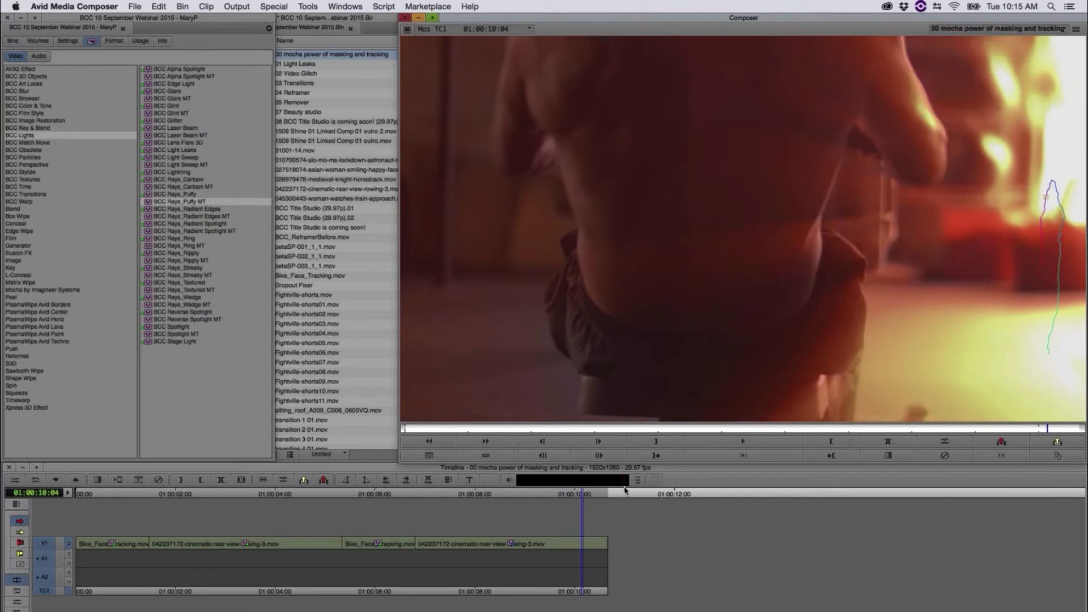
pyautogui.moveTo(543, 501); pyautogui.dragTo(468, 501)
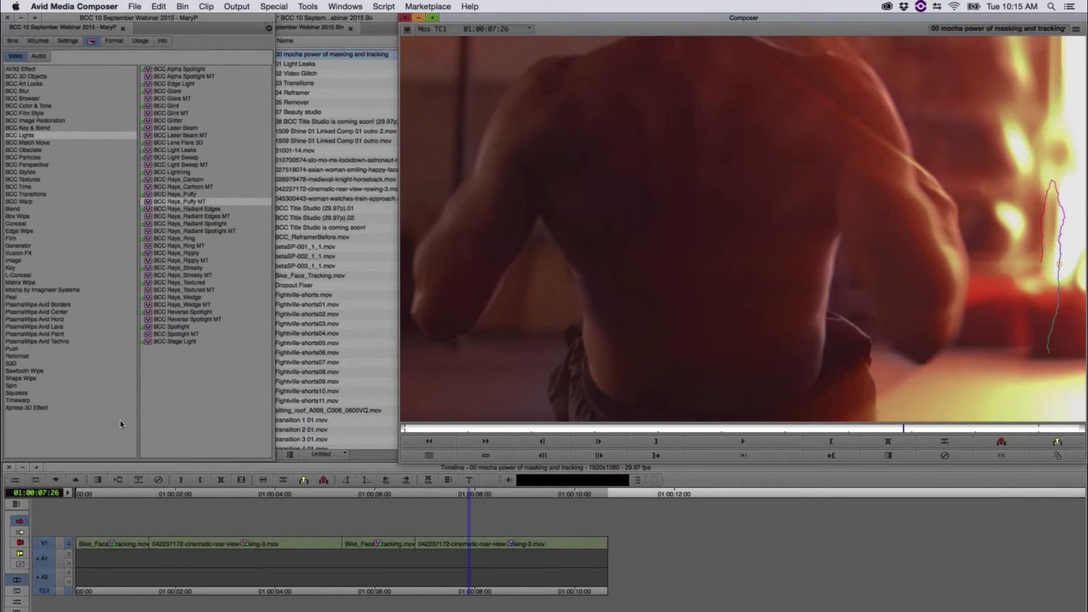
# Step: Preview several Rays Puffy presets in the FX Browser and apply brightWhiteBlast to the second rowing clip
pyautogui.click(16, 480)
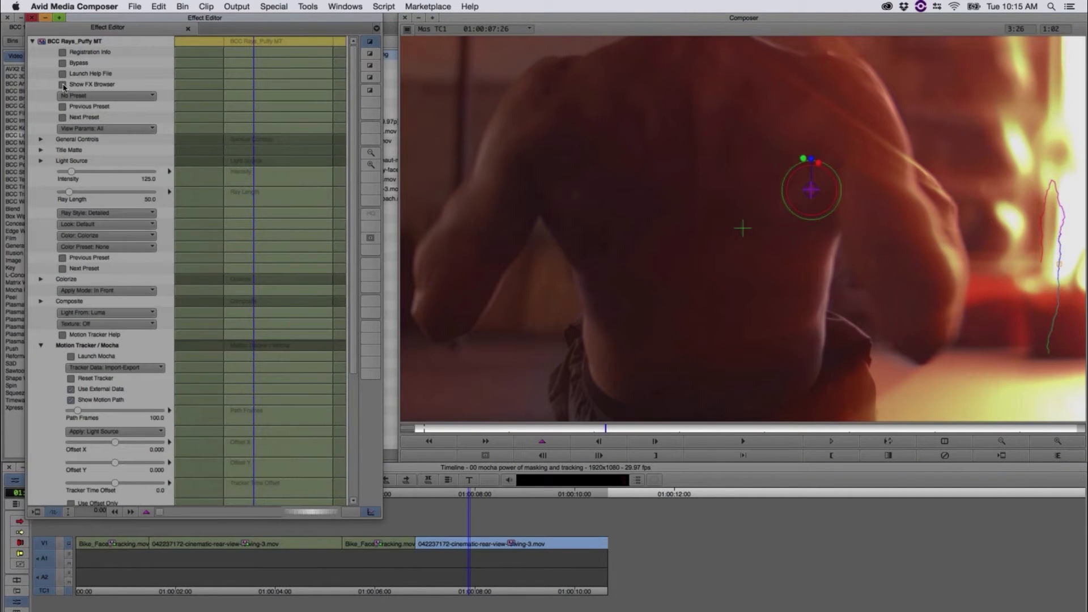
pyautogui.click(64, 86)
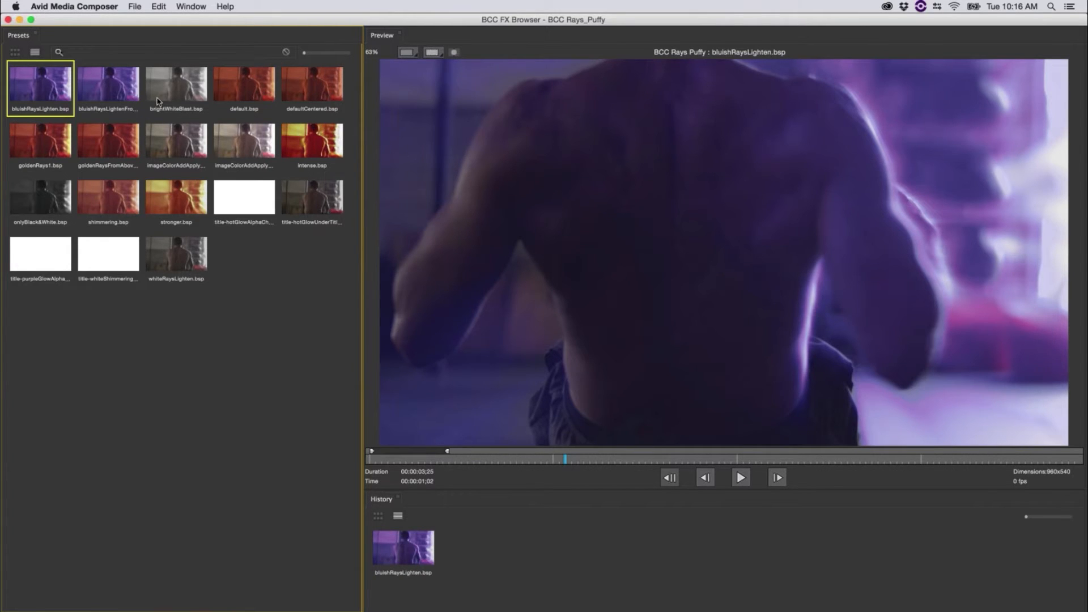
pyautogui.click(157, 102)
pyautogui.click(155, 152)
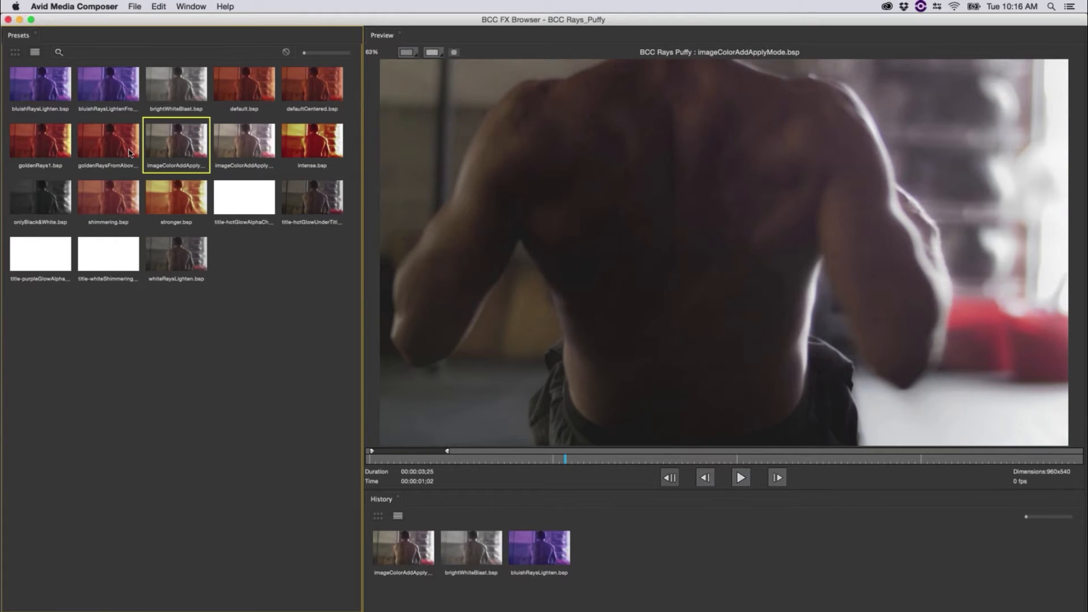
pyautogui.click(132, 152)
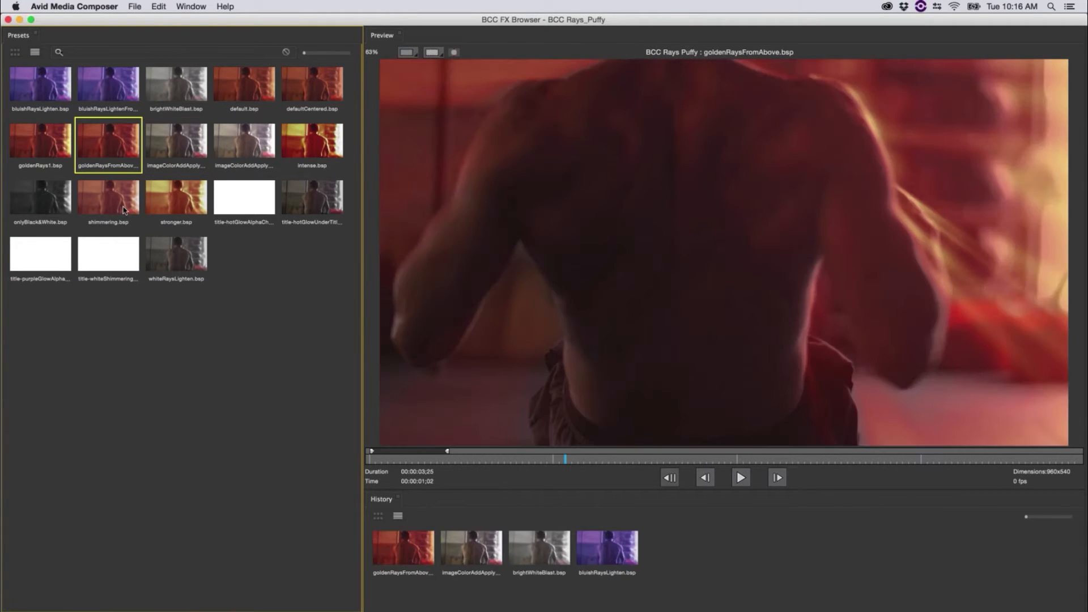
pyautogui.click(176, 198)
pyautogui.click(87, 197)
pyautogui.click(40, 197)
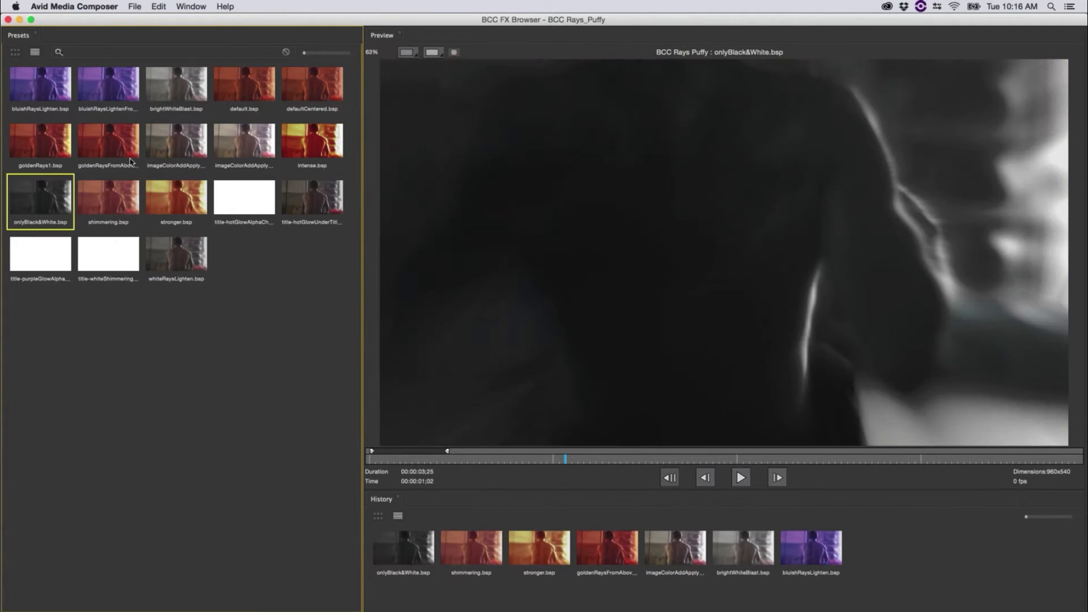
pyautogui.click(174, 92)
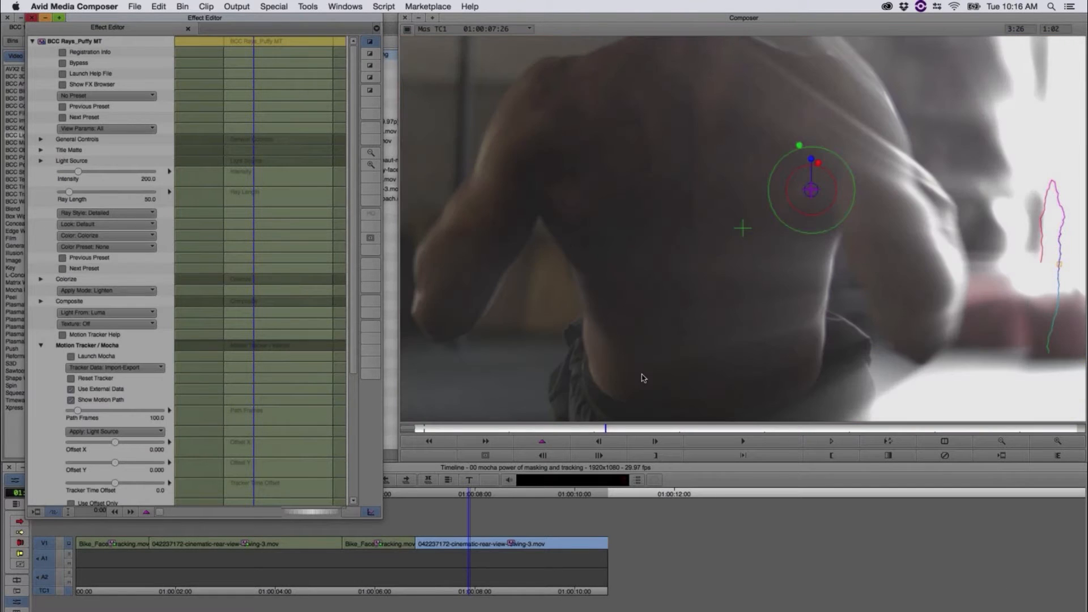
# Step: Play the rowing clip with its white rays, and set the effect's Ray Length to 109.4
pyautogui.moveTo(454, 495); pyautogui.dragTo(417, 503)
pyautogui.press('space')
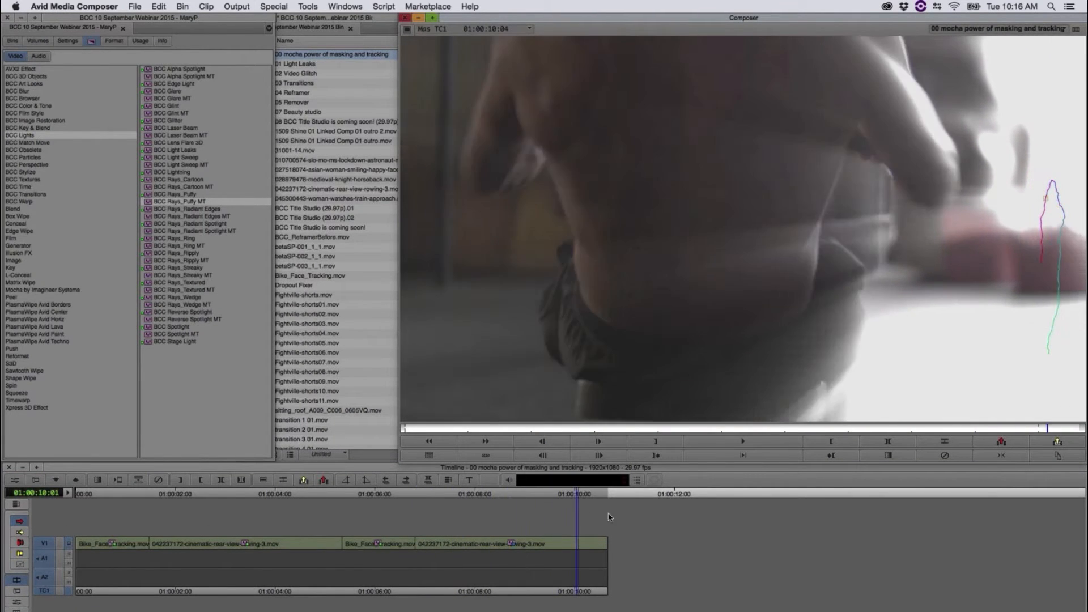
pyautogui.press('space')
pyautogui.click(118, 480)
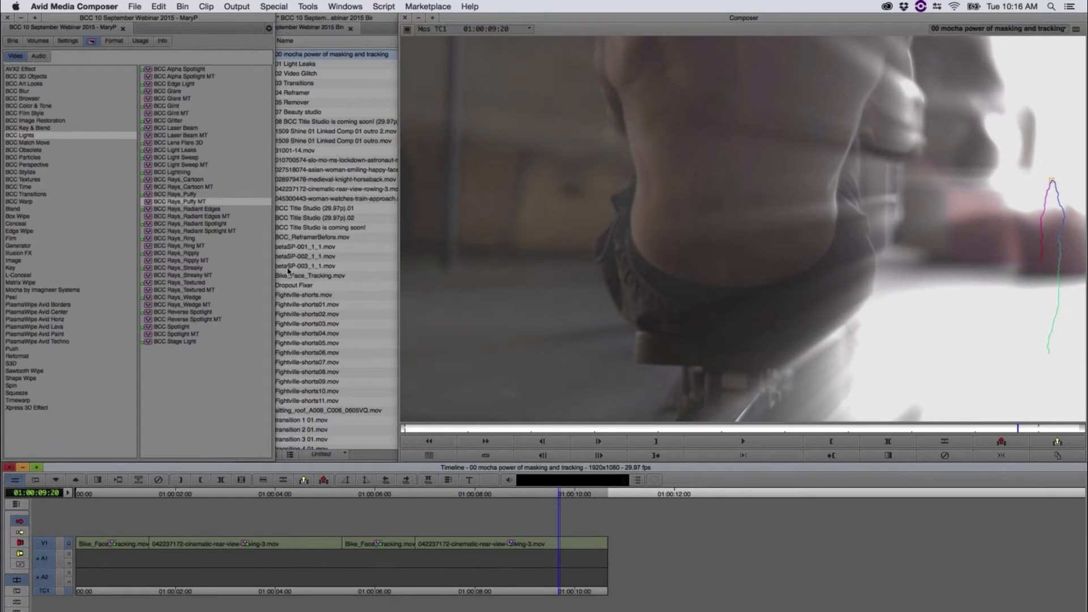
pyautogui.moveTo(68, 192); pyautogui.dragTo(80, 196)
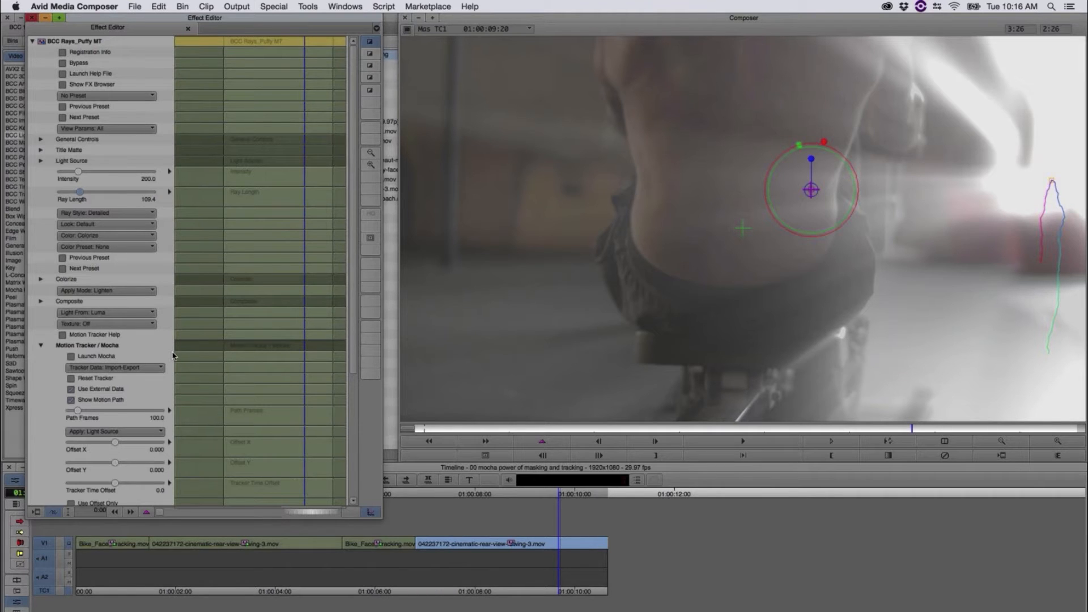
# Step: Move the effect settings aside, bring the webinar bin forward and load the 01 Light Leaks sequence
pyautogui.moveTo(215, 23); pyautogui.dragTo(537, 28)
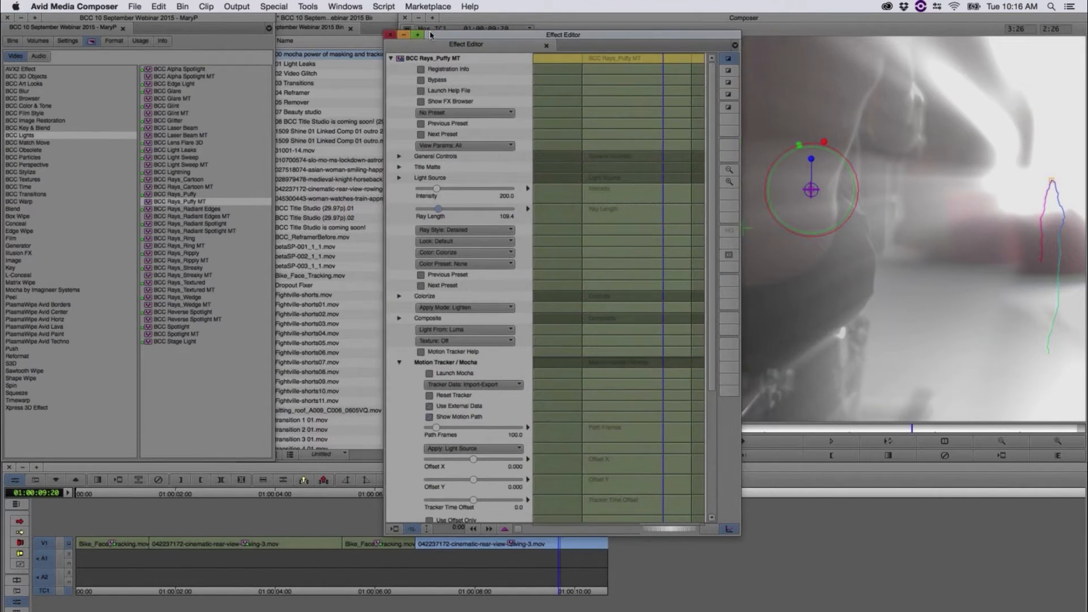
pyautogui.click(359, 22)
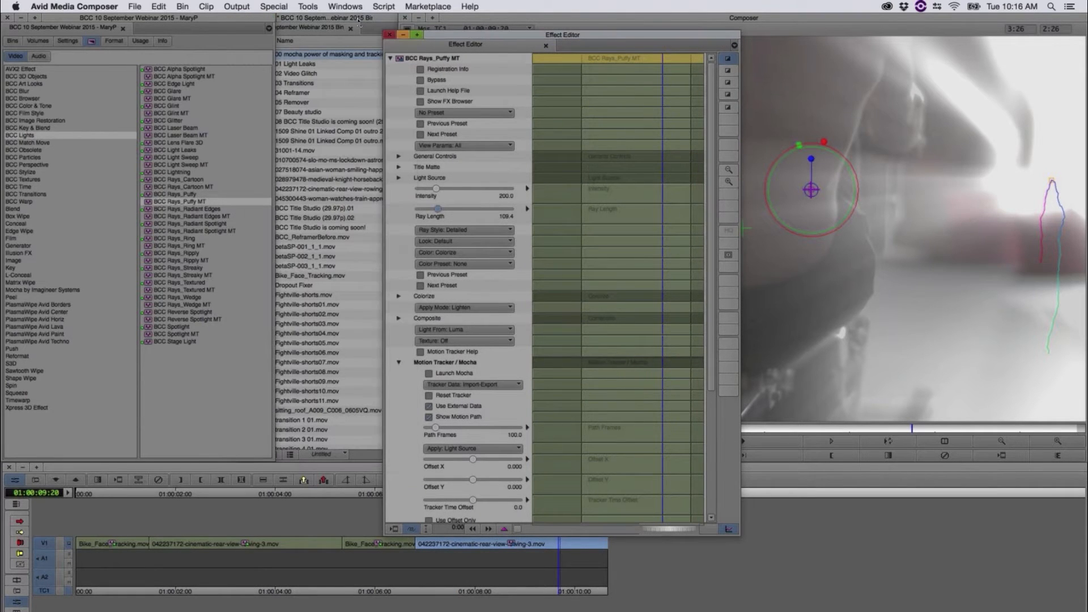
pyautogui.click(359, 21)
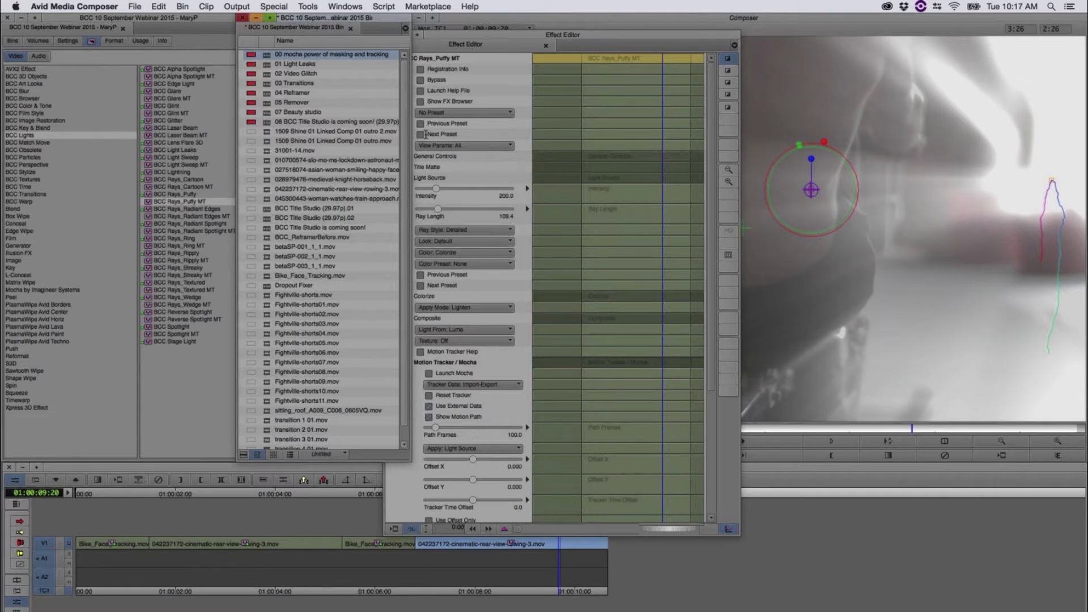
pyautogui.click(268, 65)
pyautogui.doubleClick(269, 70)
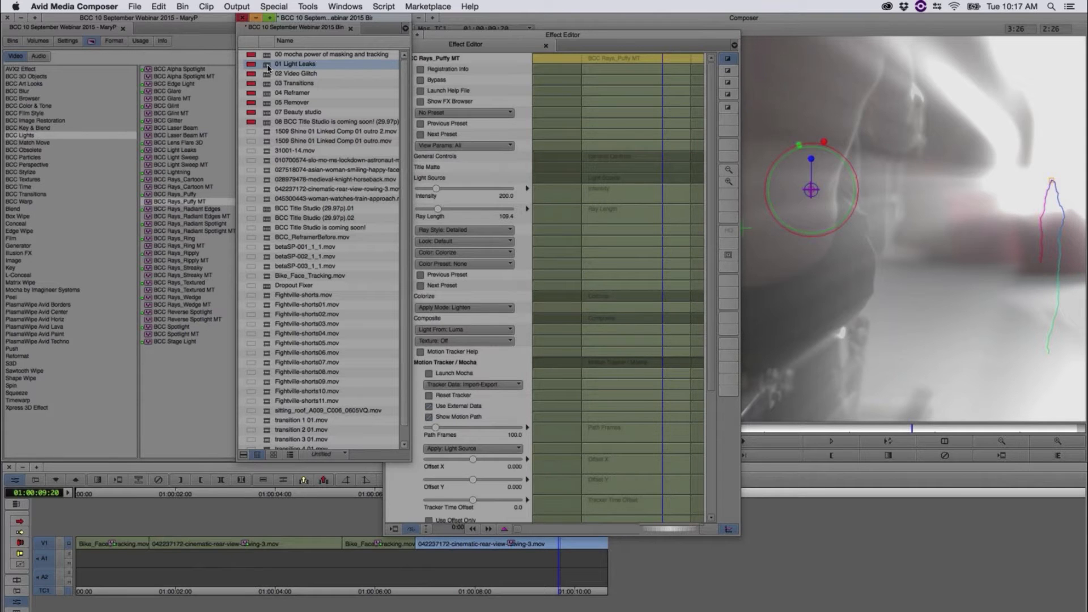
pyautogui.doubleClick(269, 67)
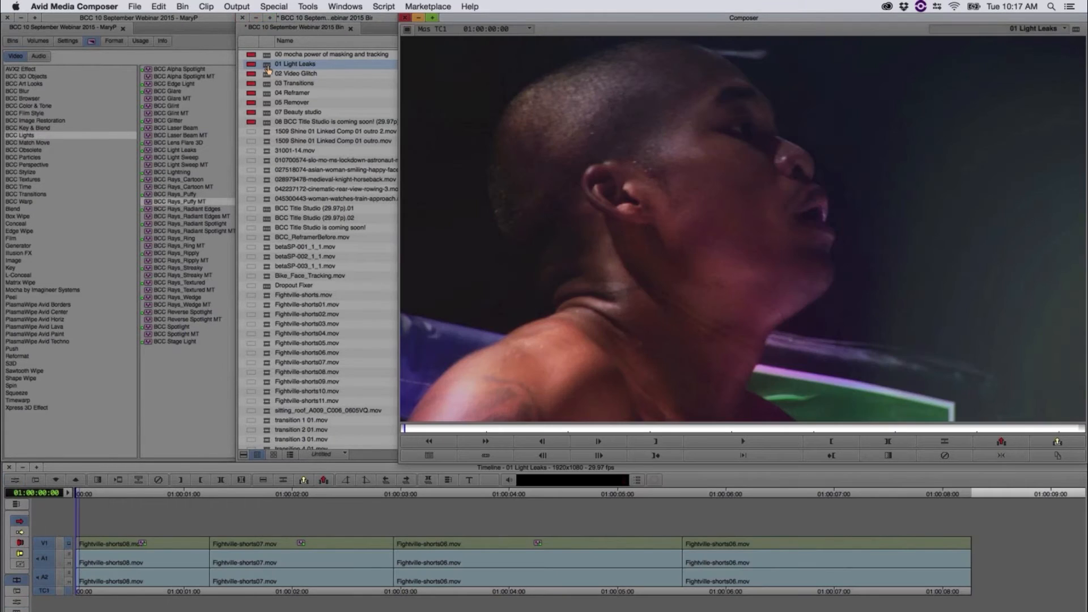
# Step: Scrub through the 01 Light Leaks sequence to examine the effects on its first three clips and the untreated last clip
pyautogui.click(87, 496)
pyautogui.moveTo(110, 502); pyautogui.dragTo(622, 545)
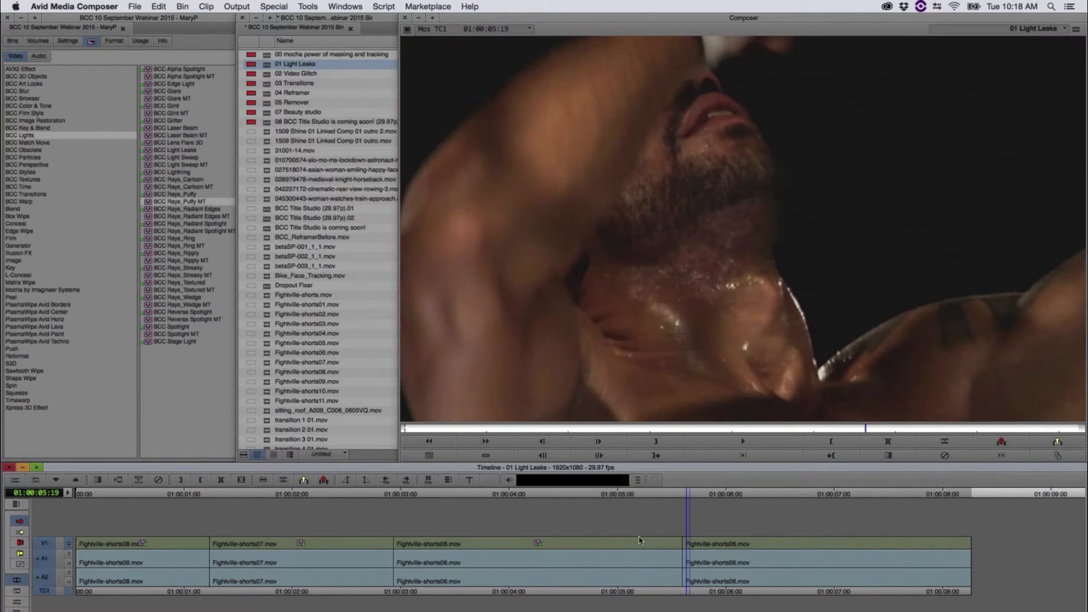
pyautogui.moveTo(639, 540); pyautogui.dragTo(116, 528)
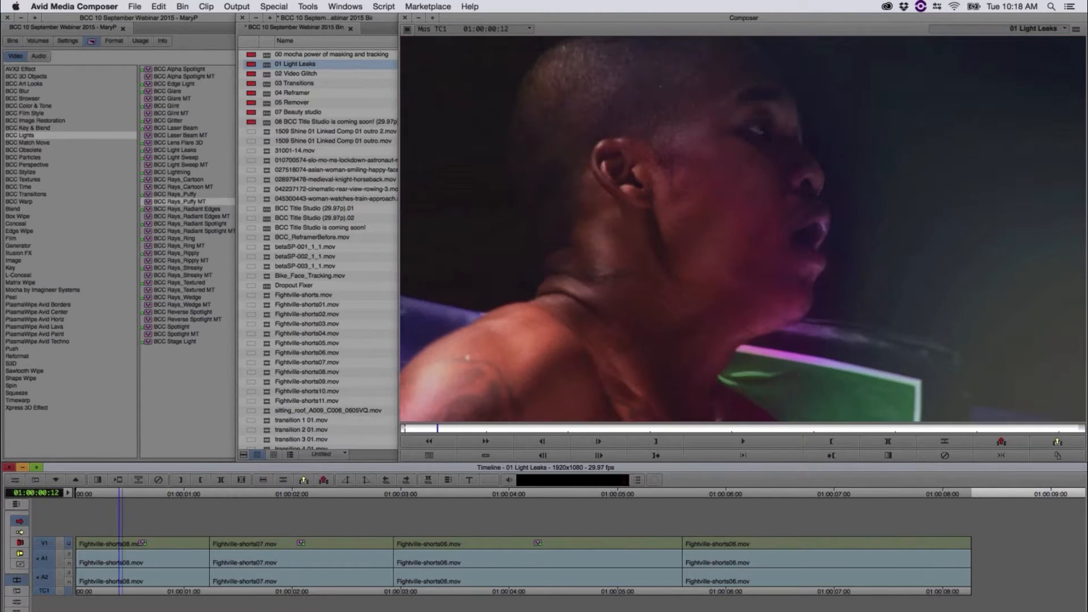
pyautogui.moveTo(256, 544); pyautogui.dragTo(813, 553)
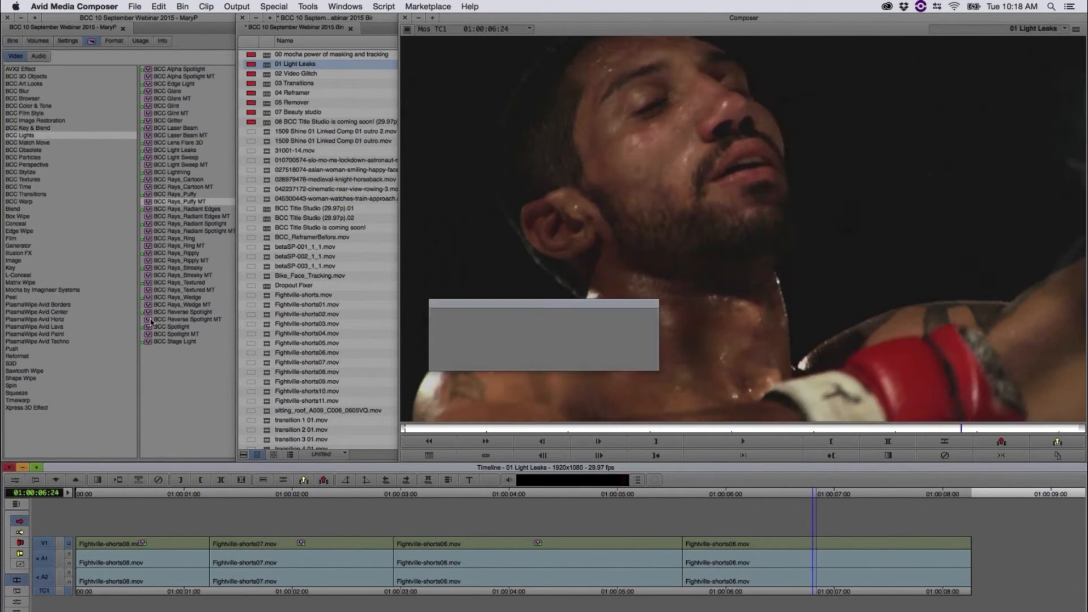
# Step: Apply the BCC Light Leaks effect from the BCC Lights category to the sequence's last clip
pyautogui.click(40, 135)
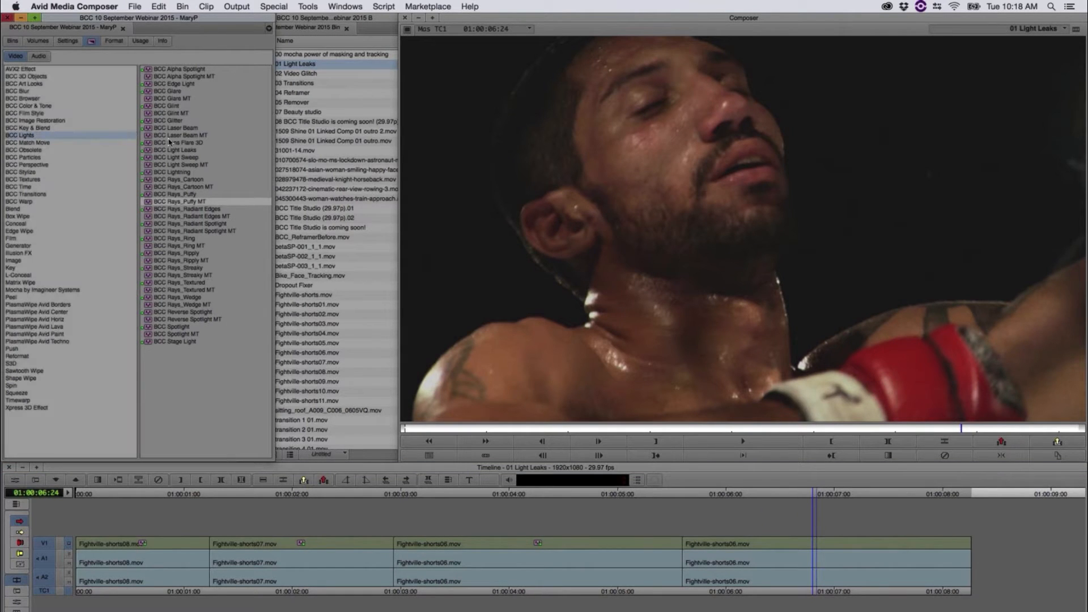
pyautogui.click(157, 154)
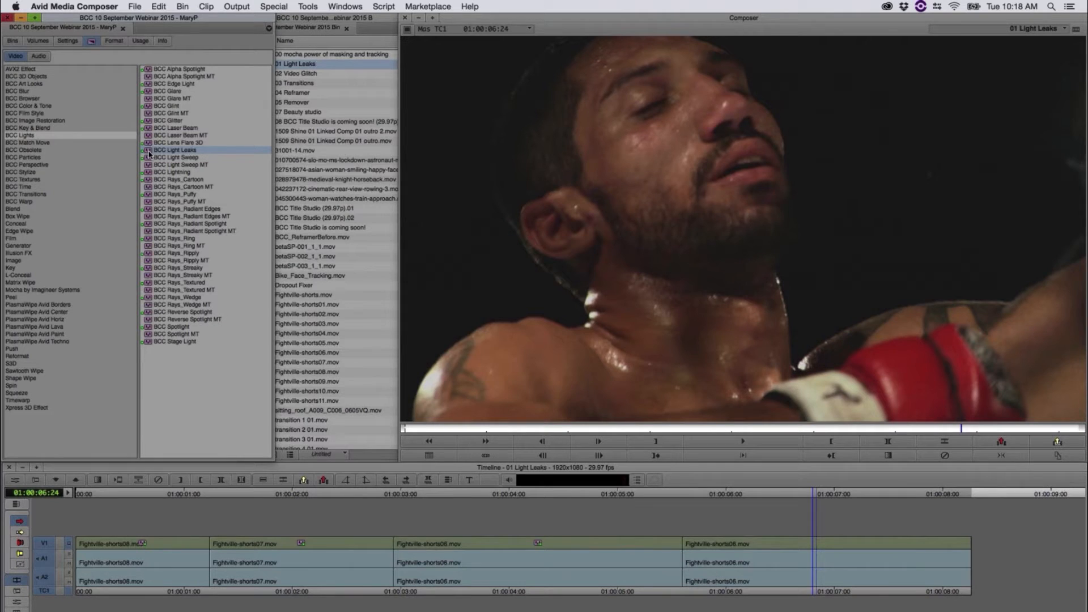
pyautogui.moveTo(199, 168); pyautogui.dragTo(874, 548)
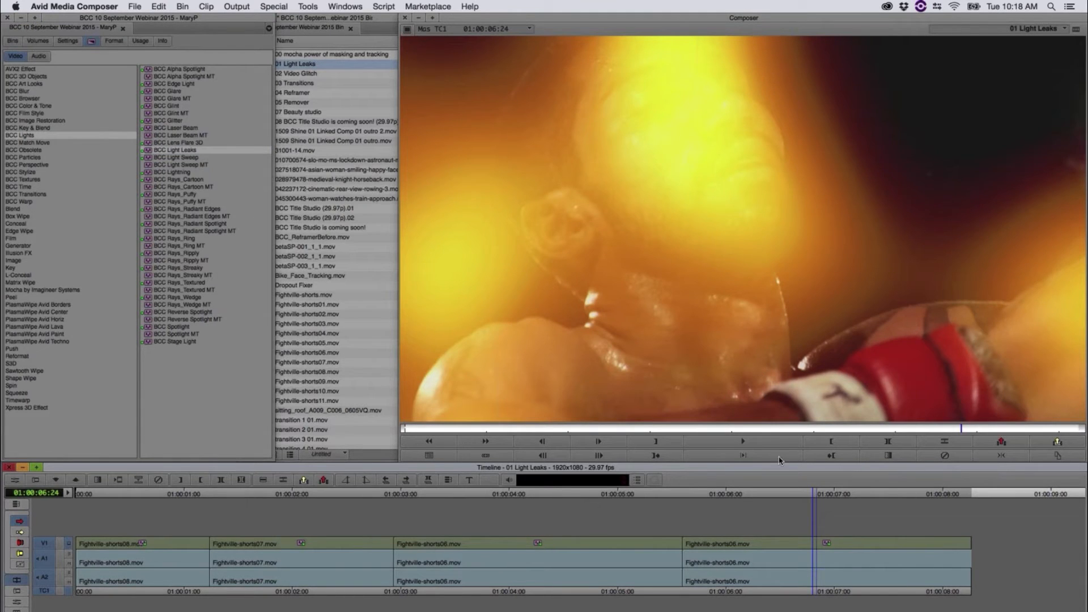
# Step: Scrub through the last clip to examine its light leaks, and open the BCC Light Leaks effect in the FX Browser
pyautogui.moveTo(735, 498); pyautogui.dragTo(802, 526)
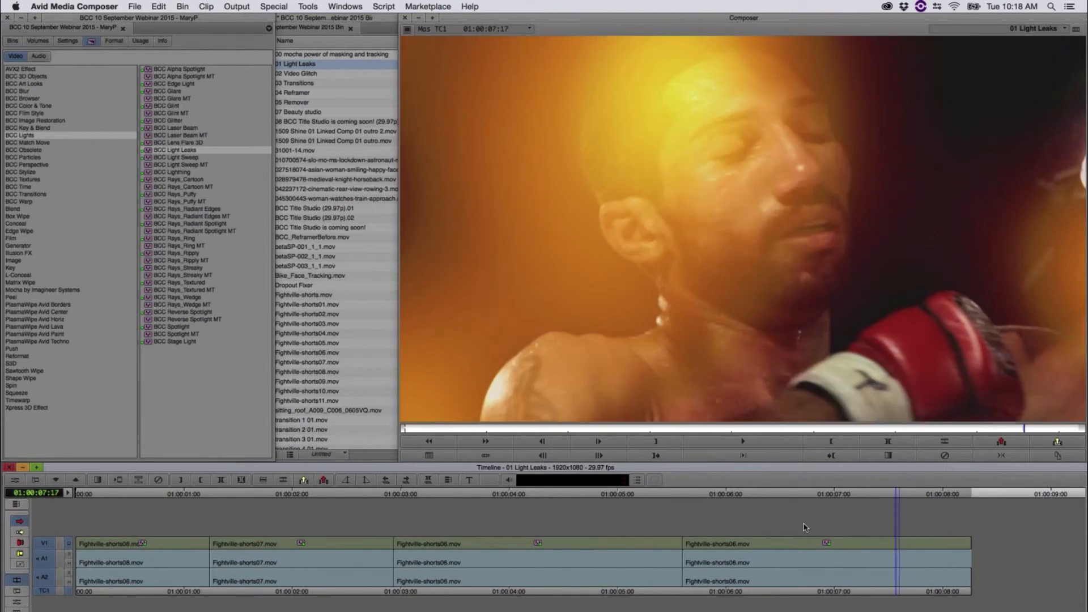
pyautogui.click(15, 480)
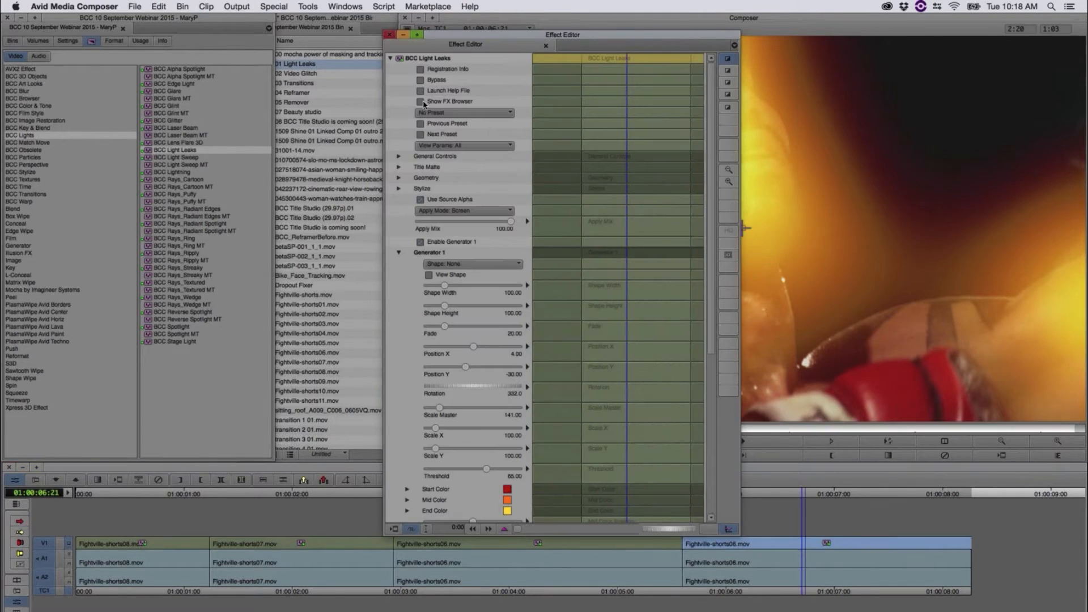
pyautogui.click(420, 102)
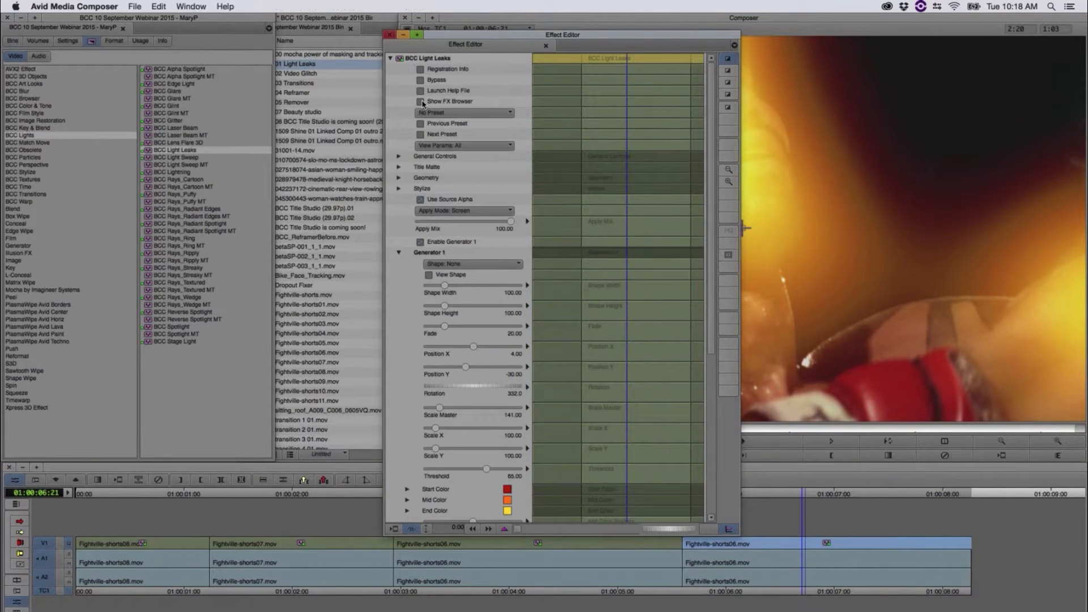
# Step: Preview the Light Leaks presets, including TripleLightAddMode, YellowGlows, PurpleOrangeAddMode and DoubleLightAddMode, and return to the timeline without loading one
pyautogui.click(111, 94)
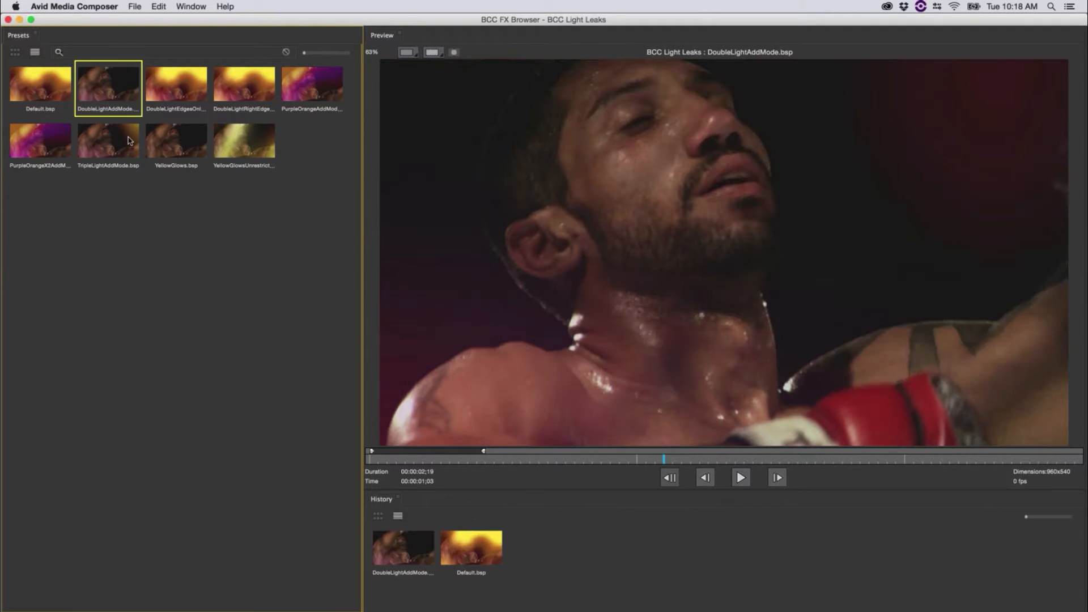
pyautogui.click(107, 141)
pyautogui.click(176, 142)
pyautogui.click(248, 145)
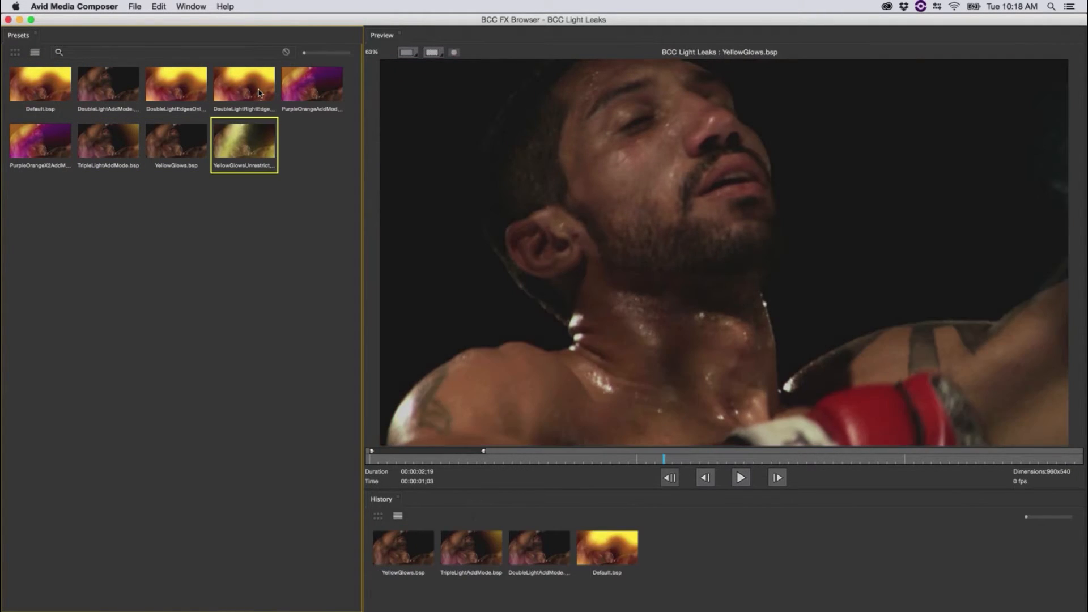
pyautogui.click(270, 92)
pyautogui.click(289, 89)
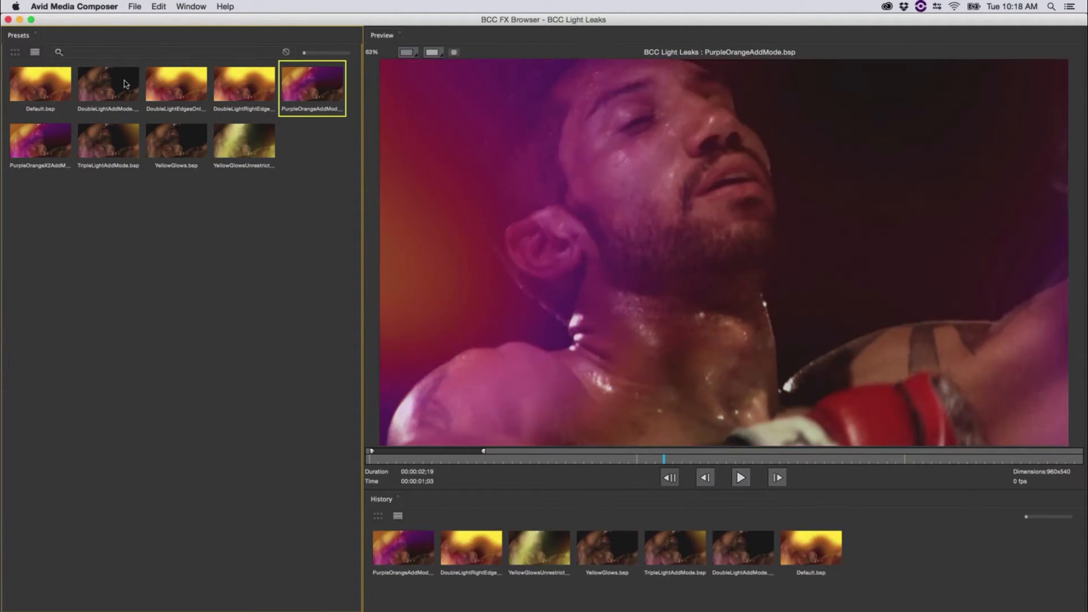
pyautogui.click(108, 91)
pyautogui.click(113, 144)
pyautogui.click(163, 153)
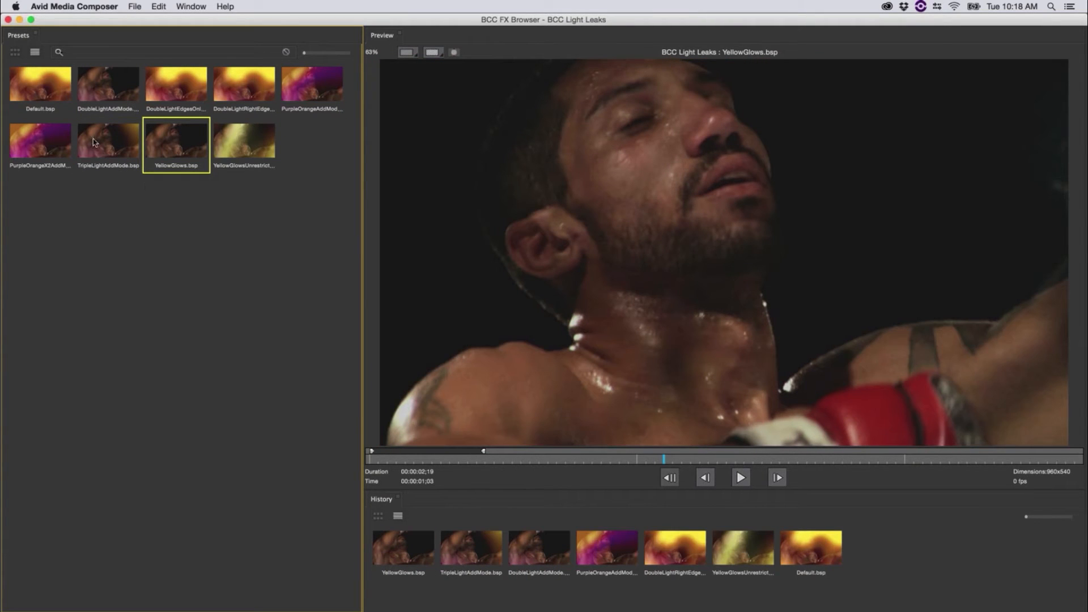
pyautogui.click(100, 136)
pyautogui.click(108, 84)
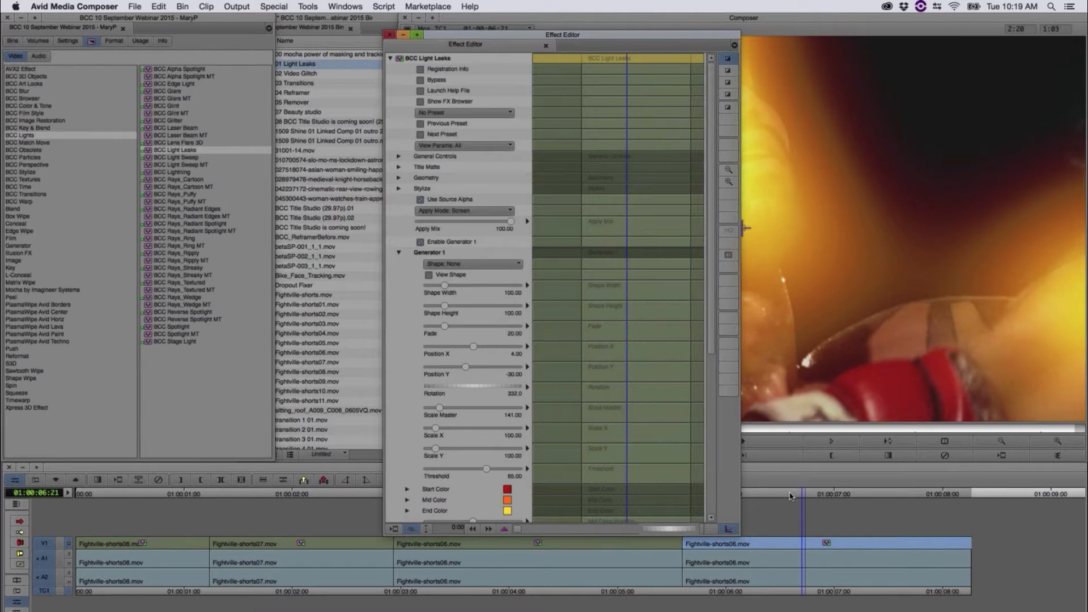
pyautogui.click(790, 496)
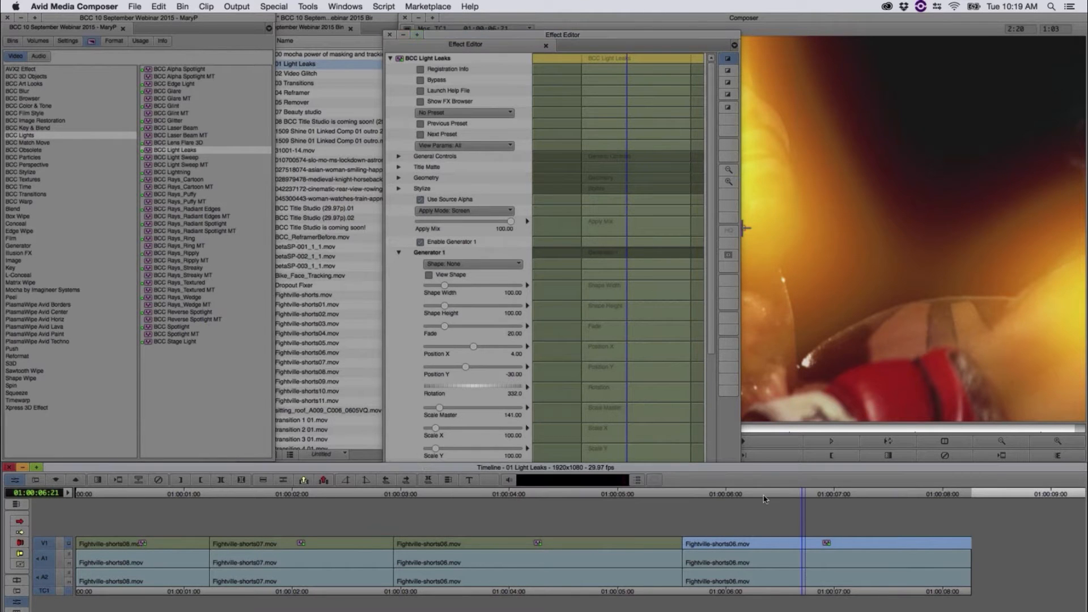
# Step: Play and scrub through the last clip to examine how its default light leaks move
pyautogui.moveTo(704, 501); pyautogui.dragTo(687, 499)
pyautogui.press('space')
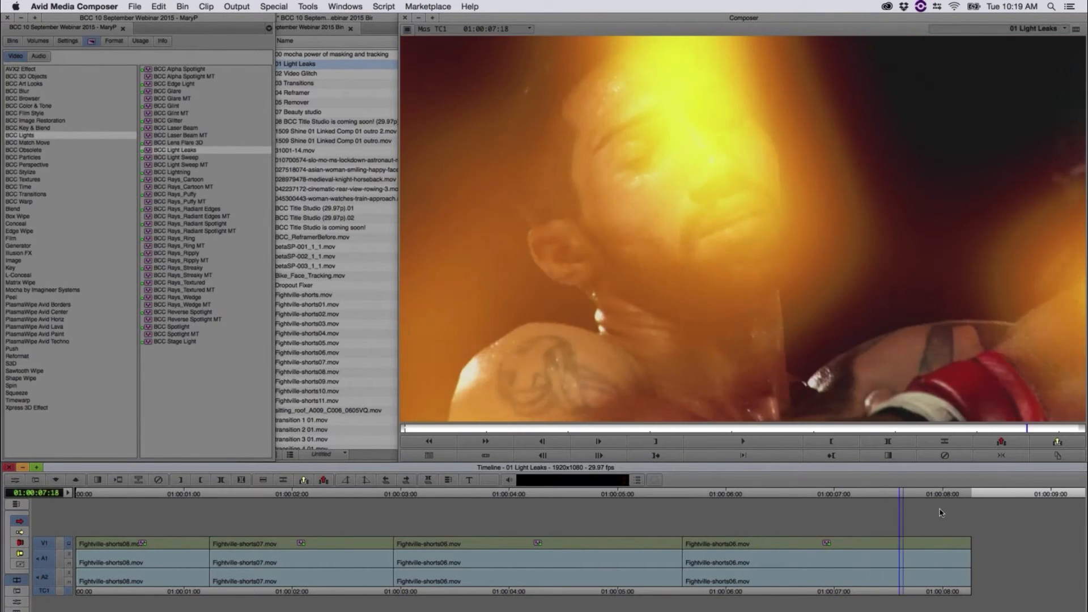
pyautogui.click(833, 518)
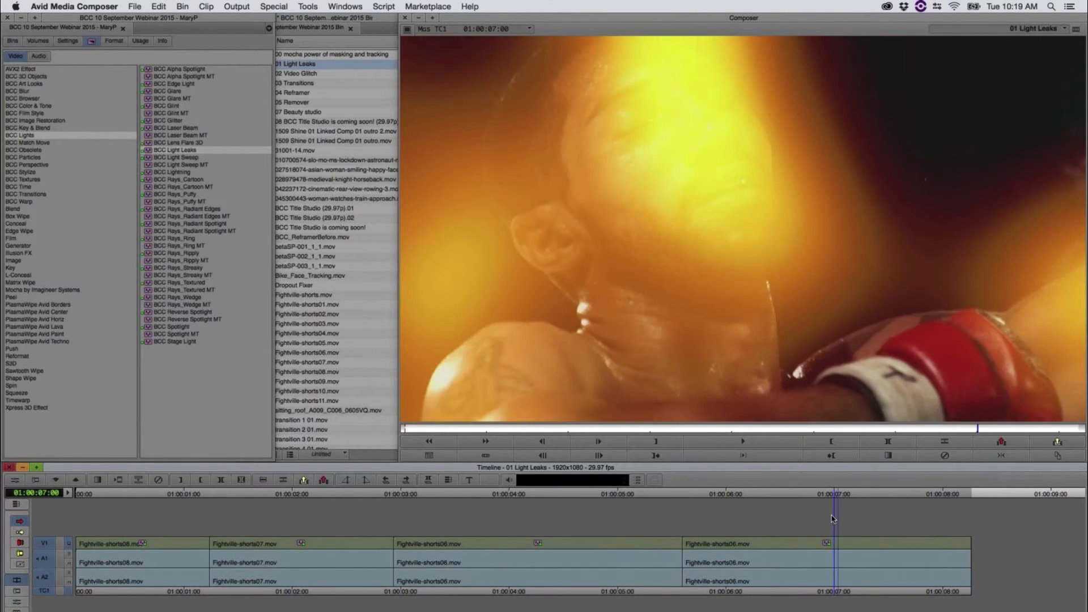
pyautogui.moveTo(832, 519); pyautogui.dragTo(882, 514)
# Step: Open the last clip's effect settings beside the preview and set Generator 1's End Color to white
pyautogui.click(12, 481)
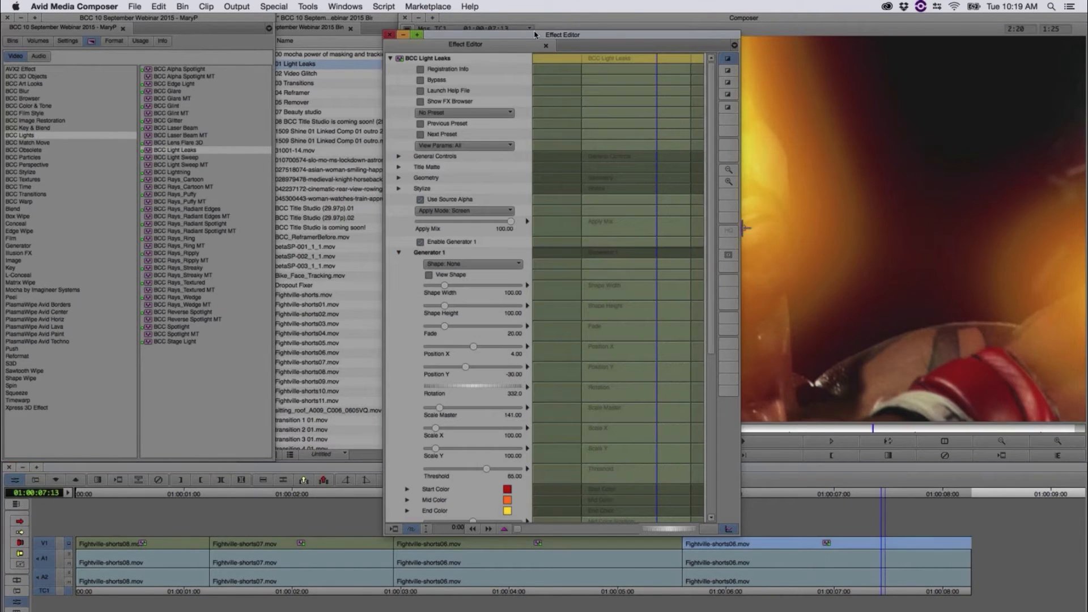
pyautogui.moveTo(535, 35); pyautogui.dragTo(308, 17)
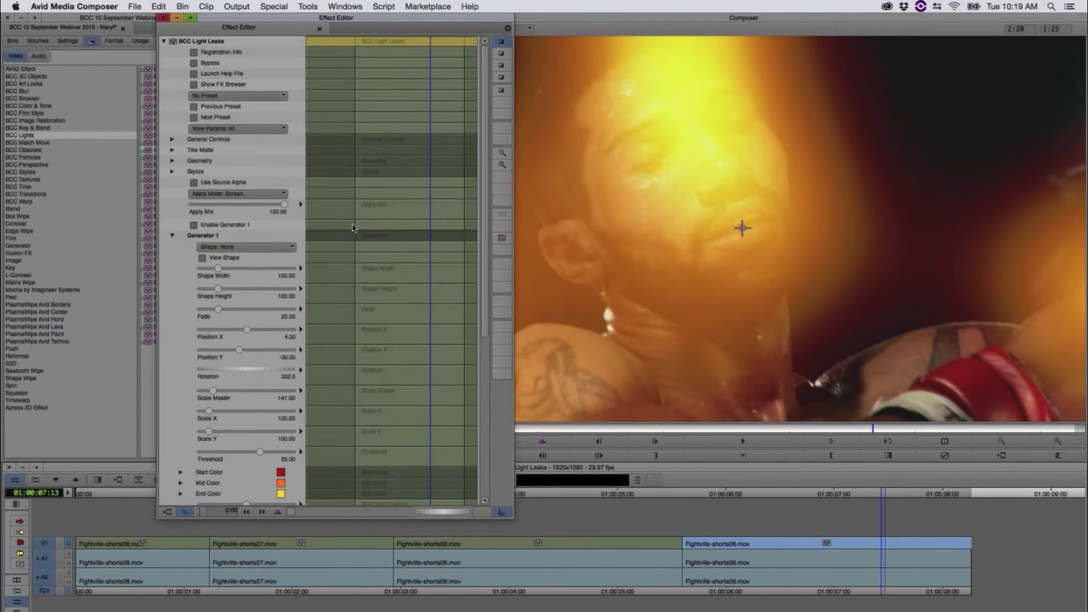
pyautogui.scroll(-6, 480, 140)
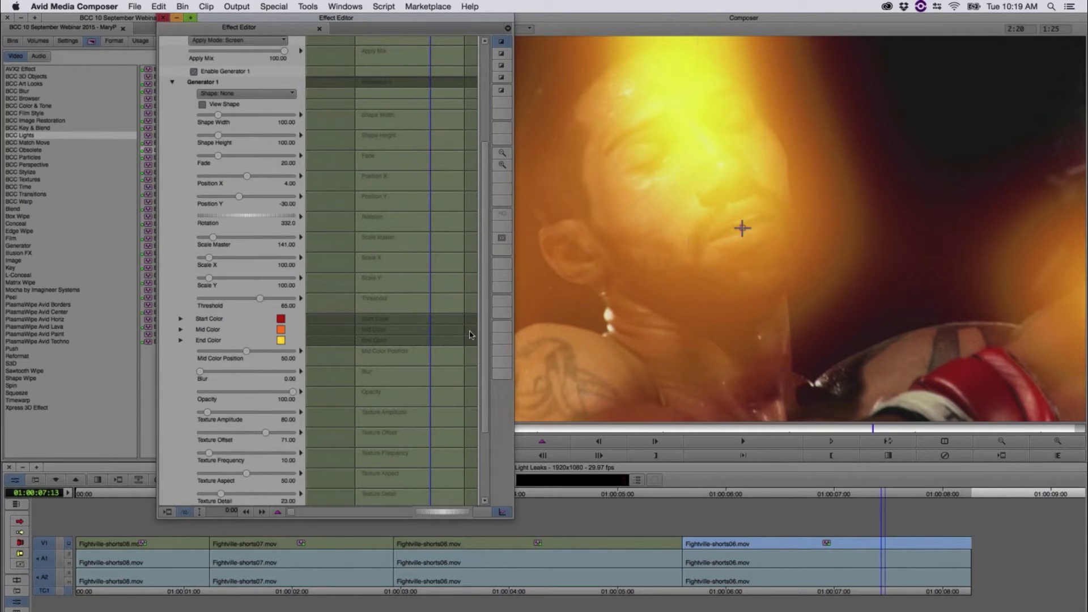
pyautogui.click(281, 339)
pyautogui.click(267, 519)
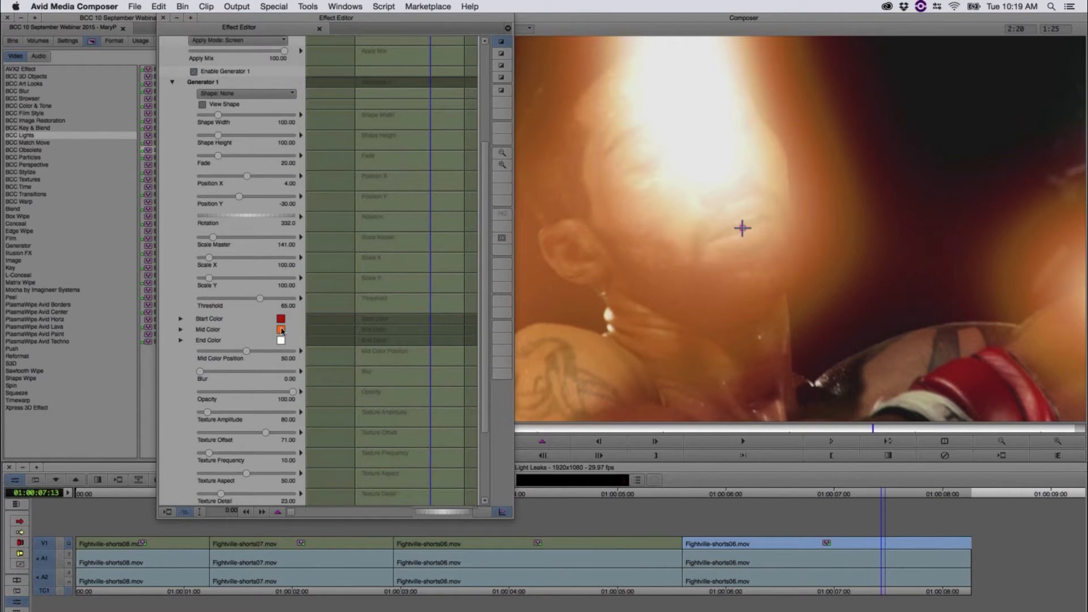
# Step: Set Generator 1's Mid Color to a light blue
pyautogui.click(281, 319)
pyautogui.click(231, 407)
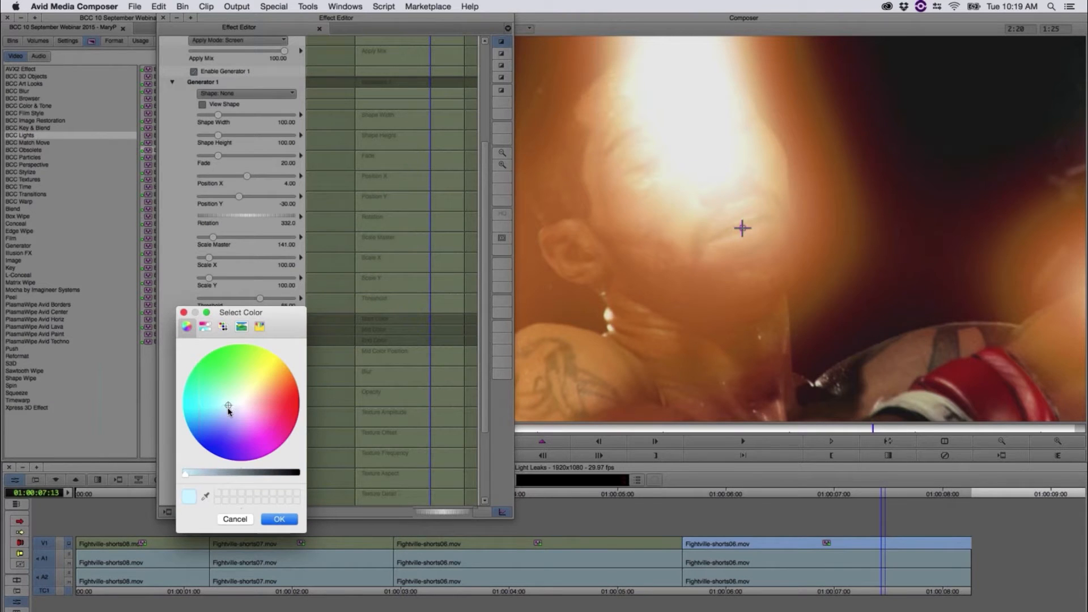
pyautogui.click(196, 473)
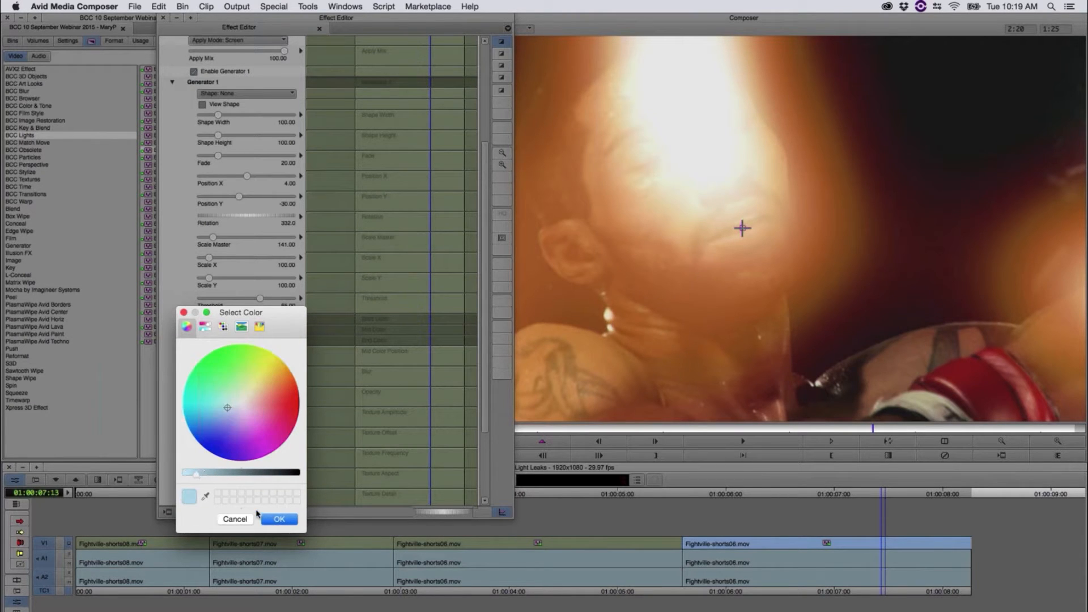
pyautogui.click(277, 518)
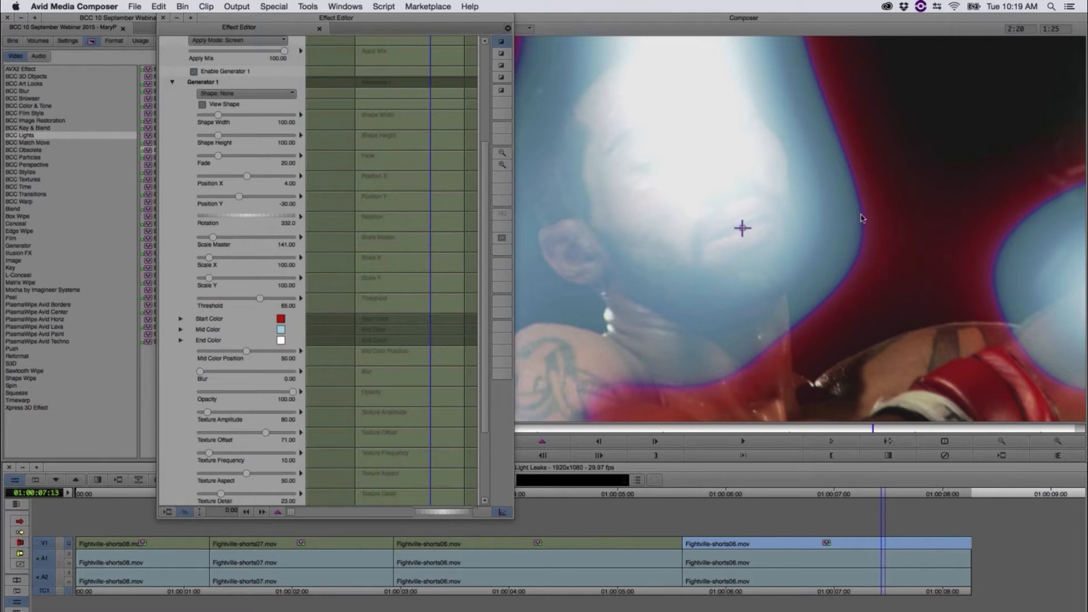
pyautogui.click(261, 329)
pyautogui.click(273, 287)
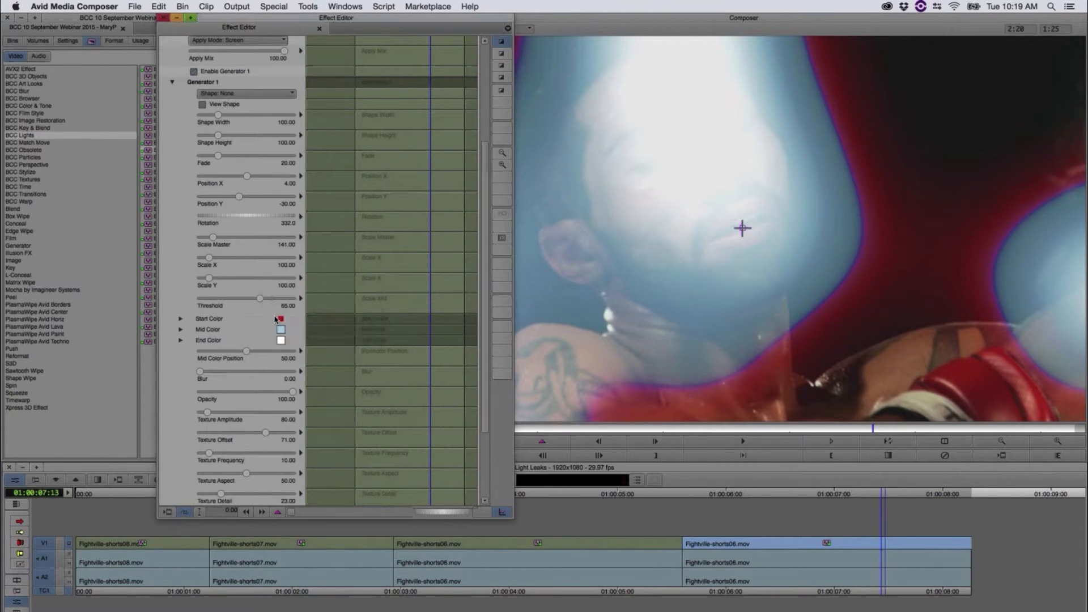
# Step: Set Generator 1's Start Color to a darkened medium blue
pyautogui.click(275, 319)
pyautogui.click(229, 416)
pyautogui.click(213, 420)
pyautogui.moveTo(215, 474); pyautogui.dragTo(227, 476)
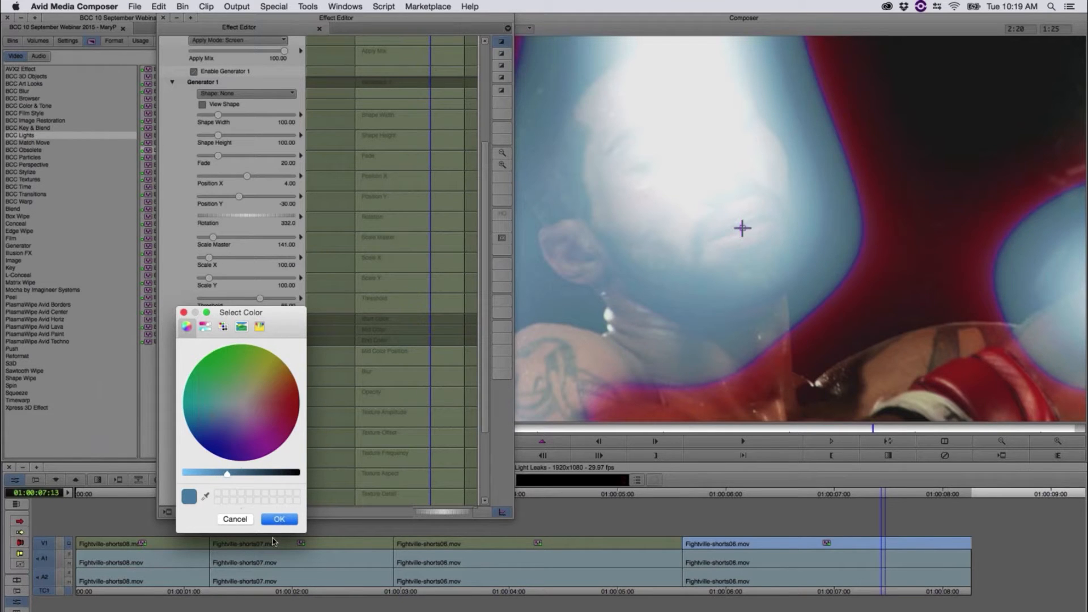
pyautogui.click(278, 519)
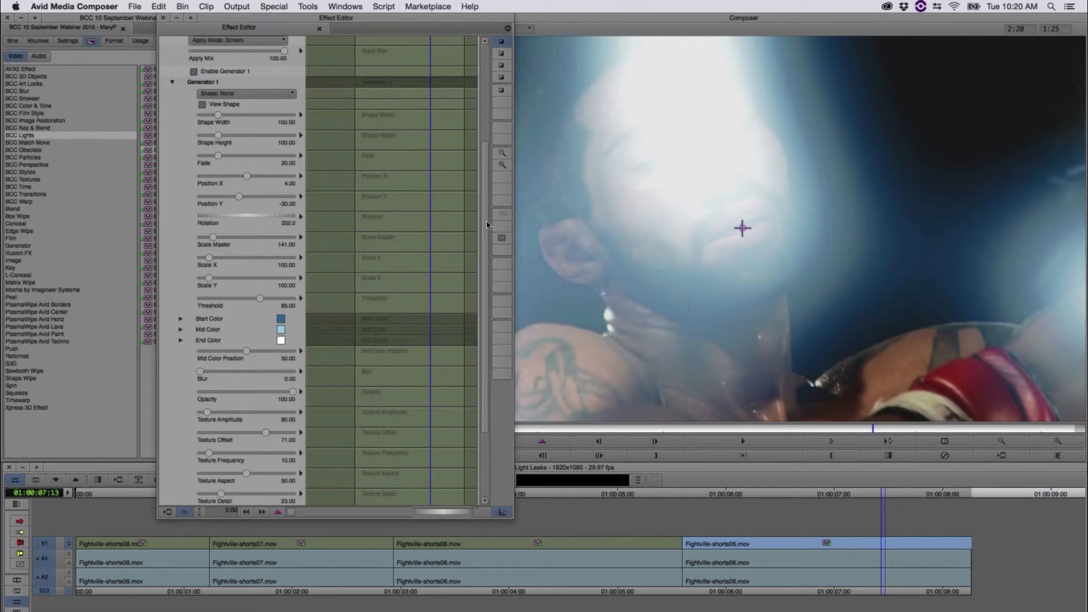
# Step: Scrub through the last clip to examine the recolored blue light leaks
pyautogui.scroll(-3, 486, 237)
pyautogui.click(862, 499)
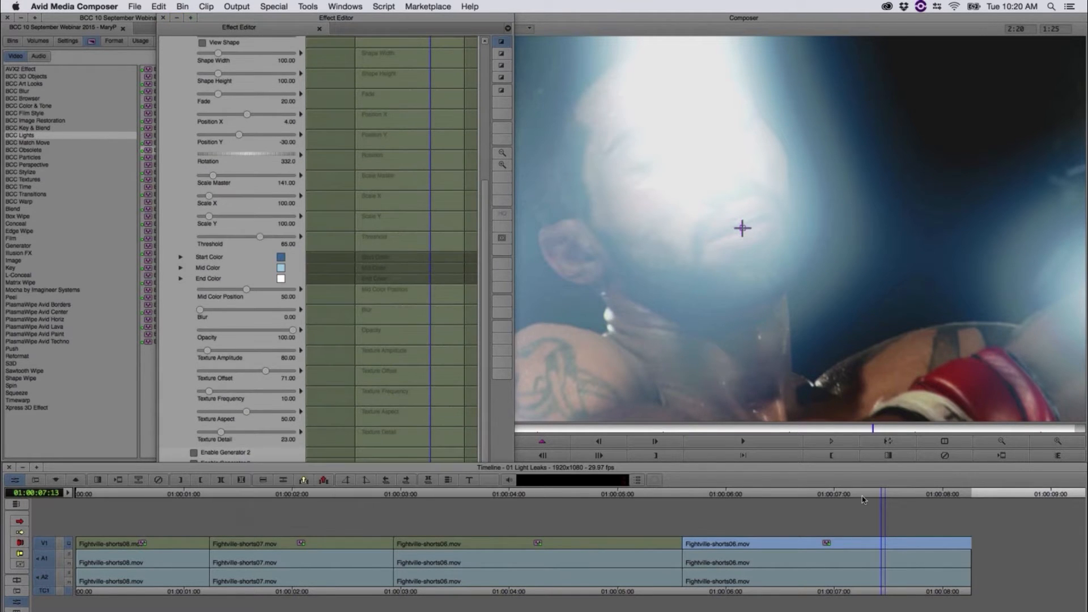
pyautogui.moveTo(862, 499)
pyautogui.mouseDown()
pyautogui.moveTo(708, 503)
pyautogui.moveTo(879, 506)
pyautogui.mouseUp()
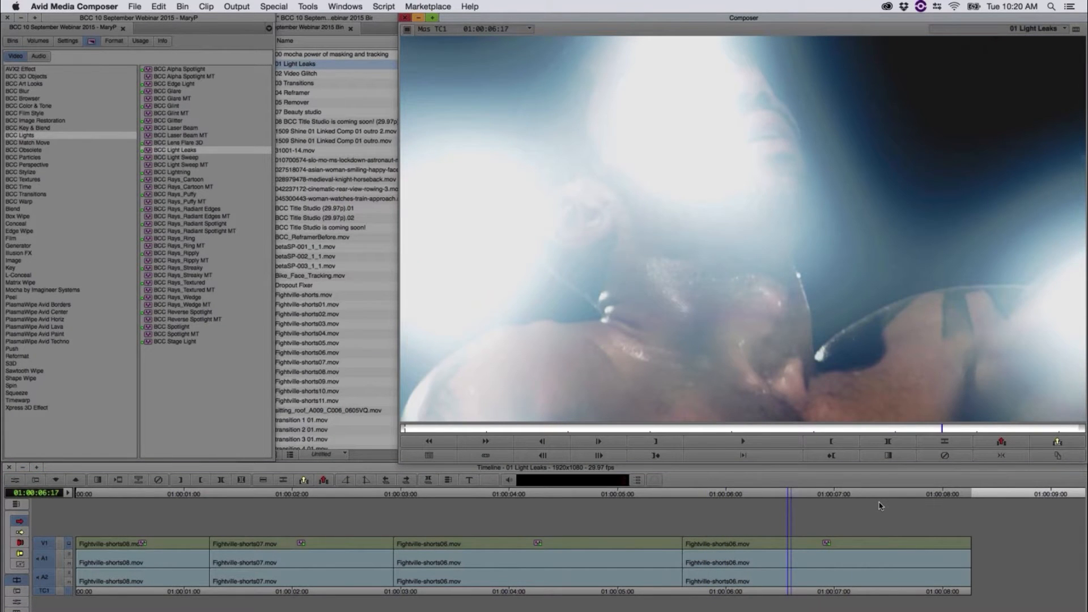
pyautogui.moveTo(824, 516); pyautogui.dragTo(857, 515)
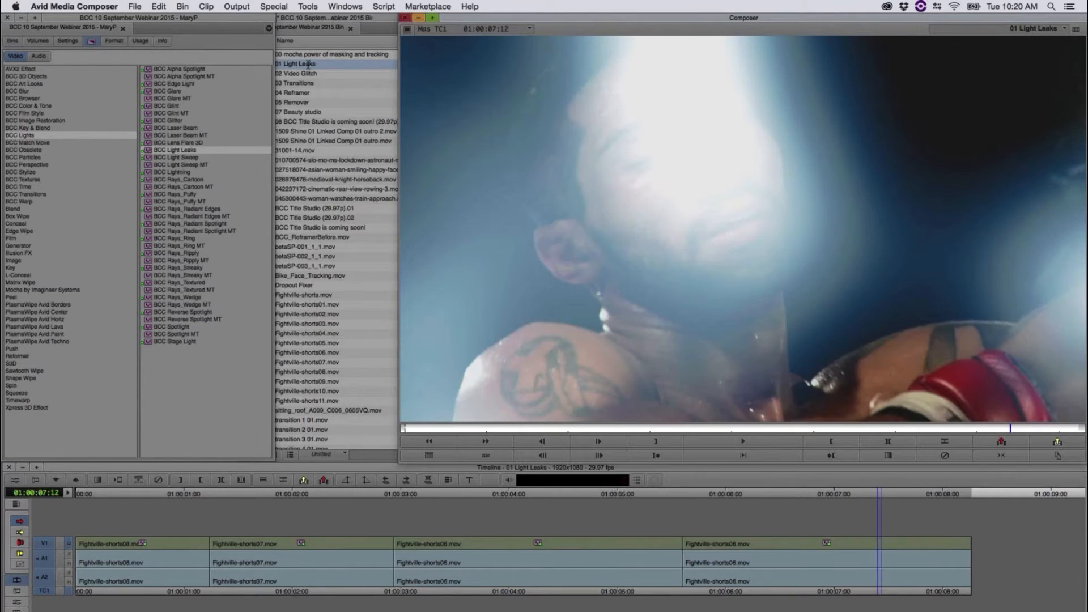
# Step: Reopen the last clip's effect settings and set Generator 1's Scale Master to 275.07
pyautogui.click(20, 480)
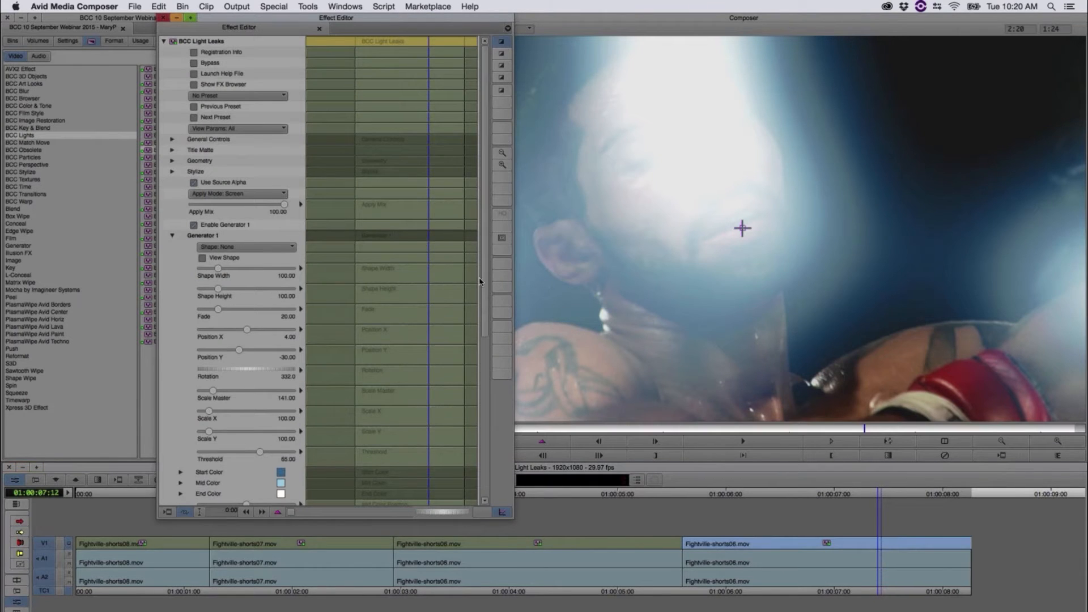
pyautogui.scroll(-10, 231, 130)
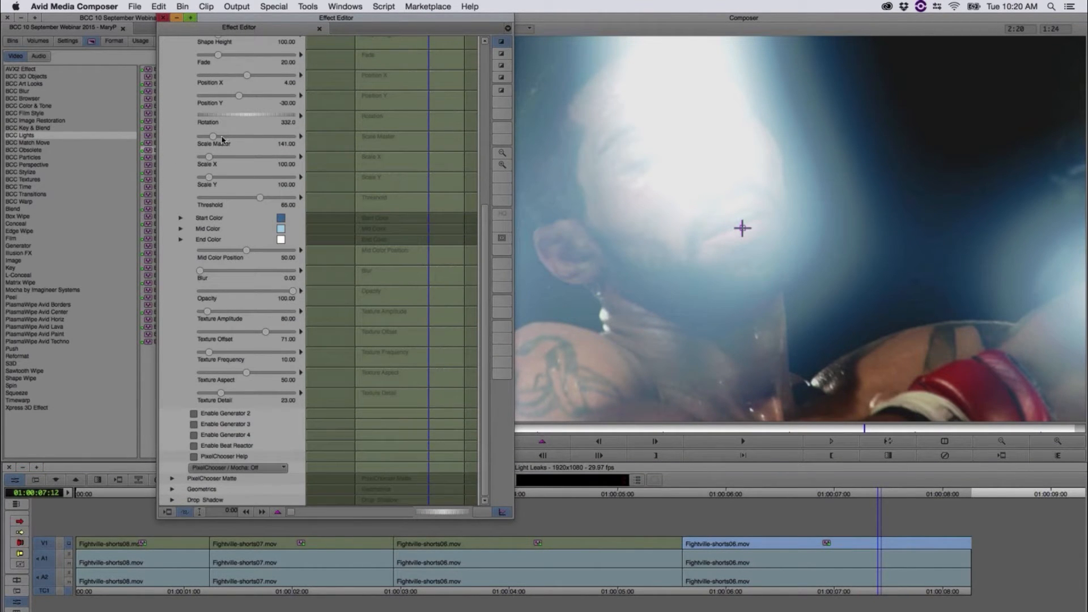
pyautogui.moveTo(227, 139); pyautogui.dragTo(229, 138)
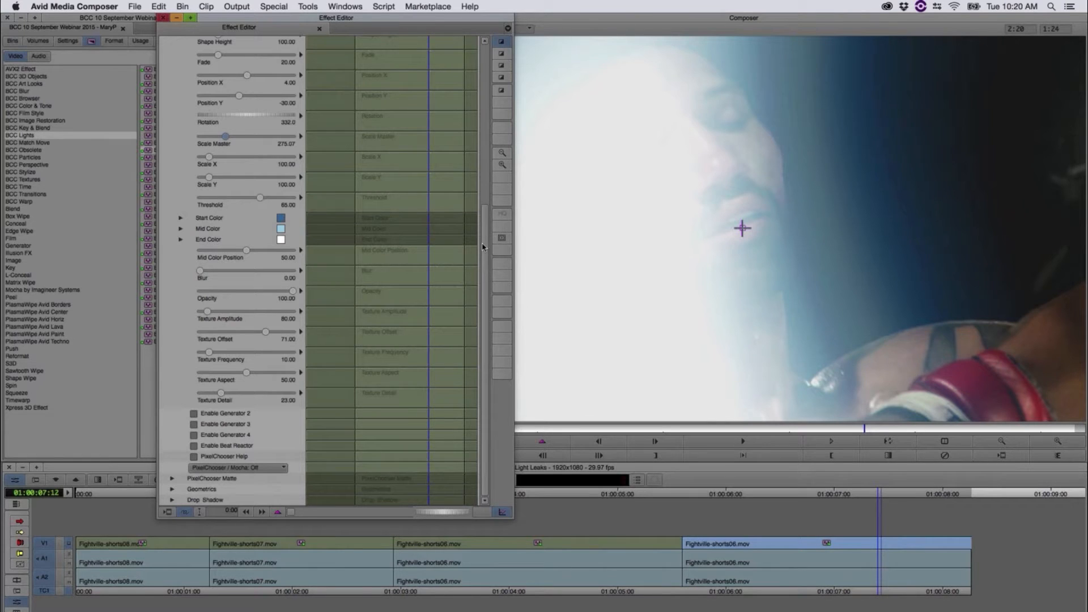
# Step: Set Generator 1's Position X to 55 and Position Y to -57.50, and scrub the last clip to check the placement
pyautogui.moveTo(482, 245); pyautogui.dragTo(482, 166)
pyautogui.moveTo(248, 205); pyautogui.dragTo(232, 227)
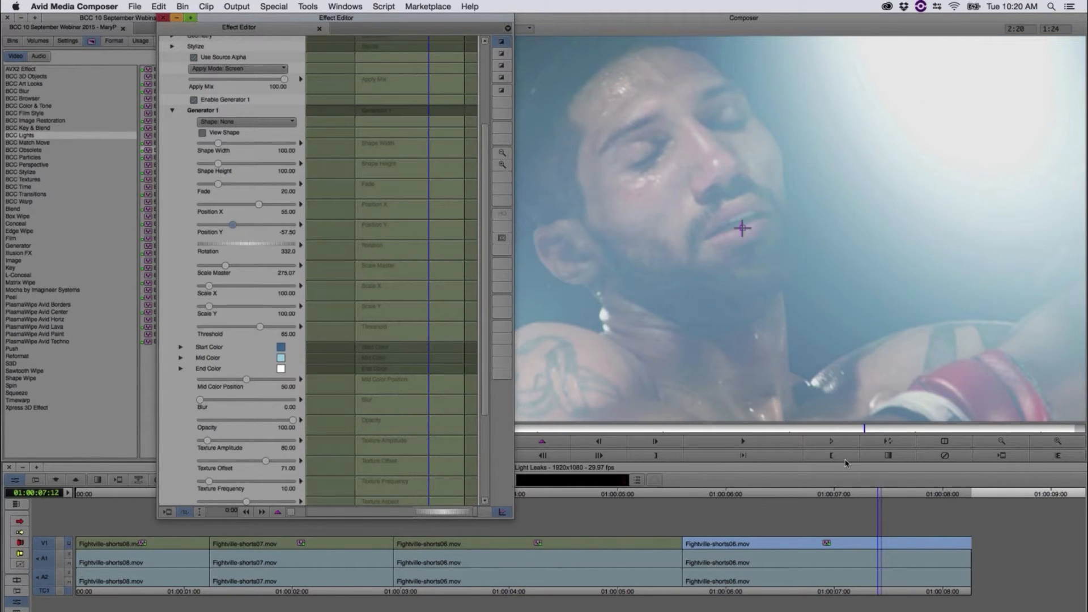
pyautogui.click(830, 502)
pyautogui.moveTo(830, 502); pyautogui.dragTo(922, 510)
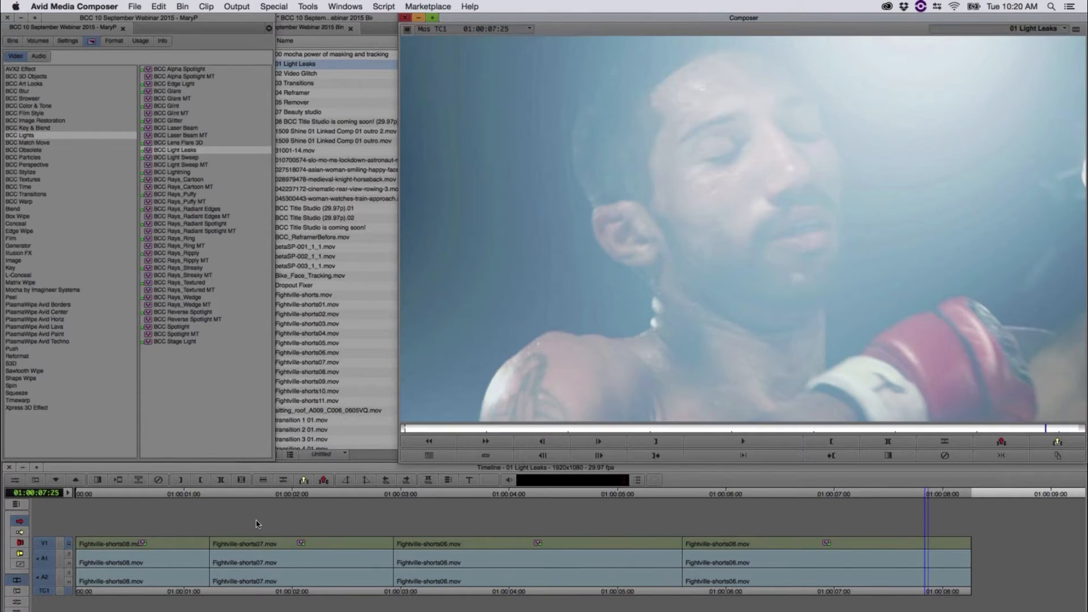
# Step: Try an Apply Mix of 25 on the light leak effect, and return it to 100
pyautogui.click(15, 481)
pyautogui.moveTo(285, 217); pyautogui.dragTo(205, 208)
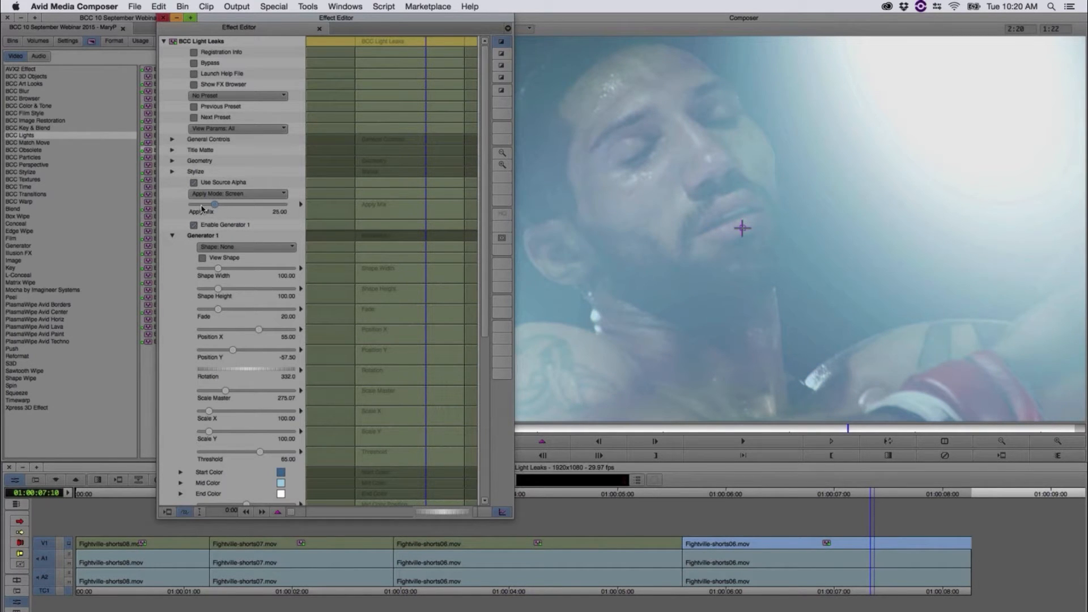
pyautogui.moveTo(304, 209); pyautogui.dragTo(307, 209)
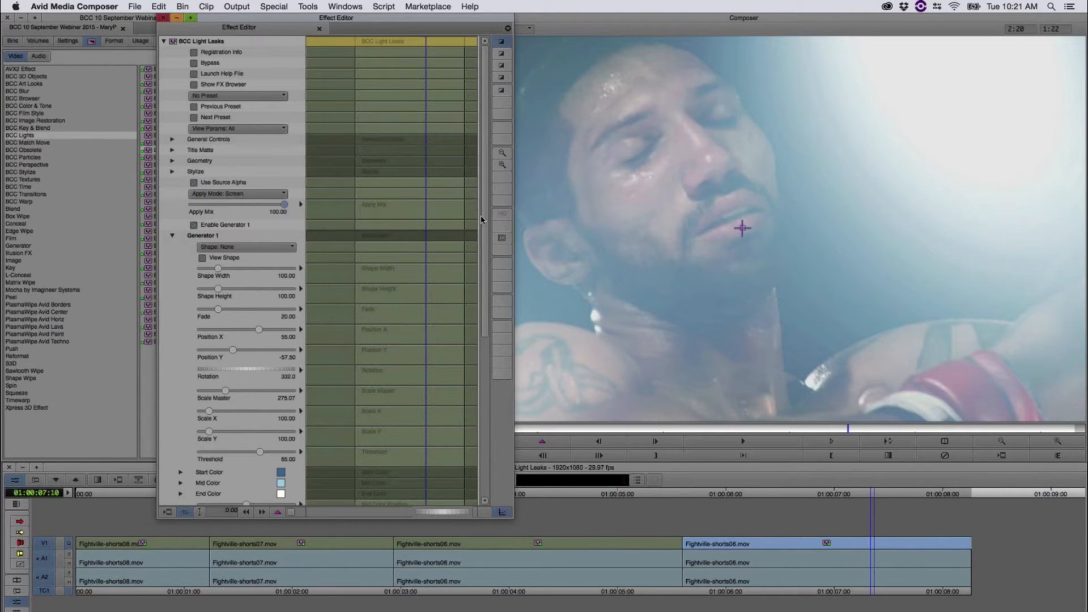
# Step: Set Generator 1's Opacity to 63.75
pyautogui.scroll(-5, 482, 221)
pyautogui.scroll(-6, 470, 332)
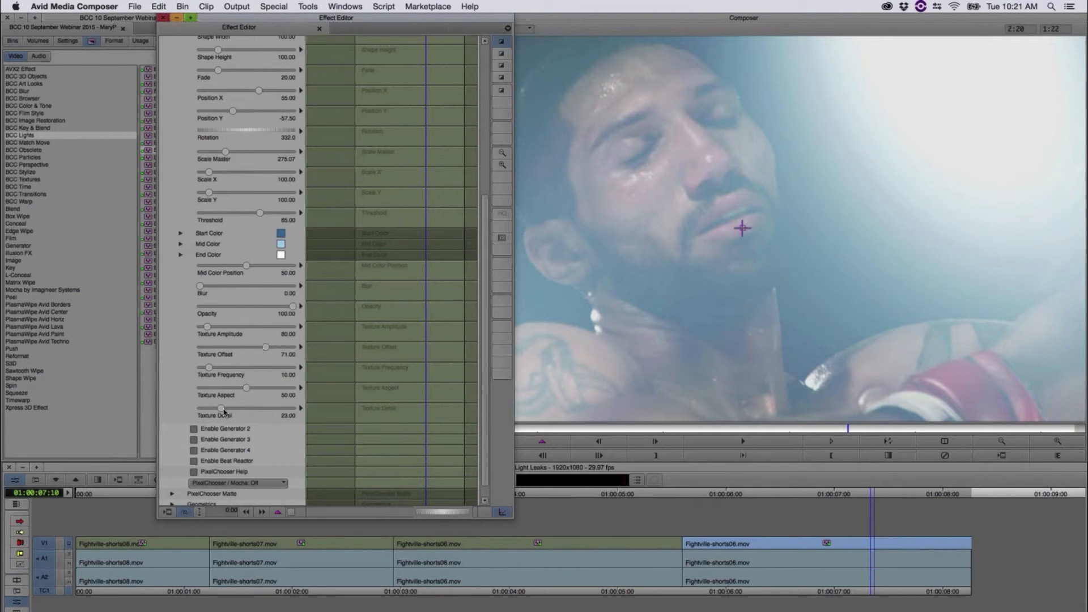
pyautogui.moveTo(259, 306)
pyautogui.mouseDown()
pyautogui.moveTo(242, 308)
pyautogui.moveTo(259, 311)
pyautogui.mouseUp()
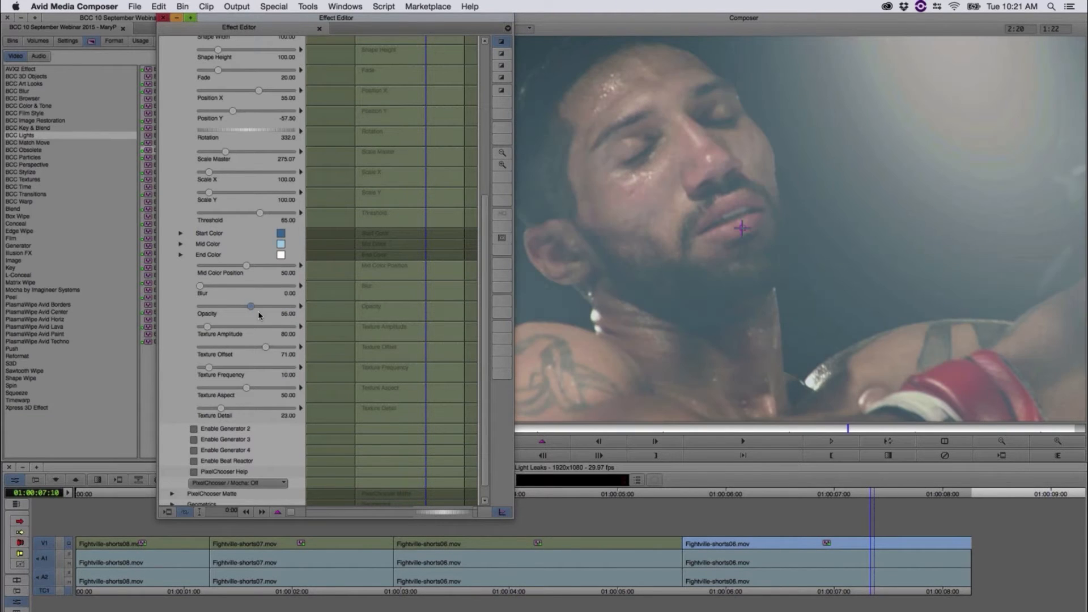
# Step: Scrub through the last clip to examine the more transparent light leak, and reopen its effect settings
pyautogui.click(904, 498)
pyautogui.moveTo(903, 497); pyautogui.dragTo(871, 537)
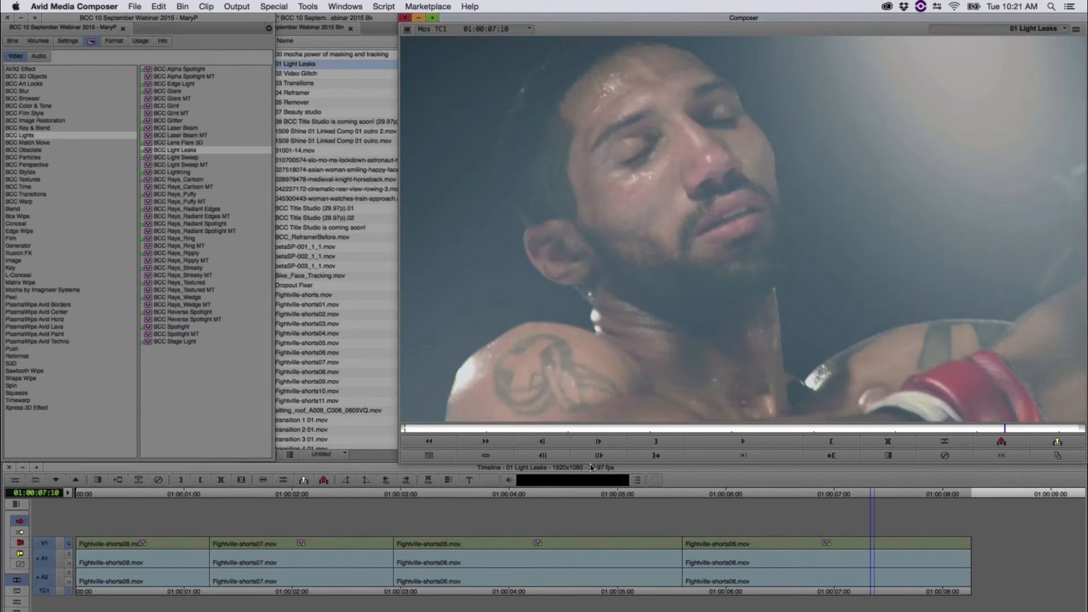
pyautogui.click(14, 481)
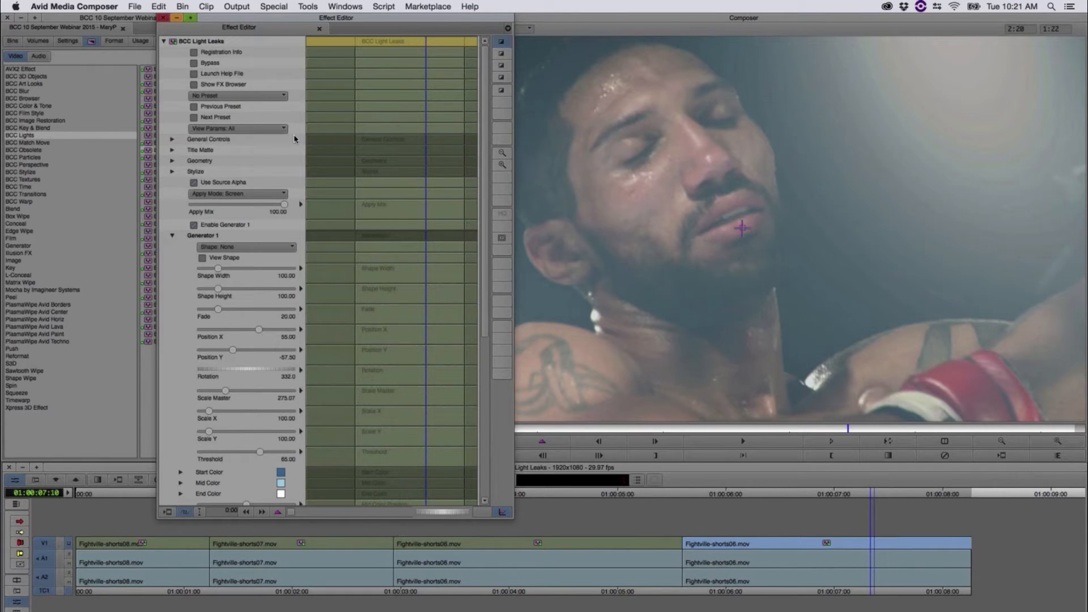
# Step: Examine the preset save options and the loadable preset files for BCC Light Leaks, cancelling without loading one
pyautogui.click(233, 97)
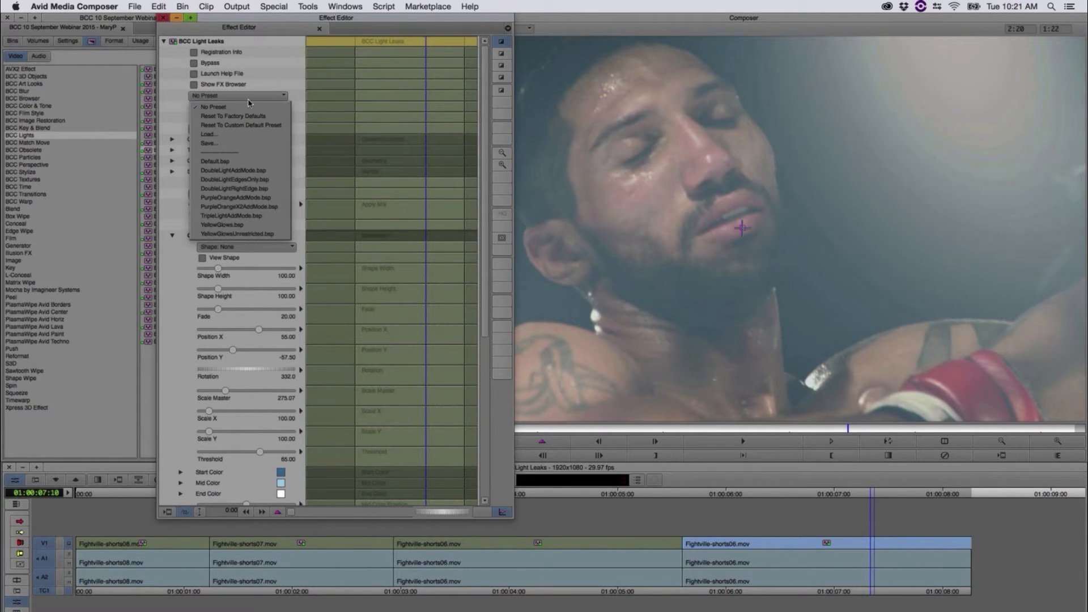
pyautogui.click(235, 146)
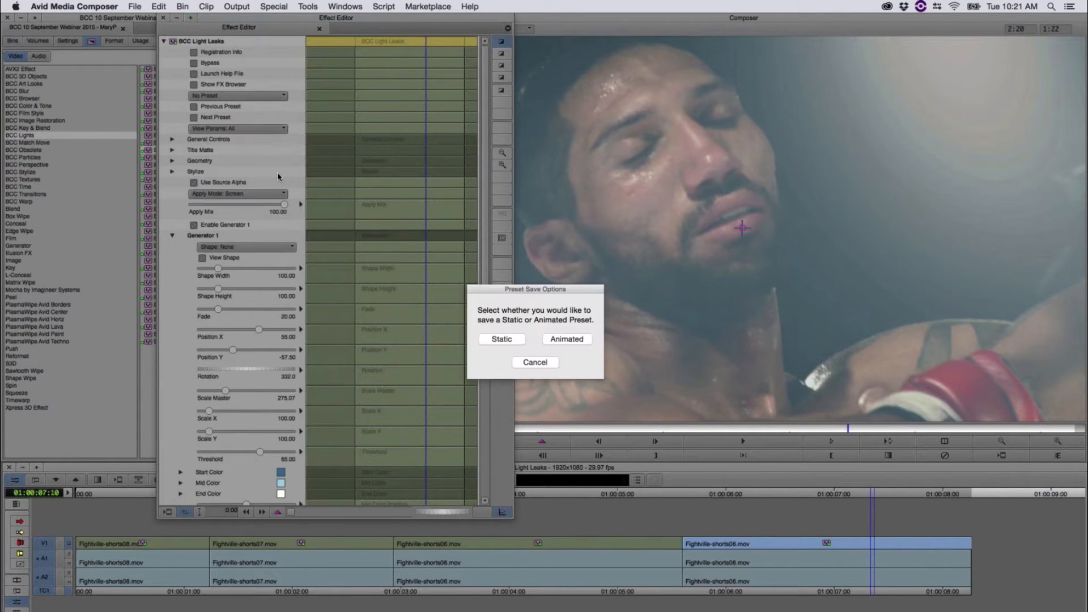
pyautogui.click(513, 340)
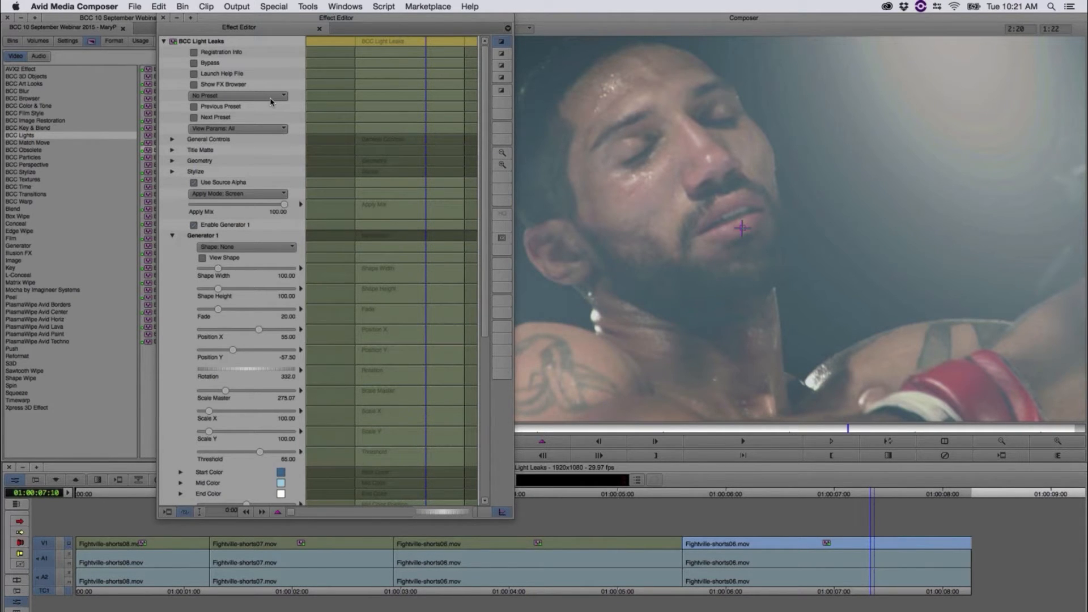
pyautogui.click(271, 97)
pyautogui.click(240, 134)
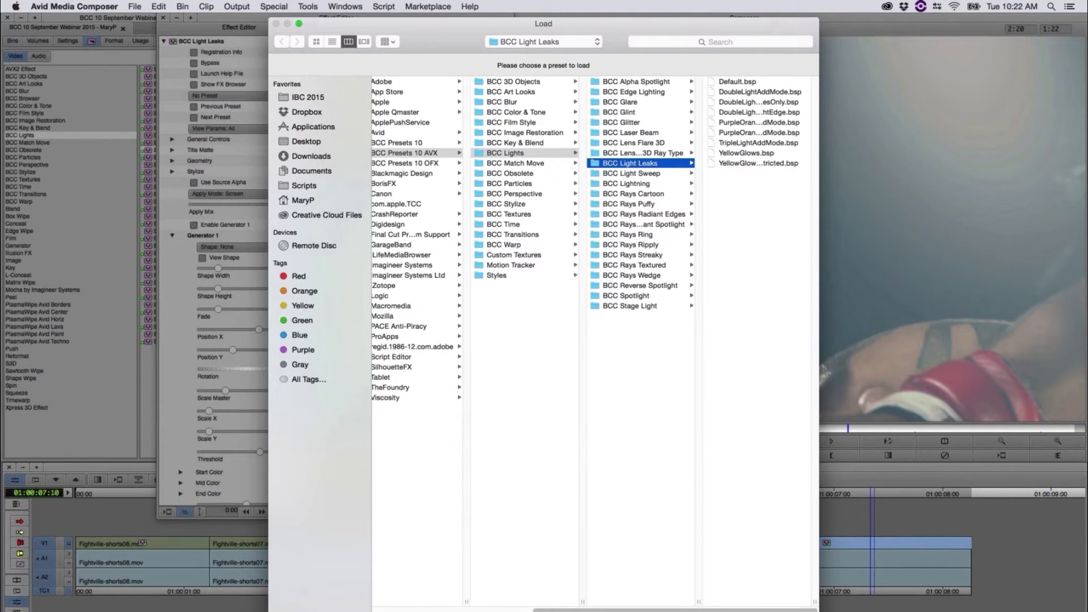
pyautogui.press('Escape')
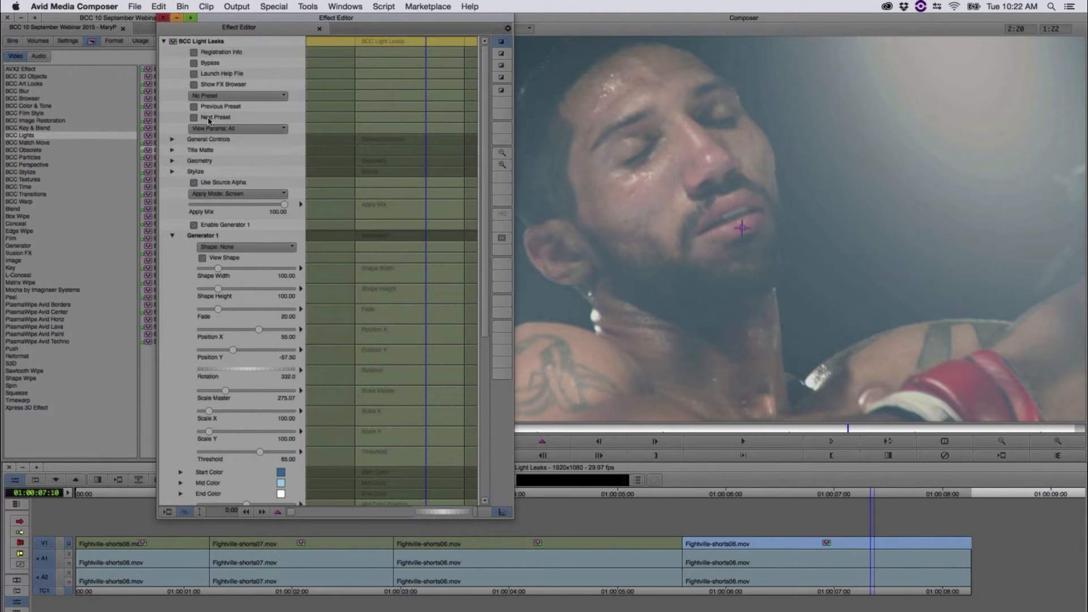
# Step: Browse the light leak presets in the FX Browser and apply TripleLightAddMode to the last clip
pyautogui.click(194, 86)
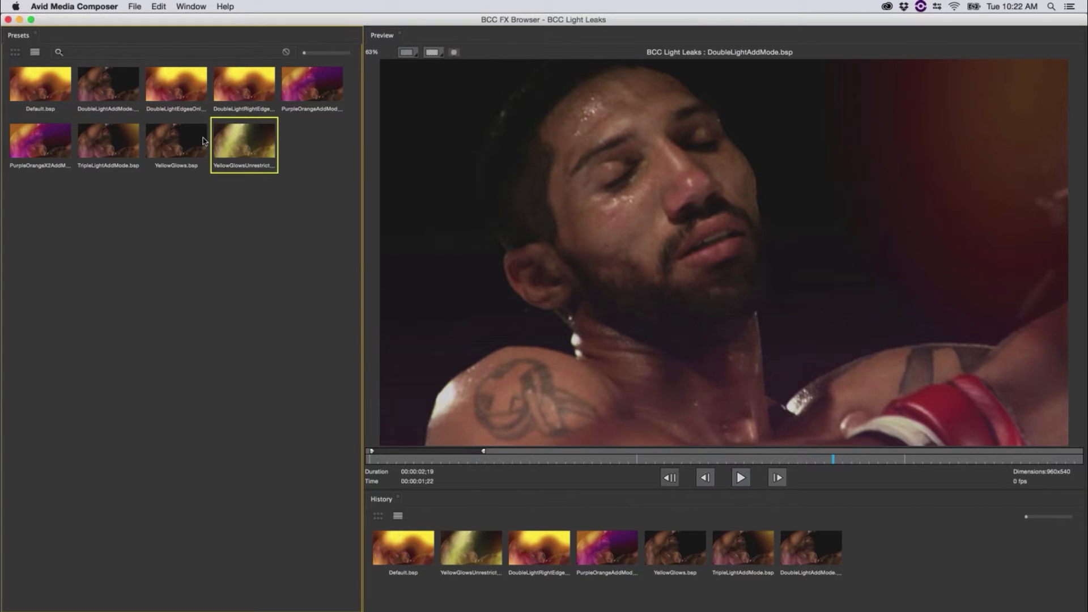
pyautogui.click(204, 141)
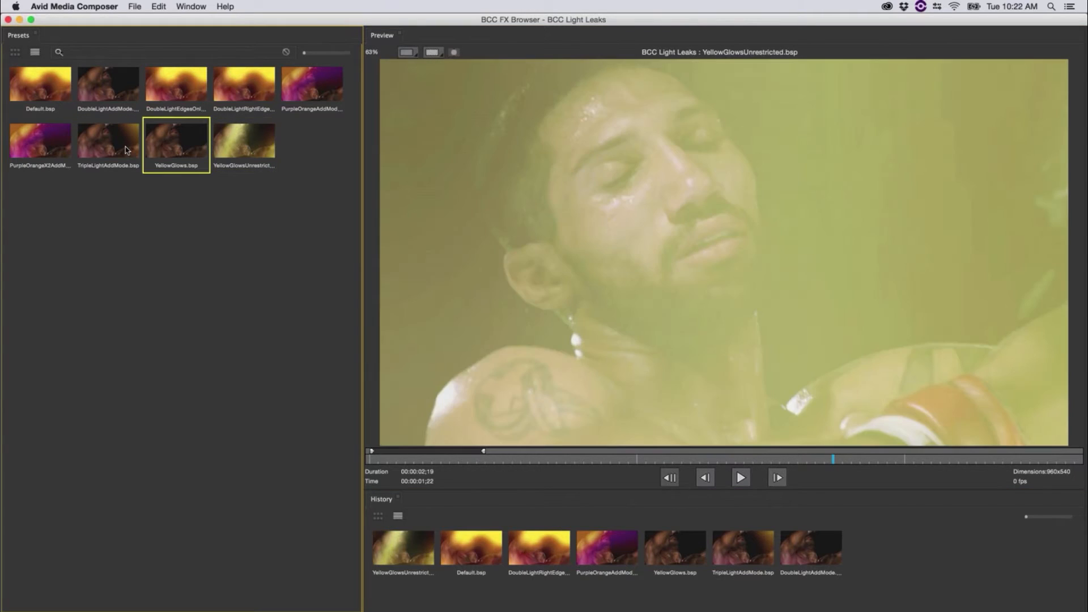
pyautogui.click(108, 142)
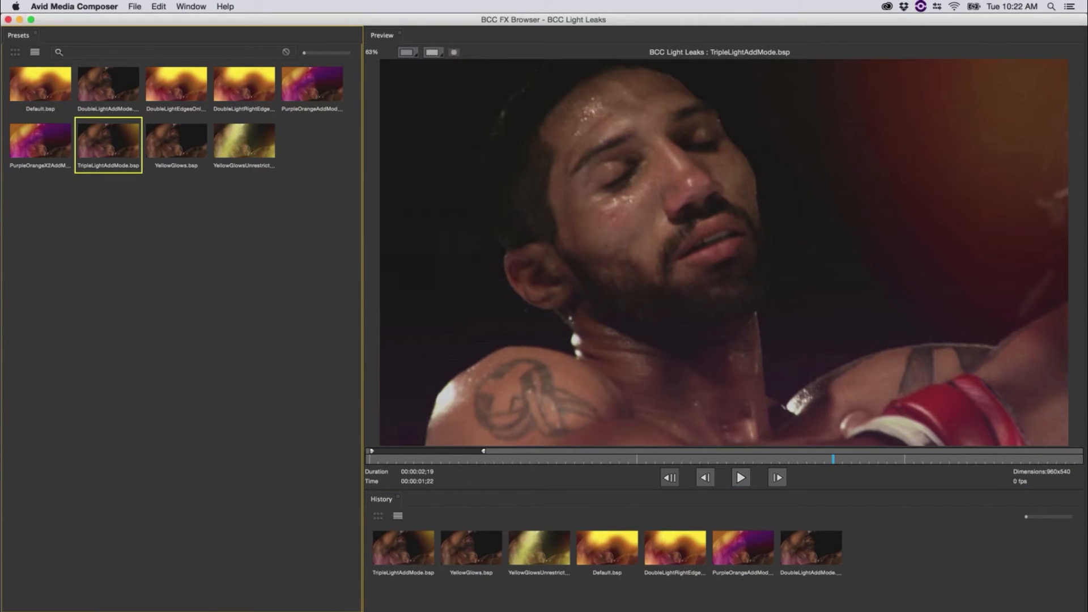
pyautogui.press('Return')
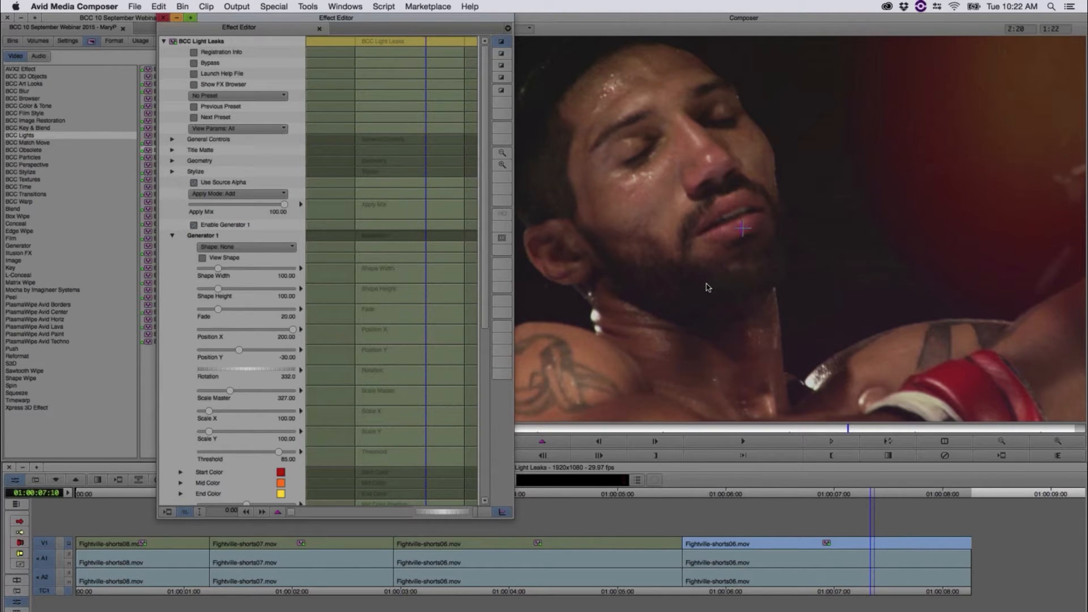
# Step: Reopen the FX Browser and preview the purple-orange, yellow glow, triple light and default light leak presets in playback, closing it without applying one
pyautogui.click(194, 85)
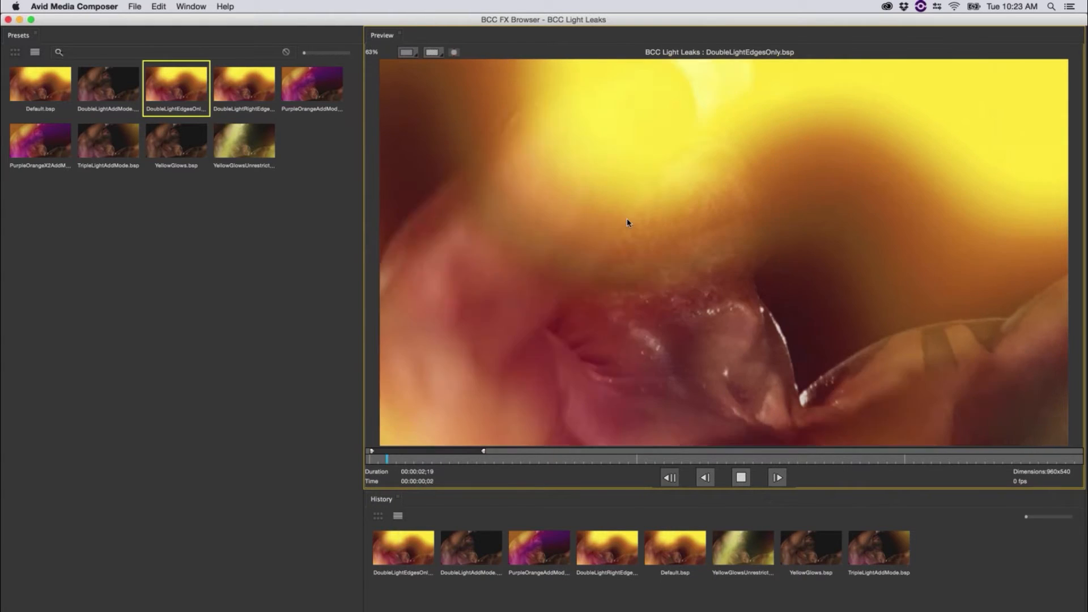
pyautogui.click(310, 89)
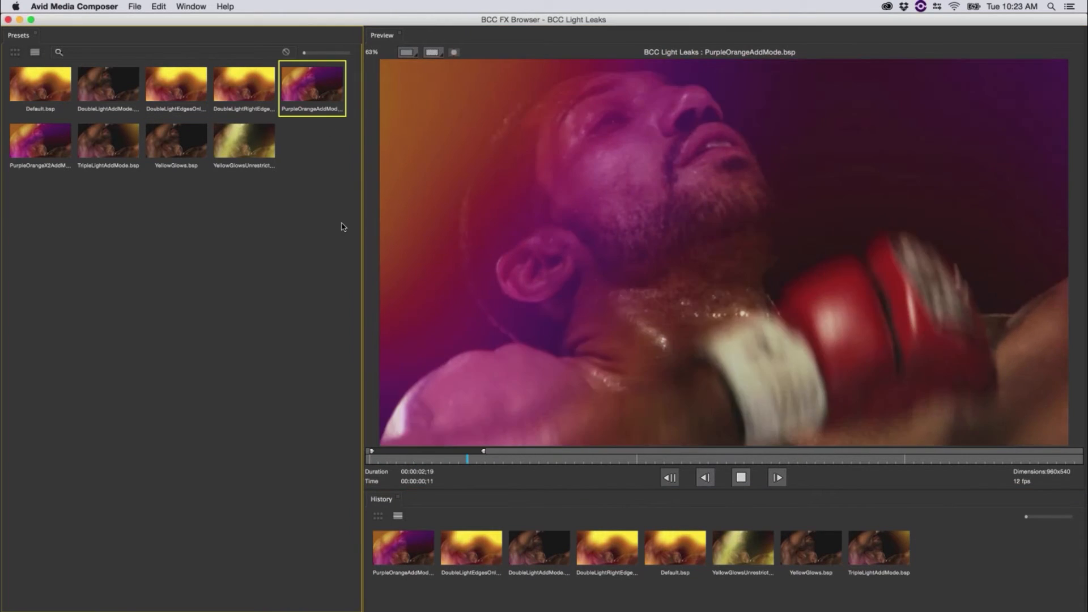
pyautogui.click(251, 141)
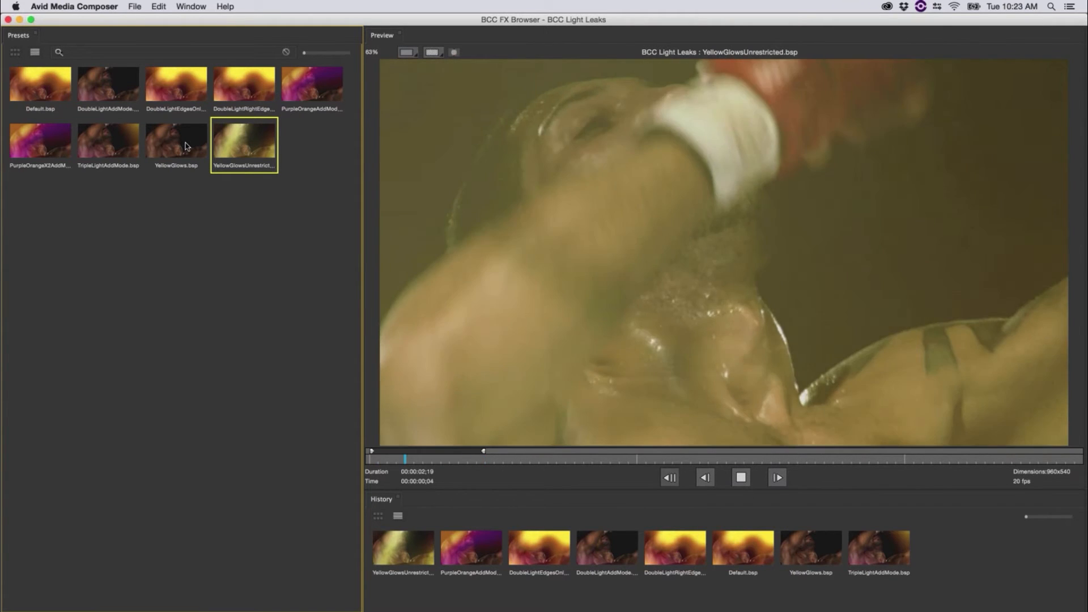
pyautogui.click(187, 148)
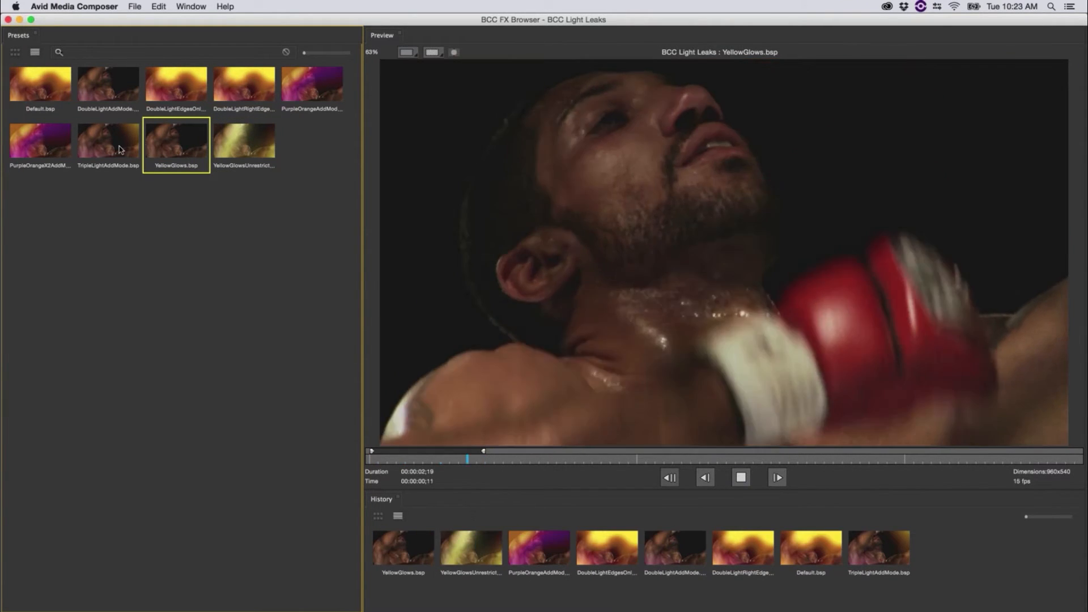
pyautogui.click(120, 150)
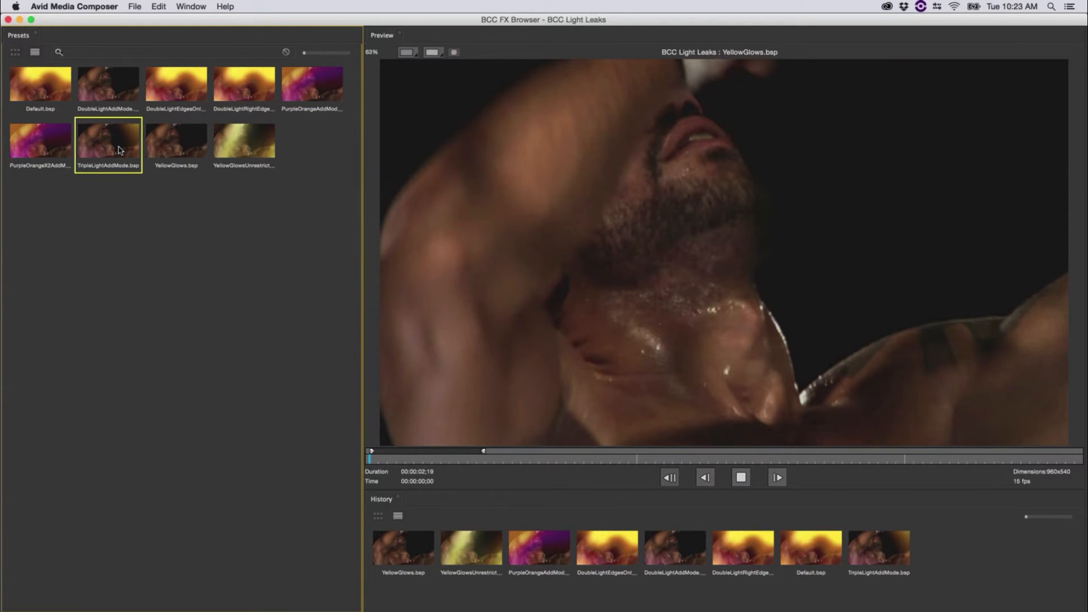
pyautogui.click(49, 142)
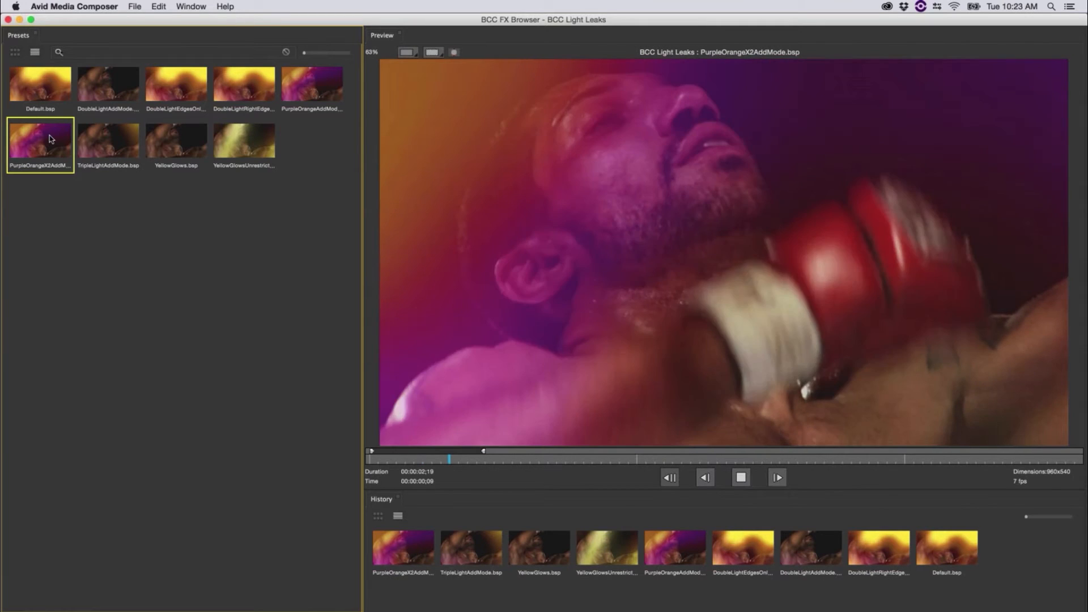
pyautogui.click(41, 94)
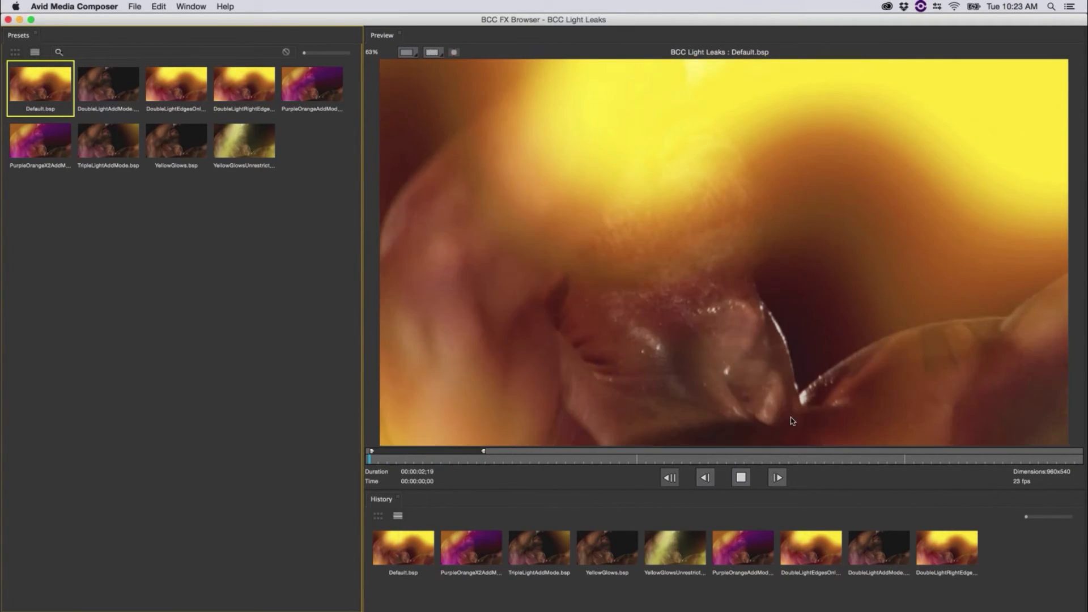
pyautogui.click(743, 478)
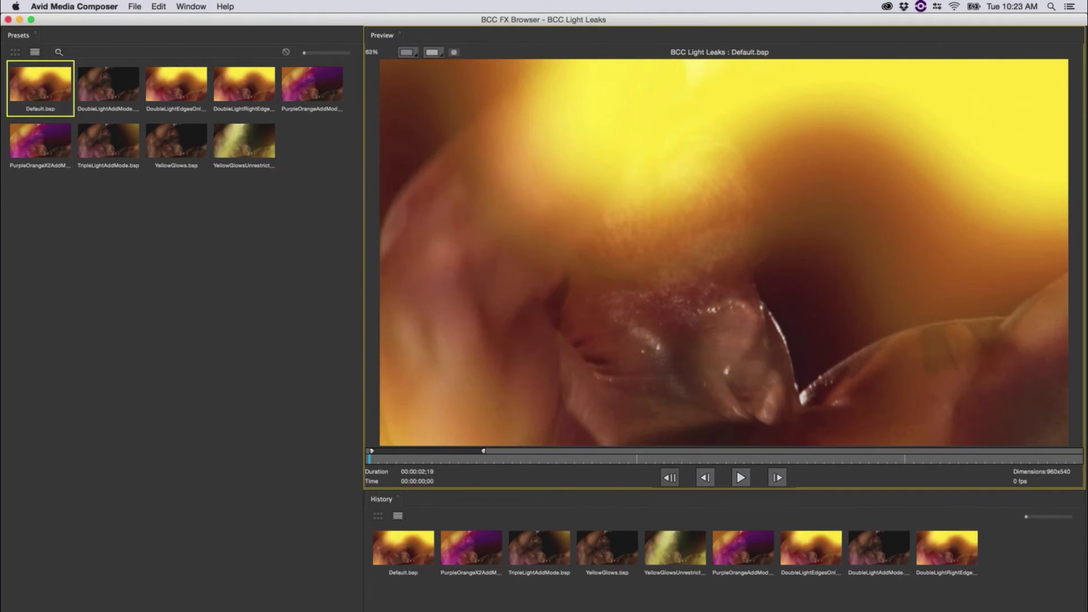
pyautogui.press('Escape')
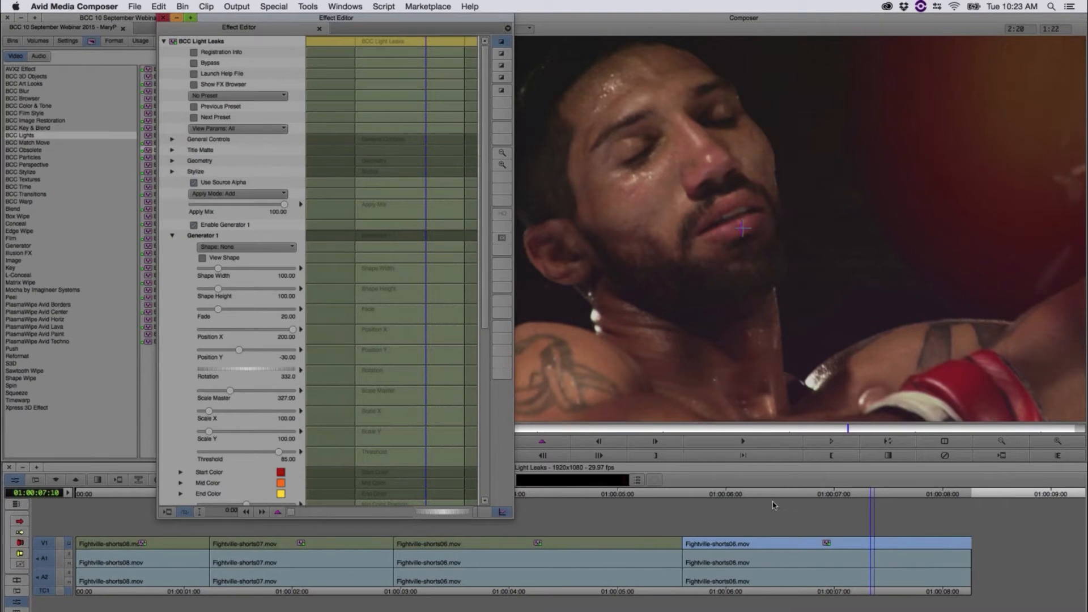
# Step: Check the light leak on the last clip, leave effect editing, and load the 02 Video Glitch sequence from the bin
pyautogui.click(774, 500)
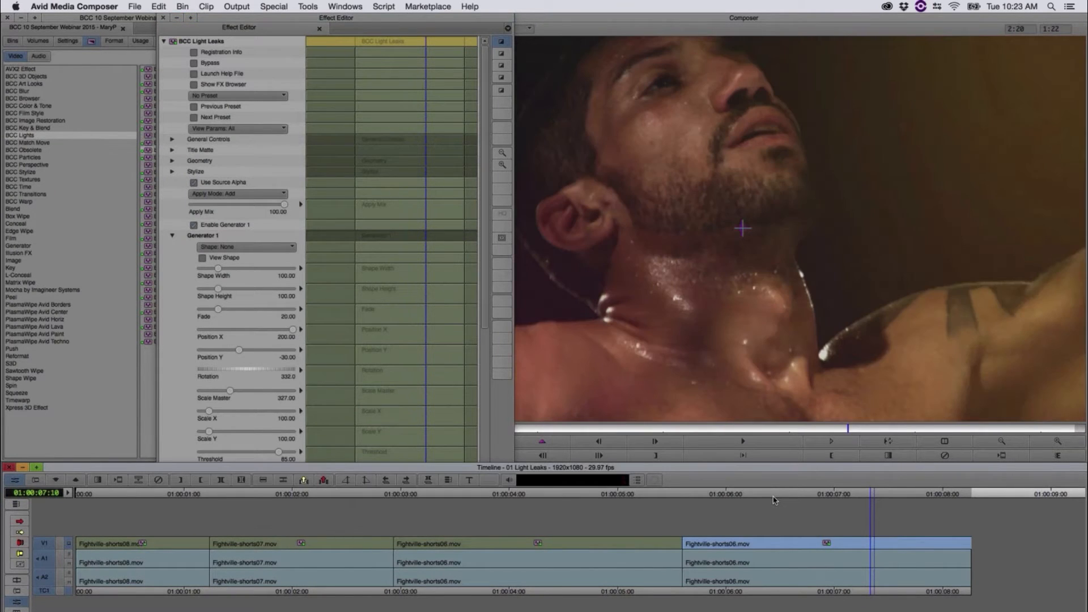
pyautogui.press('super+z')
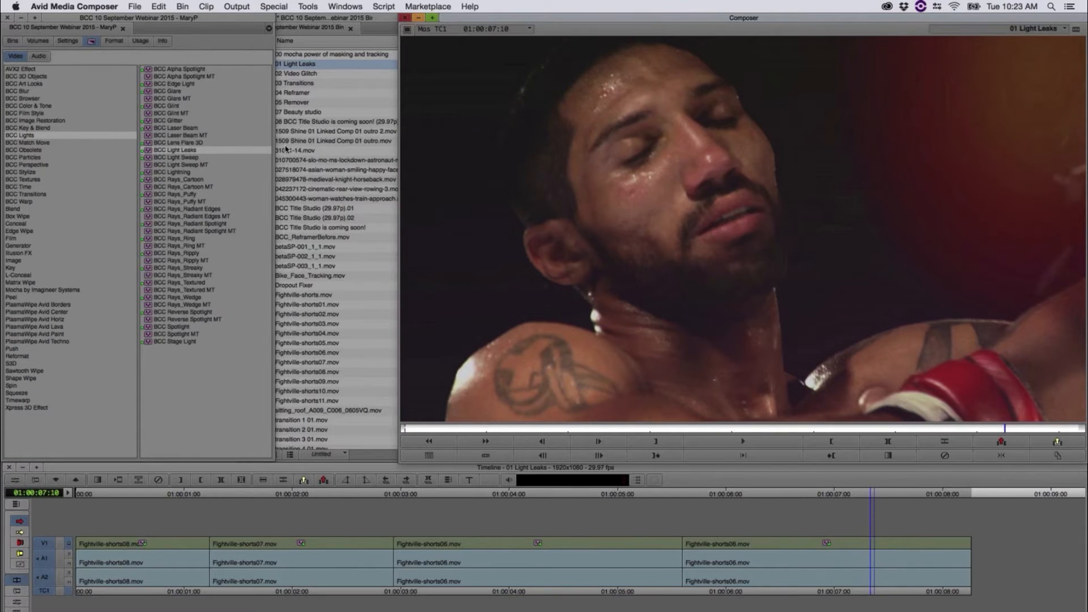
pyautogui.click(307, 6)
pyautogui.click(289, 20)
pyautogui.click(279, 78)
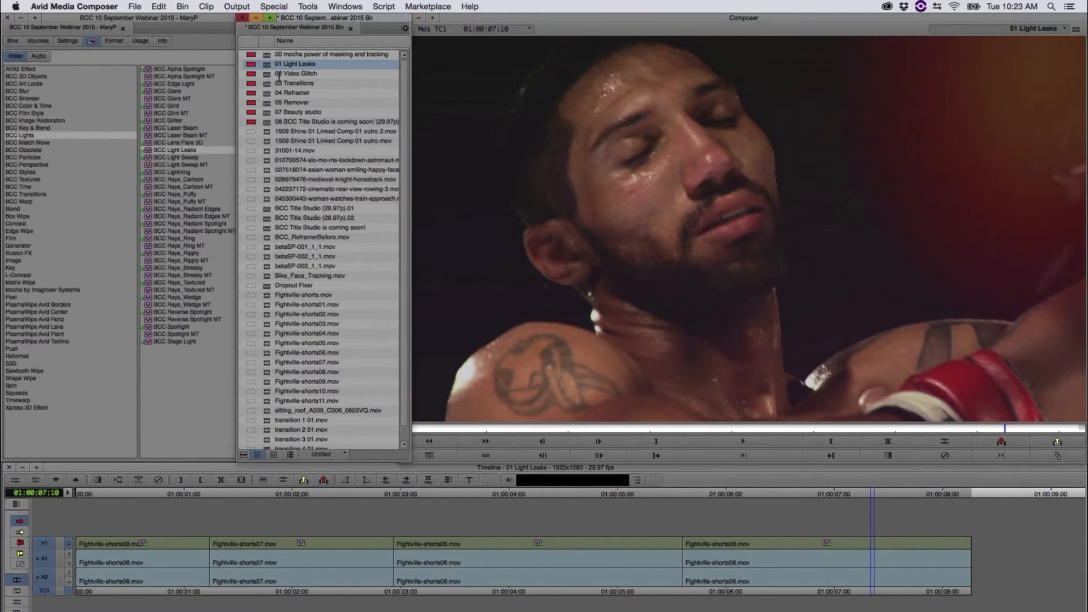
pyautogui.click(267, 75)
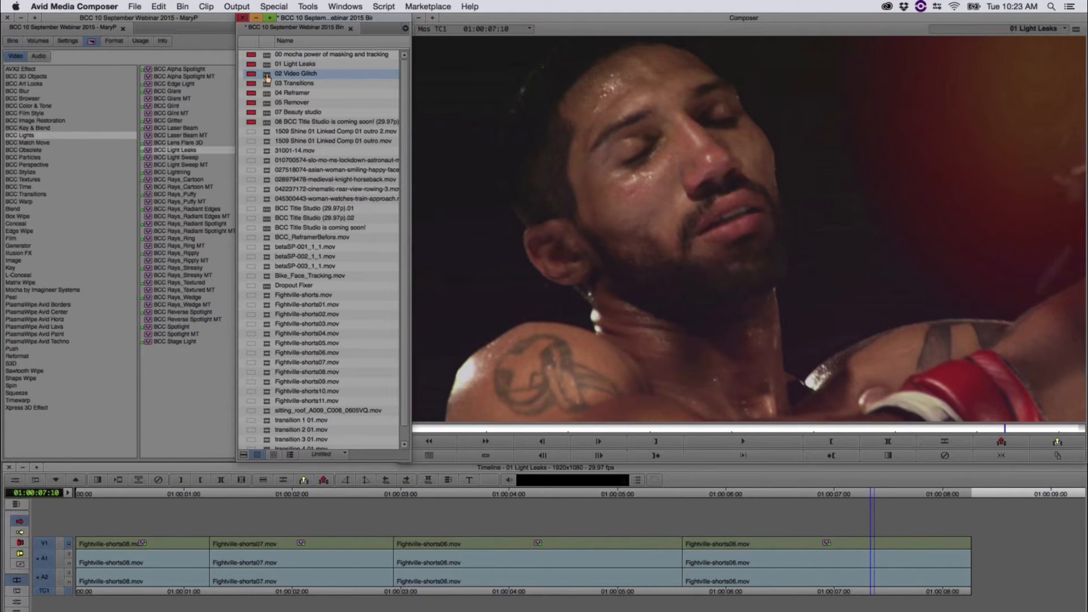
pyautogui.doubleClick(267, 74)
# Step: Scrub and play through the first video glitch clip, park at 01:00:01:19, and open its effect settings
pyautogui.click(334, 497)
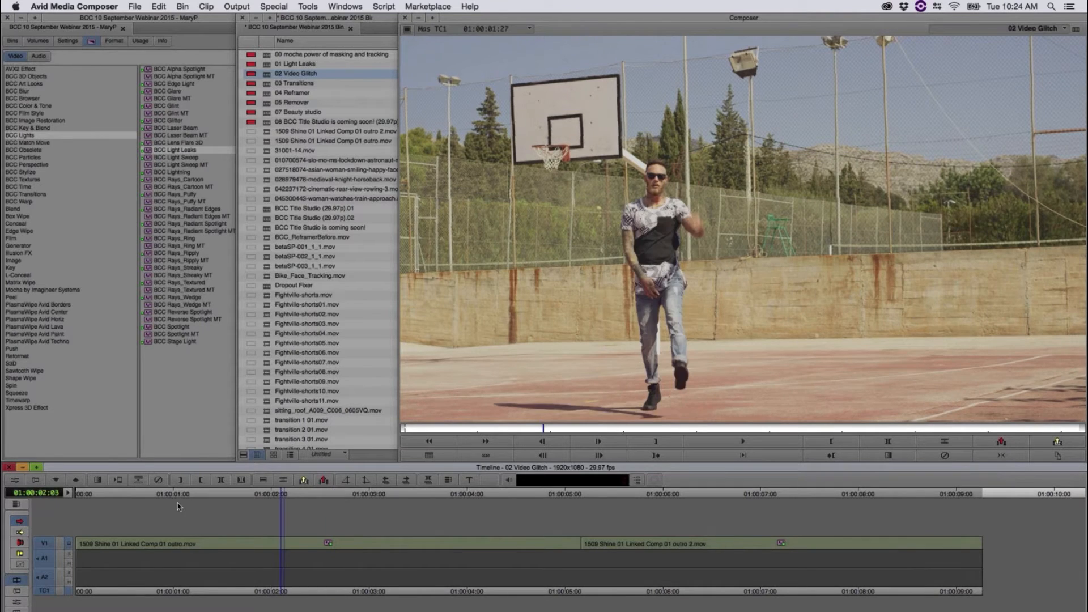
pyautogui.click(168, 502)
pyautogui.moveTo(53, 480); pyautogui.dragTo(353, 510)
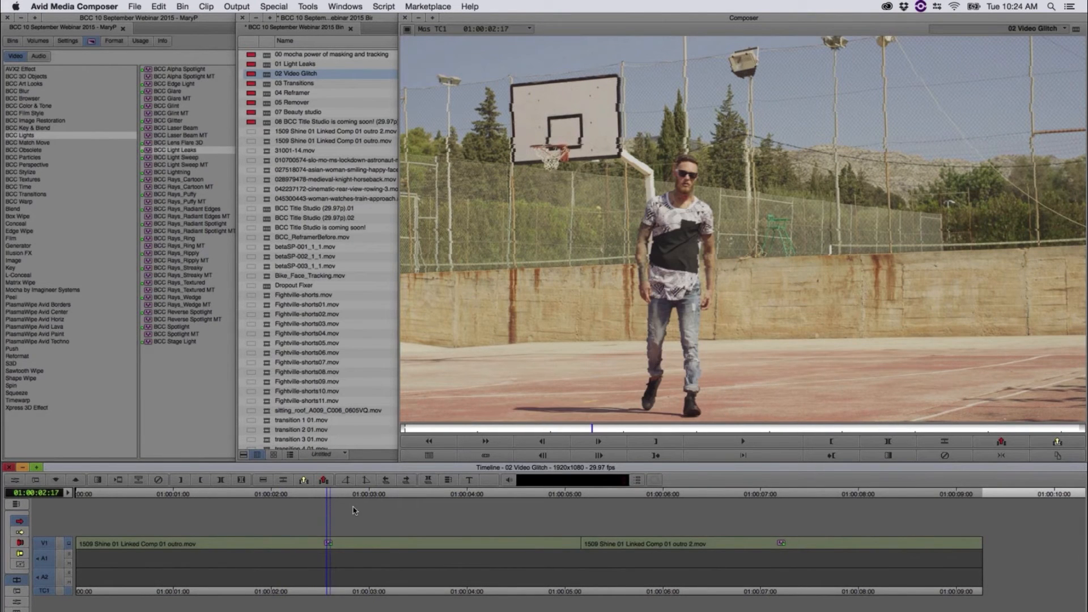
pyautogui.press('space')
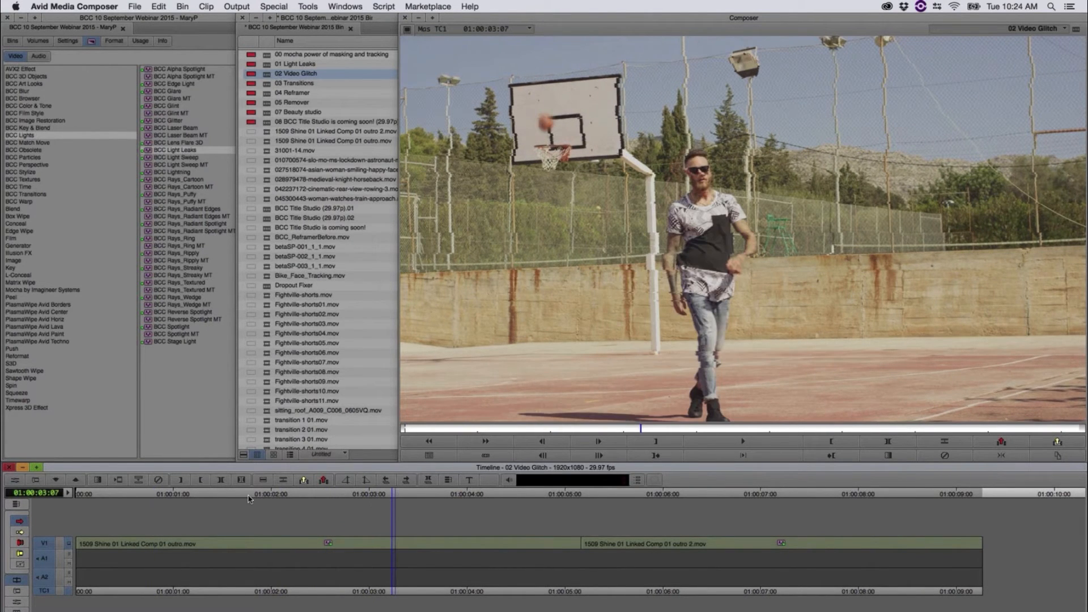
pyautogui.moveTo(248, 499); pyautogui.dragTo(127, 506)
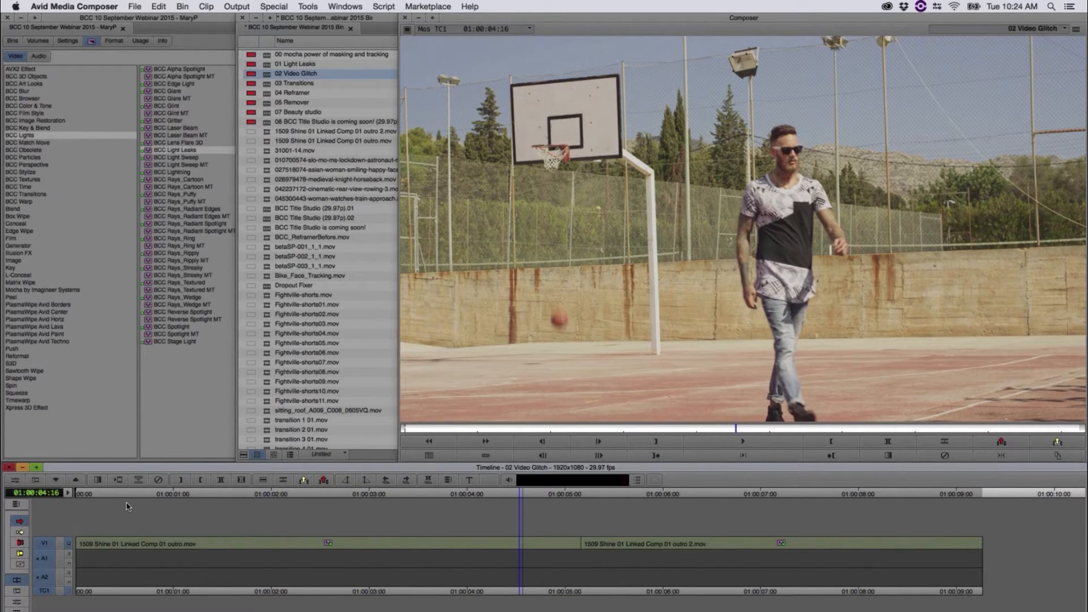
pyautogui.press('space')
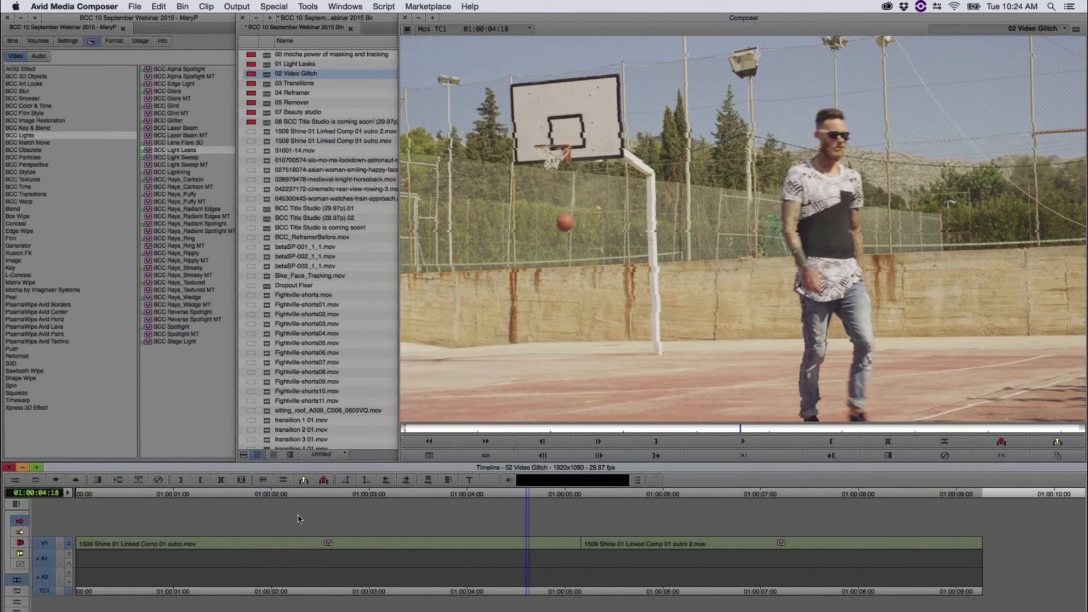
pyautogui.moveTo(299, 519); pyautogui.dragTo(237, 510)
pyautogui.click(15, 480)
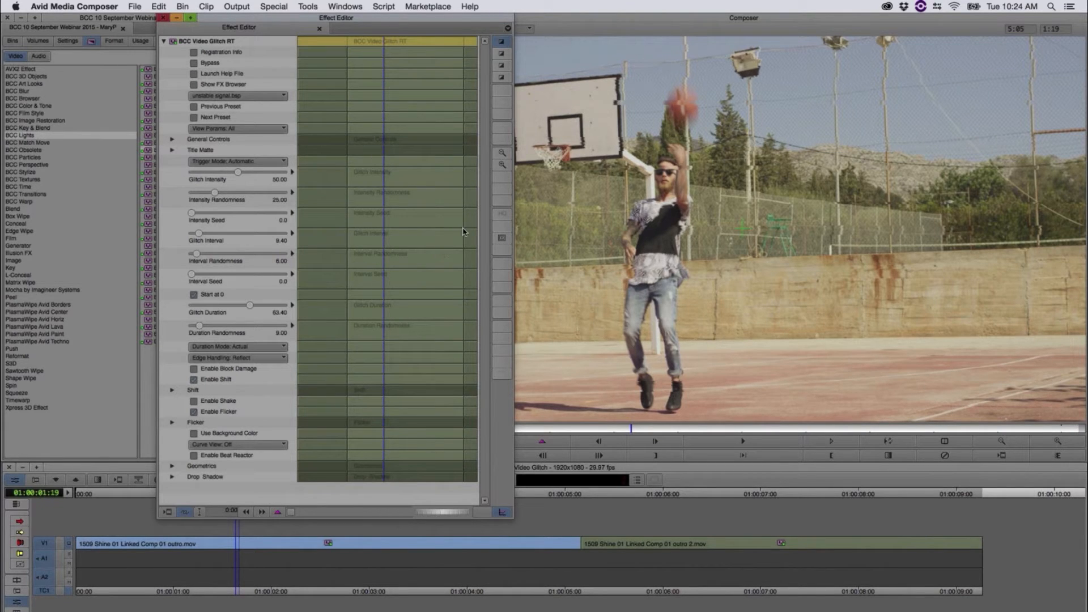
# Step: Try Intensity Randomness 51.88, Intensity Seed 32.5, Glitch Interval 13.99 and Glitch Intensity 79.38 on the video glitch effect
pyautogui.moveTo(214, 197); pyautogui.dragTo(241, 196)
pyautogui.click(219, 218)
pyautogui.moveTo(222, 219); pyautogui.dragTo(223, 219)
pyautogui.click(203, 233)
pyautogui.moveTo(242, 176); pyautogui.dragTo(269, 177)
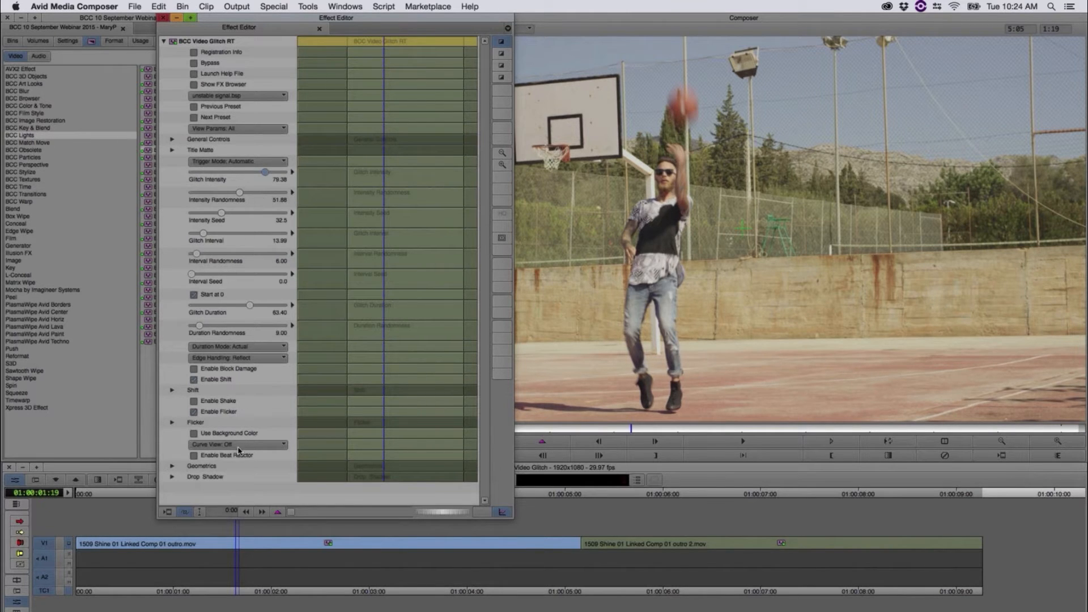
# Step: Try the jitter skew X shake preset on the video glitch effect, and switch to desaturated freeze blocks
pyautogui.click(239, 97)
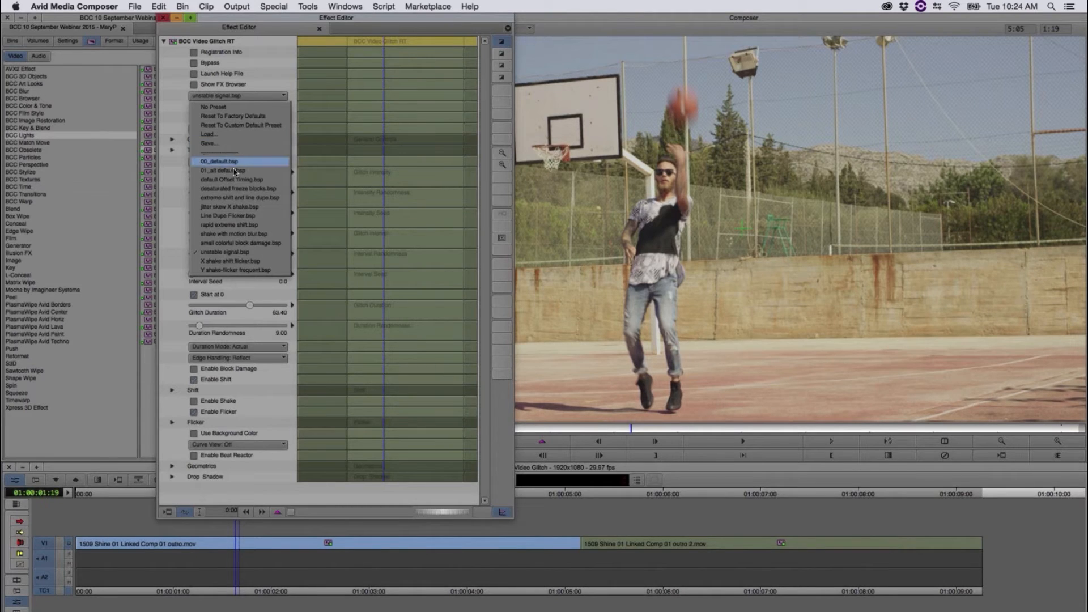
pyautogui.click(257, 206)
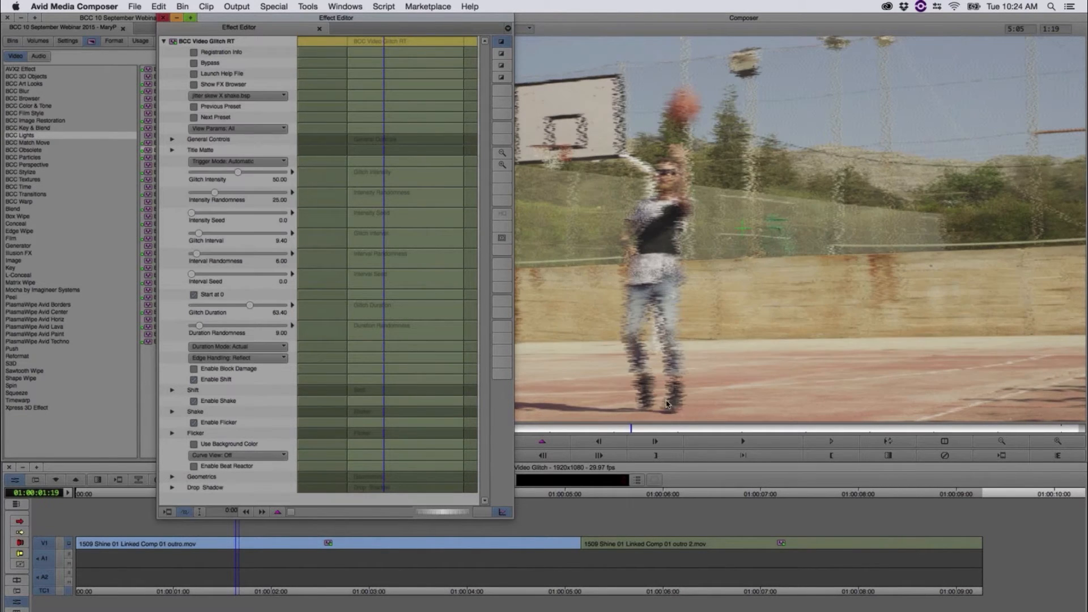
pyautogui.click(245, 96)
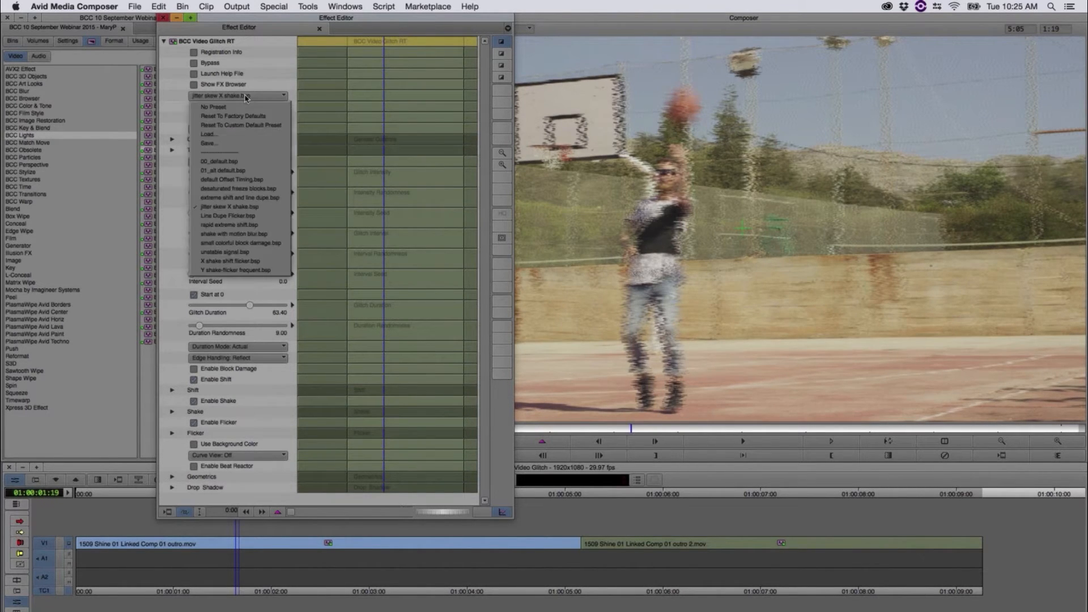
pyautogui.click(250, 188)
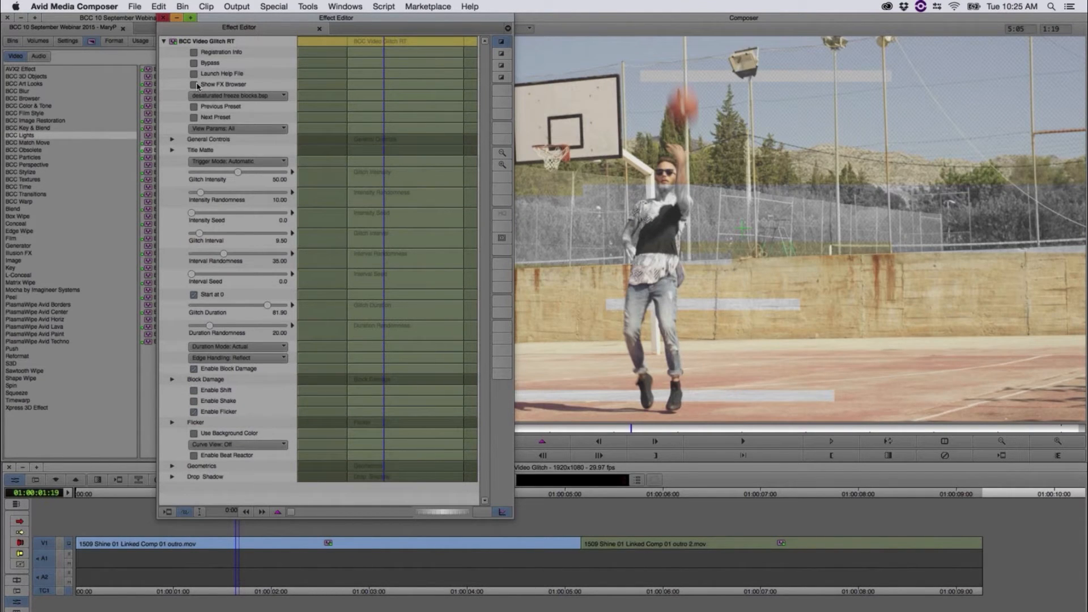
# Step: Browse video glitch presets in the FX Browser, previewing rapid extreme shift, shake with motion blur, small colorful block damage, jitter skew X shake, unstable signal and 01_alt default
pyautogui.click(194, 85)
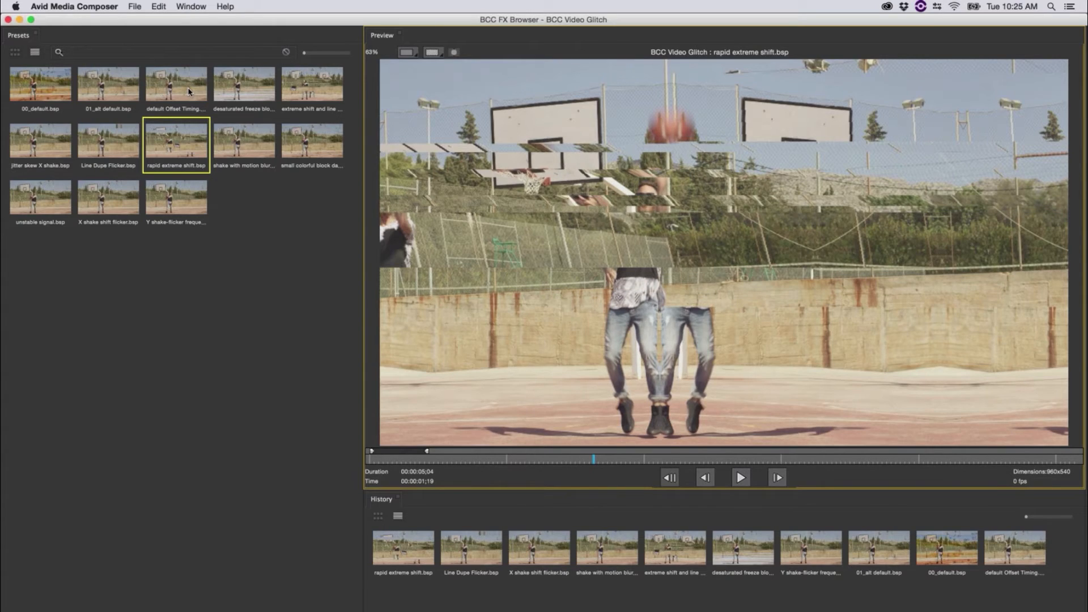
pyautogui.click(190, 92)
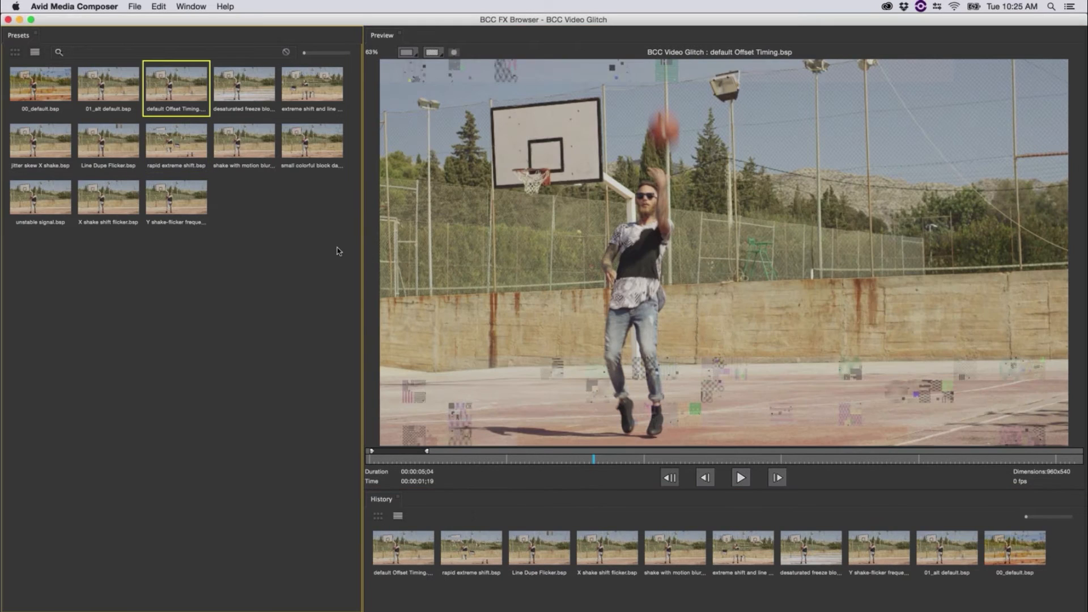
pyautogui.click(737, 477)
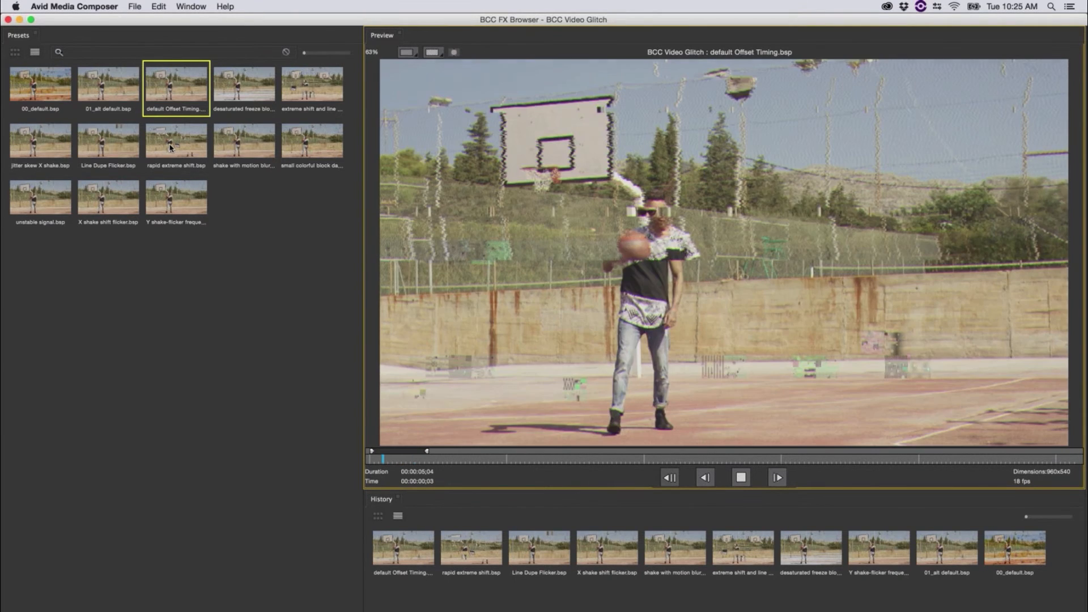
pyautogui.click(204, 154)
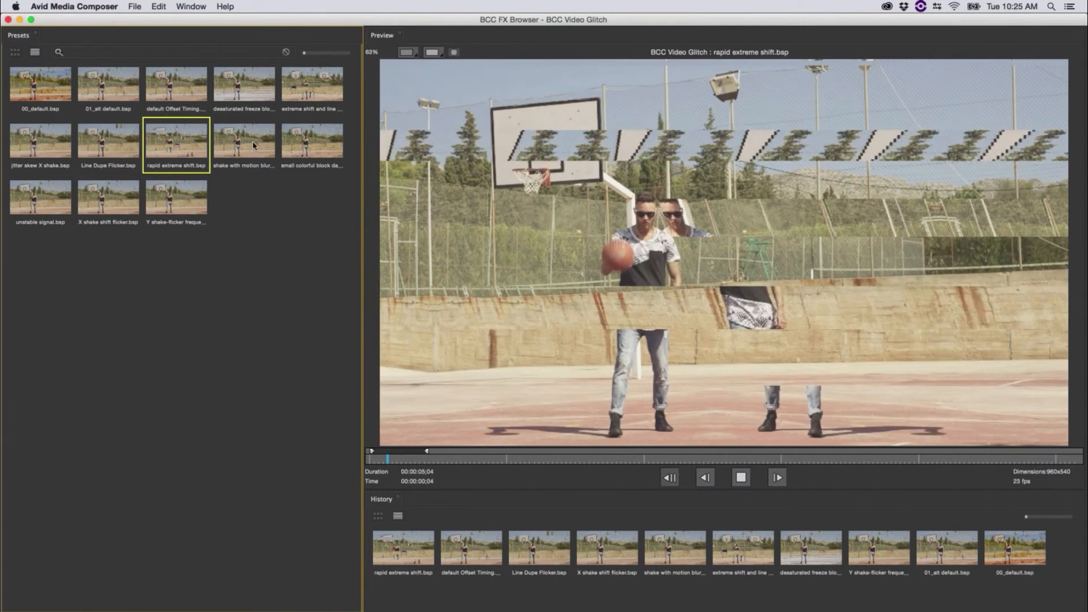
pyautogui.click(255, 144)
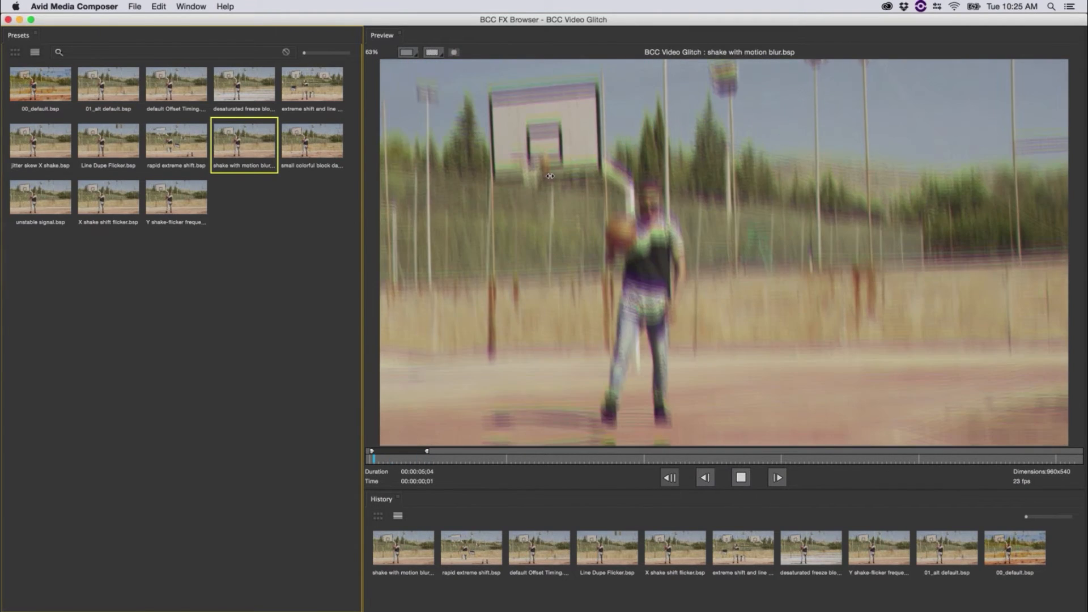
pyautogui.click(298, 141)
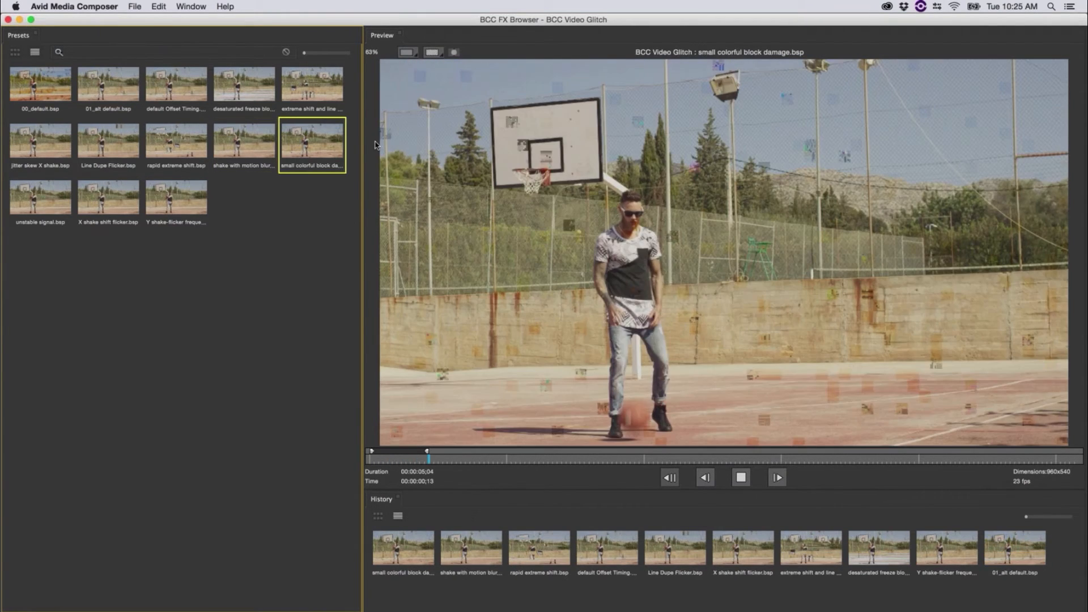
pyautogui.click(55, 147)
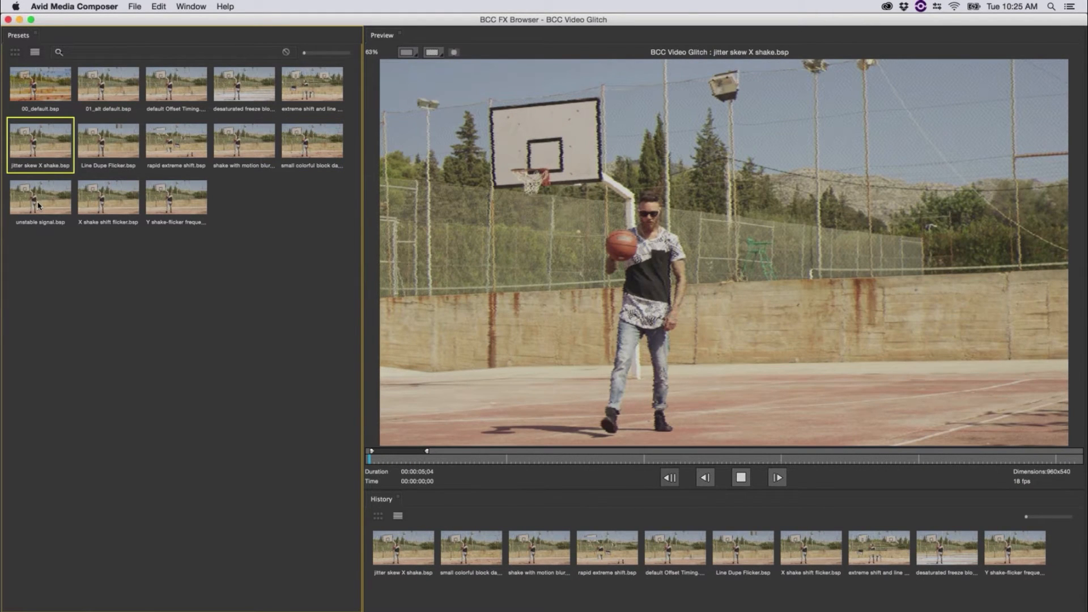
pyautogui.click(39, 205)
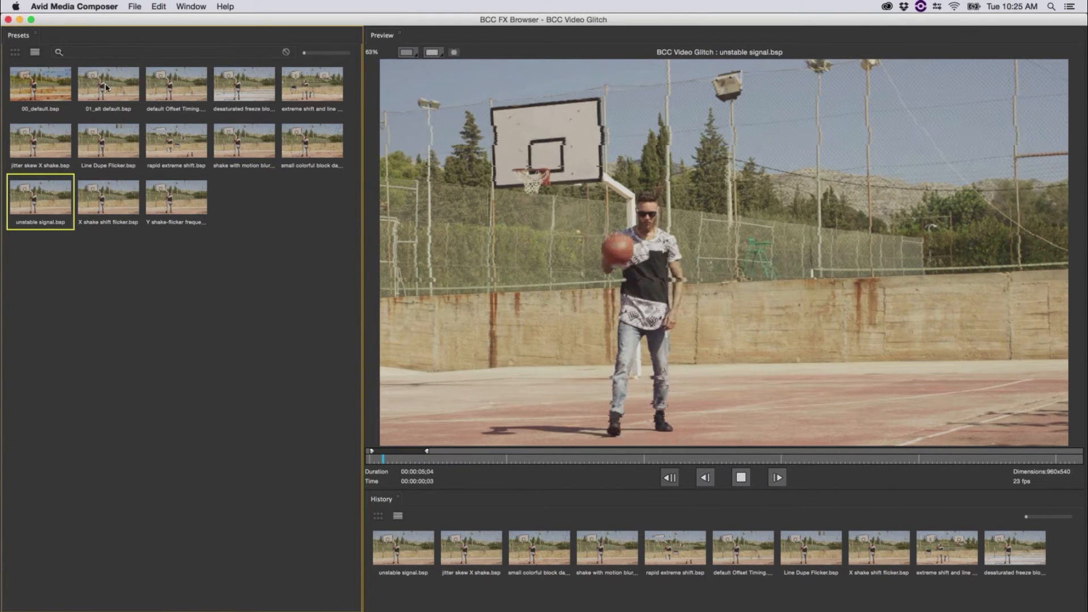
pyautogui.click(116, 94)
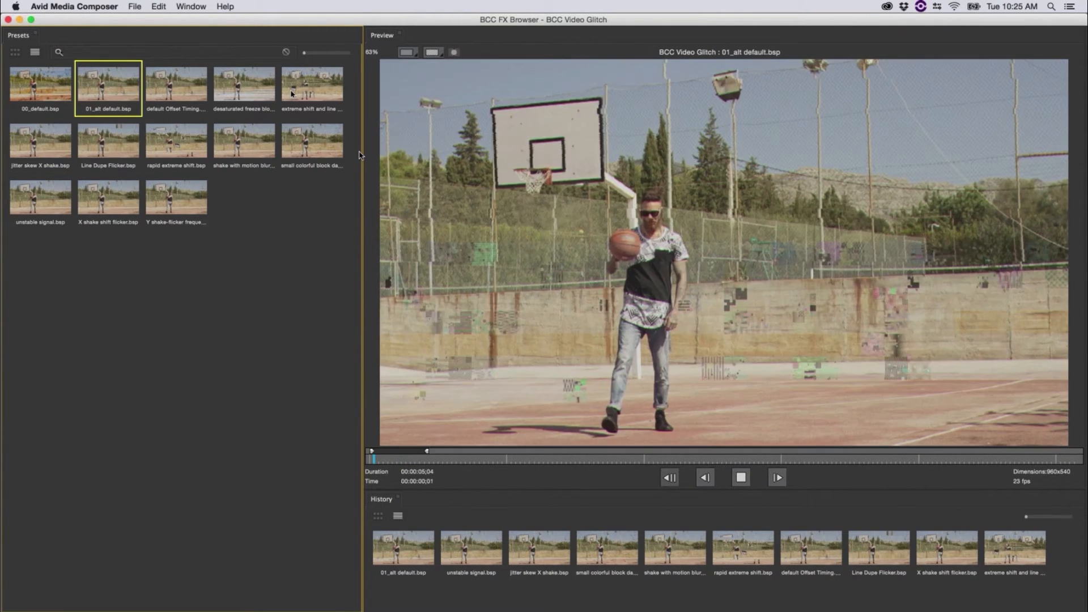
# Step: Apply the extreme shift and line preset to the first clip and play the sequence from near its start
pyautogui.click(292, 94)
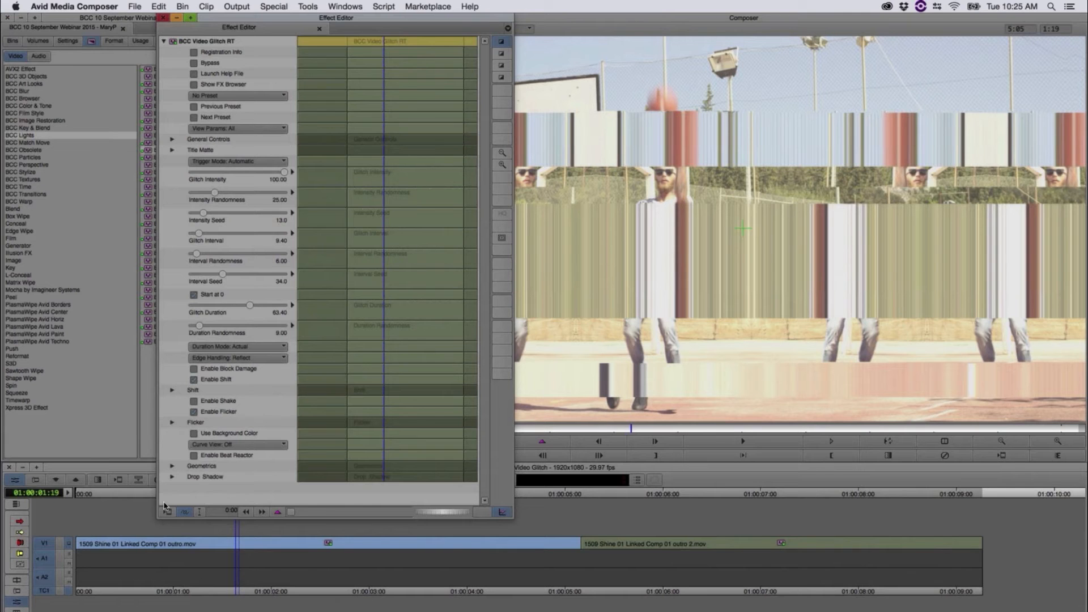
pyautogui.moveTo(178, 494); pyautogui.dragTo(86, 497)
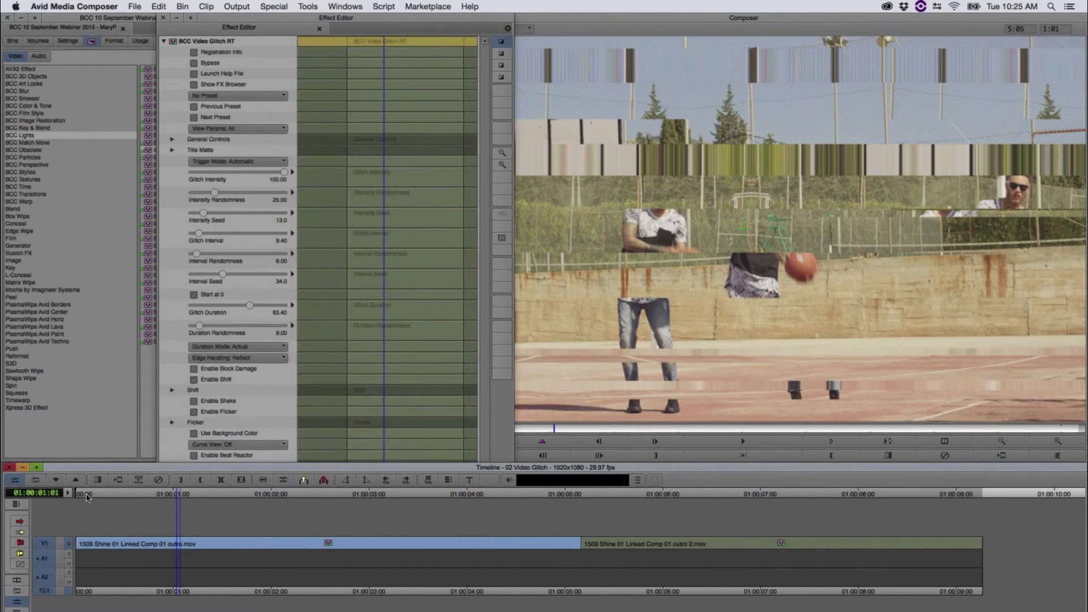
pyautogui.click(86, 496)
pyautogui.press('space')
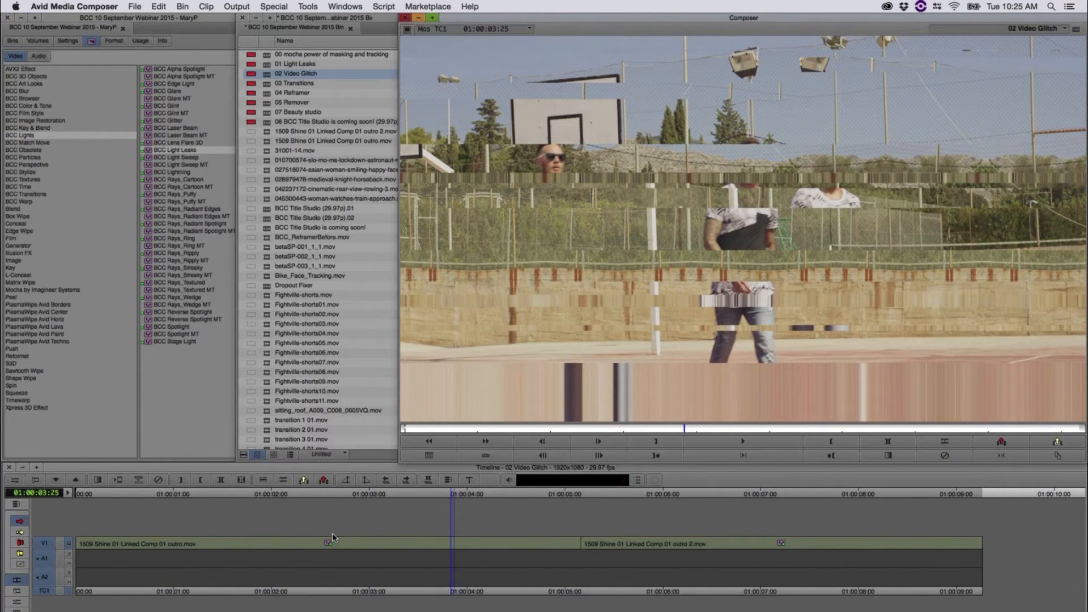
# Step: Scrub through the second video glitch clip, park at 01:00:06:13, and open its effect settings
pyautogui.moveTo(406, 494); pyautogui.dragTo(925, 528)
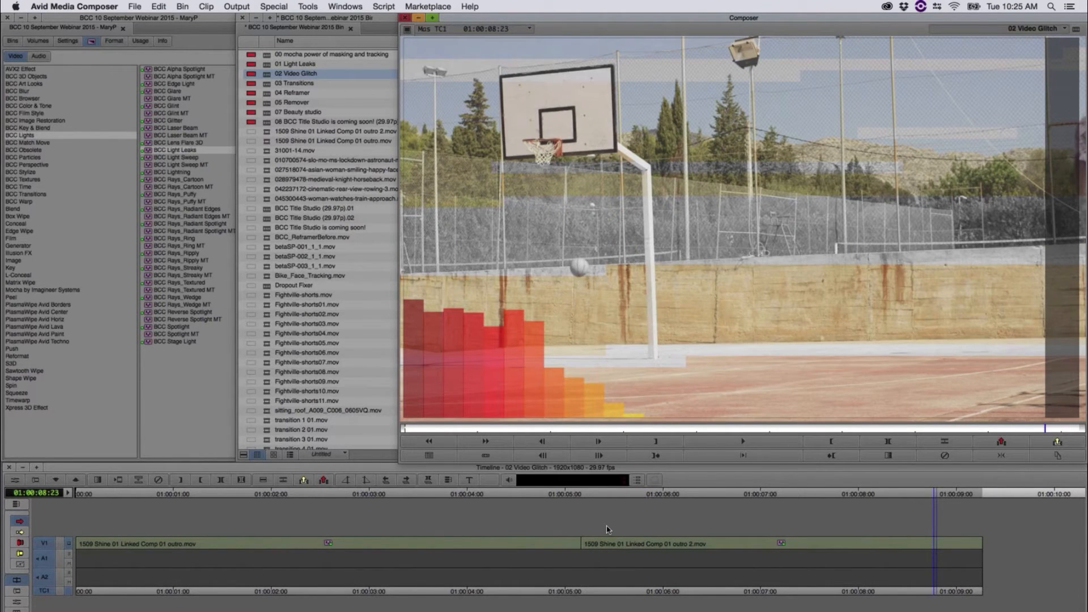
pyautogui.moveTo(606, 529); pyautogui.dragTo(708, 524)
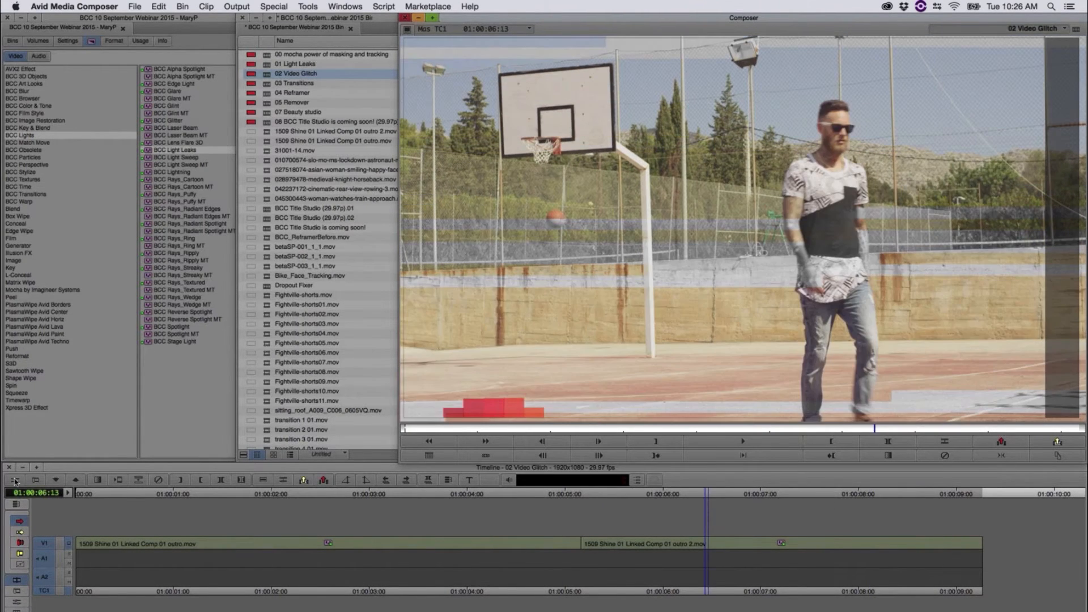
pyautogui.click(16, 481)
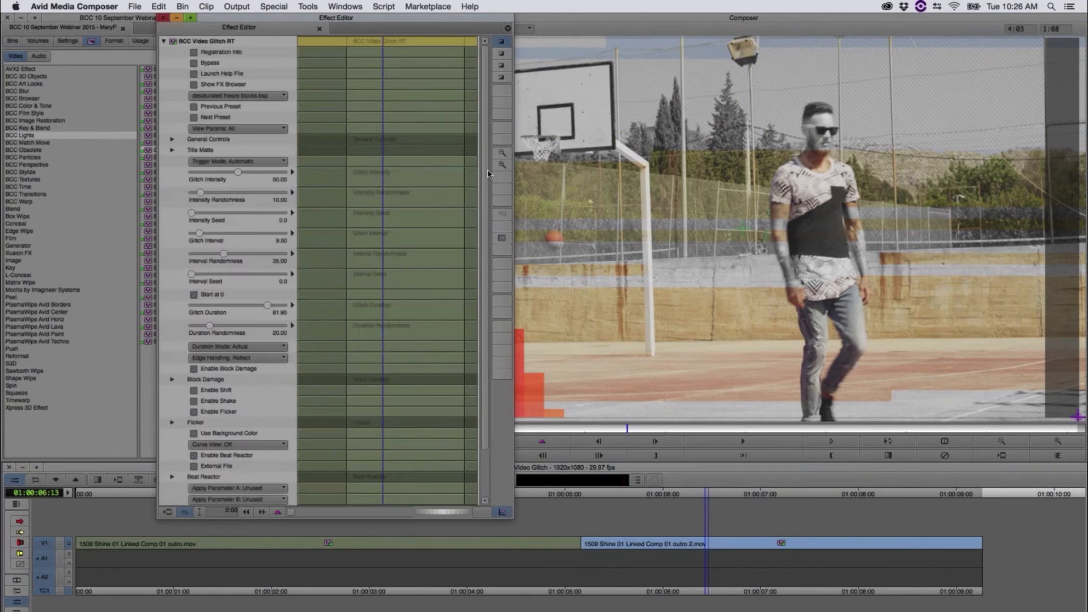
# Step: Examine the second clip's video glitch parameters, expanding General Controls and Beat Reactor
pyautogui.scroll(-3, 487, 230)
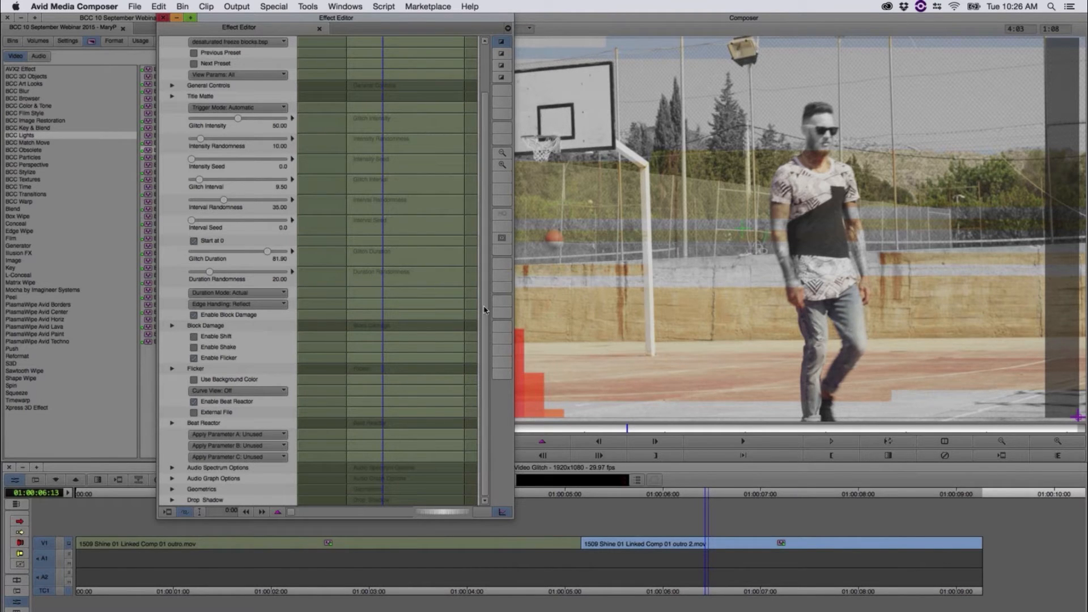
pyautogui.scroll(3, 485, 310)
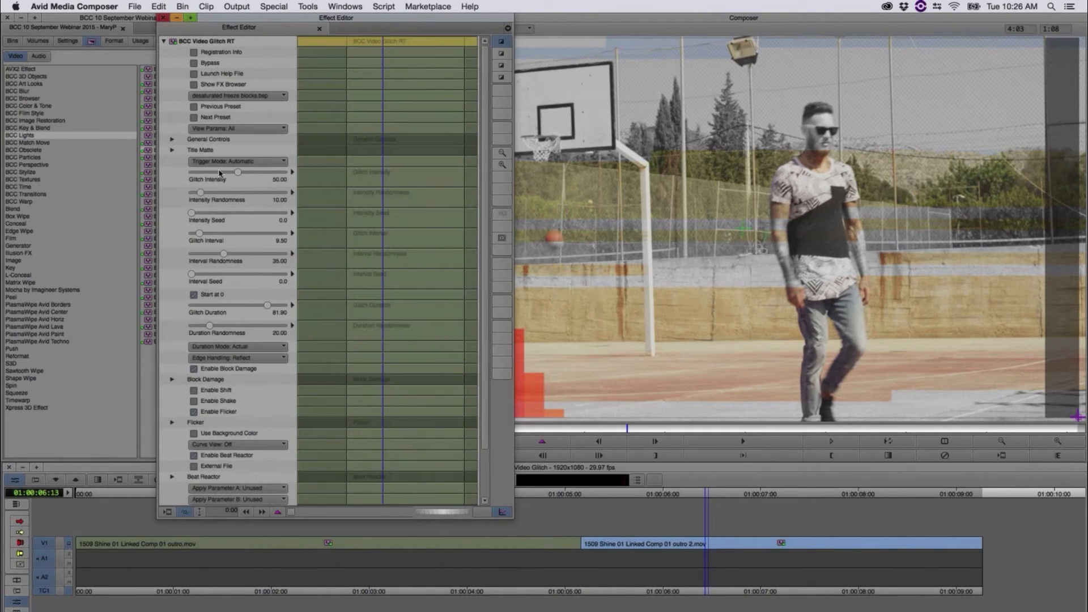
pyautogui.click(172, 139)
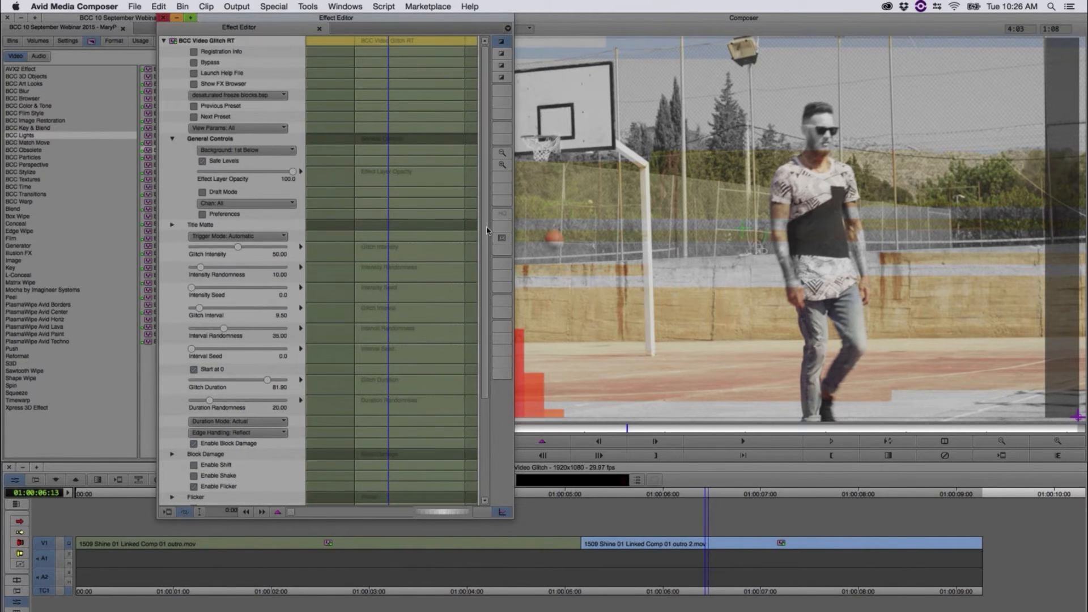
pyautogui.scroll(-5, 485, 199)
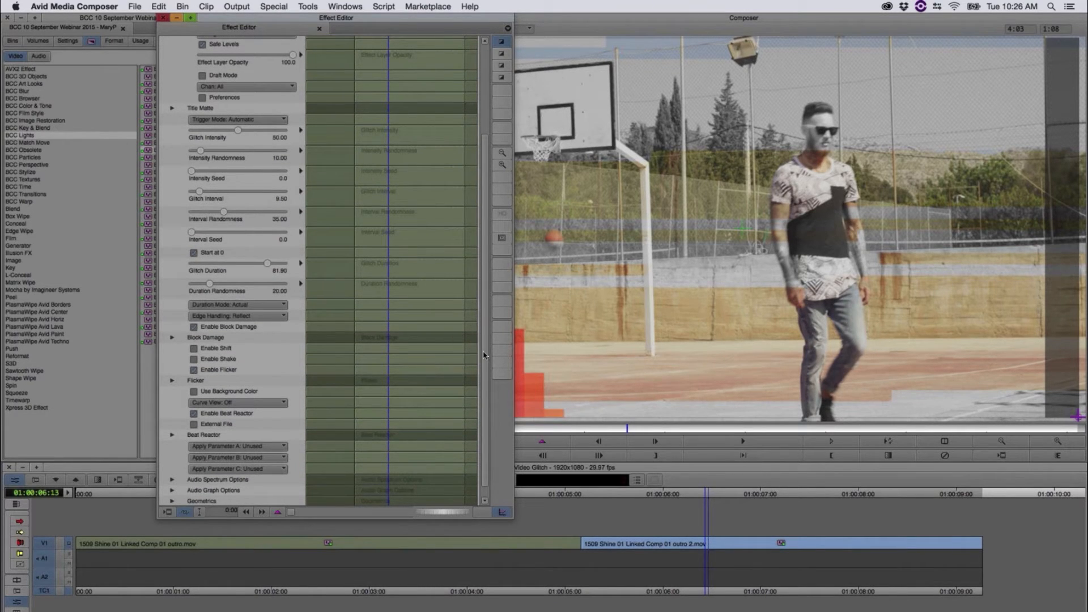
pyautogui.moveTo(481, 360); pyautogui.dragTo(482, 369)
pyautogui.click(172, 423)
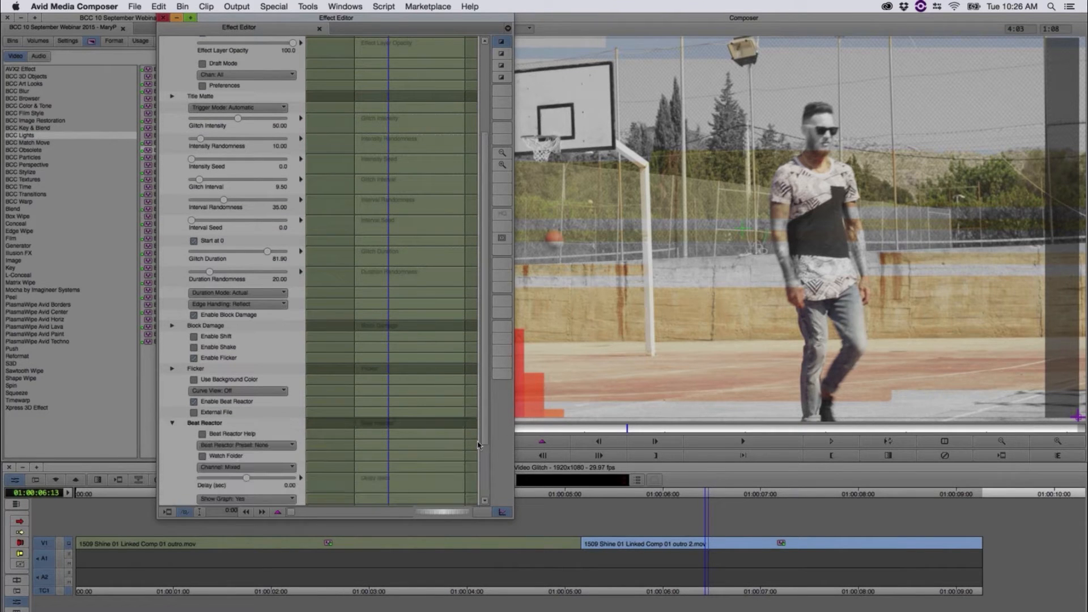
pyautogui.moveTo(485, 424); pyautogui.dragTo(485, 479)
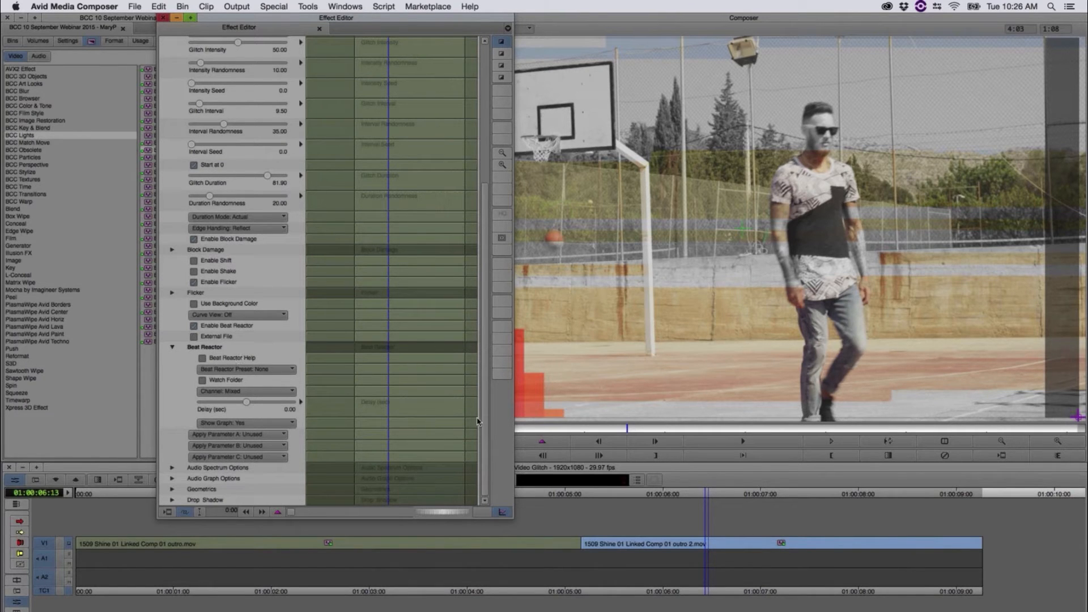
pyautogui.moveTo(486, 266); pyautogui.dragTo(486, 127)
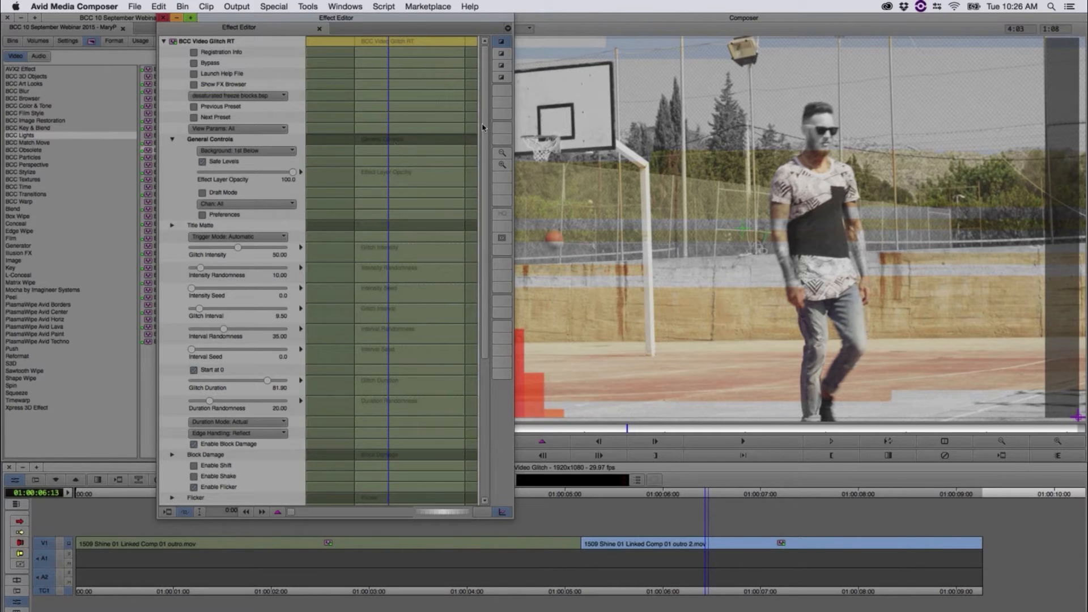
pyautogui.scroll(-6, 461, 323)
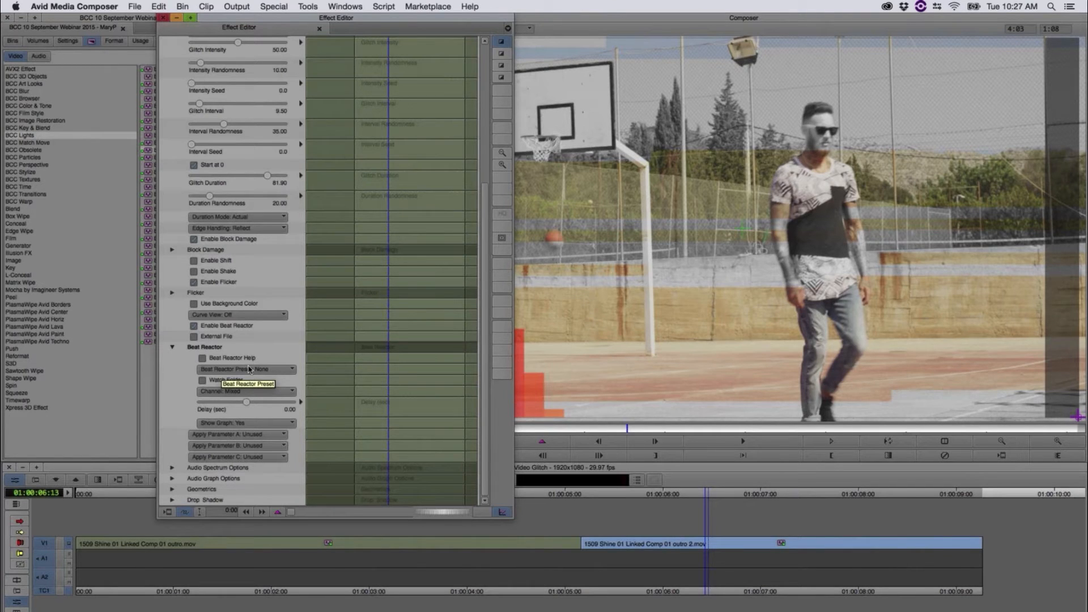
# Step: Start loading a Beat Reactor preset, browse the Desktop's IBC 2015 and webinar septermber 2015 folders, and cancel
pyautogui.click(248, 370)
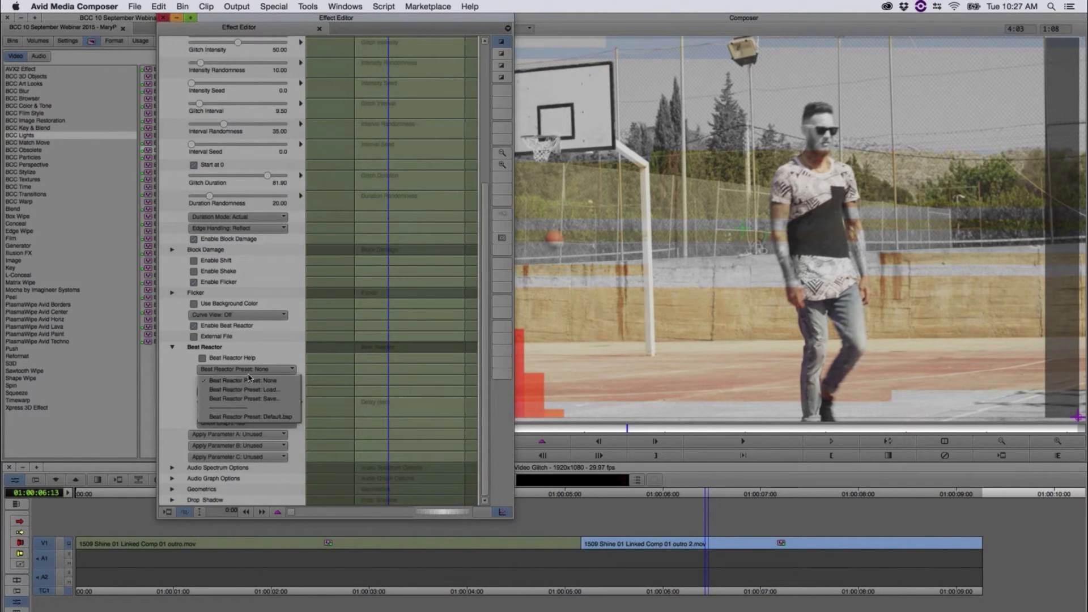
pyautogui.click(252, 391)
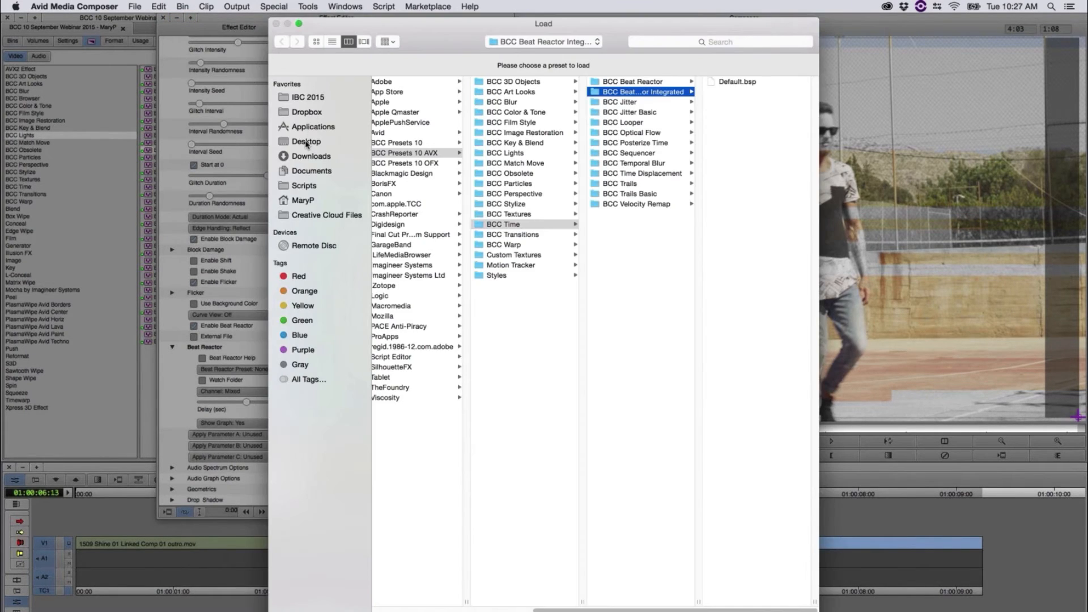
pyautogui.click(306, 143)
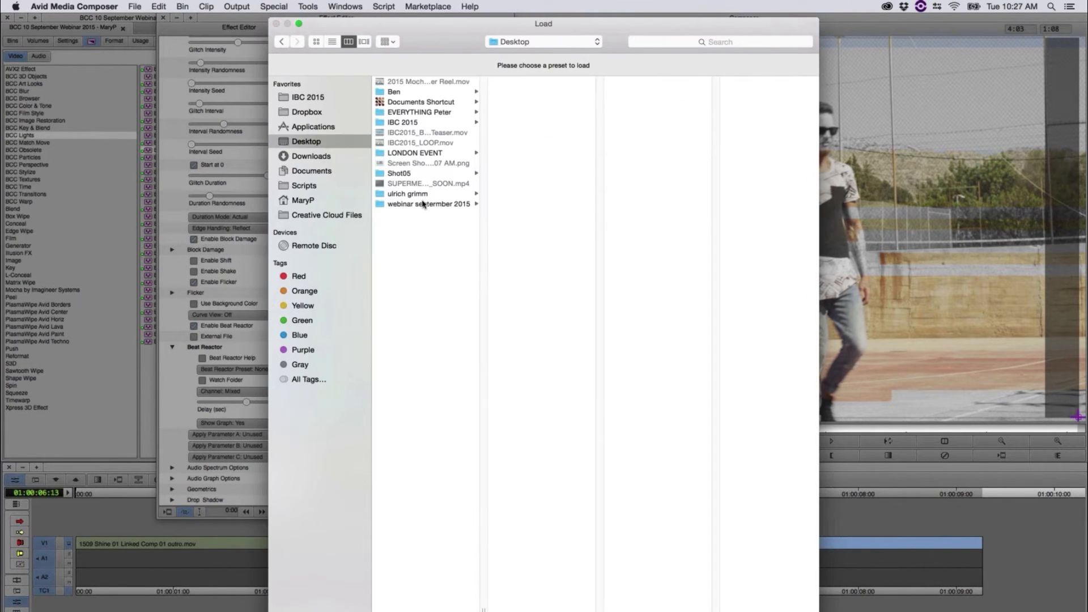
pyautogui.click(410, 123)
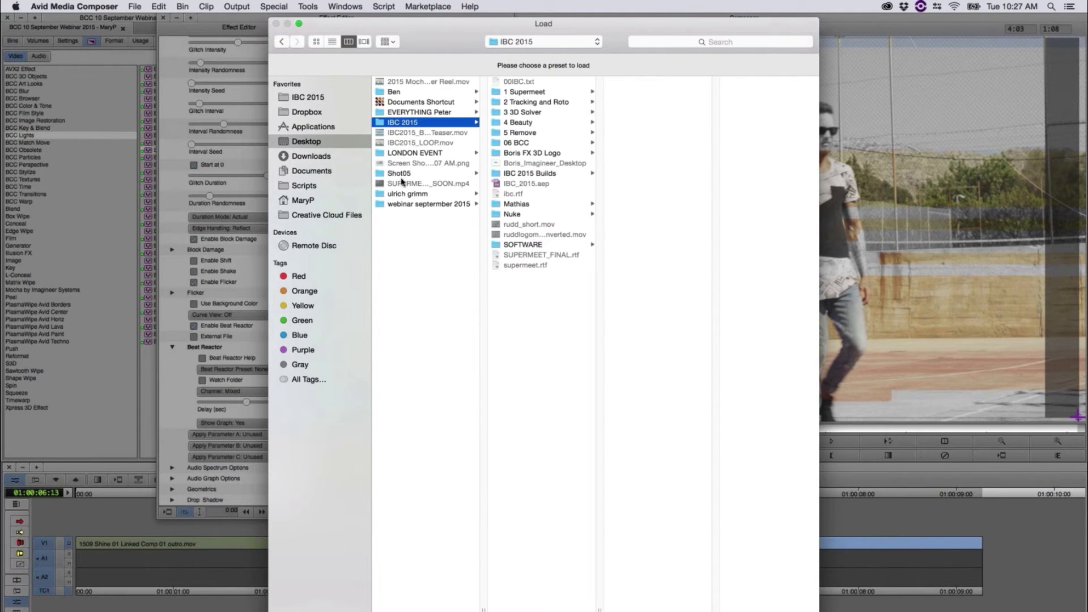
pyautogui.click(451, 205)
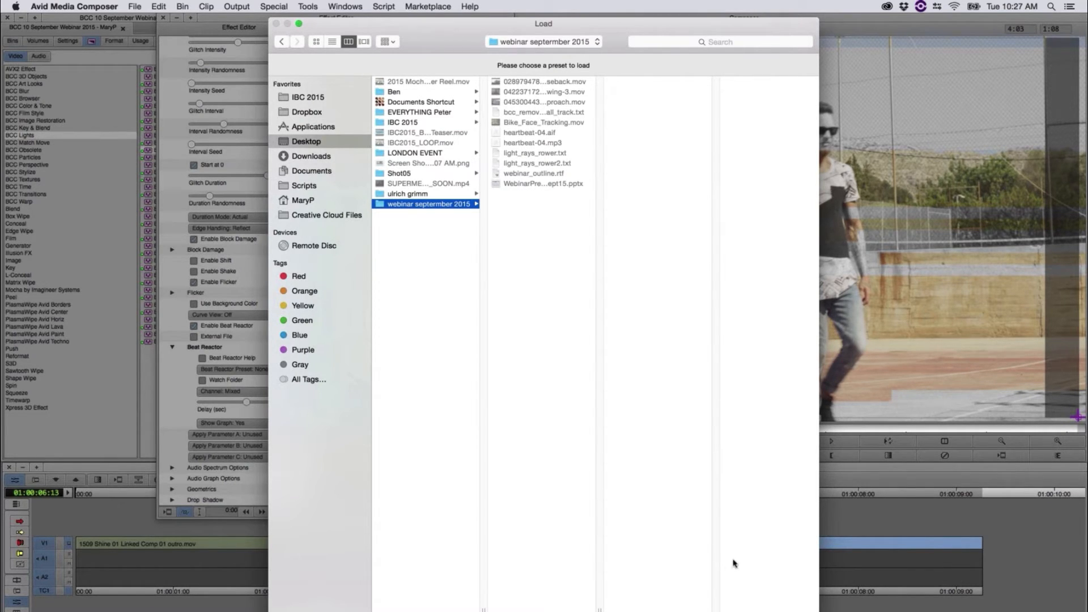
pyautogui.press('Escape')
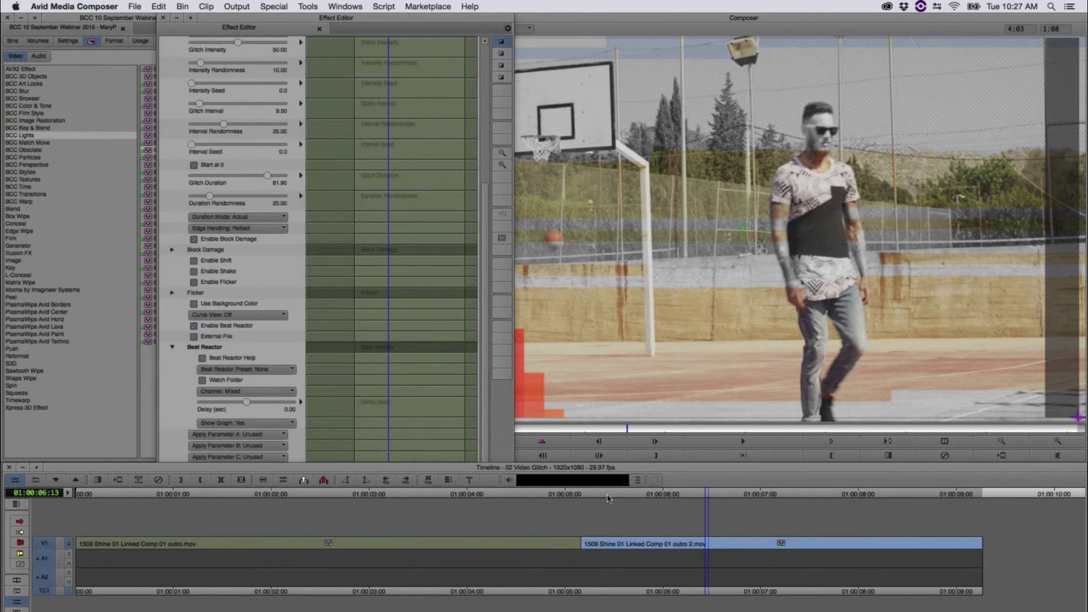
# Step: Play and scrub through the second clip to check how the glitch reacts with the audio graph
pyautogui.moveTo(607, 498); pyautogui.dragTo(624, 541)
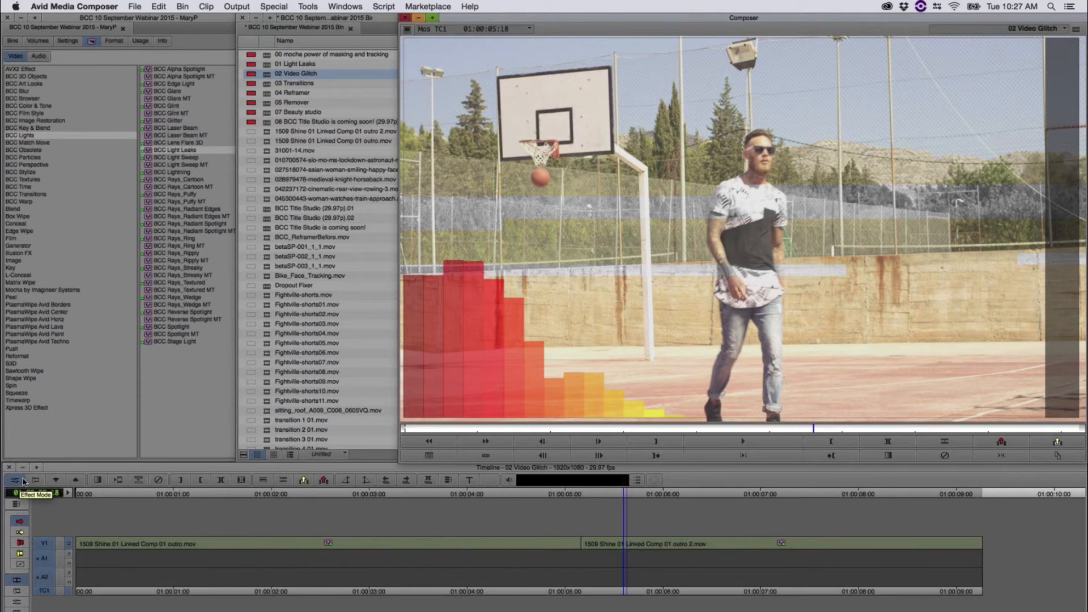
pyautogui.click(663, 500)
pyautogui.press('space')
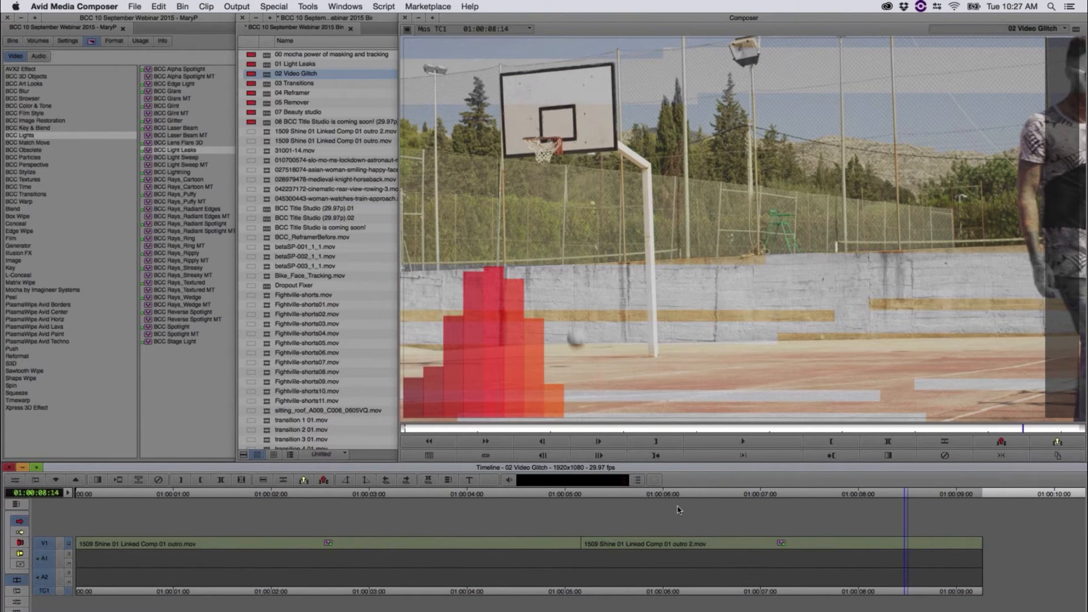
pyautogui.moveTo(678, 510); pyautogui.dragTo(819, 531)
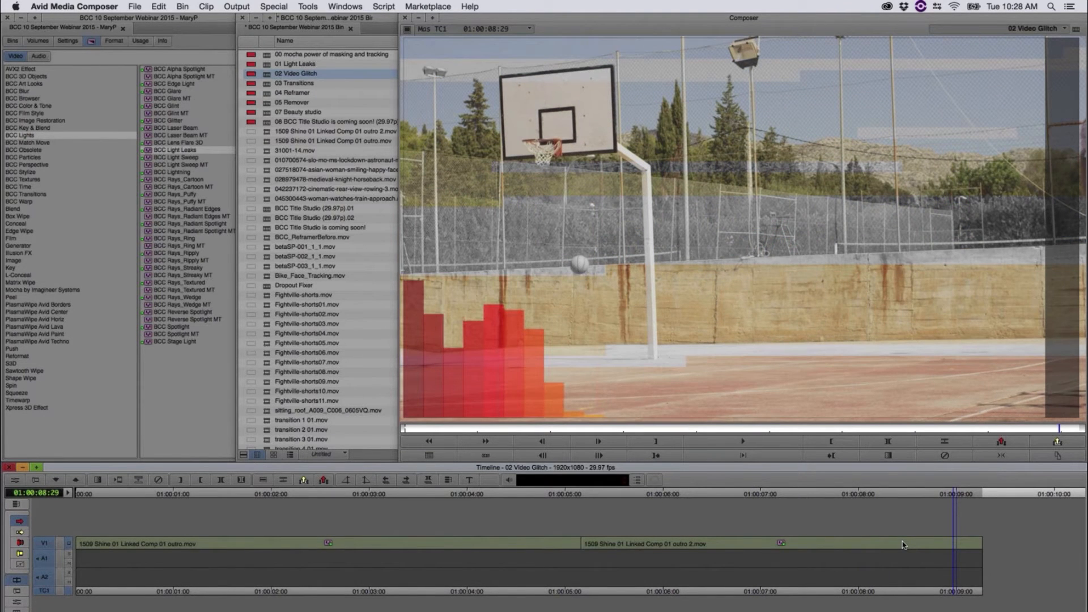
# Step: Park at 01:00:02:27 on the first clip, open its video glitch settings, and bring the Trigger Mode parameters into view
pyautogui.moveTo(903, 545); pyautogui.dragTo(316, 516)
pyautogui.click(16, 480)
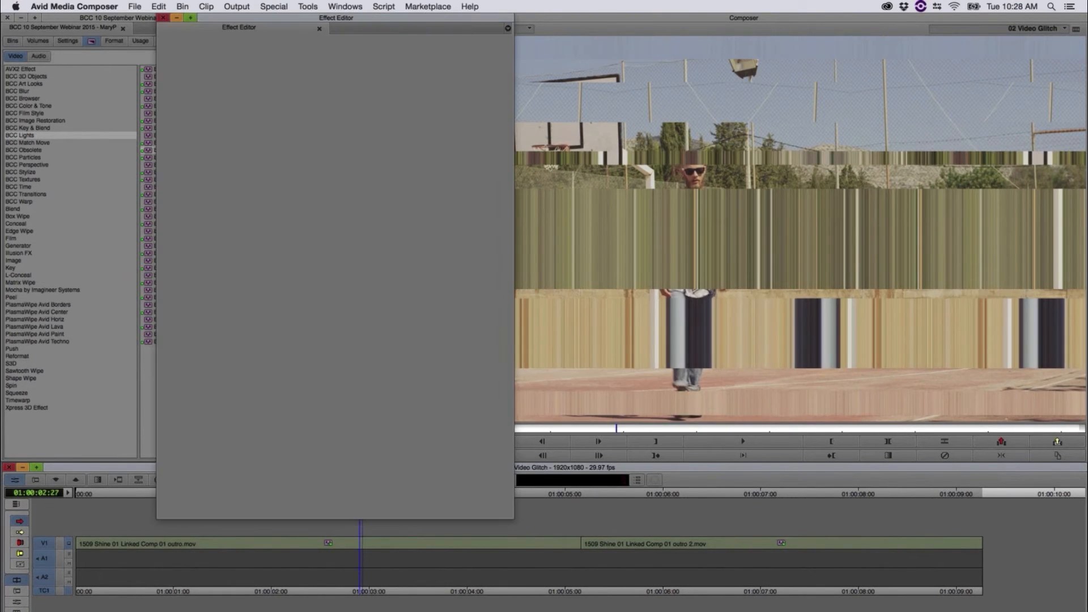
pyautogui.scroll(-3, 476, 226)
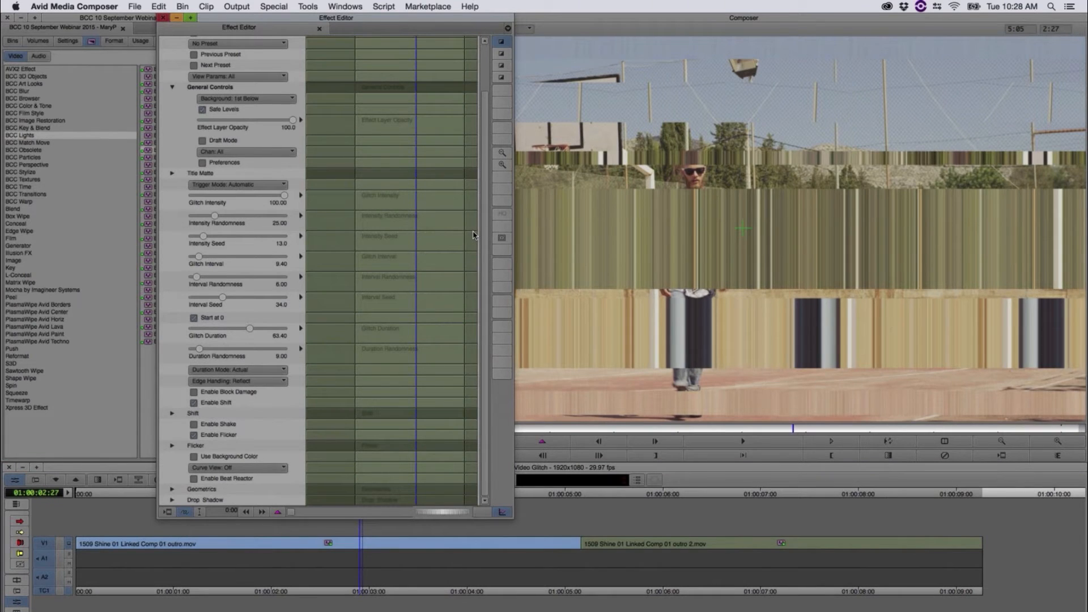
pyautogui.moveTo(482, 210); pyautogui.dragTo(483, 198)
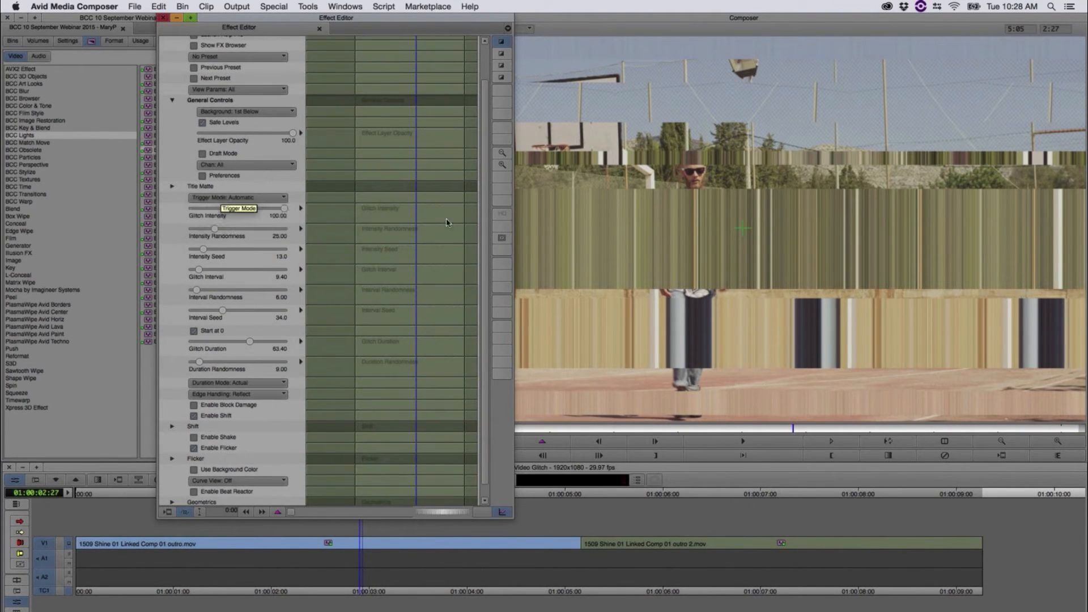
# Step: Preview the first clip's video glitch curves with Curve View set to Draft Only and to Render Over Black
pyautogui.scroll(-1, 481, 284)
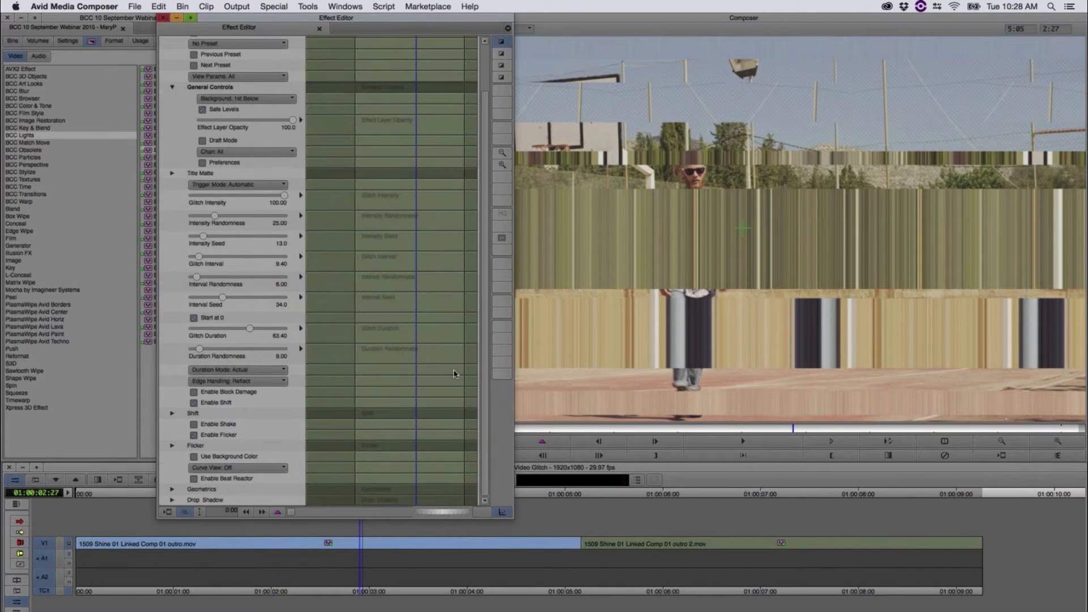
pyautogui.click(266, 467)
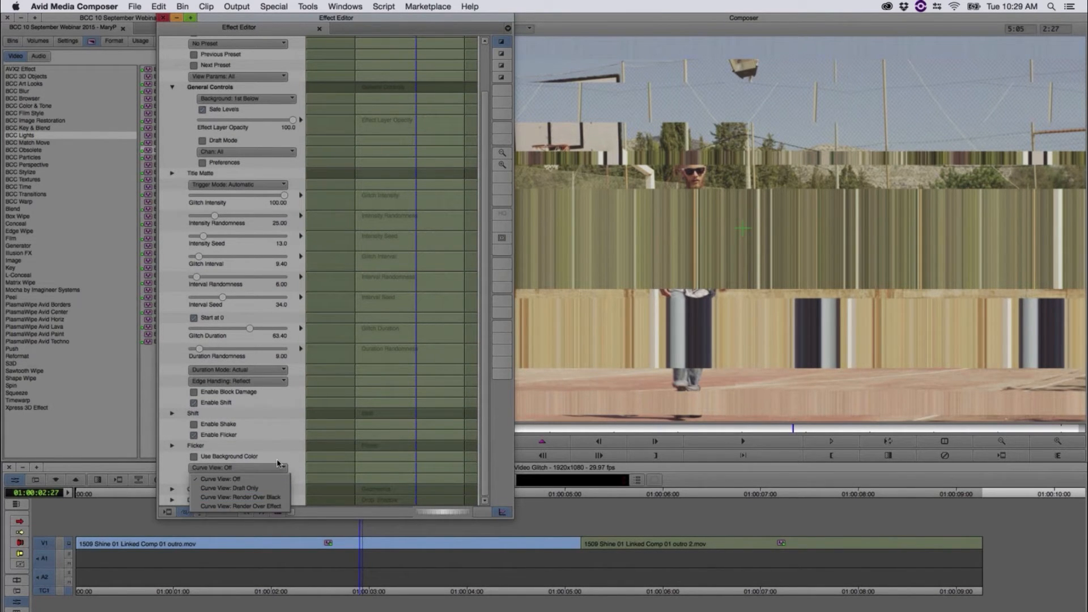
pyautogui.click(264, 488)
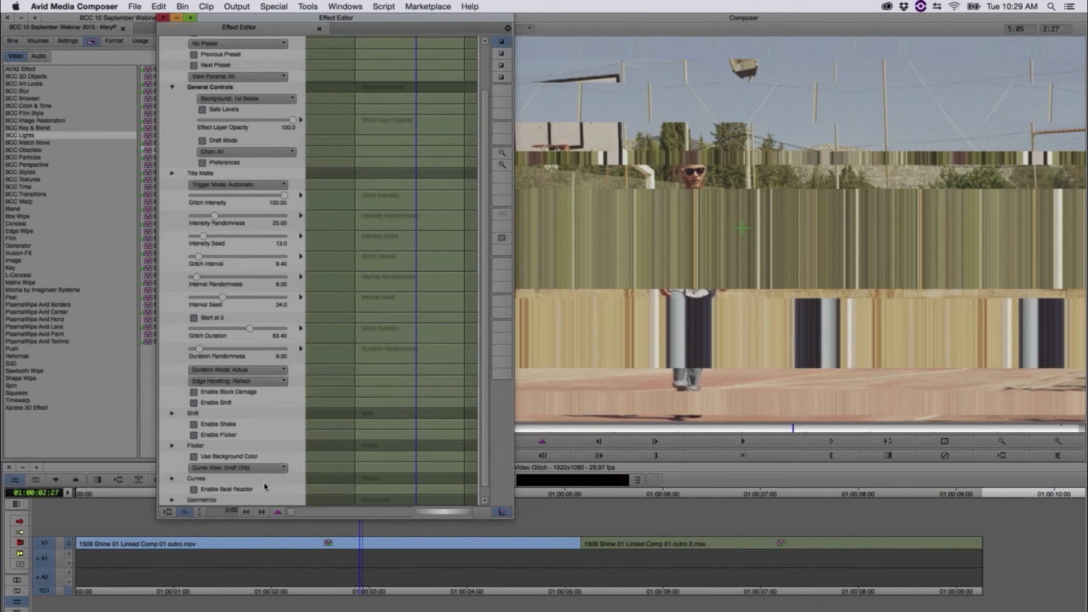
pyautogui.click(264, 468)
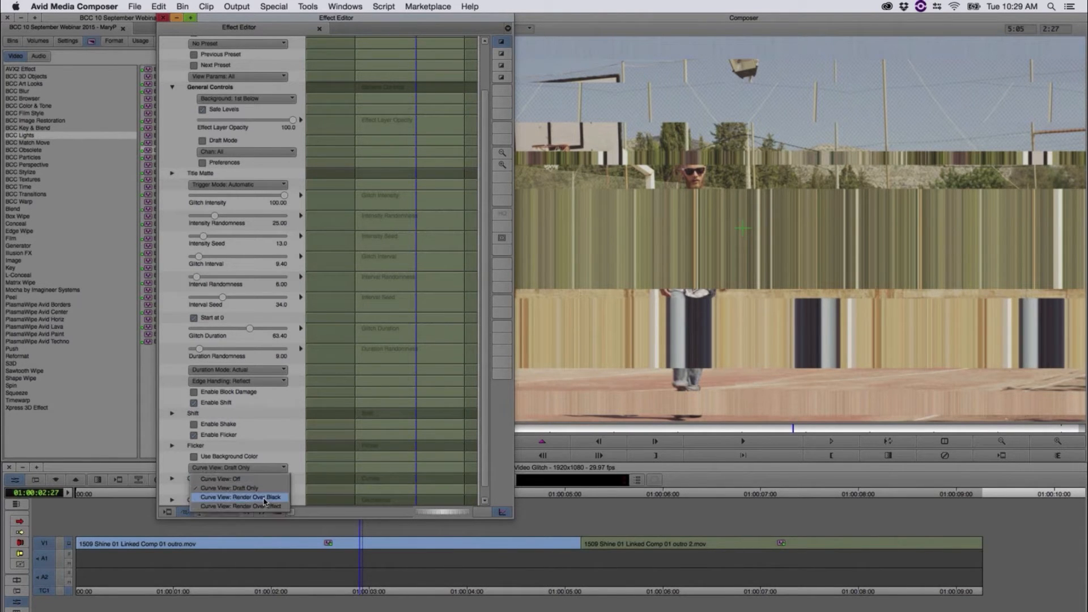
pyautogui.click(264, 497)
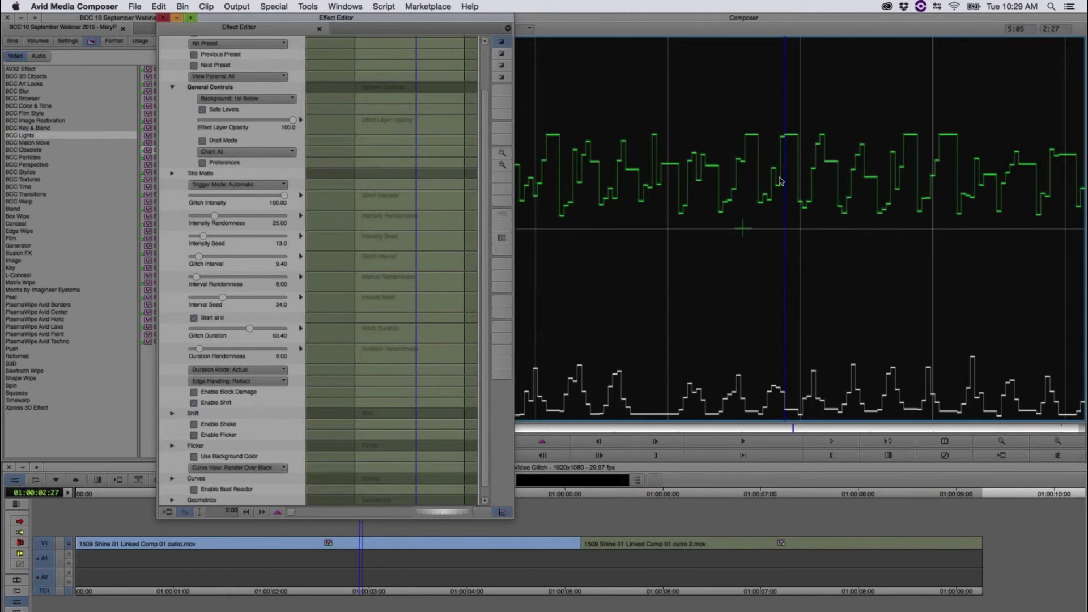
# Step: Set Curve View to Render Over Effect and scrub the first clip to 01:00:02:25 to compare the glitch with its curves
pyautogui.click(278, 468)
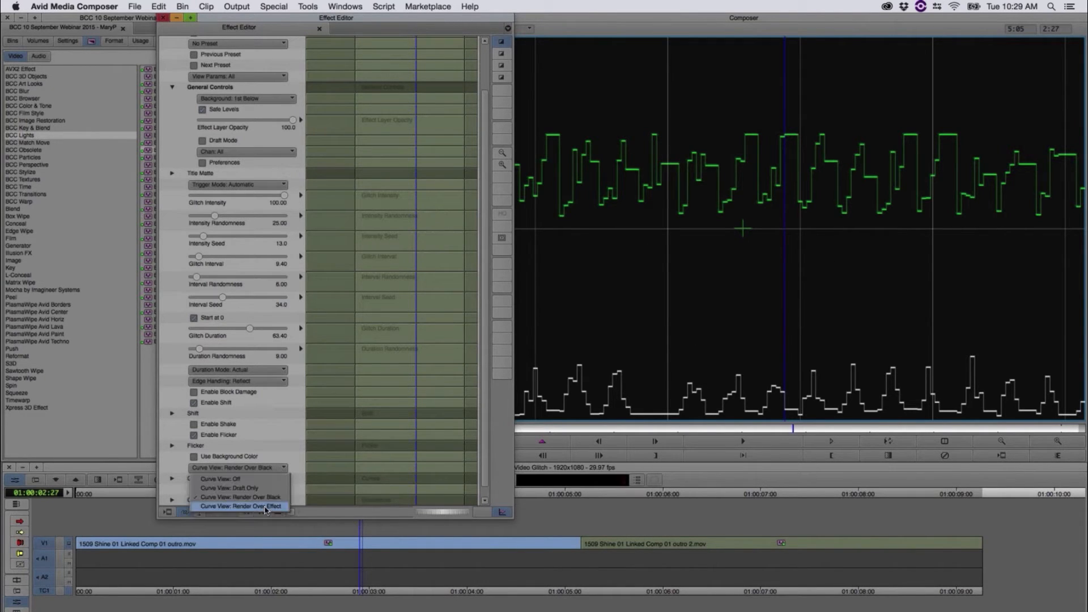
pyautogui.click(265, 507)
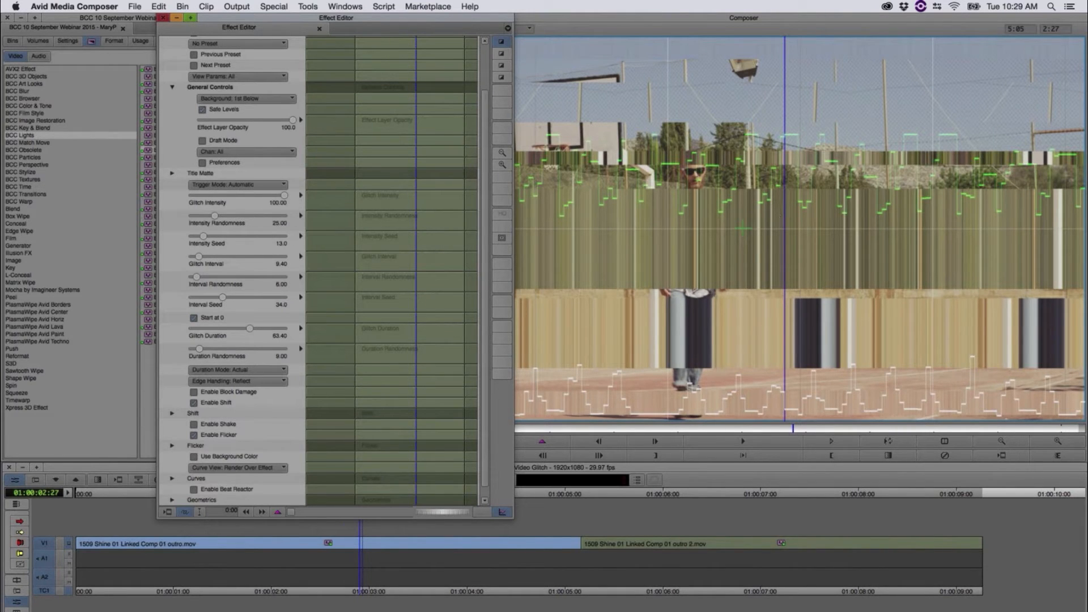
pyautogui.click(358, 533)
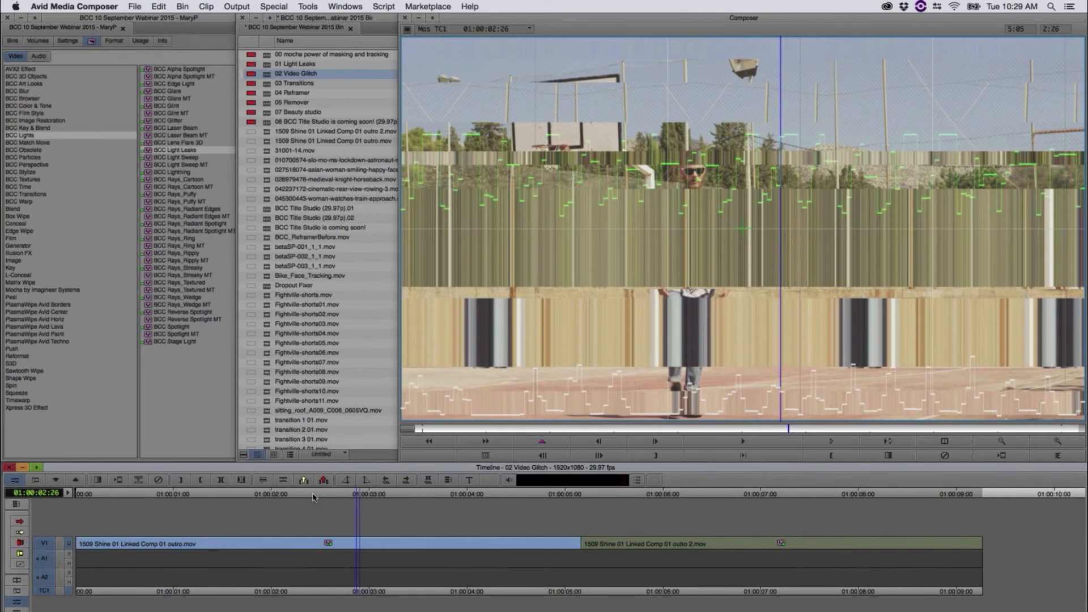
pyautogui.moveTo(316, 496); pyautogui.dragTo(352, 512)
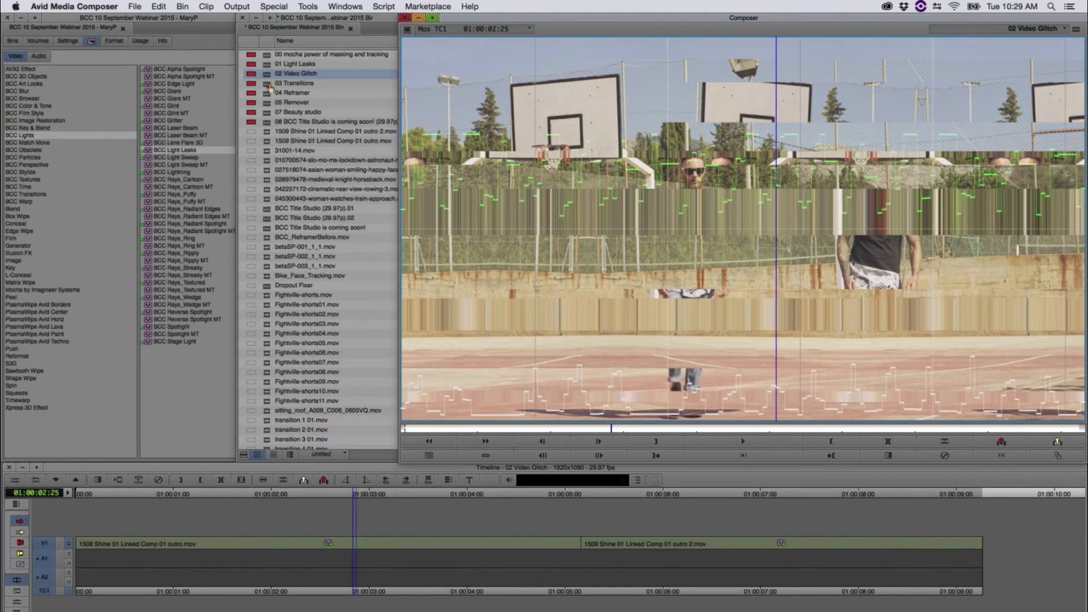
# Step: Load the 03 Transitions sequence and scrub through its opening Fightville transitions, parking at 01:00:01:05
pyautogui.doubleClick(270, 85)
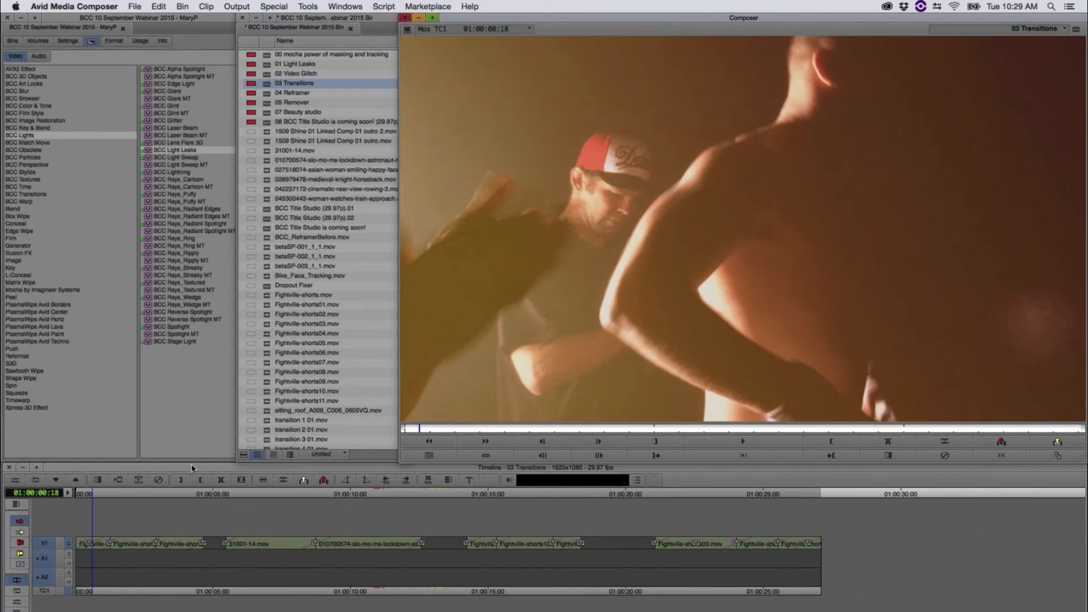
pyautogui.moveTo(87, 497); pyautogui.dragTo(188, 539)
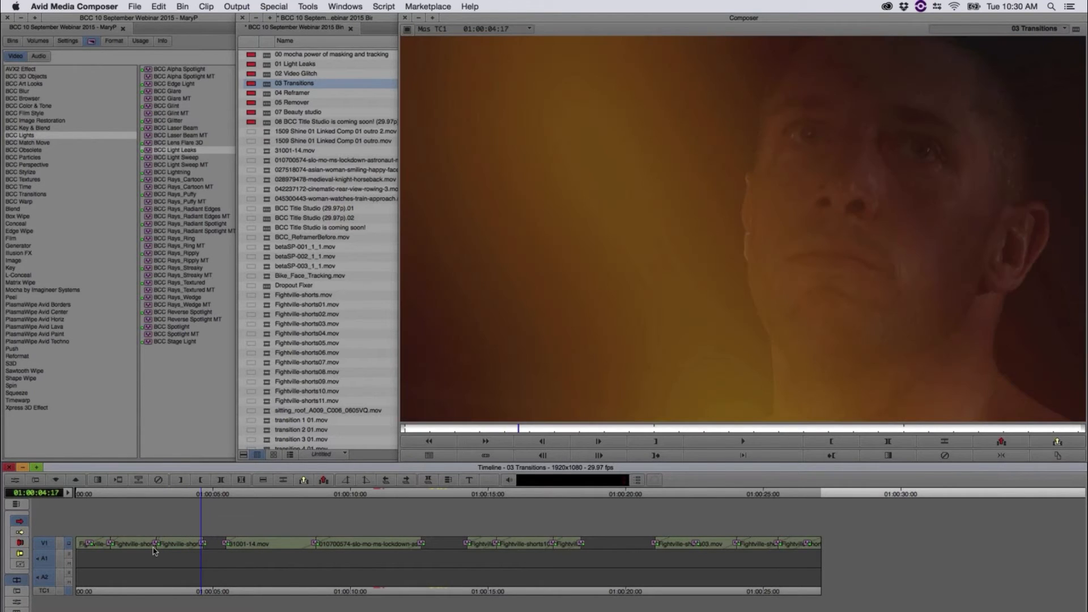
pyautogui.moveTo(153, 547); pyautogui.dragTo(109, 551)
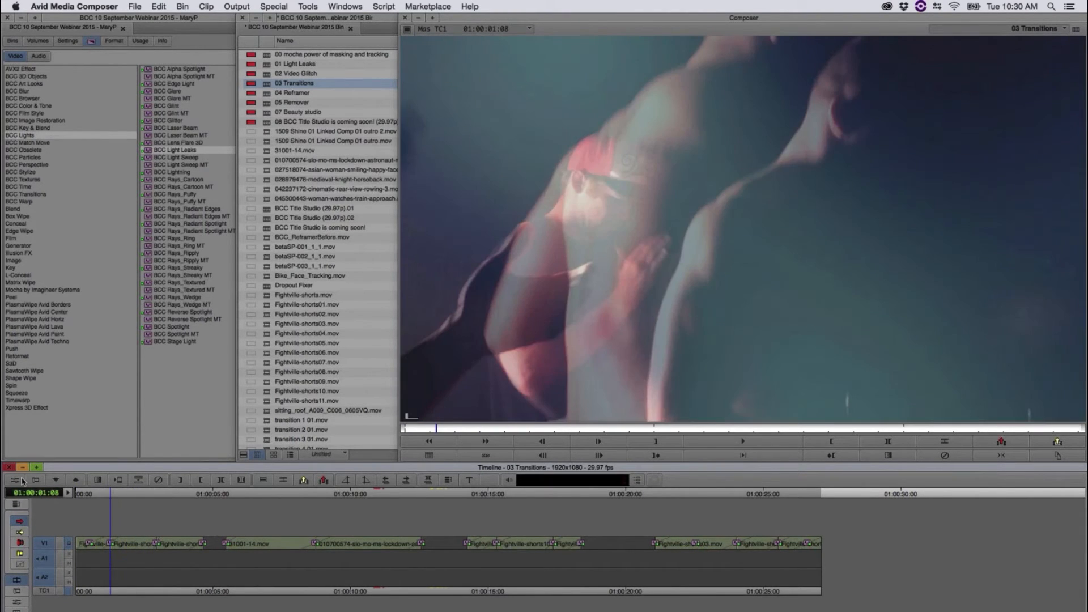
# Step: Open the BCC Light Leaks Dissolve on the second transition and adjust its on-screen curves, making the dissolve ramp more gradual and the light peak sharper
pyautogui.click(22, 481)
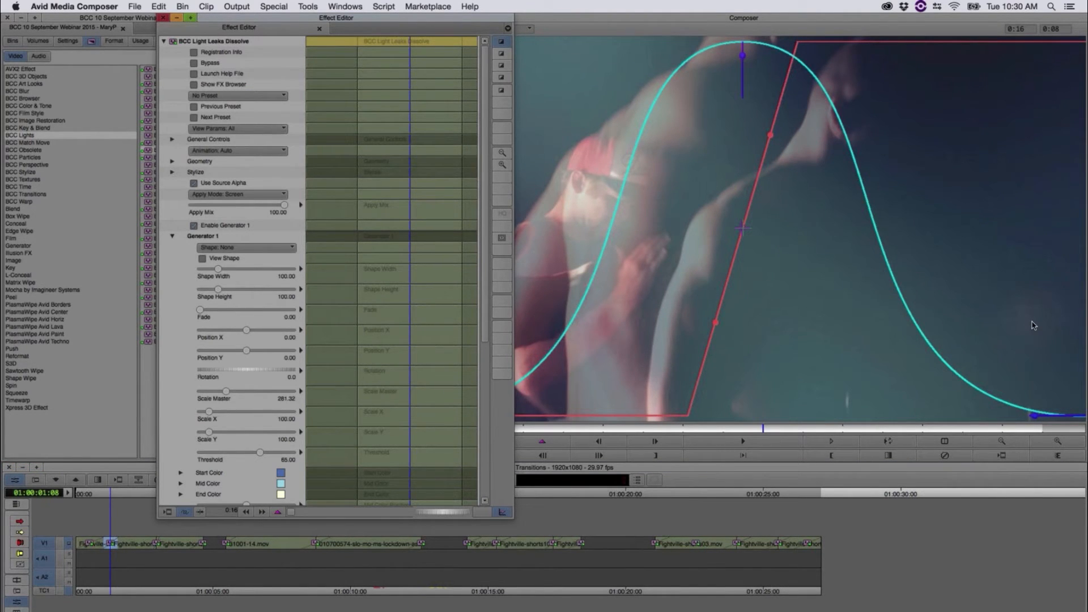
pyautogui.click(1035, 416)
pyautogui.moveTo(1039, 394); pyautogui.dragTo(1048, 371)
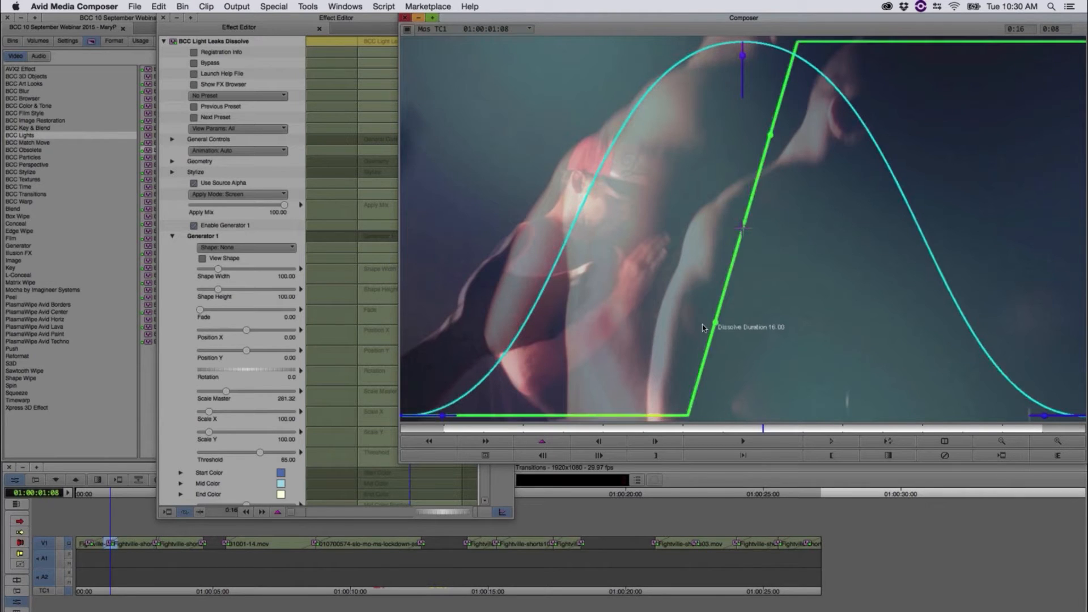
pyautogui.moveTo(703, 327); pyautogui.dragTo(682, 312)
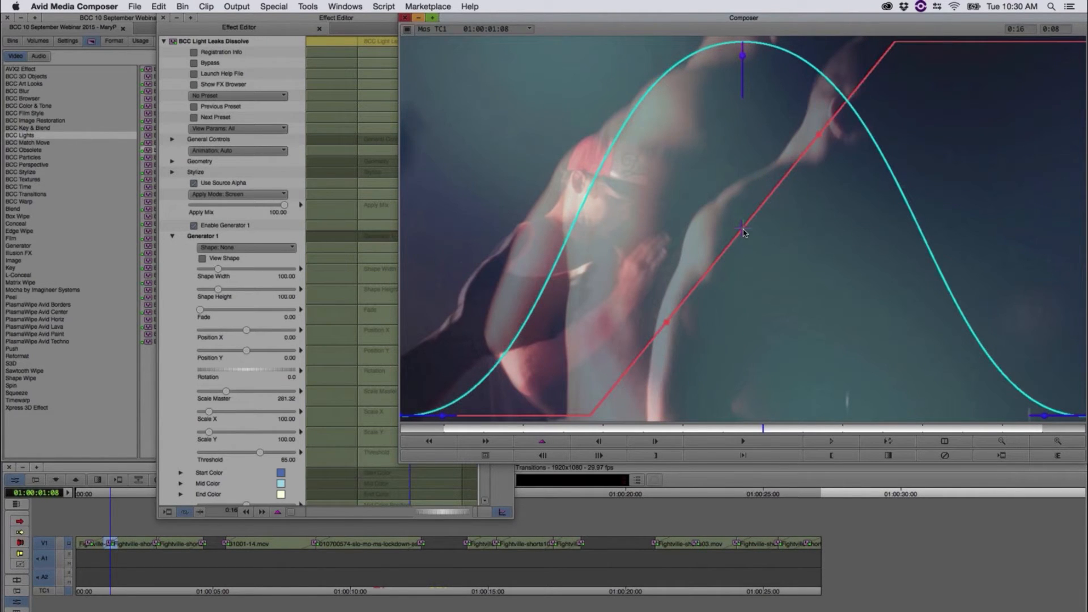
pyautogui.moveTo(746, 227); pyautogui.dragTo(765, 244)
pyautogui.moveTo(742, 56); pyautogui.dragTo(742, 55)
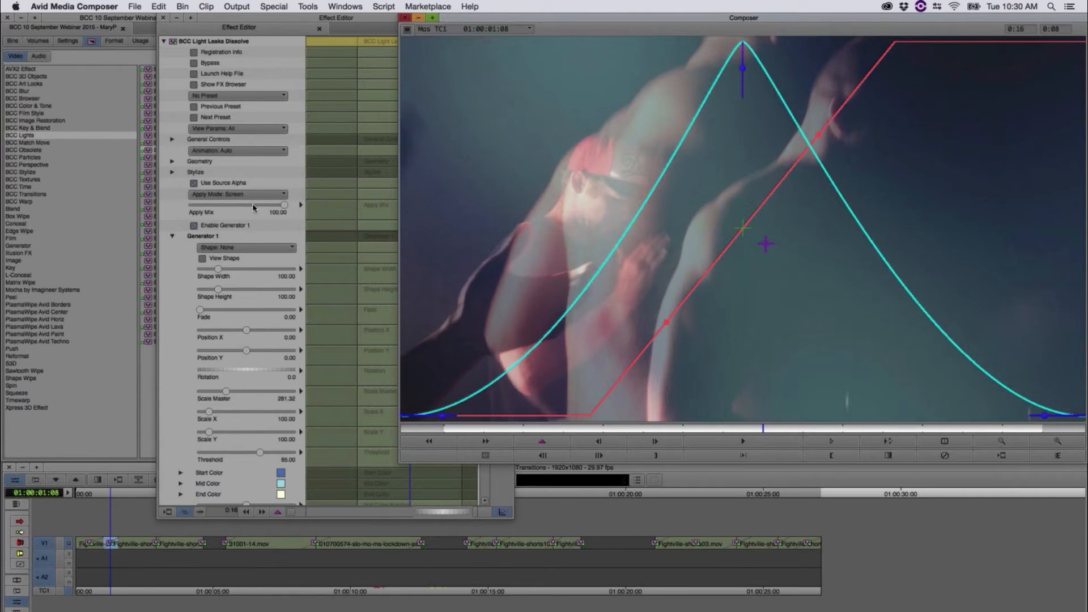
# Step: Examine the BCC Light Leaks Dissolve parameters, from Generator 1's shape, colour and texture settings to the additional generators
pyautogui.click(257, 21)
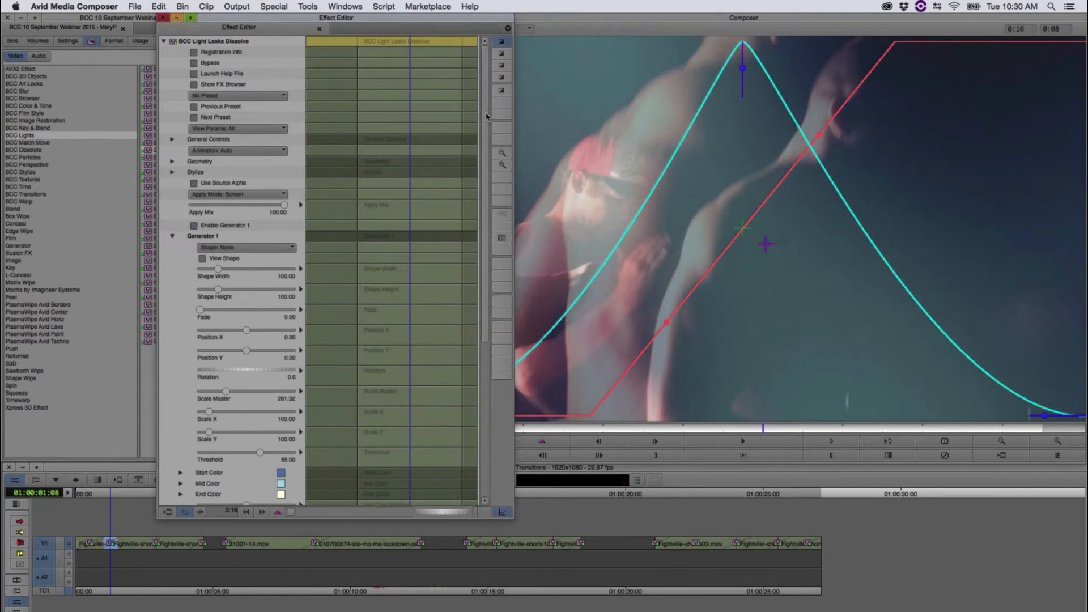
pyautogui.scroll(-1, 458, 275)
pyautogui.scroll(-10, 457, 275)
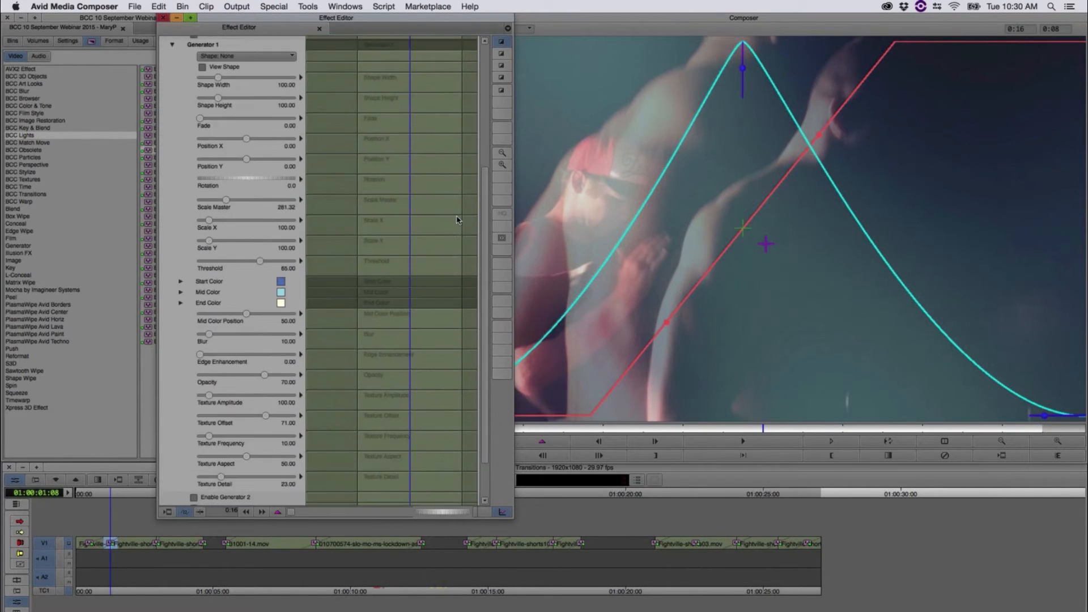
pyautogui.scroll(1, 264, 216)
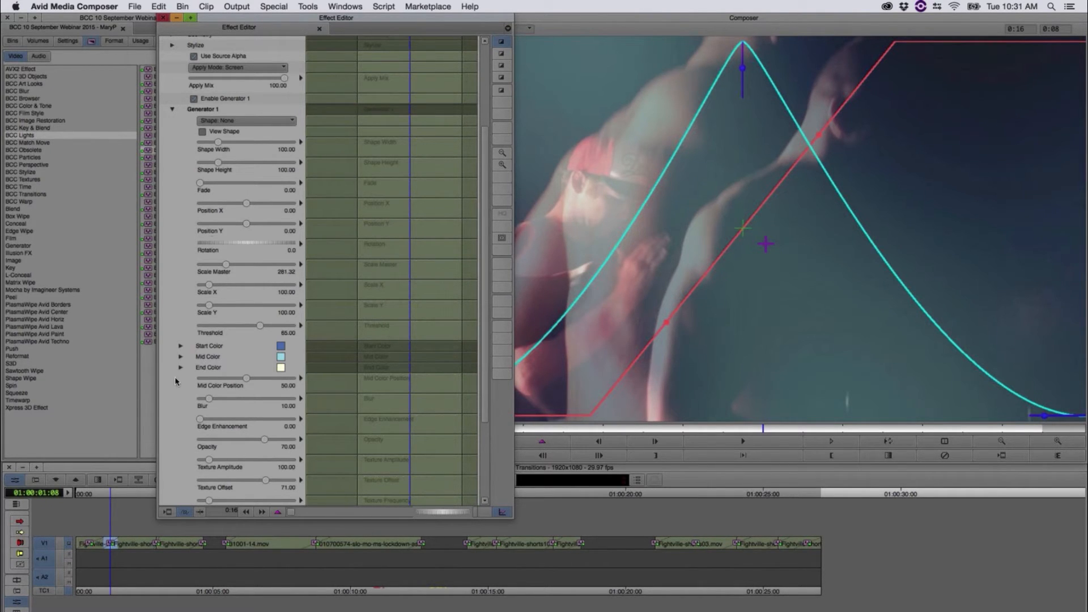
pyautogui.scroll(-5, 260, 283)
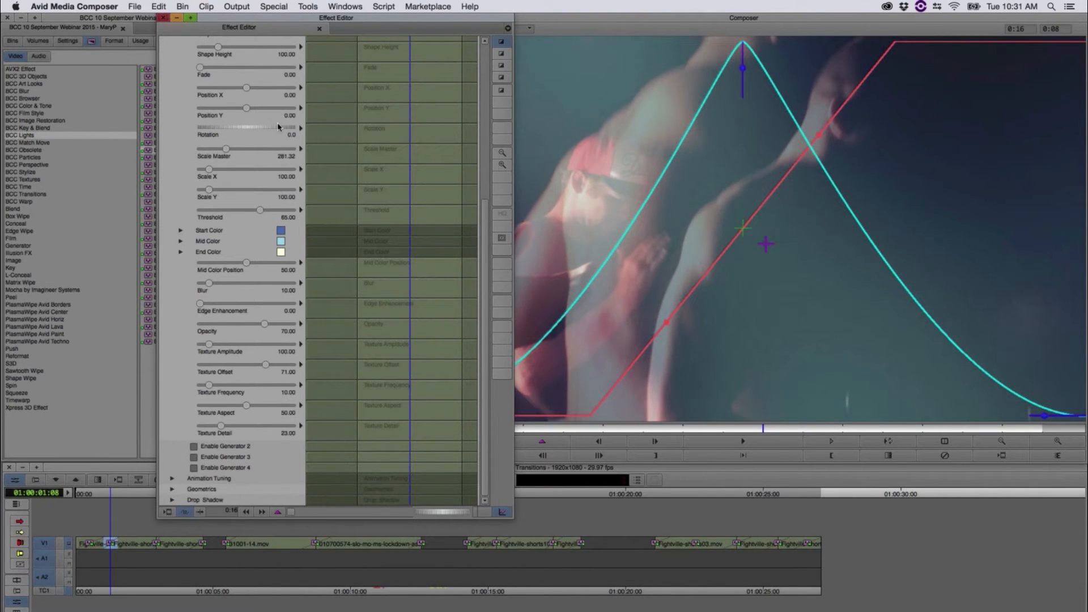
pyautogui.scroll(8, 476, 83)
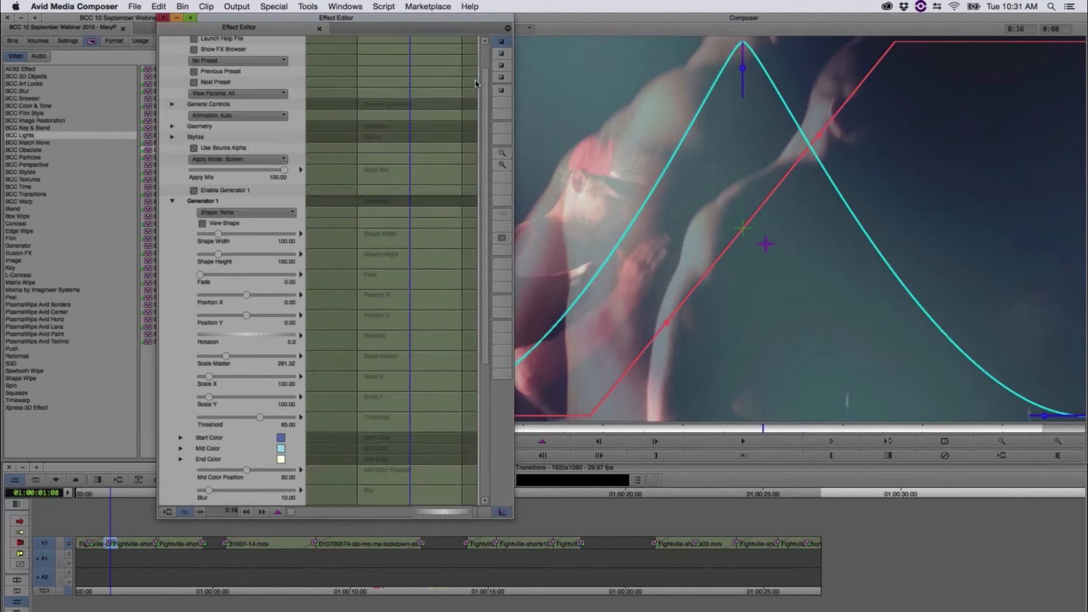
pyautogui.scroll(2, 476, 84)
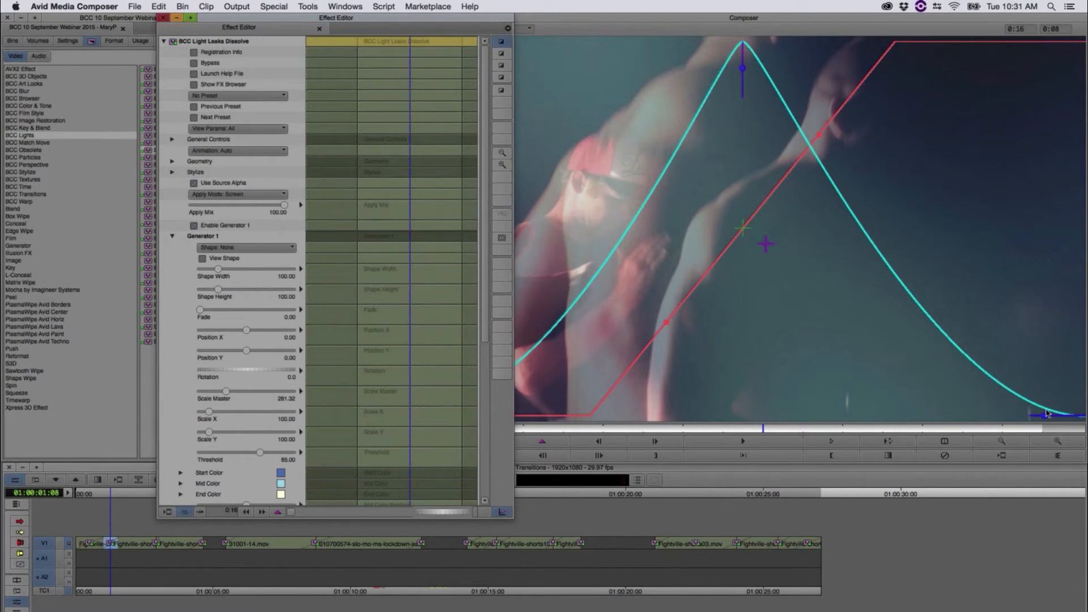
# Step: Straighten both sides of the light curve, setting Ease Out to 0.00 and reducing Ease In, and scrub the transition to check it
pyautogui.moveTo(1044, 414); pyautogui.dragTo(1056, 414)
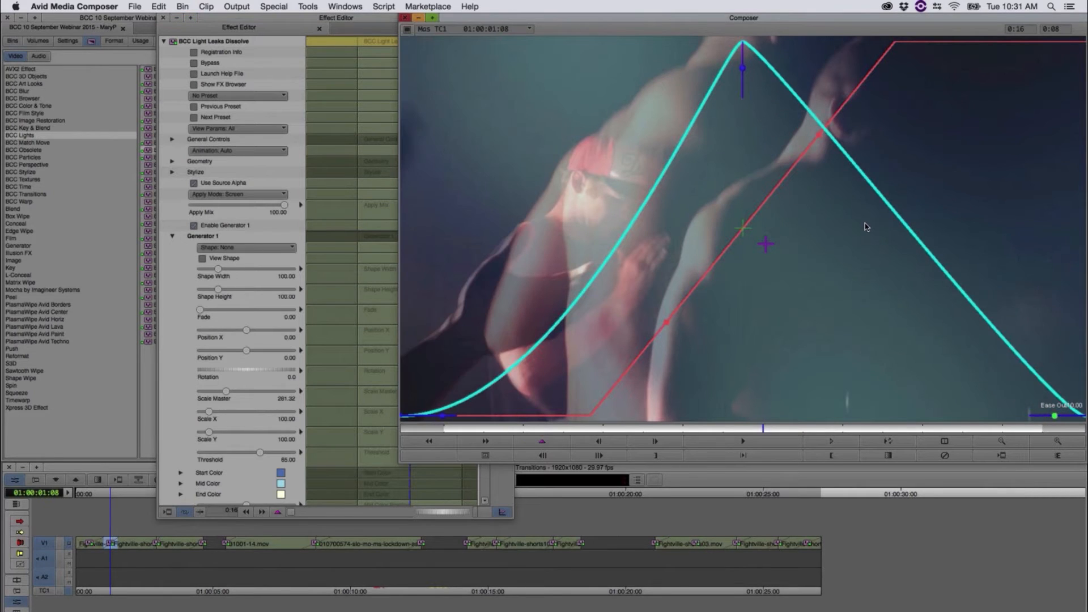
pyautogui.moveTo(444, 418); pyautogui.dragTo(428, 415)
pyautogui.click(98, 495)
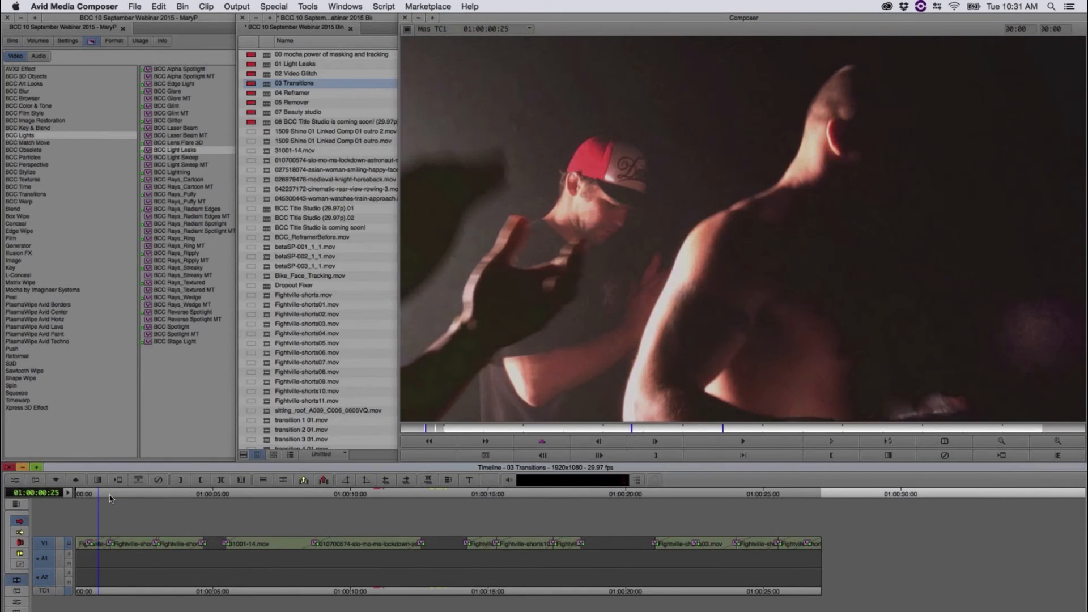
pyautogui.moveTo(109, 495); pyautogui.dragTo(109, 520)
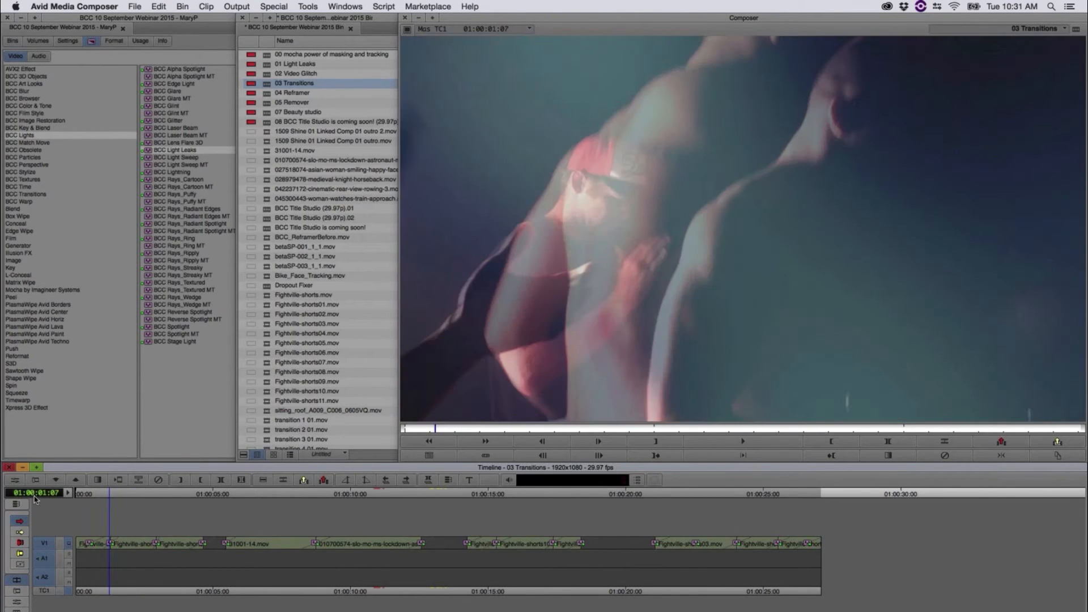
# Step: Reopen the BCC Light Leaks Dissolve settings and enable Generators 2, 3 and 4
pyautogui.click(15, 482)
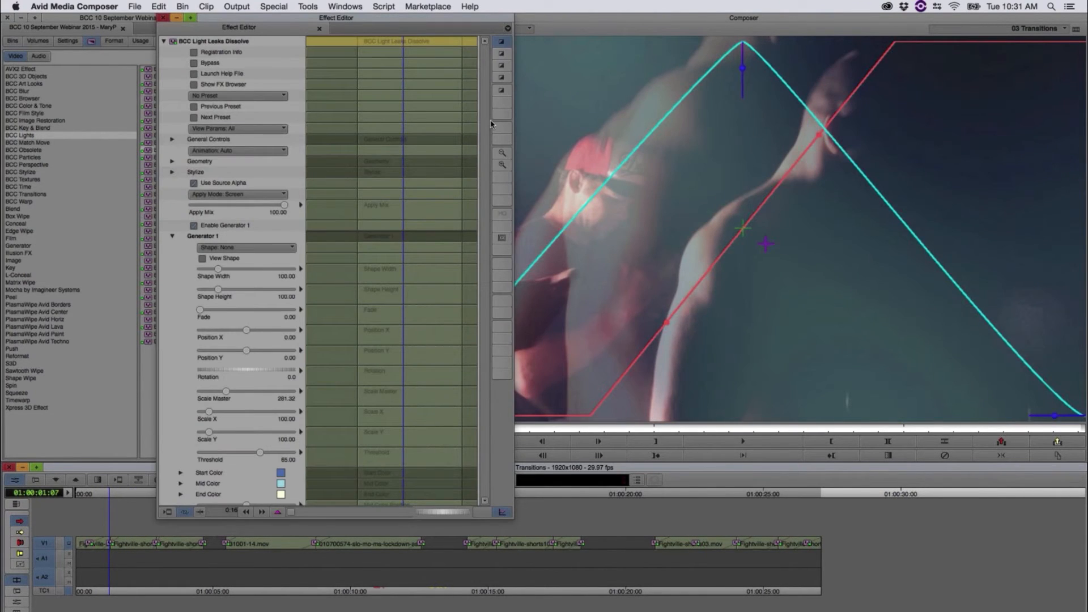
pyautogui.scroll(-5, 477, 216)
pyautogui.click(194, 457)
pyautogui.click(211, 489)
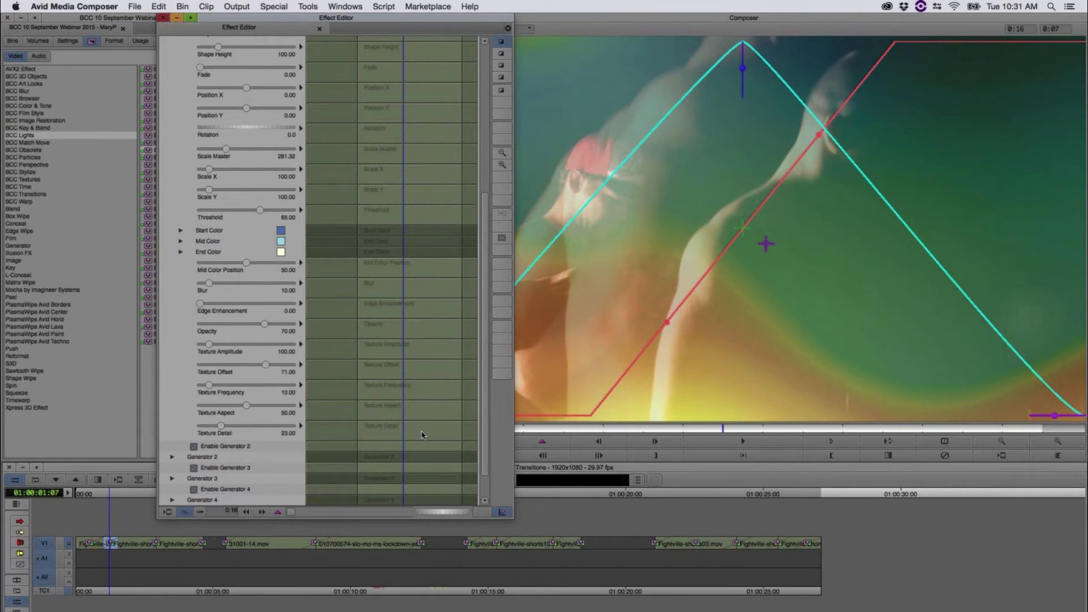
# Step: Scrub the transition with the extra generators, park at 01:00:01:11 and bring its BCC Light Leaks Dissolve settings back up
pyautogui.click(107, 498)
pyautogui.moveTo(98, 498)
pyautogui.mouseDown()
pyautogui.moveTo(124, 503)
pyautogui.moveTo(114, 503)
pyautogui.mouseUp()
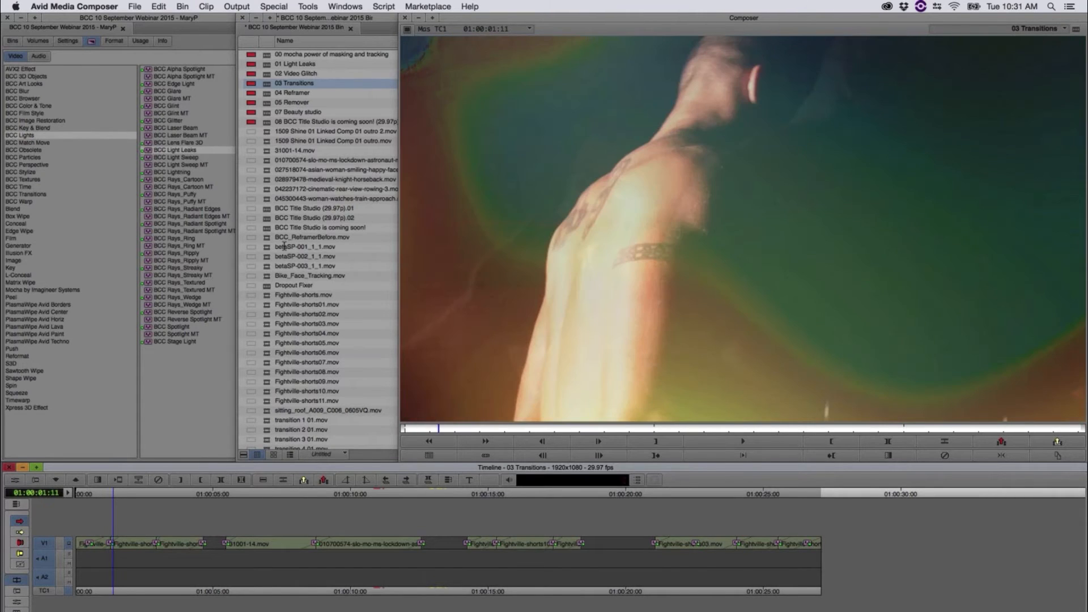
pyautogui.click(14, 480)
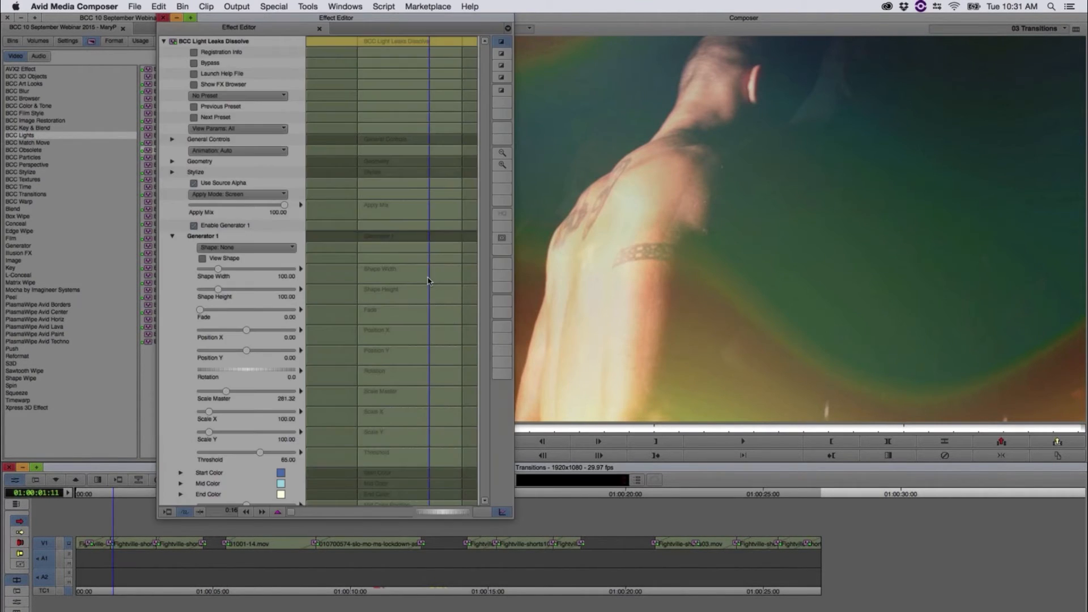
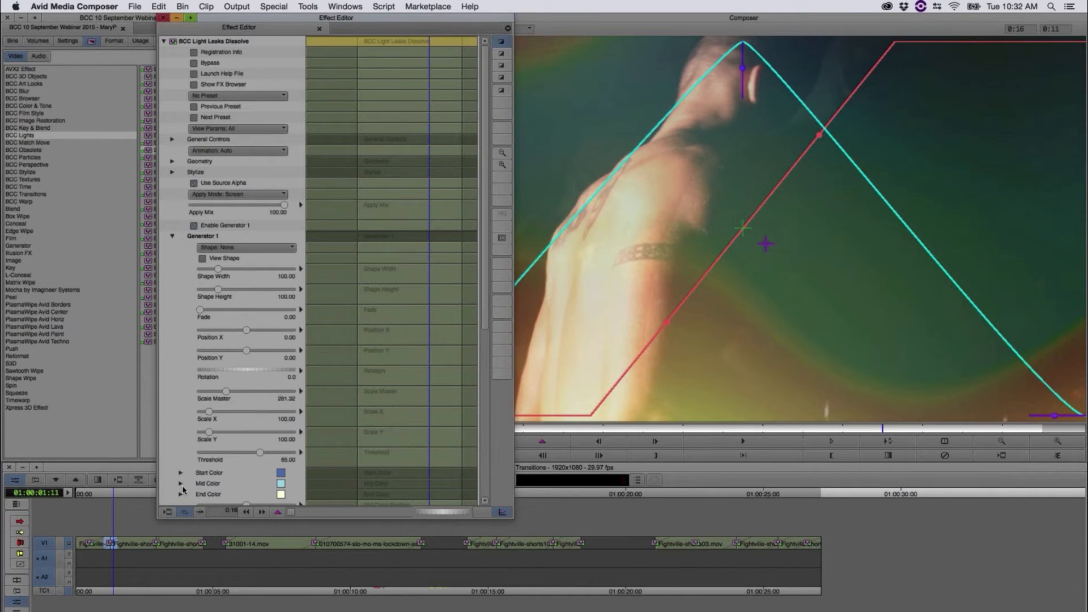
# Step: Scrub and play the opening transitions in the 03 Transitions timeline, through the glitch over the astronaut clip near 01:00:12:16
pyautogui.moveTo(117, 496); pyautogui.dragTo(156, 499)
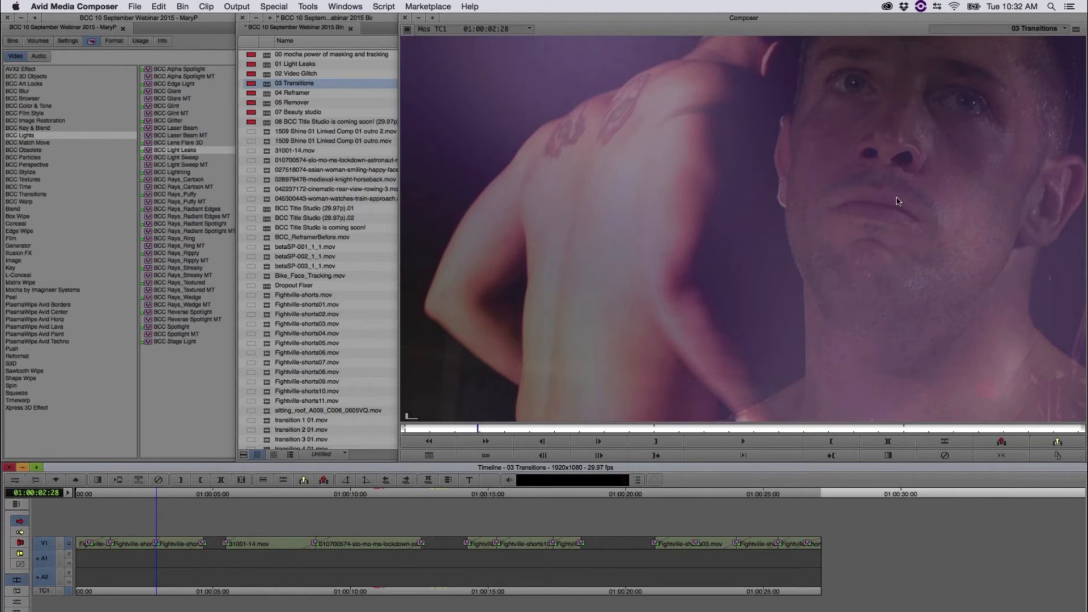
pyautogui.moveTo(159, 495); pyautogui.dragTo(417, 551)
pyautogui.press('space')
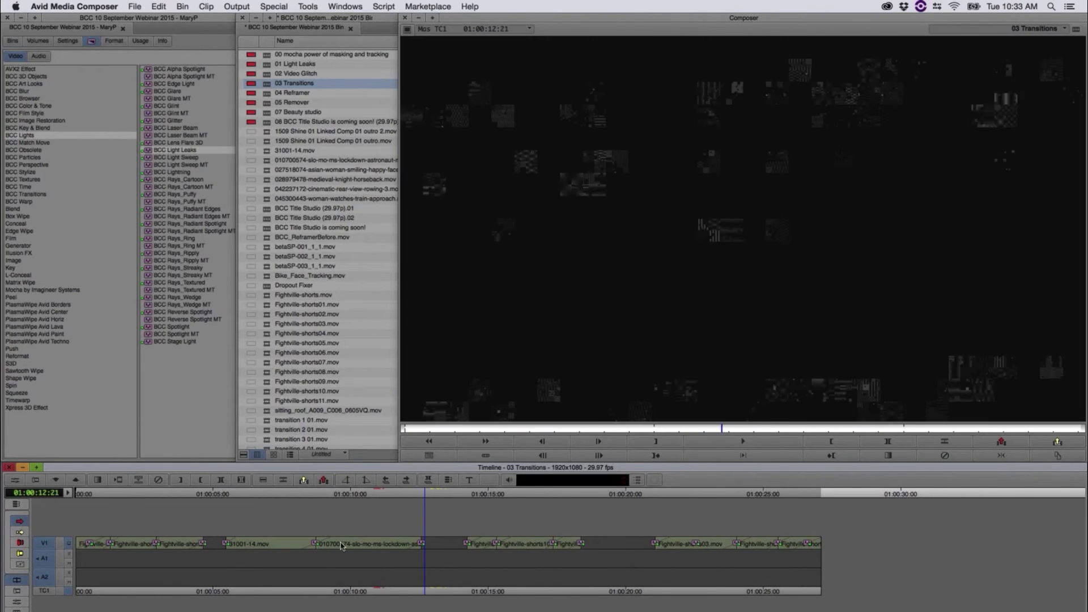
pyautogui.moveTo(340, 545); pyautogui.dragTo(418, 566)
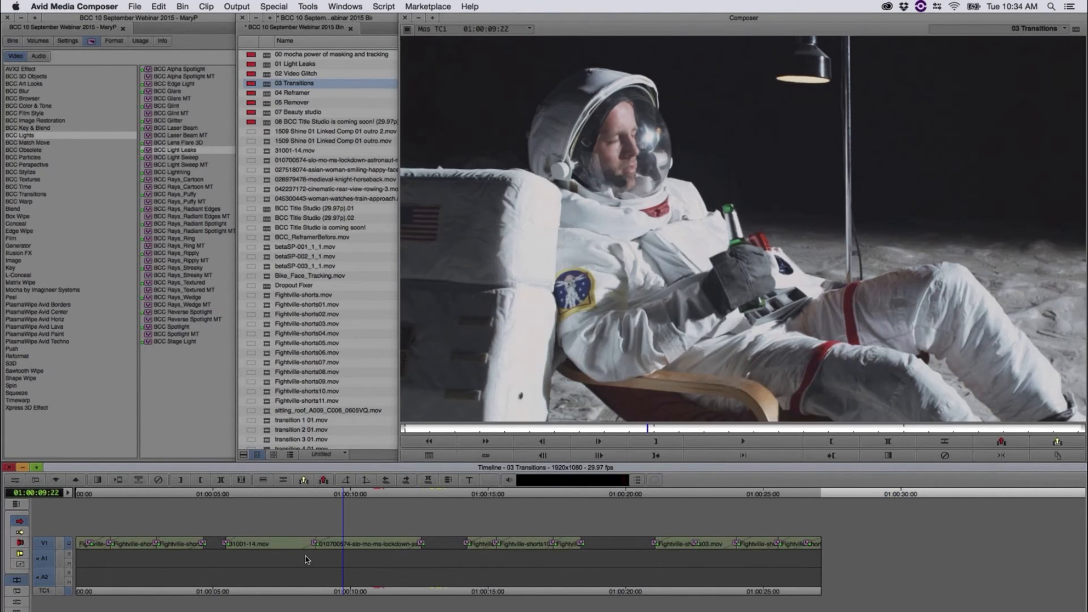
# Step: Open the BCC Cross Glitch settings at 01:00:08:23, raise Glitch Intensity to 65.86 and sharpen the curve's peak
pyautogui.moveTo(304, 559); pyautogui.dragTo(316, 555)
pyautogui.press('space')
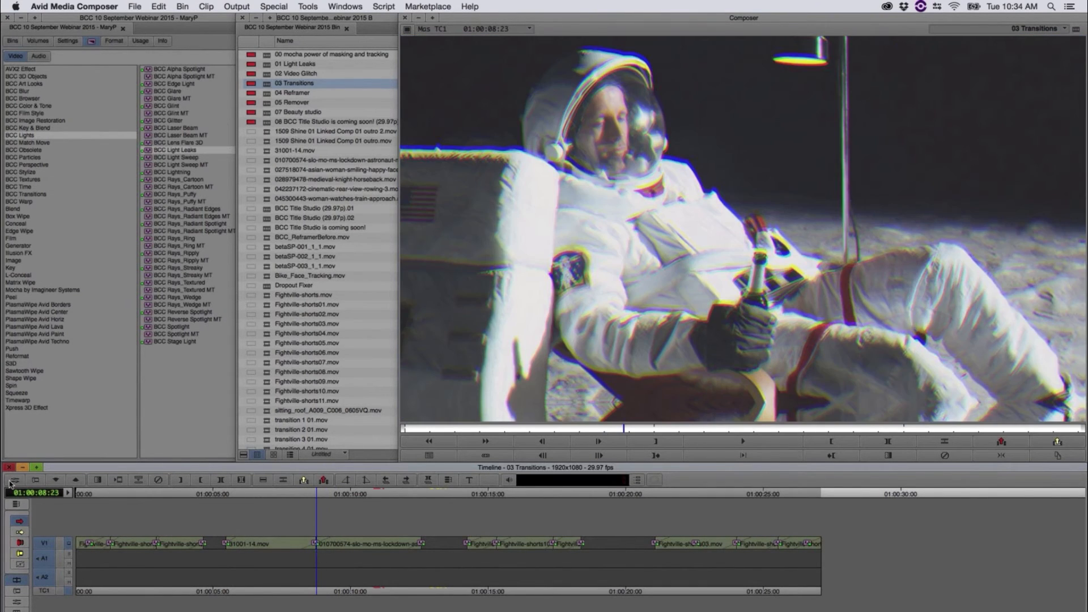
pyautogui.click(11, 480)
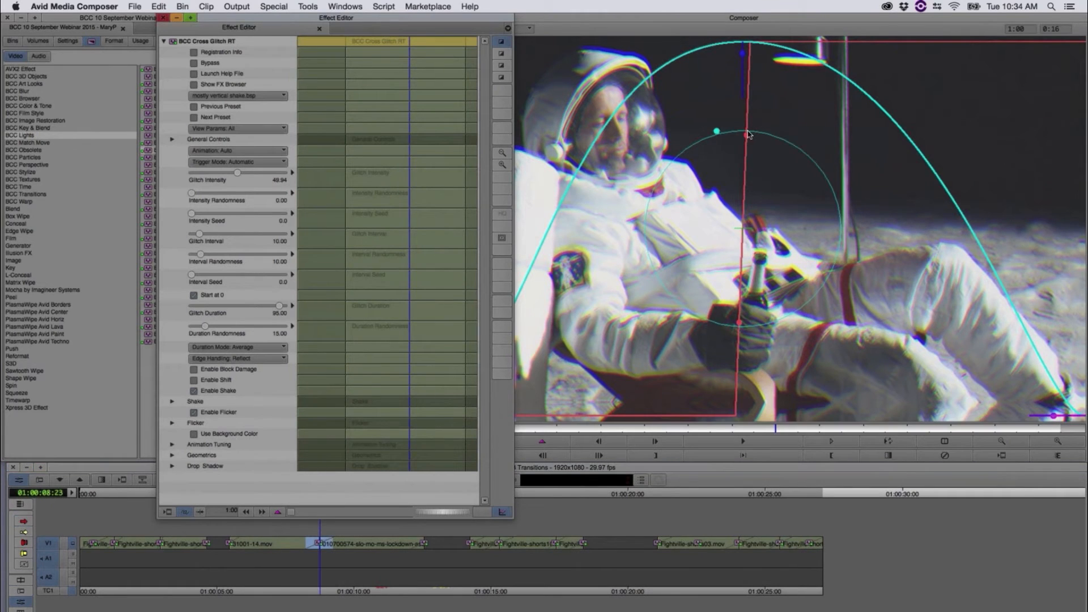
pyautogui.click(710, 116)
pyautogui.moveTo(750, 64); pyautogui.dragTo(744, 68)
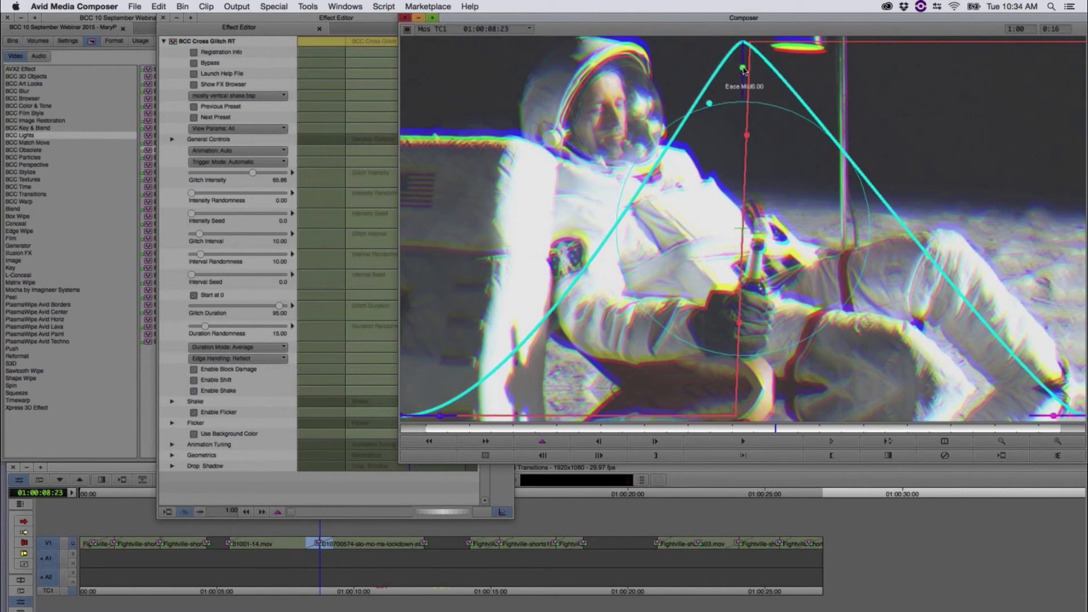
# Step: Check the adjusted Cross Glitch transition between the shuttle launch and astronaut clips at several frames, ending at 01:00:08:23
pyautogui.click(319, 525)
pyautogui.click(298, 494)
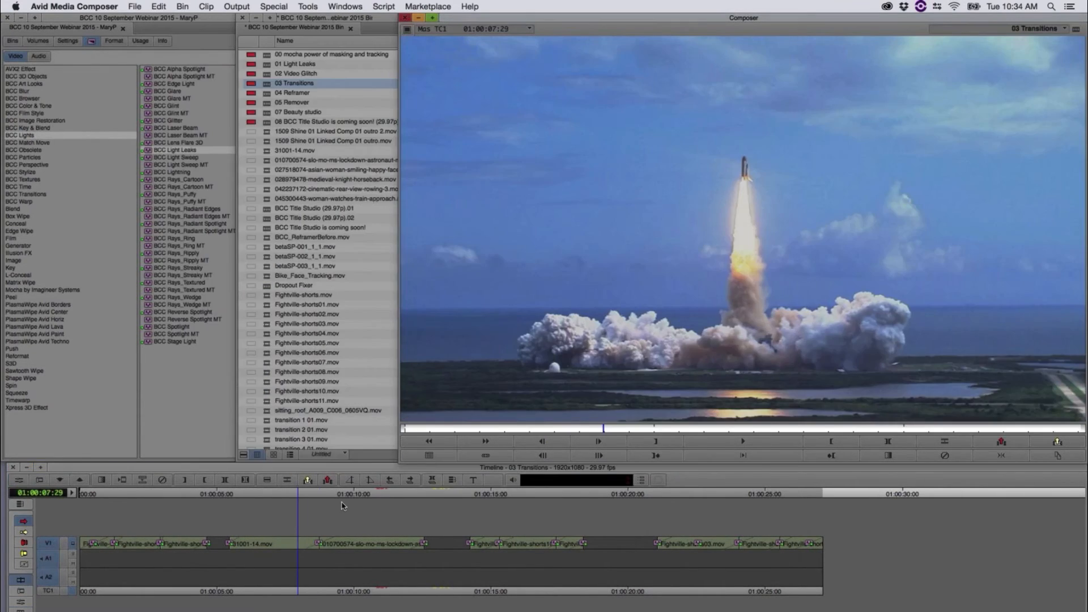
pyautogui.click(326, 509)
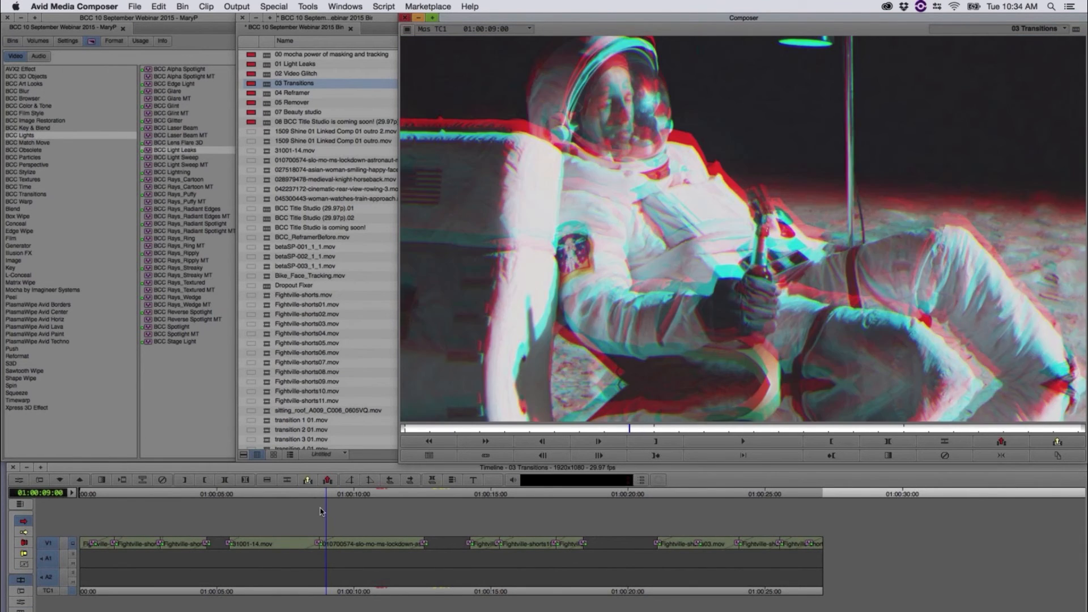
pyautogui.click(320, 512)
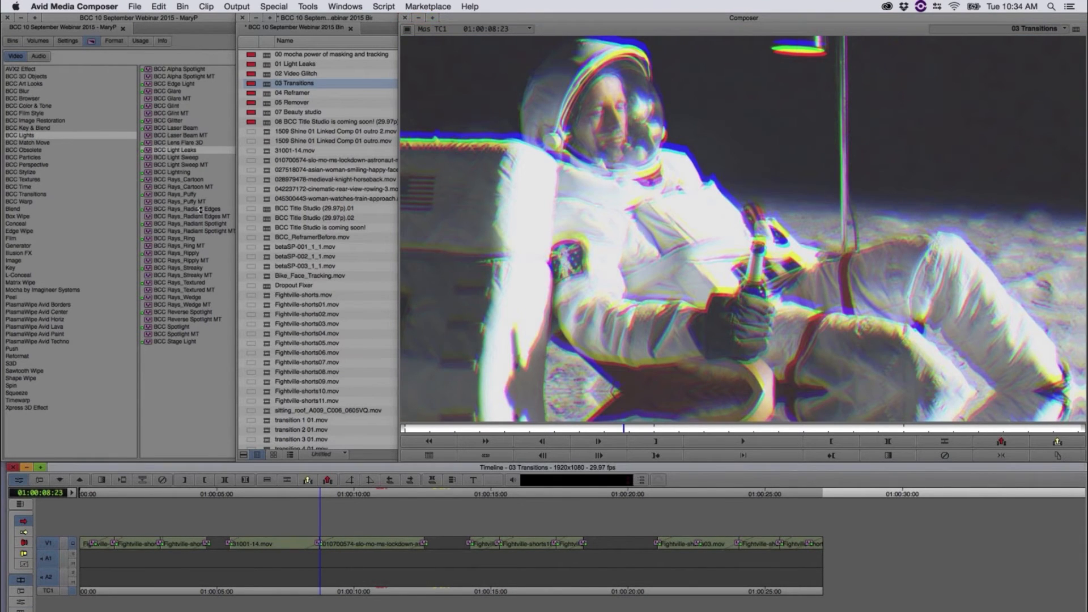
# Step: Preview Cross Glitch presets in the FX Browser, from jitter and X shake to line dupe Y shake, scrubbing the transition
pyautogui.press("'")
pyautogui.click(194, 84)
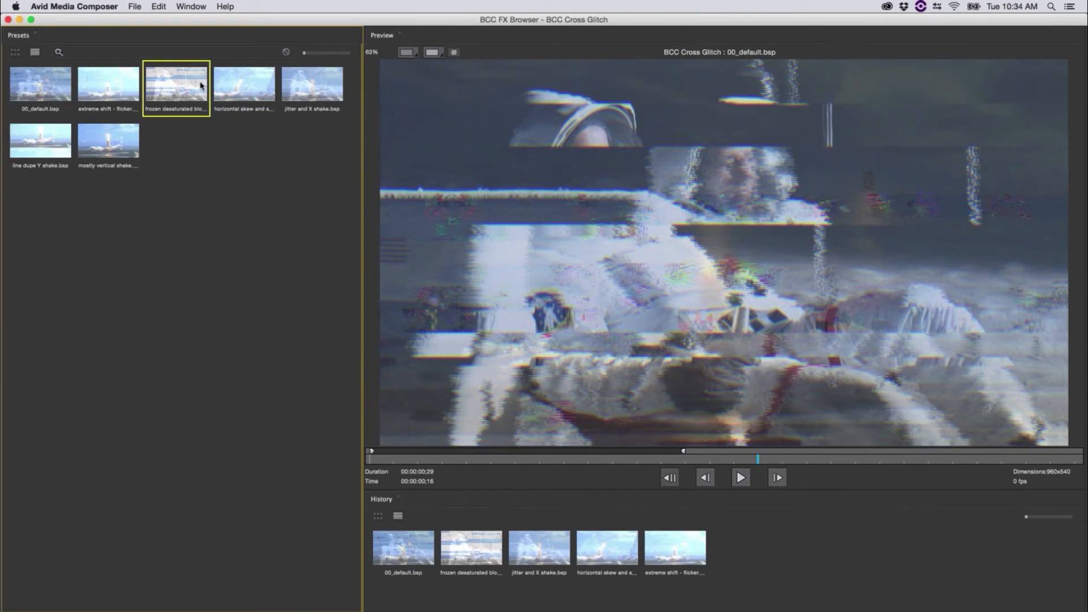
pyautogui.click(308, 86)
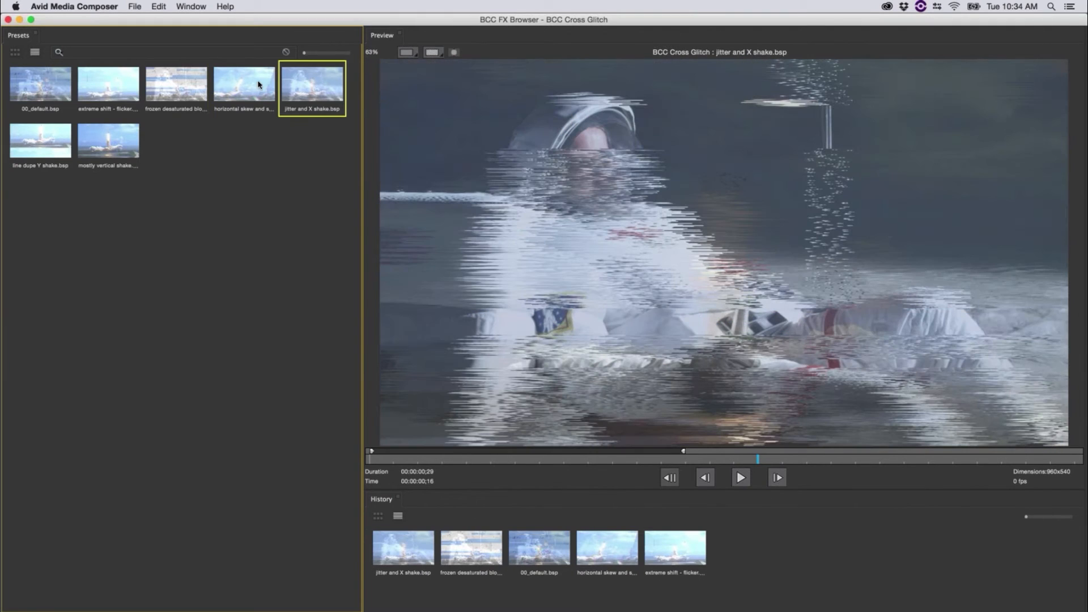
pyautogui.click(258, 85)
pyautogui.click(107, 140)
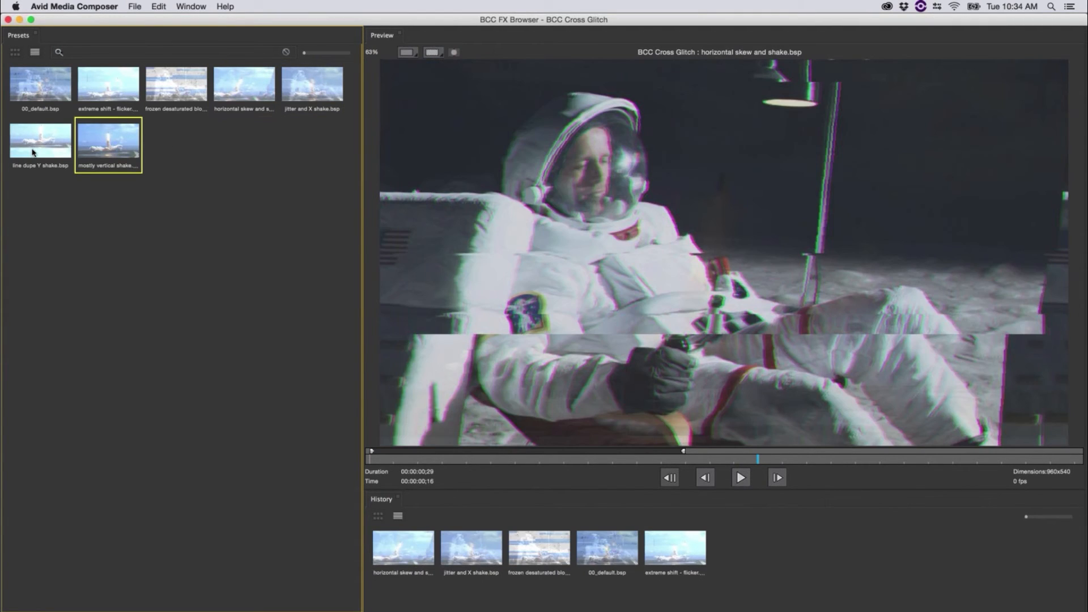
pyautogui.click(40, 140)
pyautogui.click(740, 479)
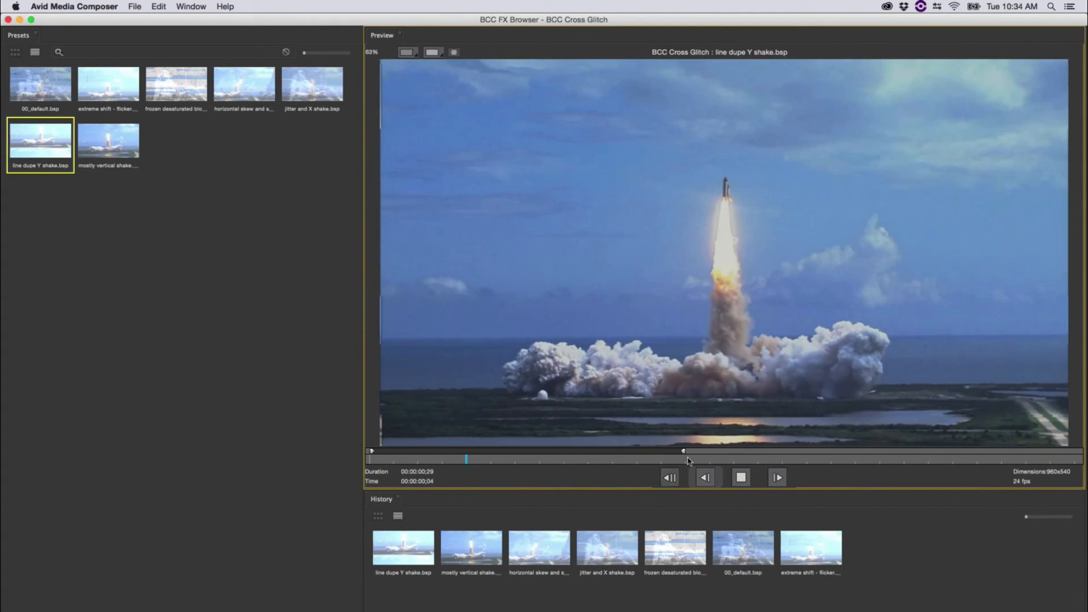
pyautogui.click(676, 461)
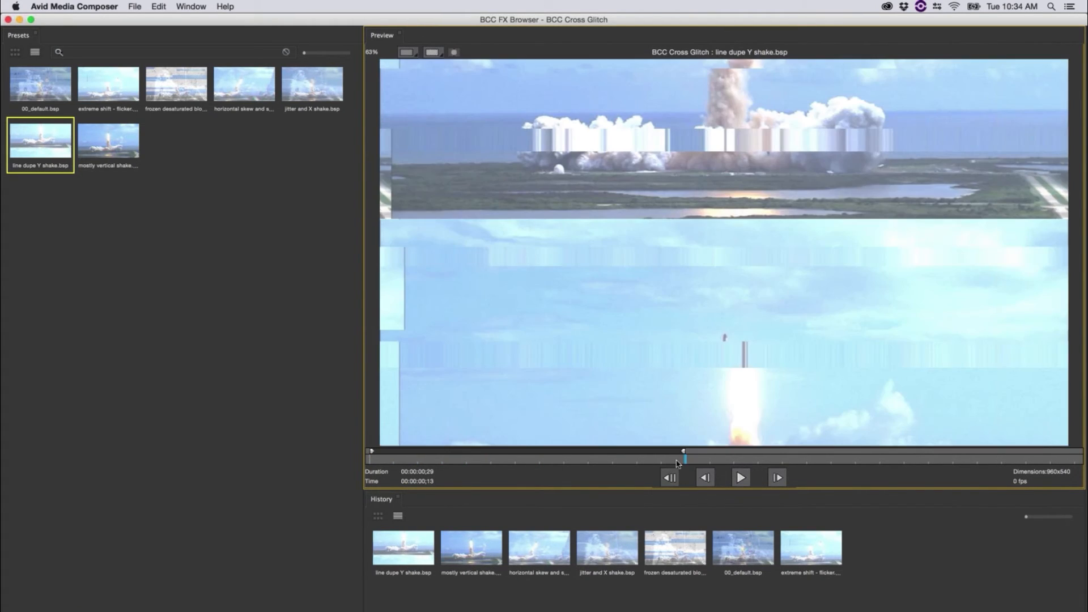
pyautogui.moveTo(677, 461); pyautogui.dragTo(710, 492)
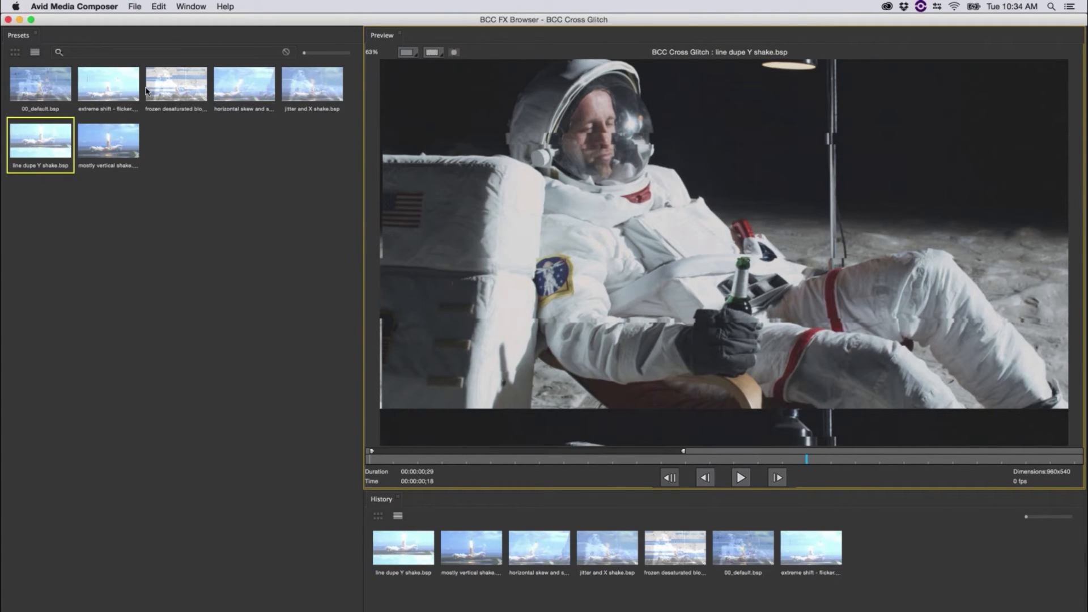
# Step: Try the frozen desaturated preset, choose the extreme shift - flicker preset, scrub its preview and apply it to the transition
pyautogui.click(176, 85)
pyautogui.click(108, 85)
pyautogui.moveTo(736, 460); pyautogui.dragTo(878, 462)
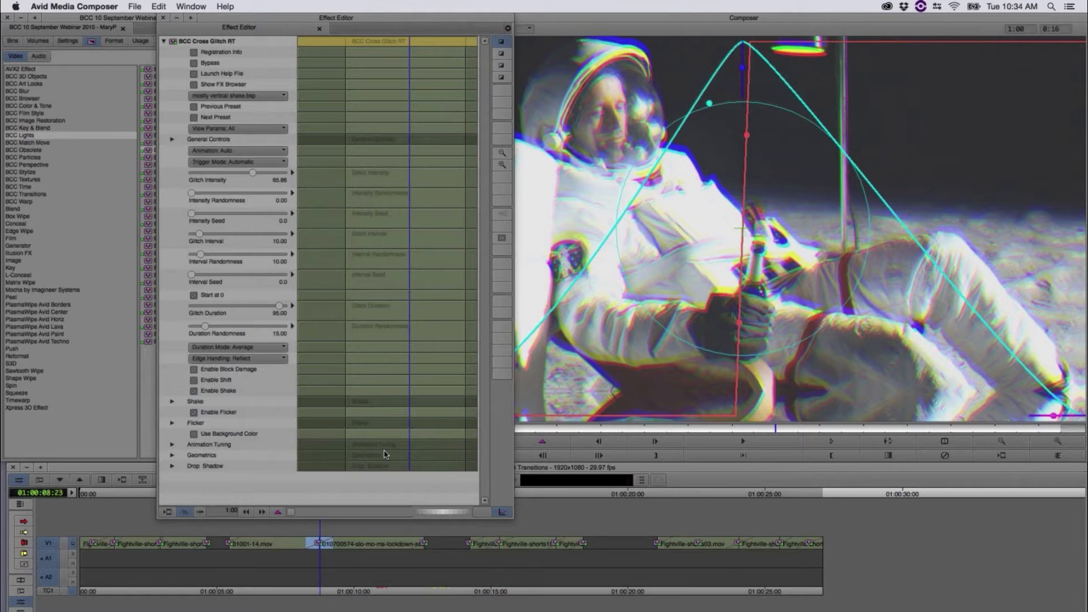
# Step: Scrub and play the Cross Glitch transition with the chosen preset, and bring up its settings at 01:00:08:16
pyautogui.click(319, 519)
pyautogui.click(317, 496)
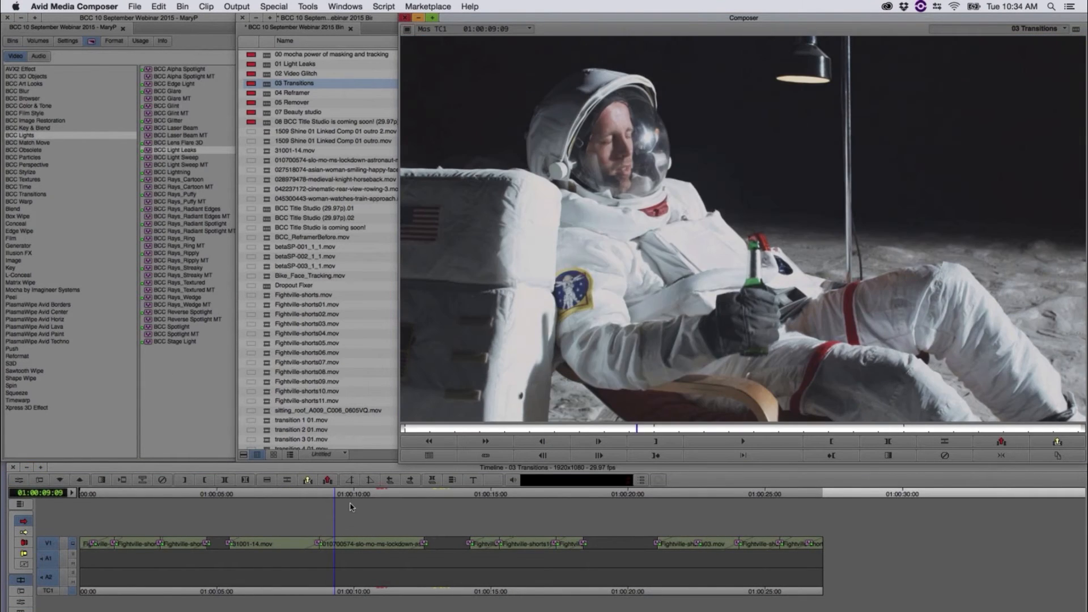
pyautogui.click(299, 495)
pyautogui.press('space')
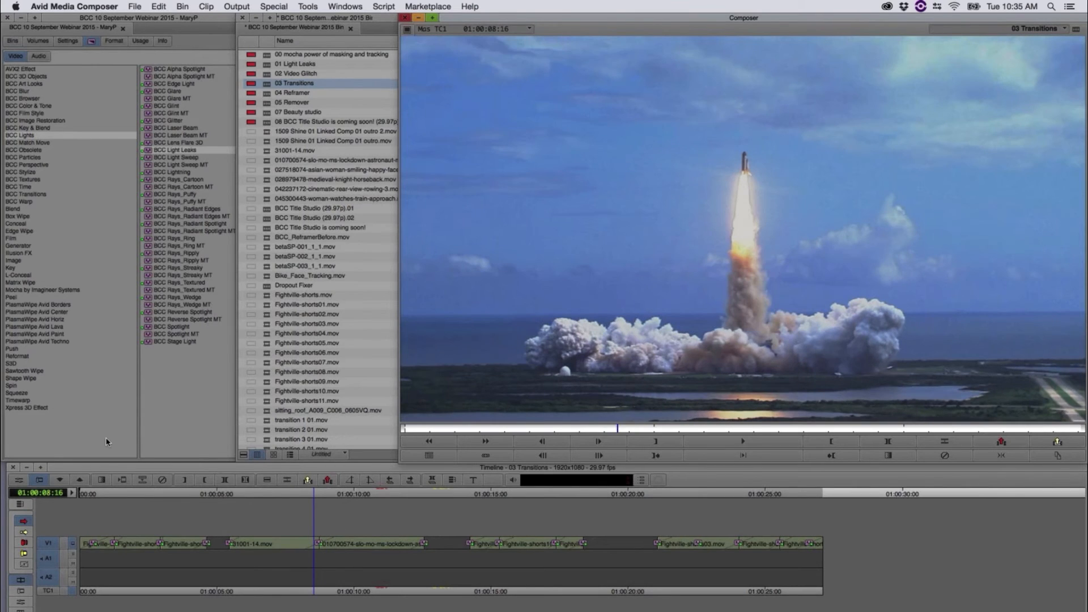
pyautogui.click(19, 480)
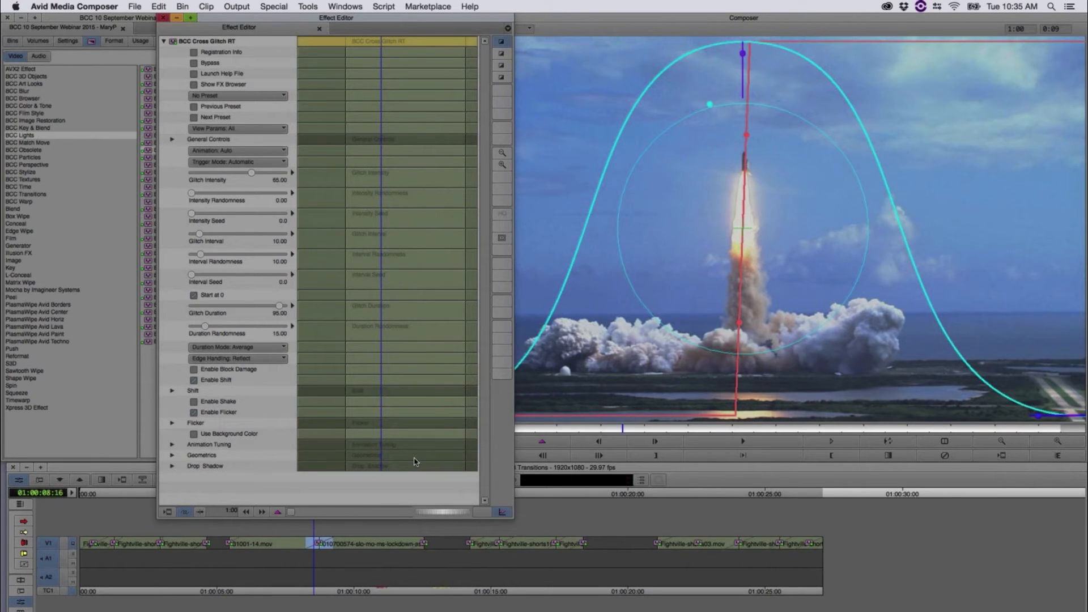
pyautogui.click(411, 527)
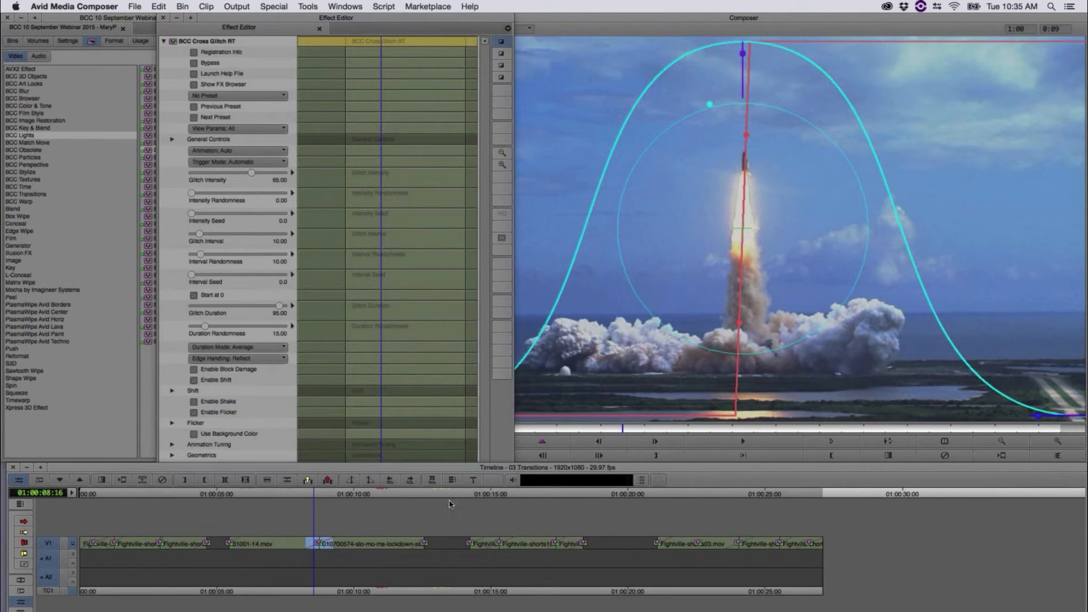
# Step: Scrub and play the transitions between the Fightville clips, from 01:00:14:01 to past the last one near 01:00:18:24
pyautogui.click(467, 497)
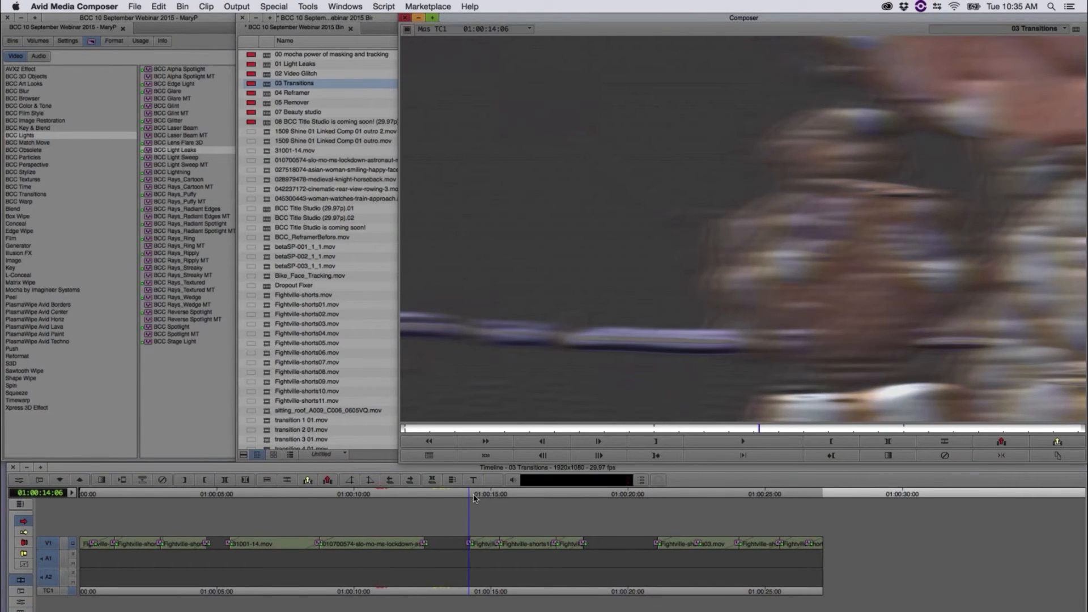
pyautogui.moveTo(474, 498); pyautogui.dragTo(584, 522)
pyautogui.click(475, 533)
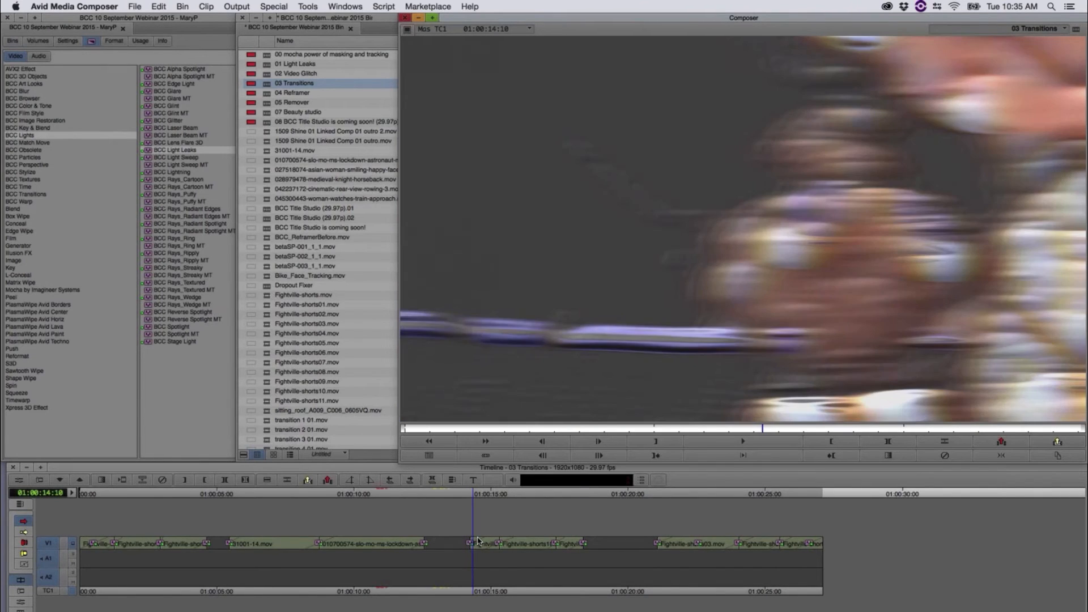
pyautogui.moveTo(477, 538); pyautogui.dragTo(508, 547)
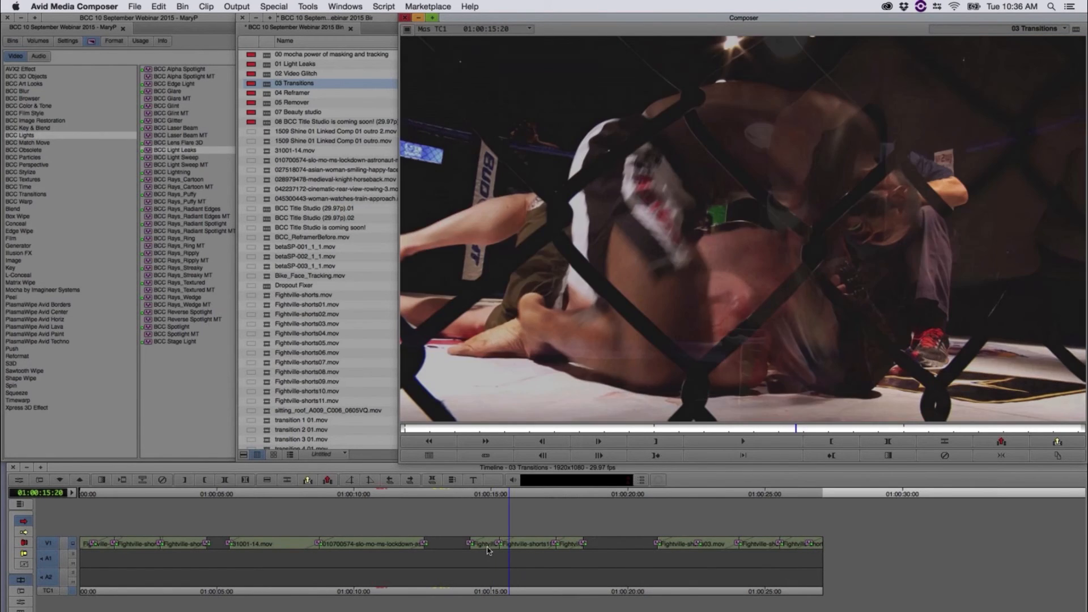
pyautogui.moveTo(487, 550)
pyautogui.mouseDown()
pyautogui.moveTo(580, 545)
pyautogui.moveTo(553, 548)
pyautogui.moveTo(582, 557)
pyautogui.moveTo(558, 559)
pyautogui.moveTo(578, 547)
pyautogui.moveTo(547, 548)
pyautogui.moveTo(576, 548)
pyautogui.moveTo(551, 539)
pyautogui.moveTo(586, 528)
pyautogui.mouseUp()
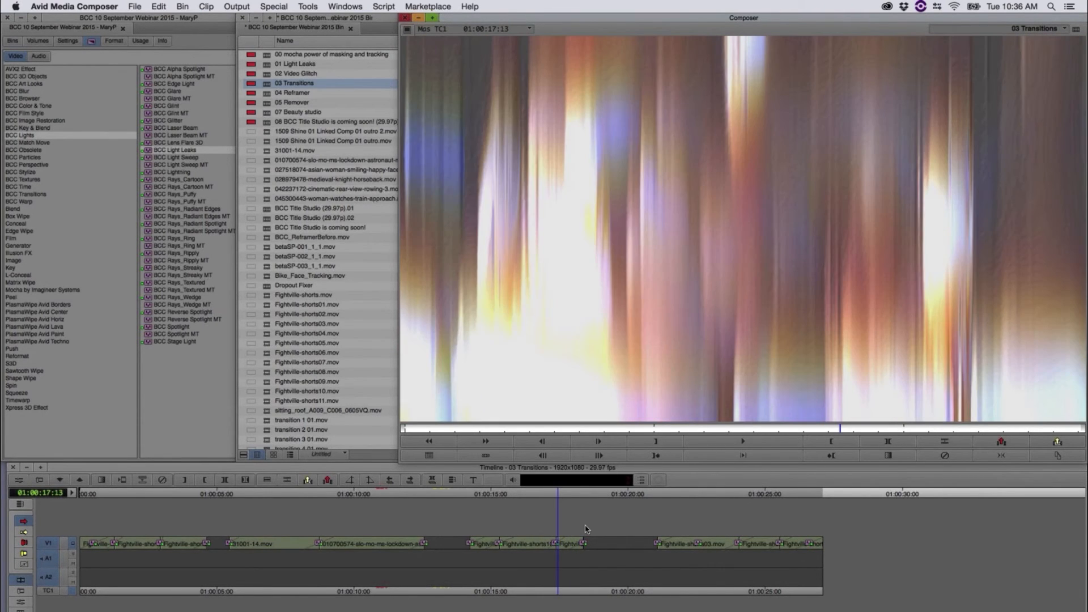
pyautogui.press('space')
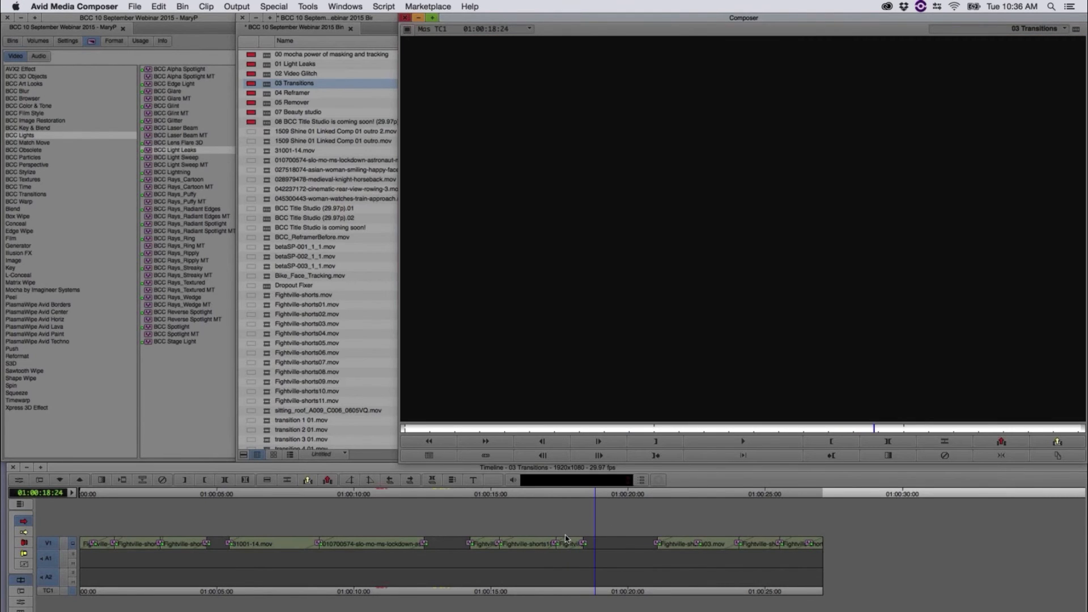
# Step: Open the BCC Cross Melt settings at 01:00:15:09, lengthen the Blur Duration curve and shorten the dissolve duration
pyautogui.moveTo(566, 538)
pyautogui.mouseDown()
pyautogui.moveTo(500, 547)
pyautogui.moveTo(554, 554)
pyautogui.moveTo(498, 553)
pyautogui.mouseUp()
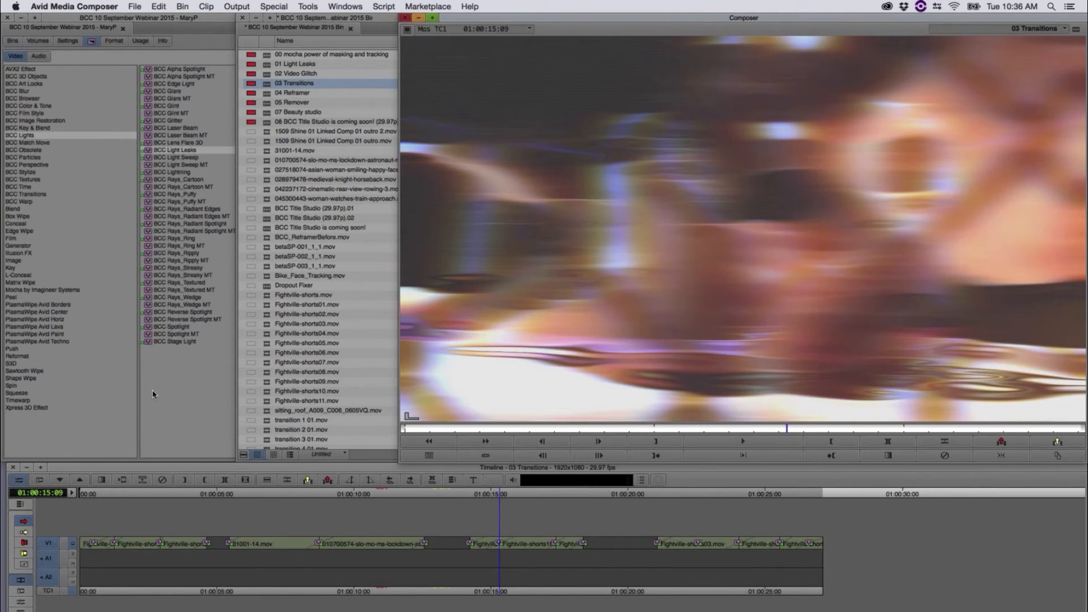
pyautogui.press('super+8')
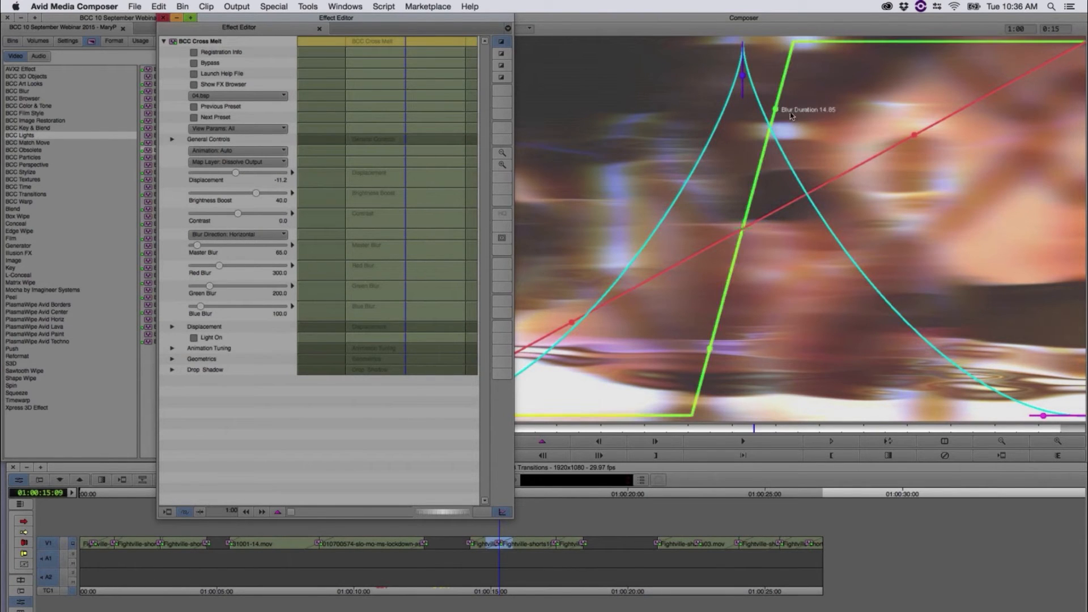
pyautogui.moveTo(791, 115); pyautogui.dragTo(920, 120)
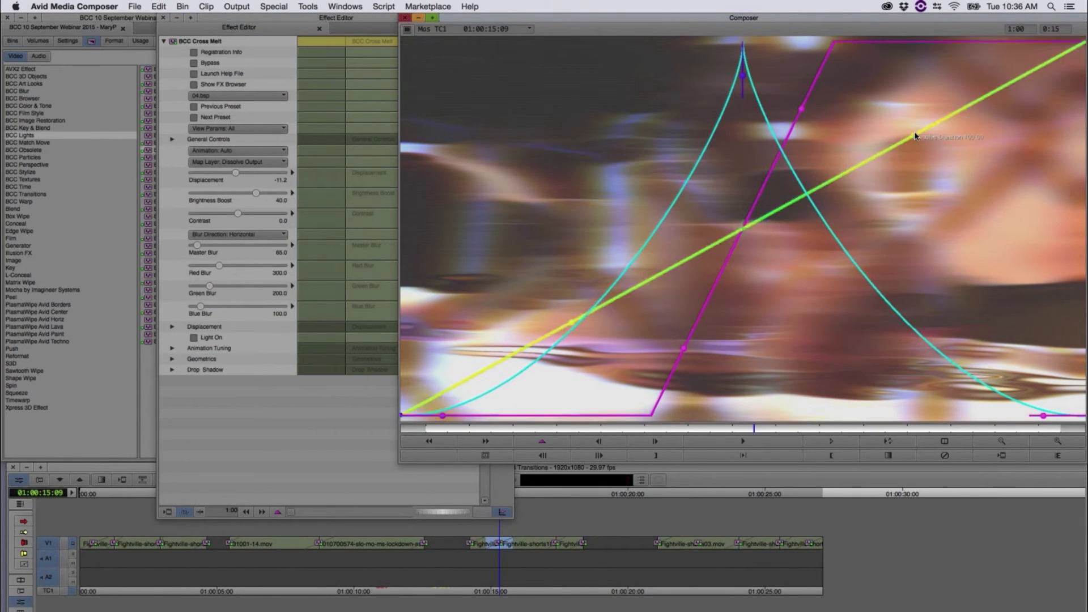
pyautogui.moveTo(918, 142); pyautogui.dragTo(912, 116)
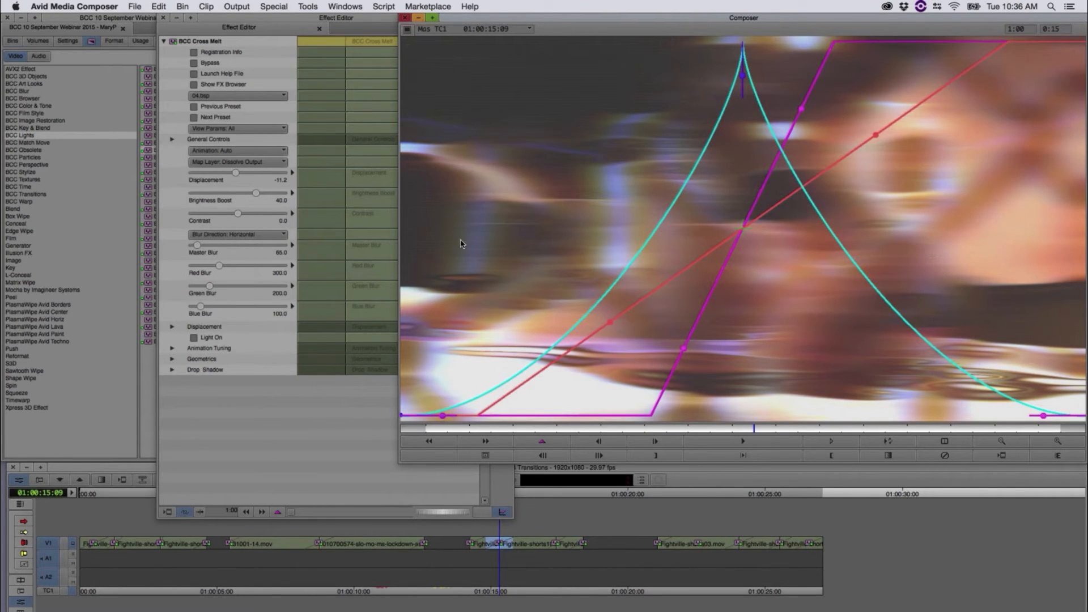
# Step: Set the Cross Melt Displacement to 157.5, Brightness Boost to 63.8, Contrast to -8.8 and Master Blur to 162.5
pyautogui.moveTo(234, 173); pyautogui.dragTo(265, 197)
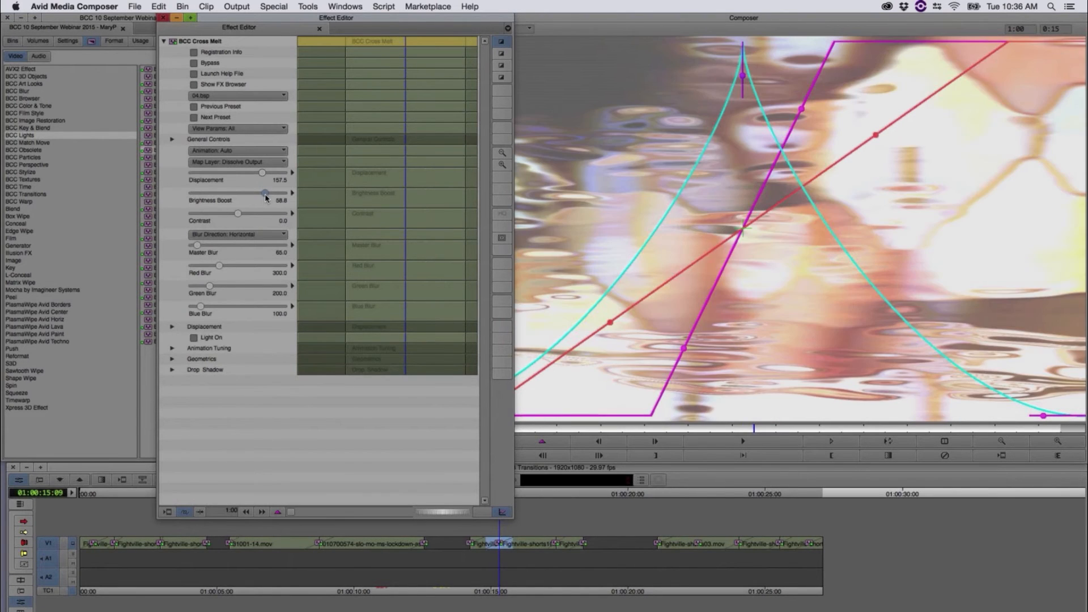
pyautogui.moveTo(237, 213); pyautogui.dragTo(234, 214)
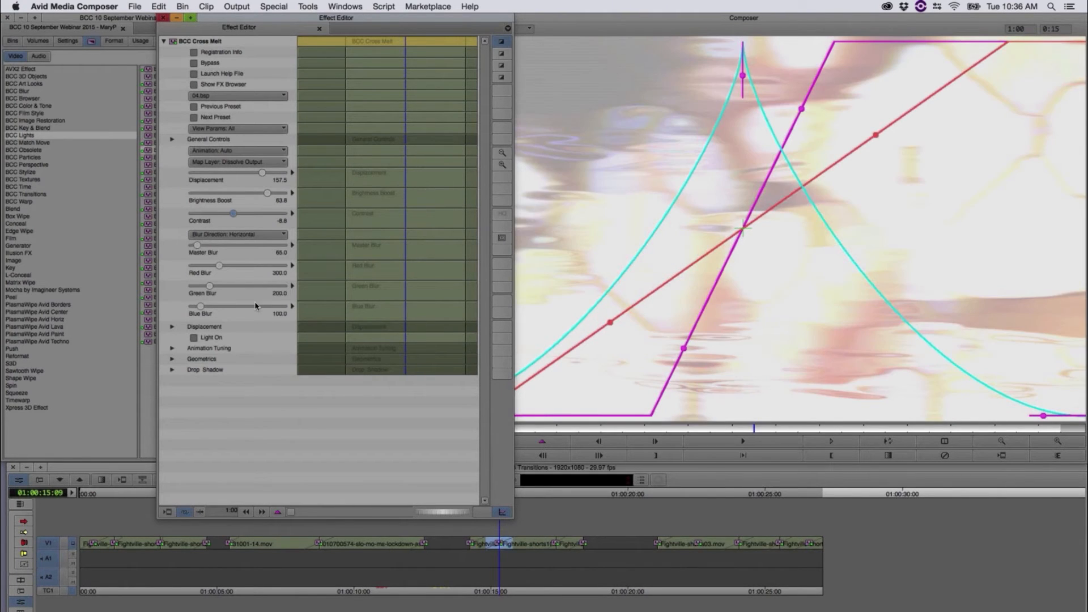
pyautogui.click(206, 246)
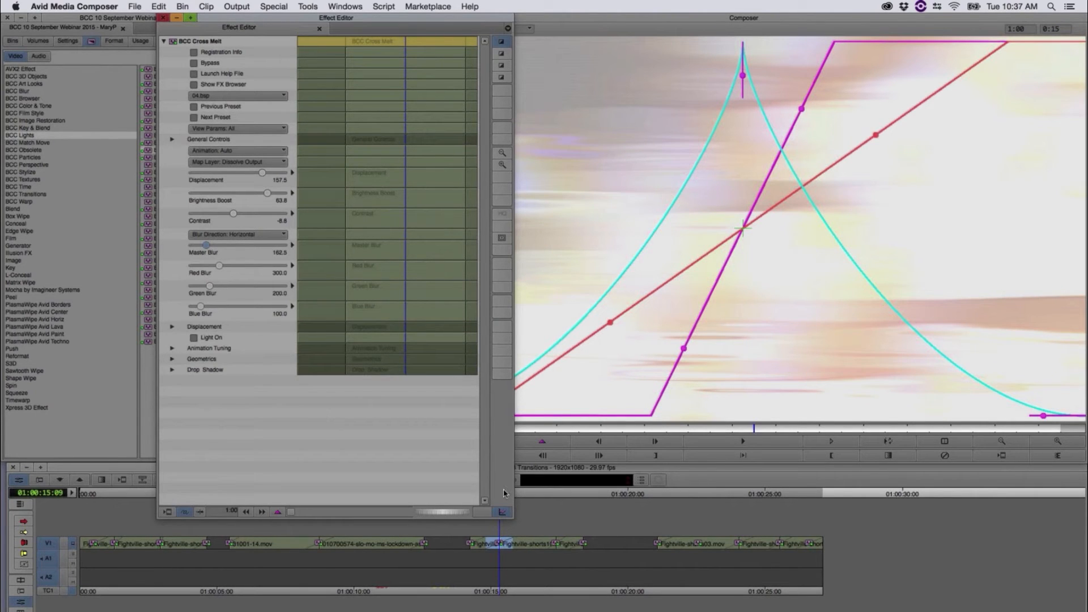
# Step: Scrub the modified Cross Melt transition between the Fightville clips to check it, ending at 01:00:15:25
pyautogui.click(535, 495)
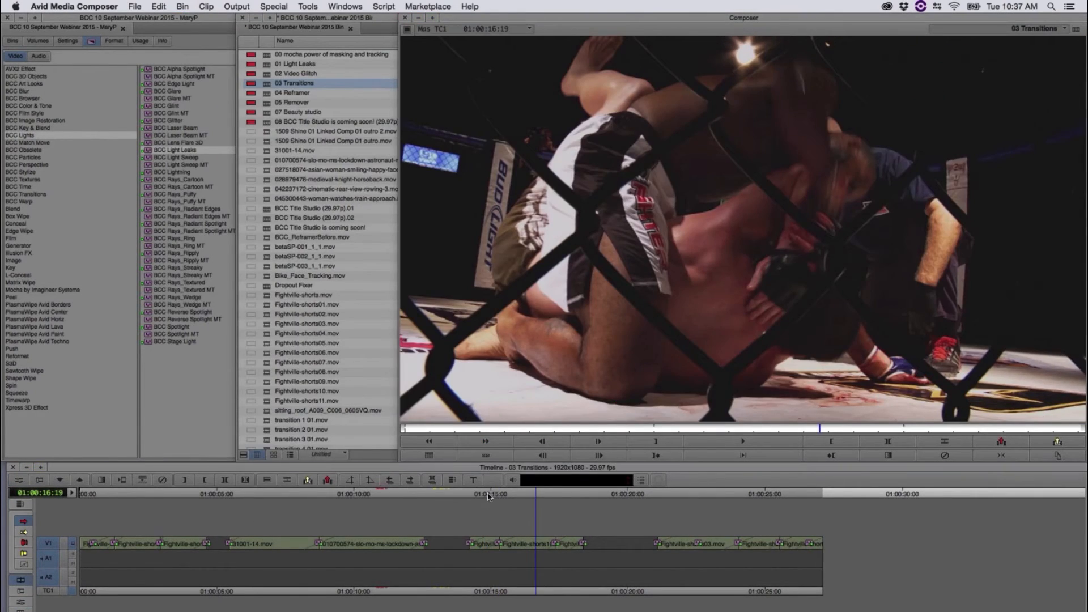
pyautogui.click(483, 494)
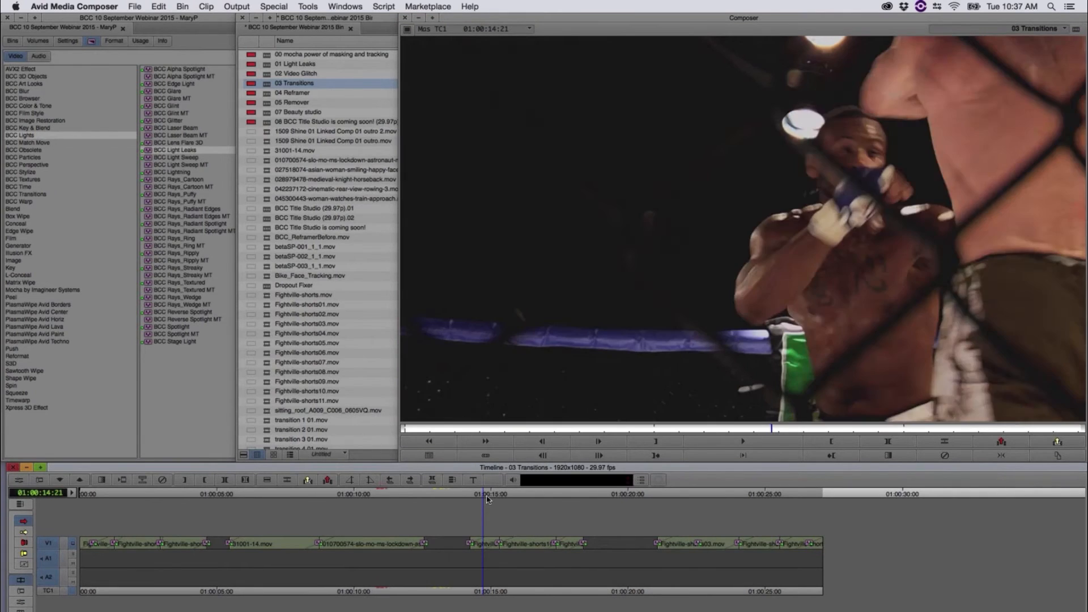
pyautogui.click(489, 496)
pyautogui.moveTo(496, 499)
pyautogui.mouseDown()
pyautogui.moveTo(588, 514)
pyautogui.moveTo(504, 542)
pyautogui.moveTo(514, 542)
pyautogui.mouseUp()
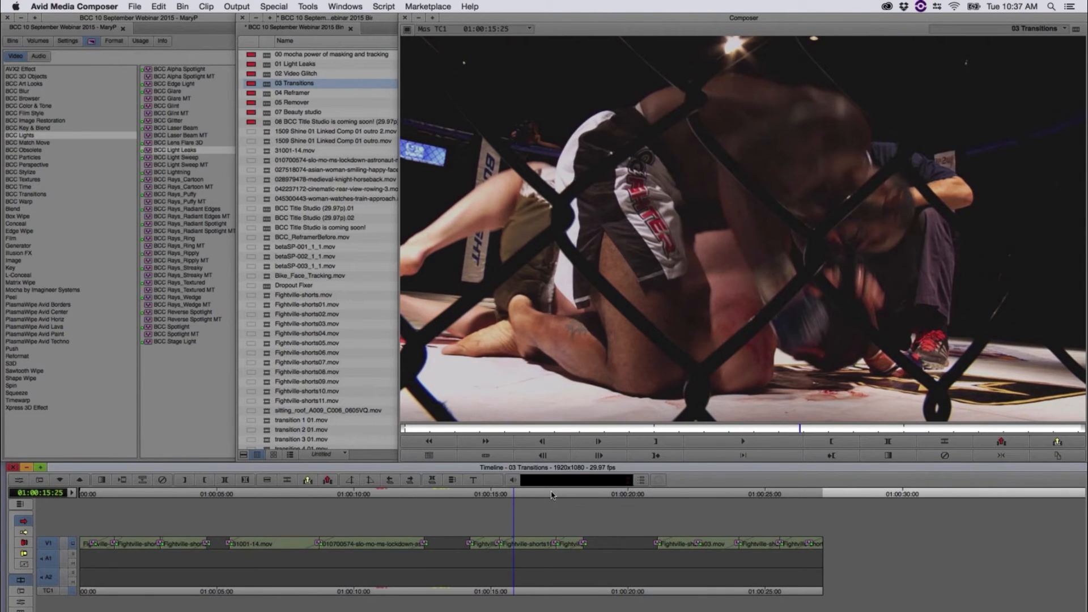
# Step: Play the start of the last group of Fightville clips several times, returning to around 01:00:20:24 before each playback
pyautogui.click(650, 495)
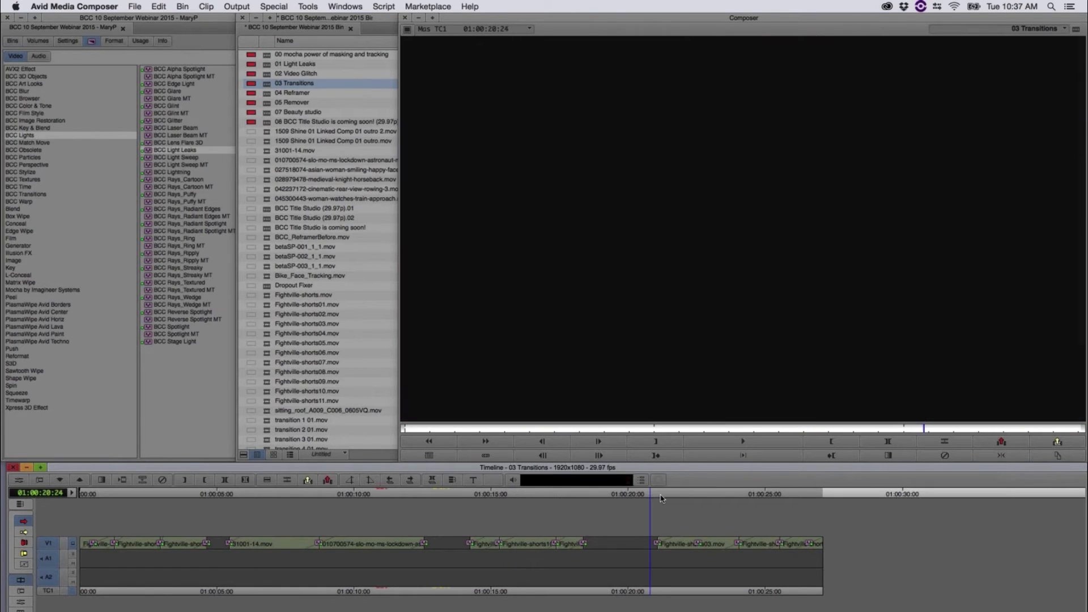
pyautogui.press('space')
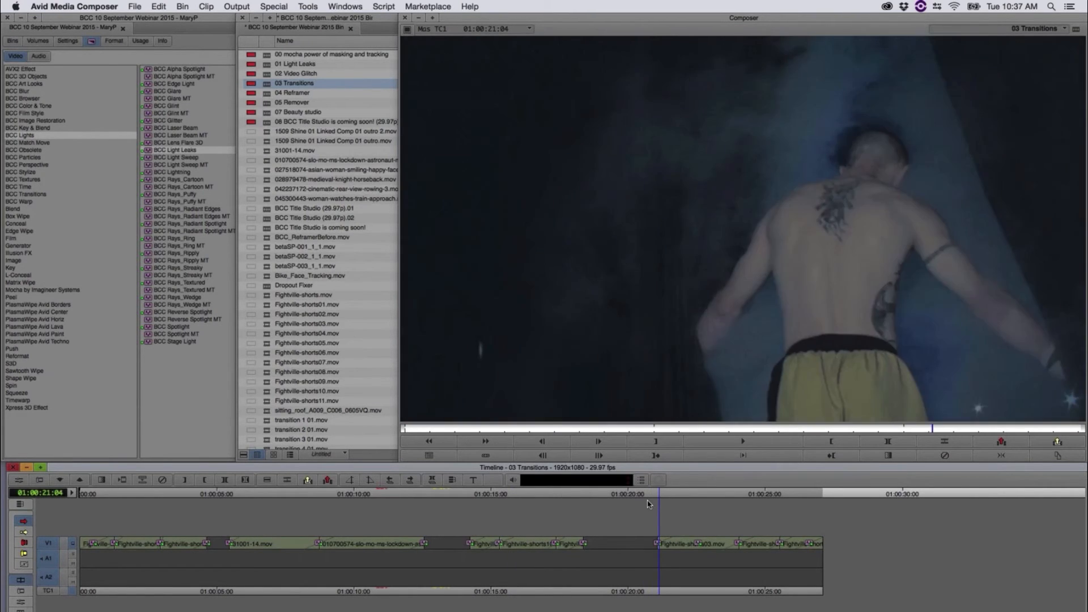
pyautogui.click(625, 505)
pyautogui.click(625, 505)
pyautogui.click(624, 506)
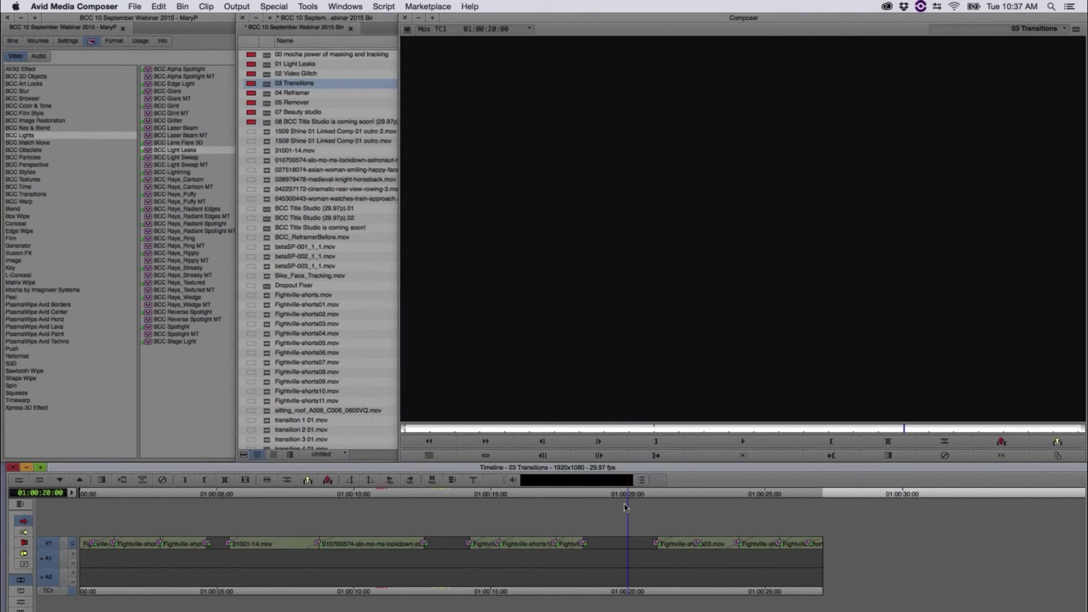
pyautogui.click(624, 505)
pyautogui.click(650, 496)
pyautogui.press('space')
pyautogui.click(644, 499)
pyautogui.click(650, 502)
pyautogui.press('space')
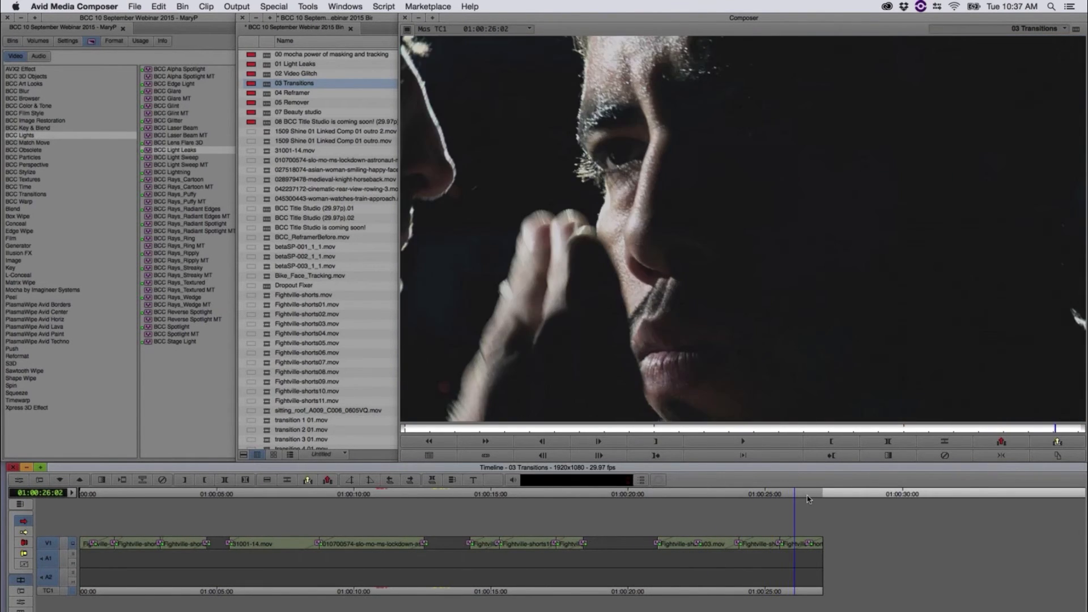
# Step: Shuttle backward and forward through the Fightville clips between about 01:00:21:12 and 01:00:23:03 to examine the transition
pyautogui.click(776, 507)
pyautogui.press('j')
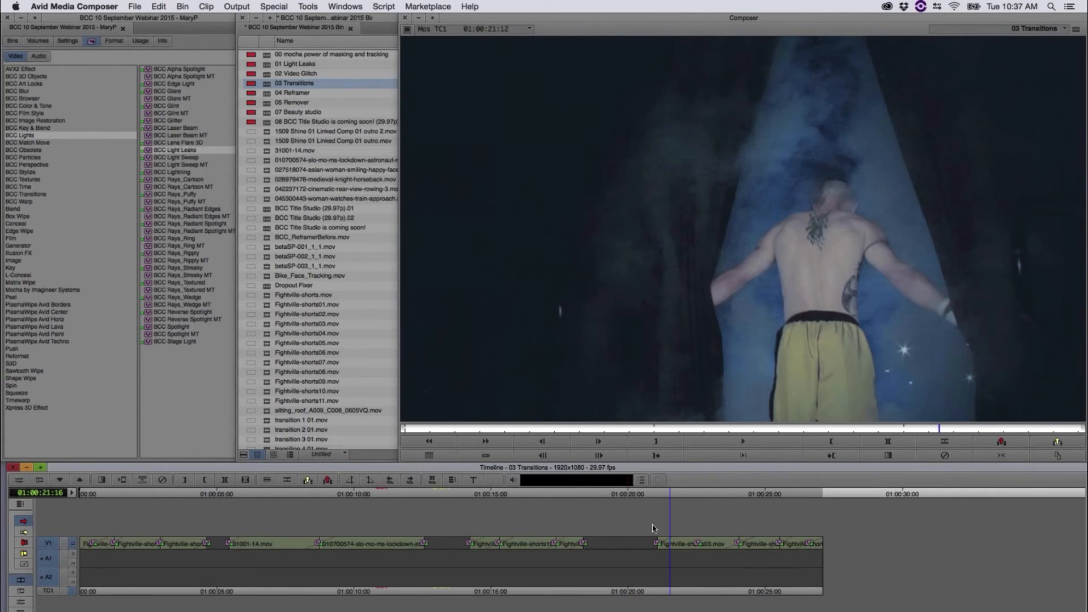
pyautogui.press('l')
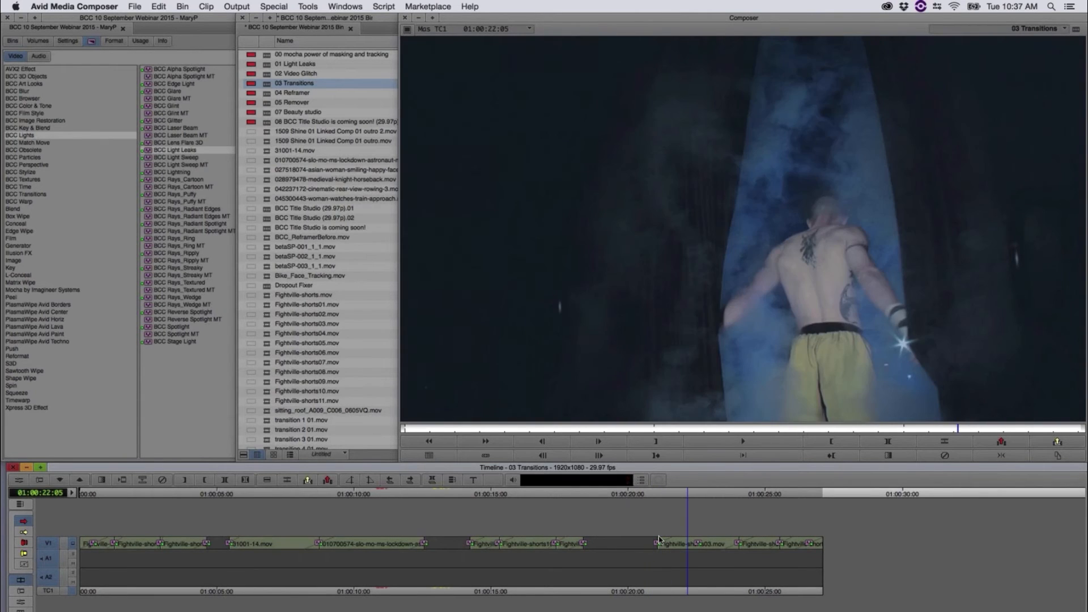
pyautogui.press('j')
pyautogui.press('l')
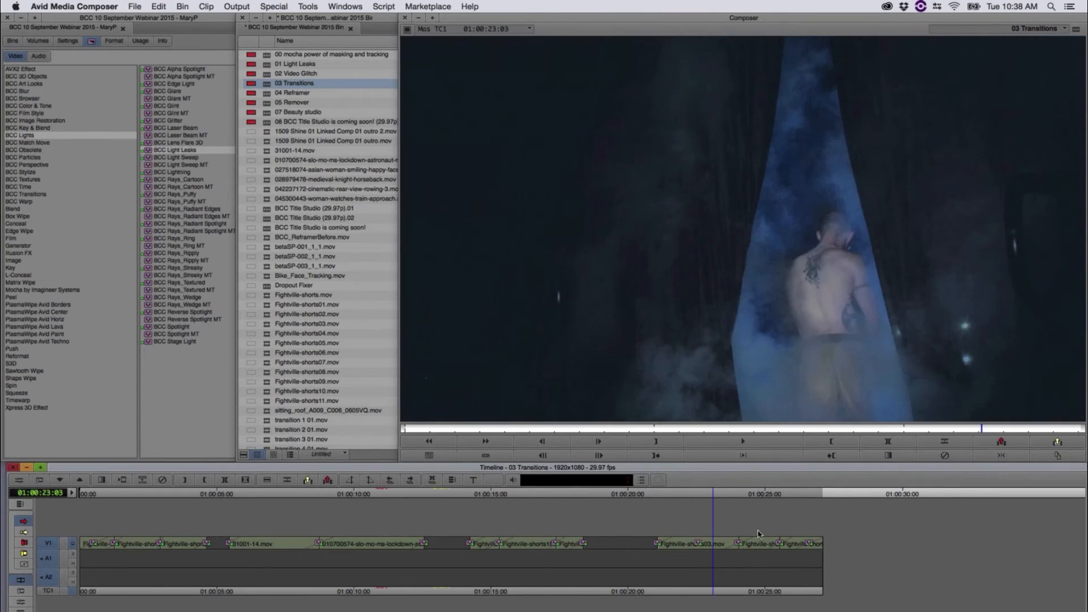
# Step: Open the BCC Cross Zoom transition's settings at 01:00:24:01 and shorten the zoom overlap curve to 90.9
pyautogui.moveTo(796, 536); pyautogui.dragTo(739, 537)
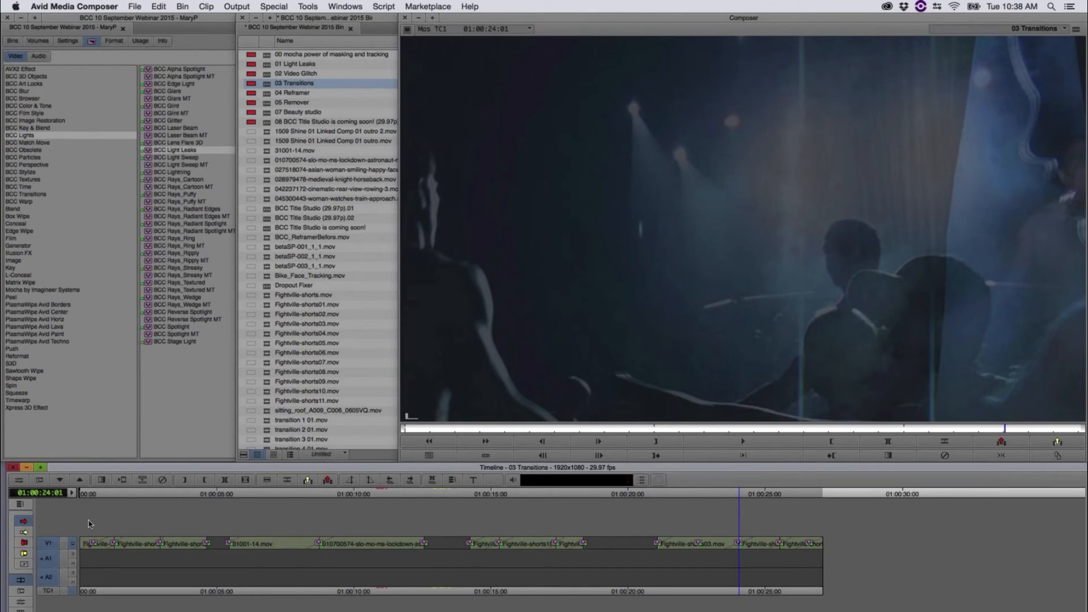
pyautogui.click(17, 480)
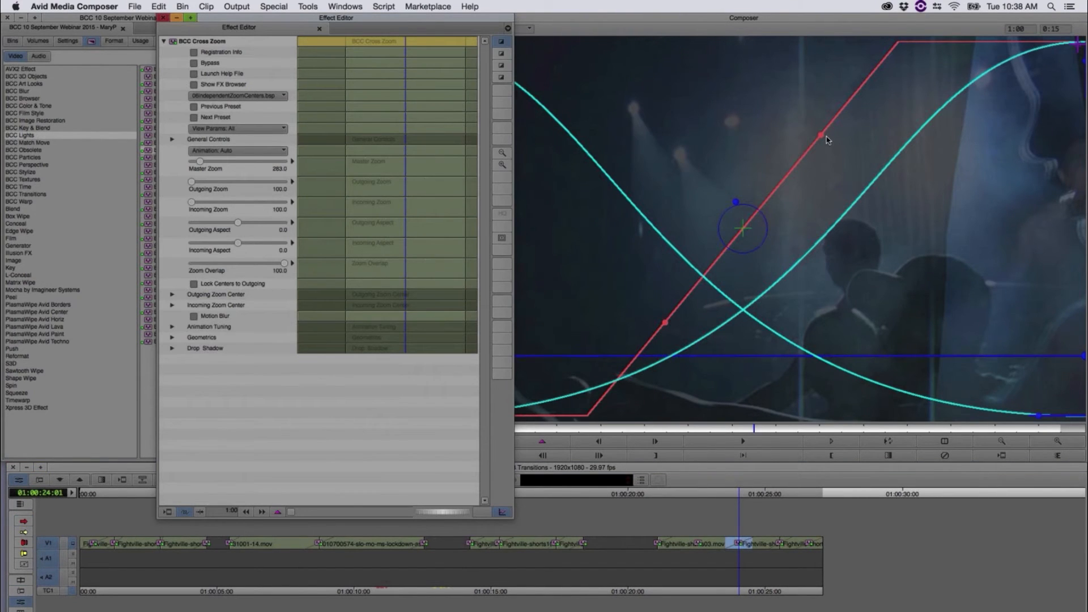
pyautogui.click(822, 139)
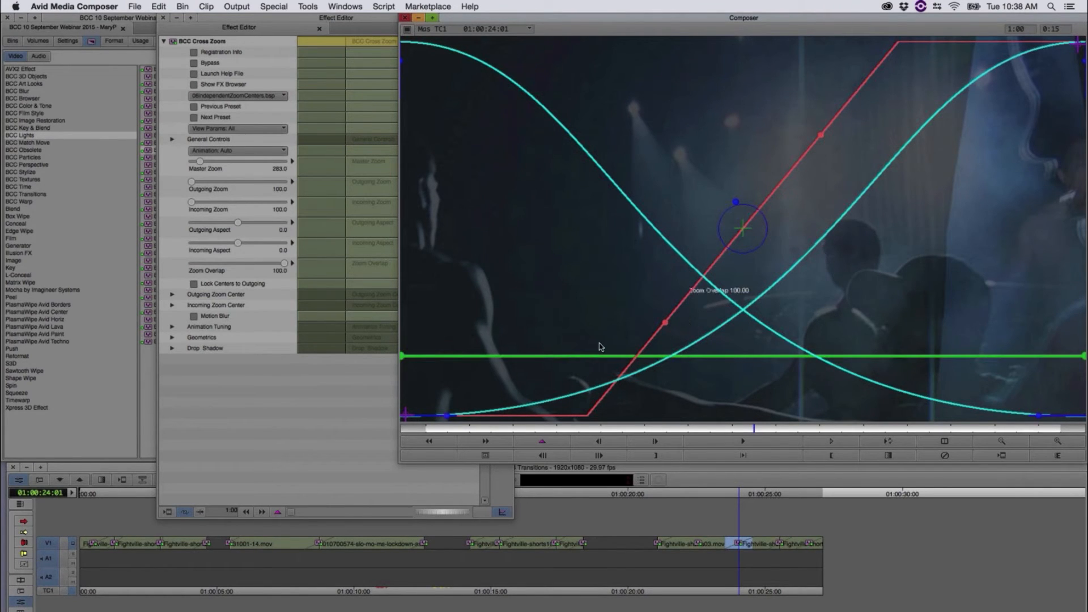
pyautogui.moveTo(404, 334); pyautogui.dragTo(469, 343)
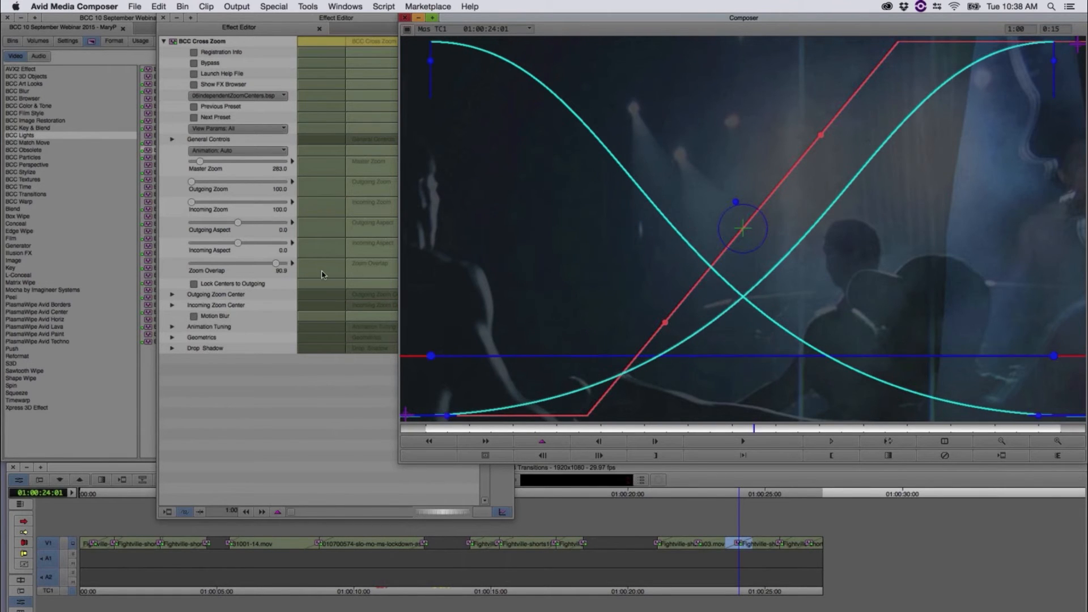
# Step: Set the Cross Zoom's Master Zoom to 622.5, Outgoing Zoom to 432.5 and Incoming Zoom to 230.6, and scrub through the transition
pyautogui.moveTo(199, 165); pyautogui.dragTo(215, 165)
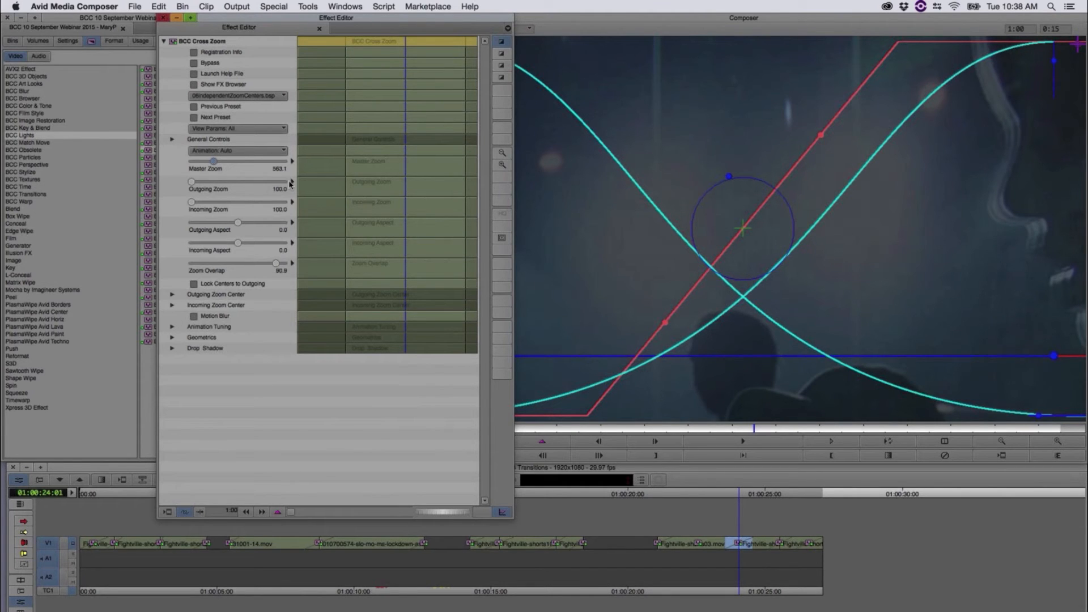
pyautogui.click(207, 182)
pyautogui.click(206, 204)
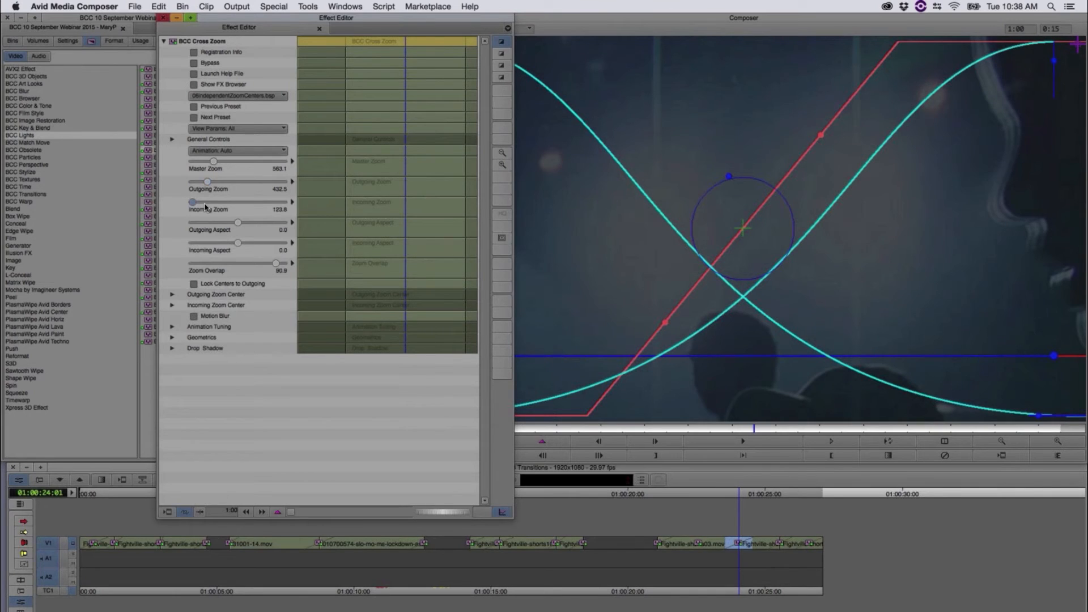
pyautogui.moveTo(205, 207); pyautogui.dragTo(198, 206)
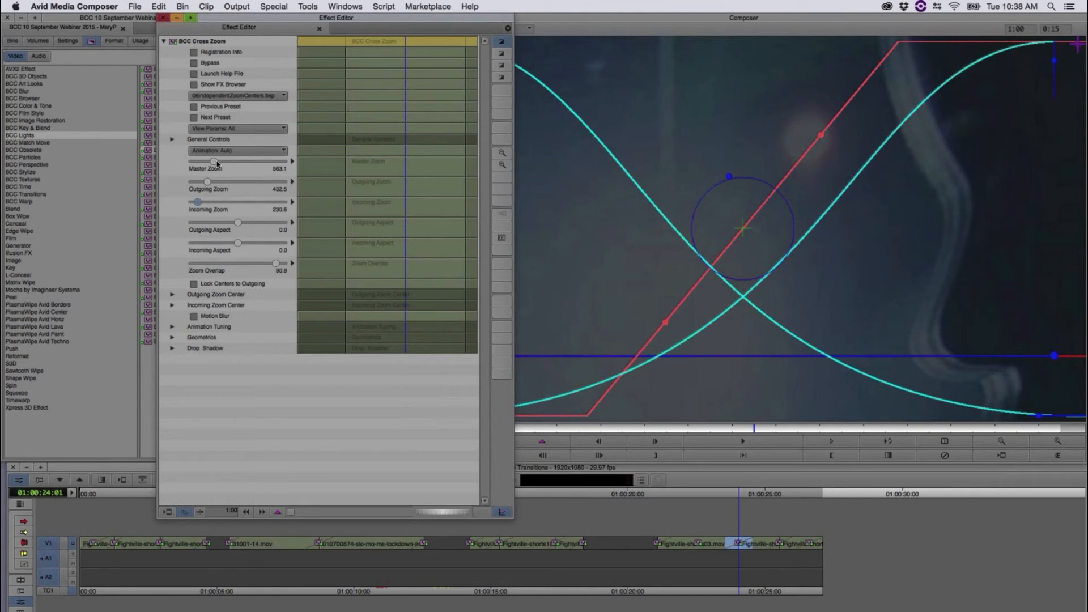
pyautogui.moveTo(219, 164); pyautogui.dragTo(221, 164)
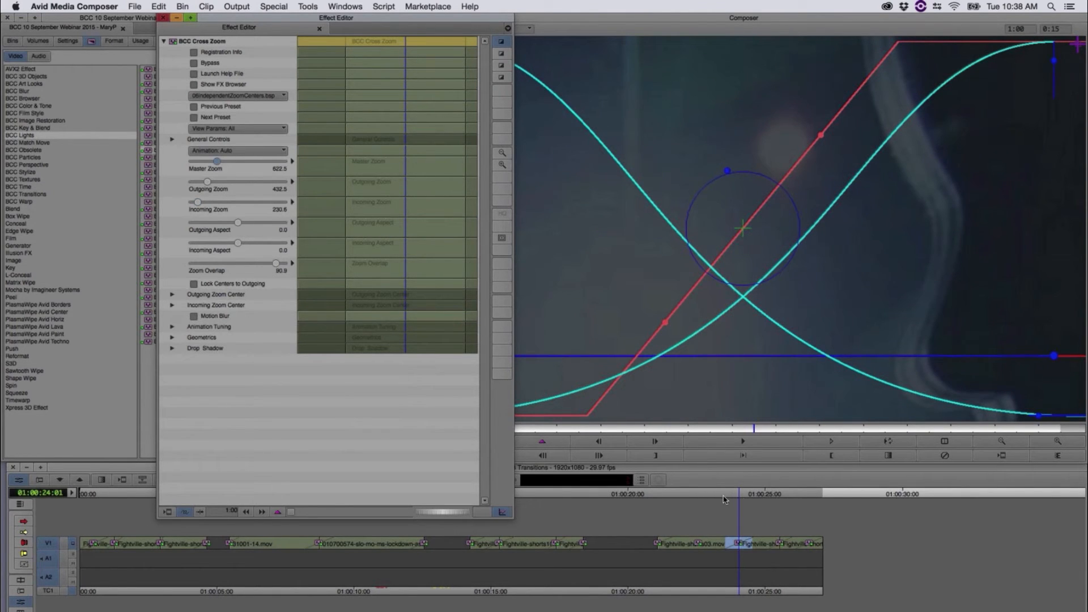
pyautogui.click(720, 498)
pyautogui.moveTo(728, 499); pyautogui.dragTo(753, 489)
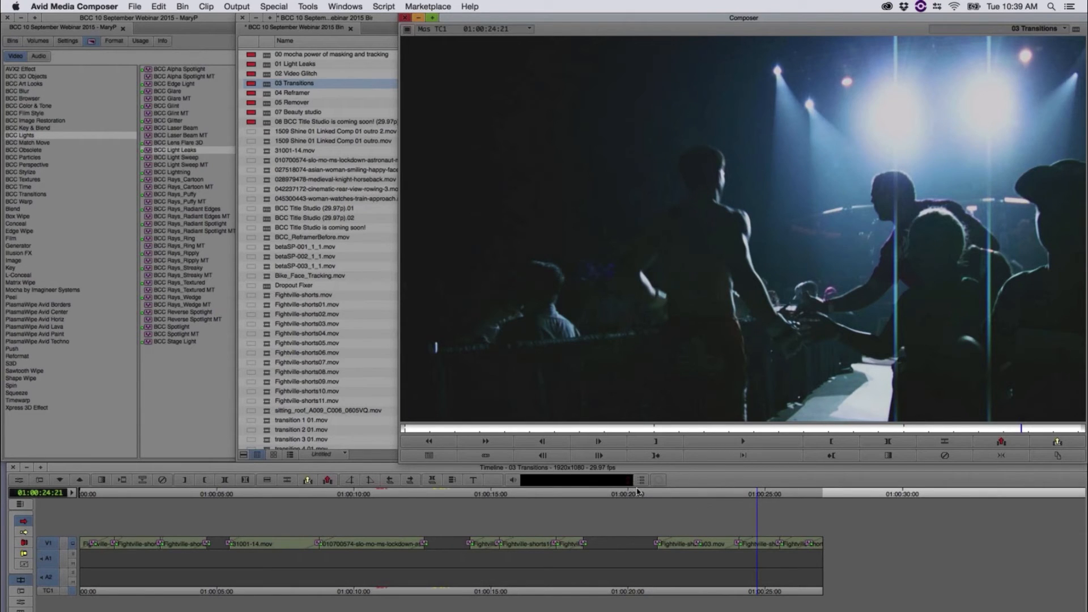
# Step: Open the 04 Reframer sequence and scrub through its clips from 01:00:00:00 to 01:00:08:03
pyautogui.click(271, 93)
pyautogui.doubleClick(271, 93)
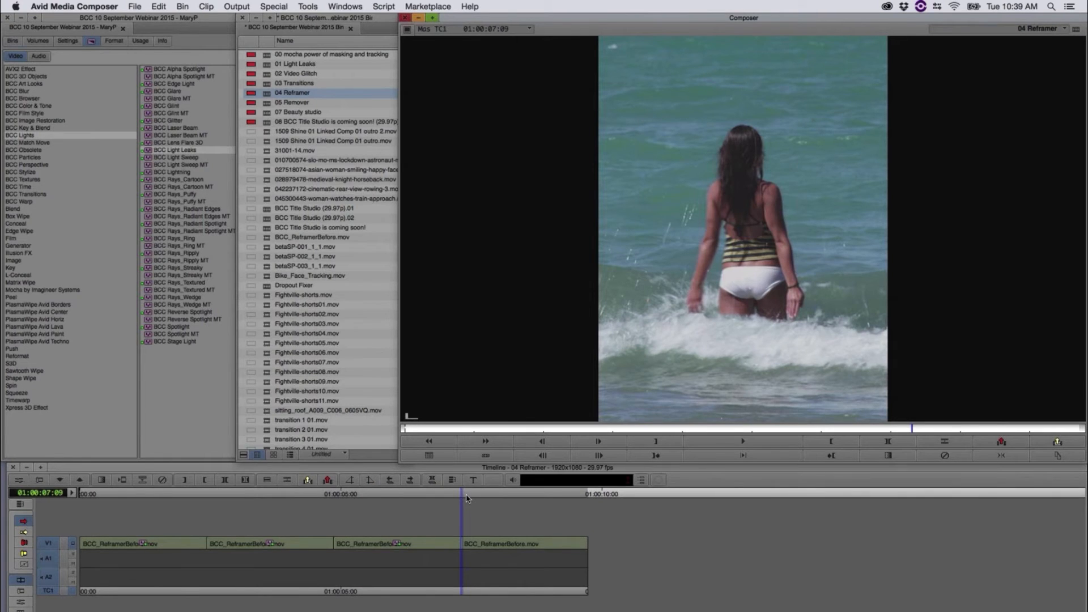
pyautogui.moveTo(480, 496); pyautogui.dragTo(532, 558)
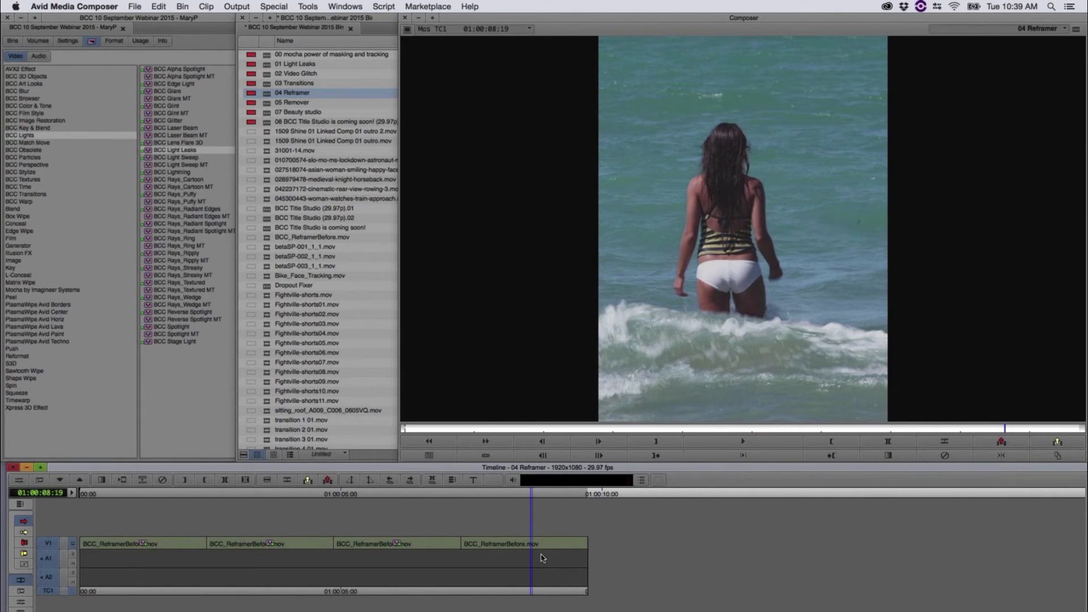
pyautogui.moveTo(541, 558); pyautogui.dragTo(80, 506)
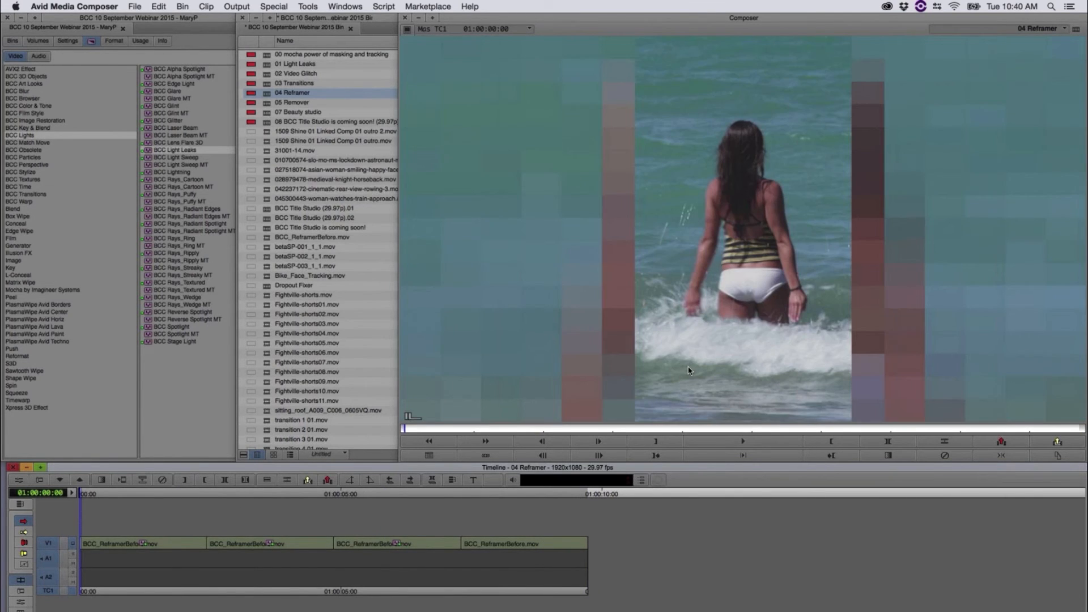
pyautogui.moveTo(92, 496); pyautogui.dragTo(503, 549)
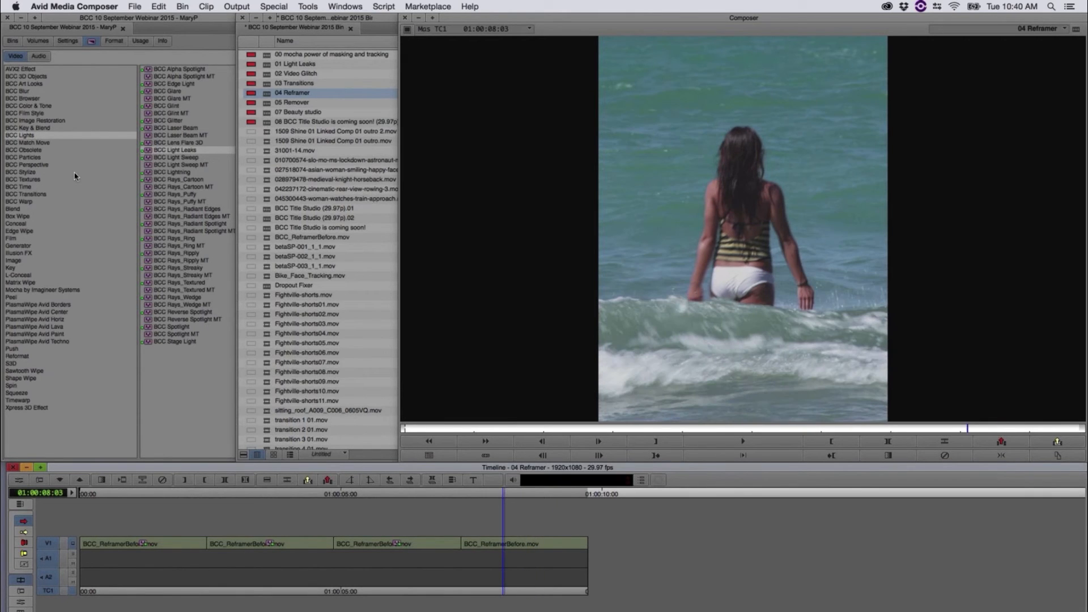
# Step: Apply the BCC Reframer effect from BCC Image Restoration to the fourth clip and look at its General Controls
pyautogui.click(44, 121)
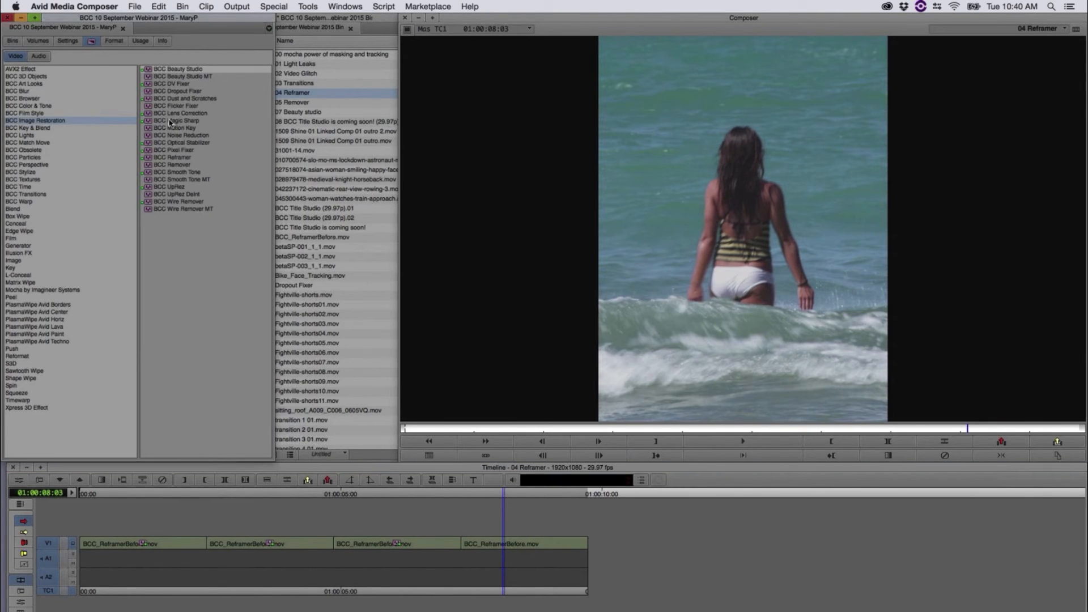
pyautogui.moveTo(149, 159); pyautogui.dragTo(504, 545)
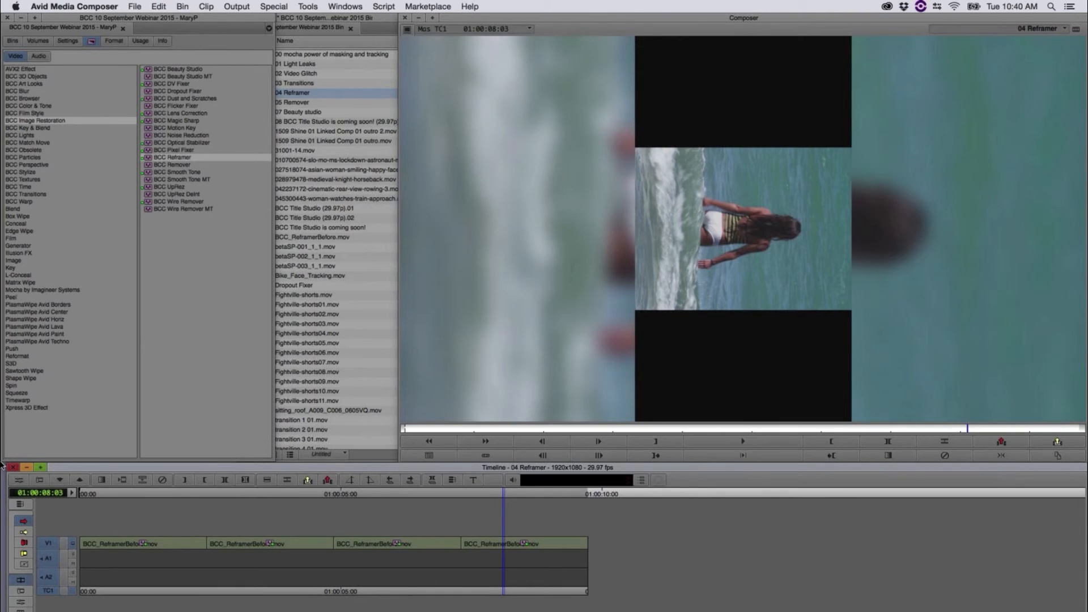
pyautogui.click(18, 480)
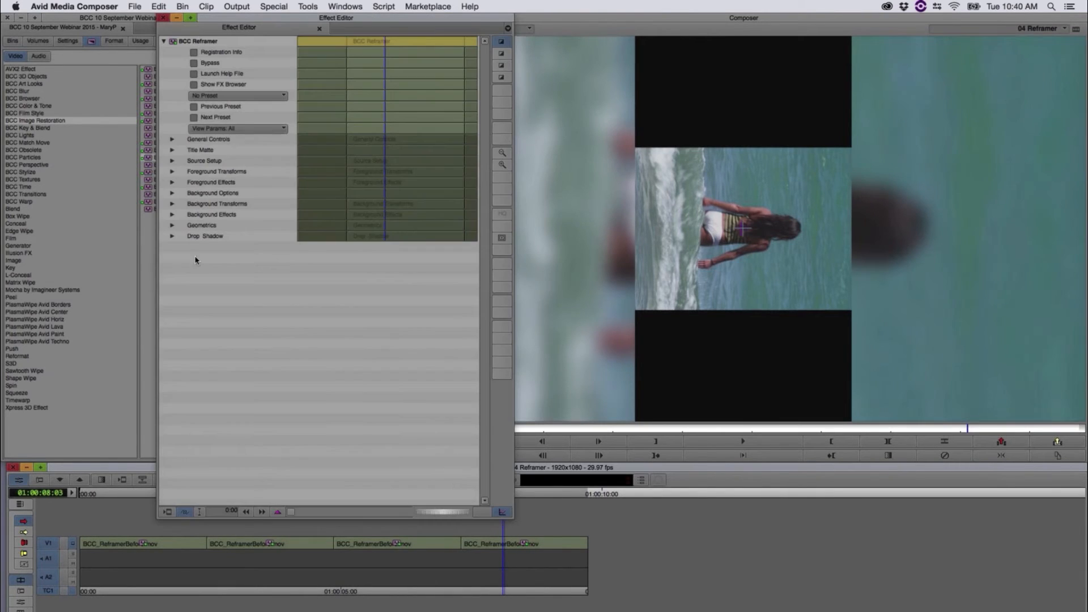
pyautogui.click(174, 140)
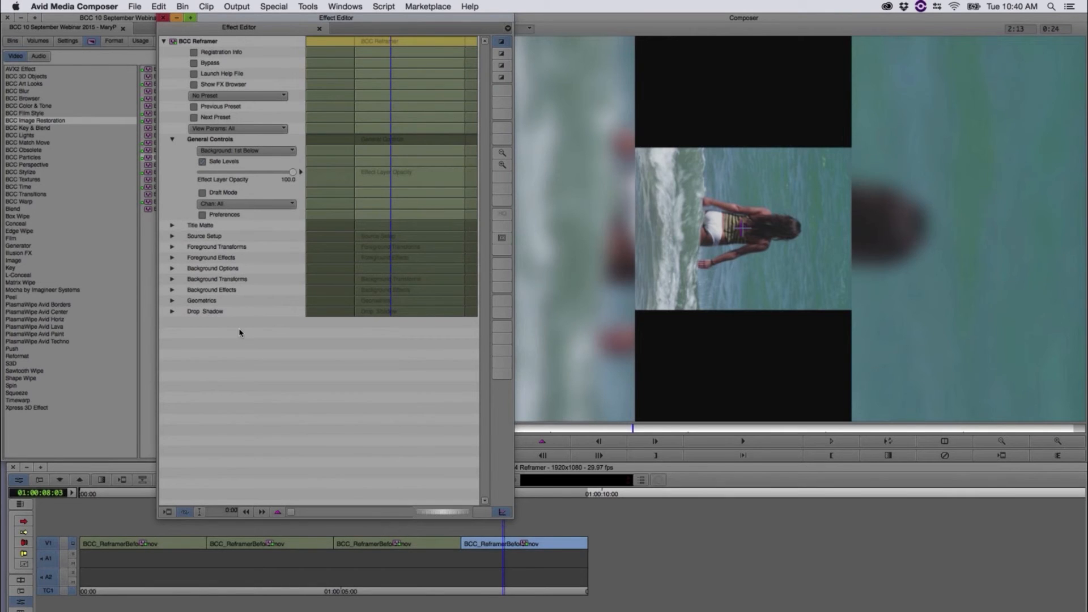
pyautogui.click(165, 18)
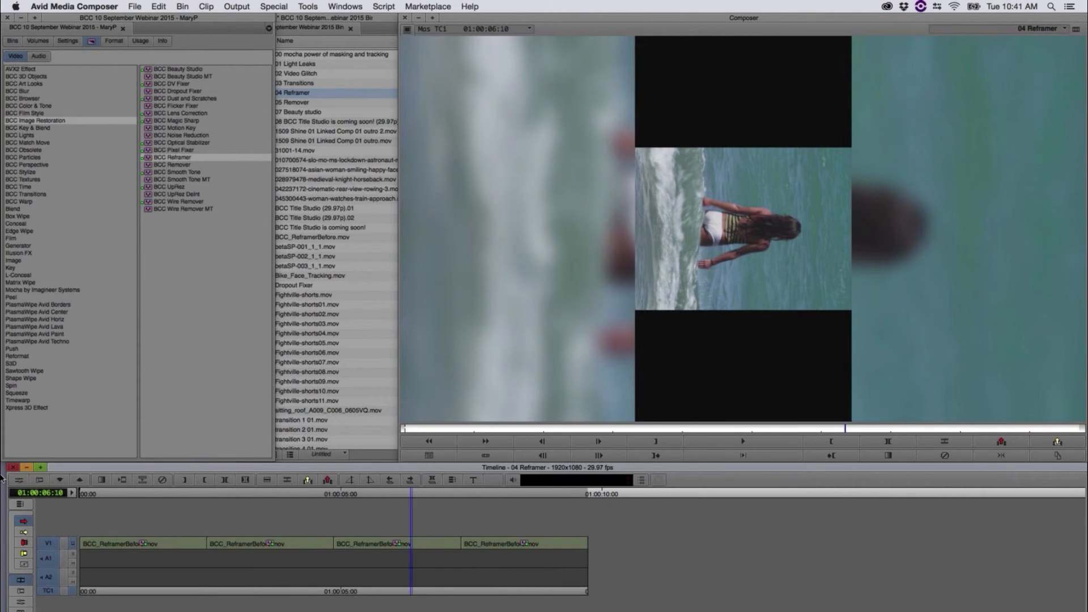
# Step: Open the third clip's BCC Reframer settings at 01:00:06:11 and examine the parameter groups from Title Matte to Background Transforms
pyautogui.click(19, 479)
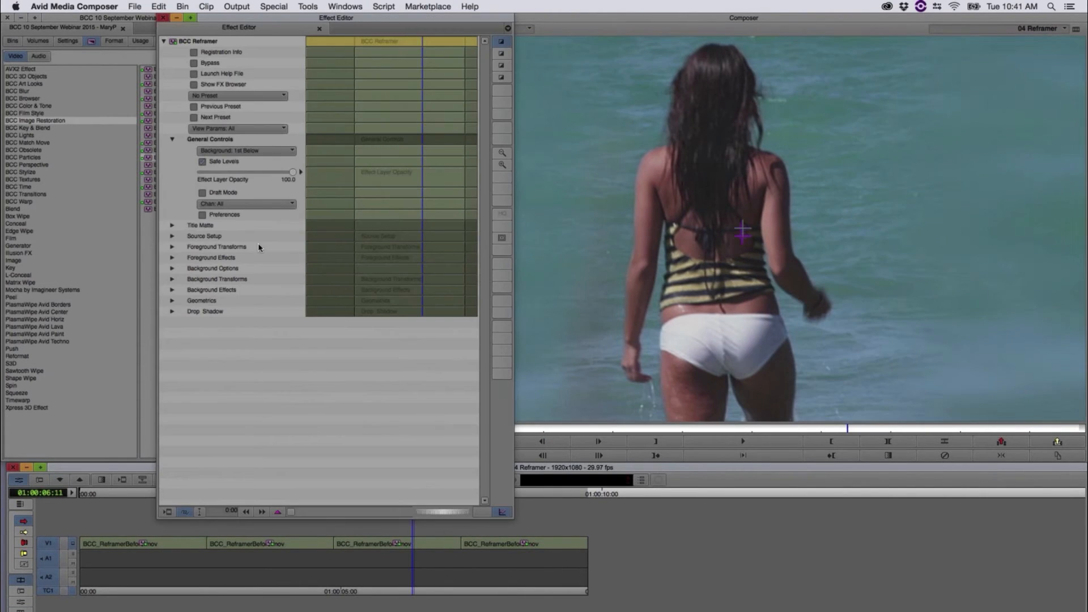
pyautogui.click(173, 224)
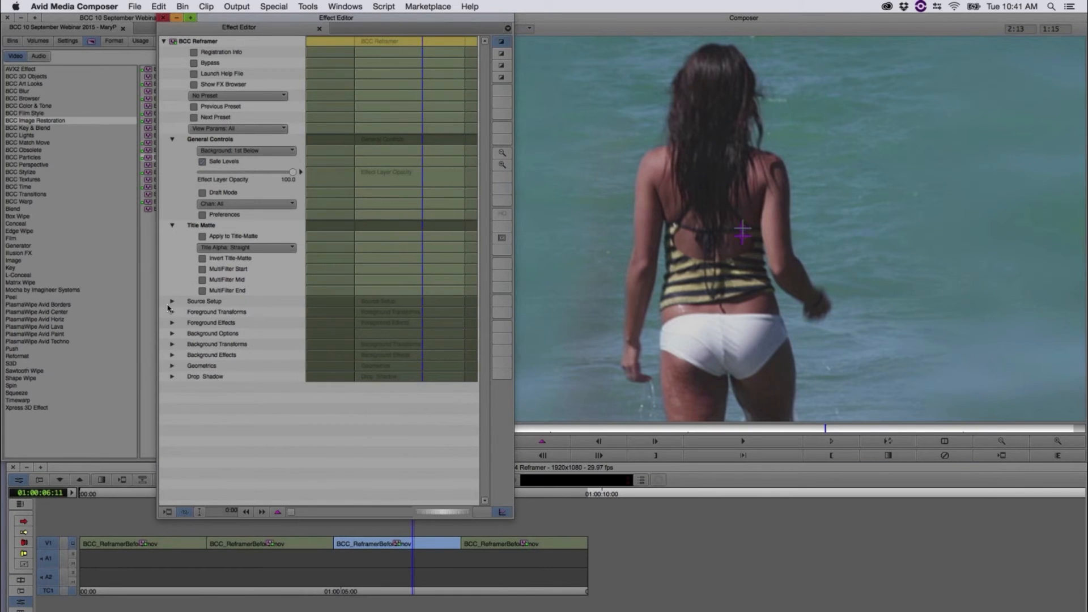
pyautogui.click(172, 301)
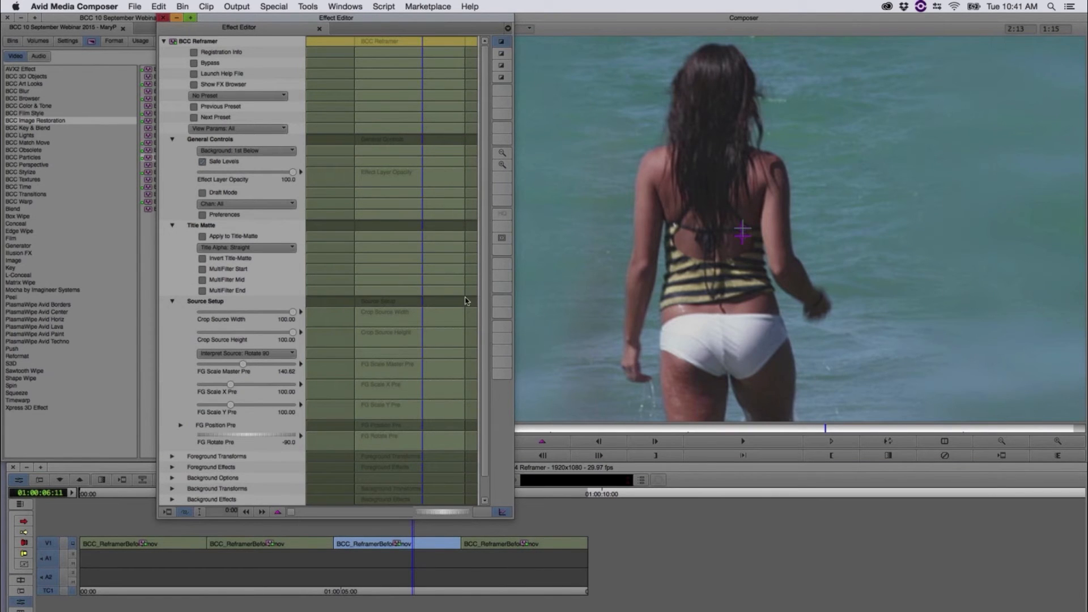
pyautogui.scroll(-1, 454, 349)
pyautogui.scroll(-1, 454, 350)
pyautogui.click(172, 435)
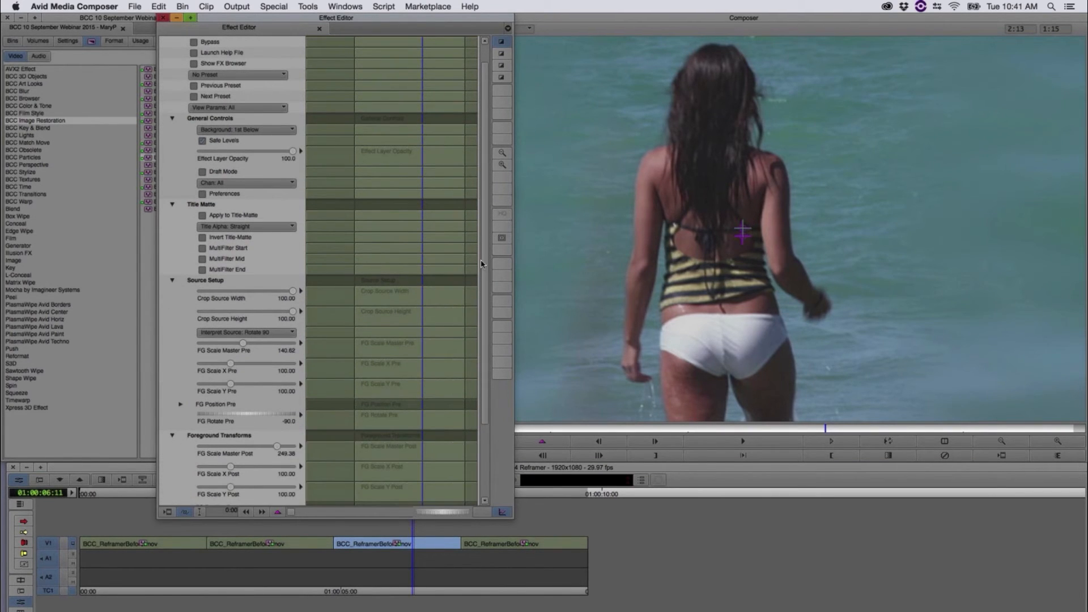
pyautogui.scroll(-5, 478, 332)
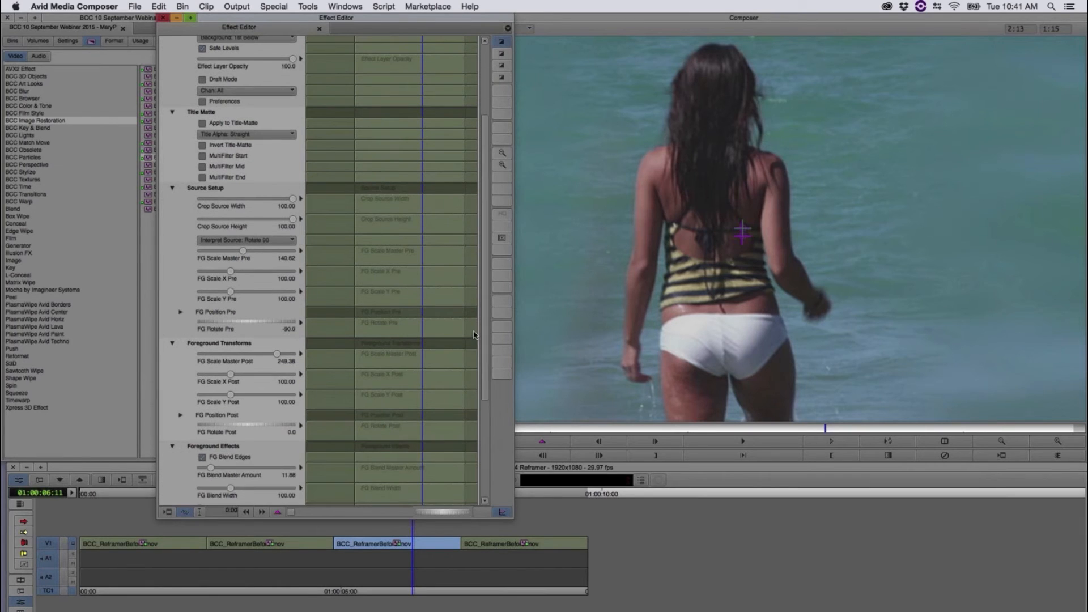
pyautogui.scroll(-8, 392, 394)
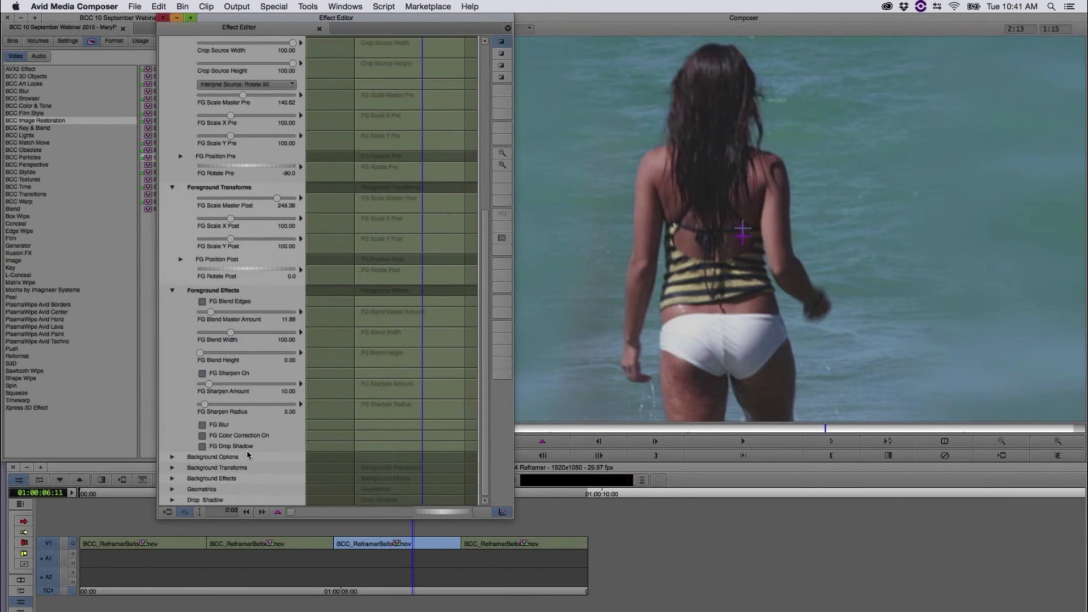
pyautogui.scroll(-1, 470, 451)
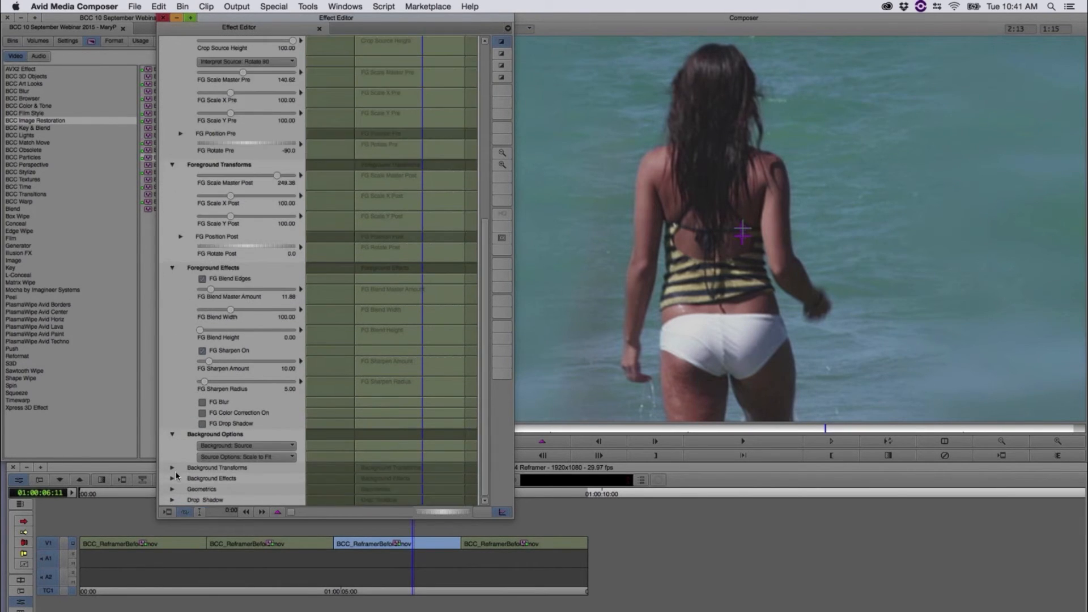
pyautogui.click(172, 468)
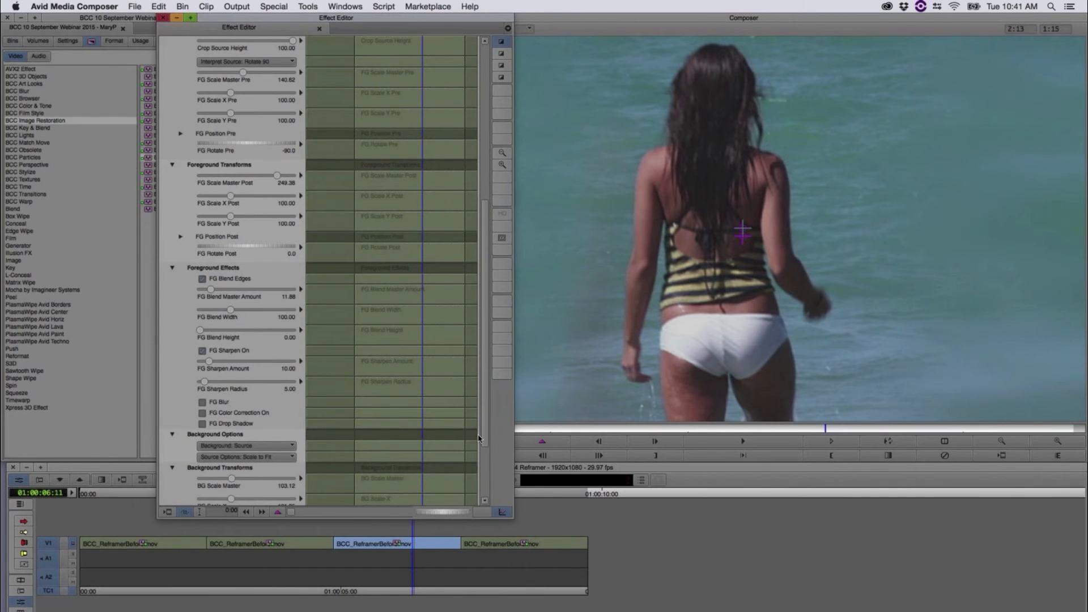
# Step: Set the Reframer's FG Scale Master Pre to 135.00 under Source Setup and FG Scale Master Post to 236.25 under Foreground Transforms
pyautogui.scroll(15, 478, 438)
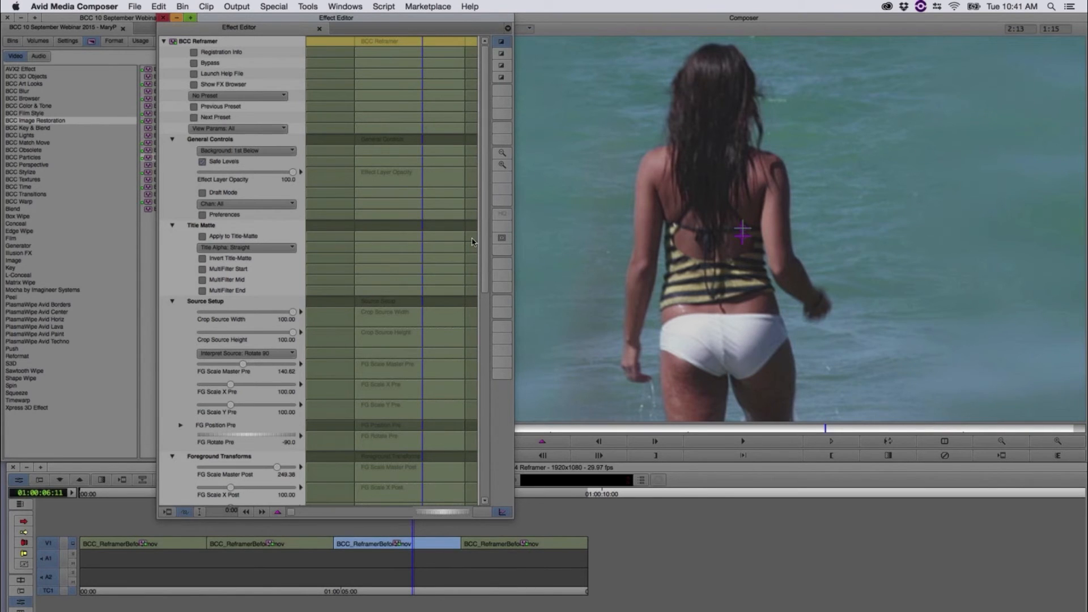
pyautogui.scroll(-4, 475, 267)
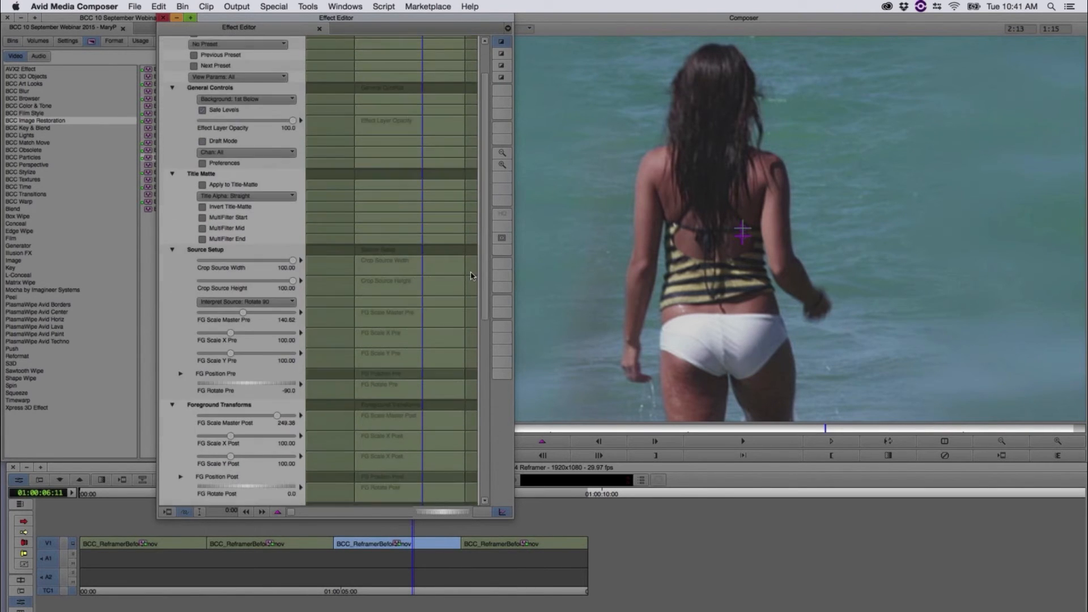
pyautogui.scroll(-5, 467, 292)
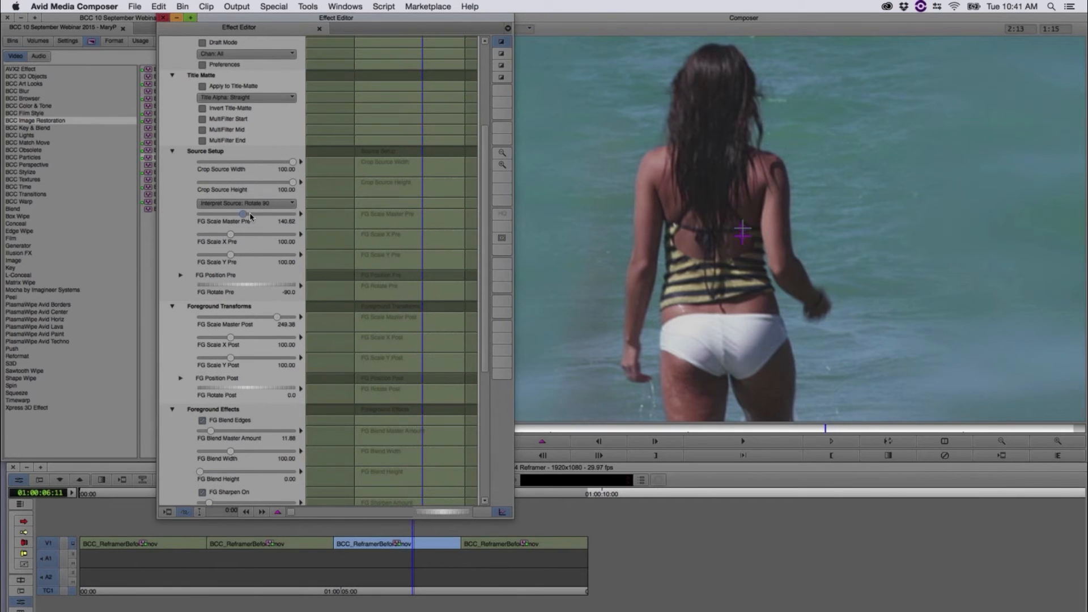
pyautogui.moveTo(253, 216); pyautogui.dragTo(241, 216)
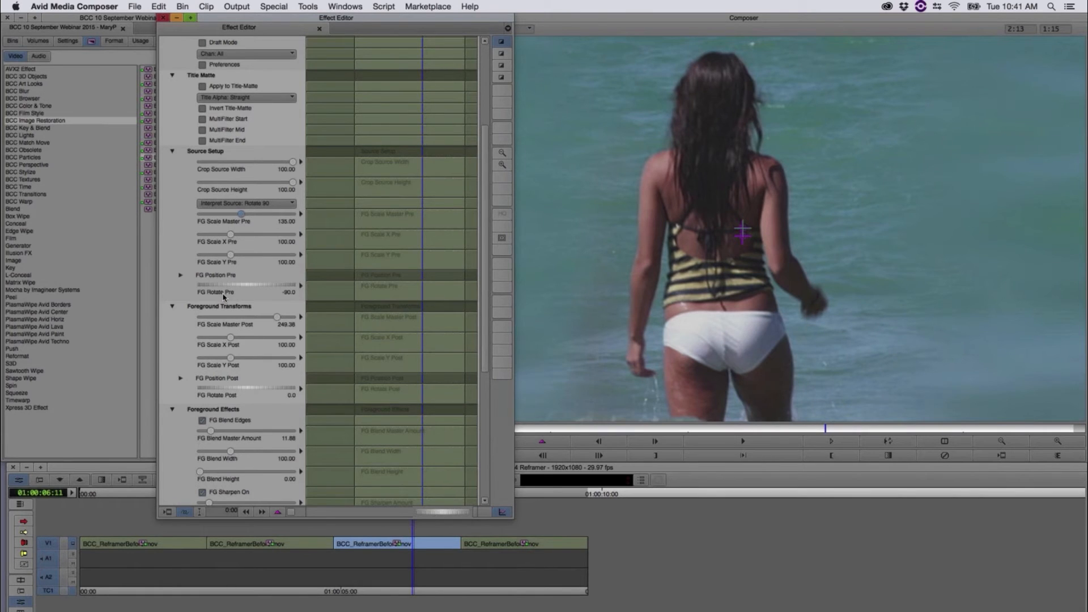
pyautogui.click(282, 321)
pyautogui.moveTo(278, 321); pyautogui.dragTo(275, 322)
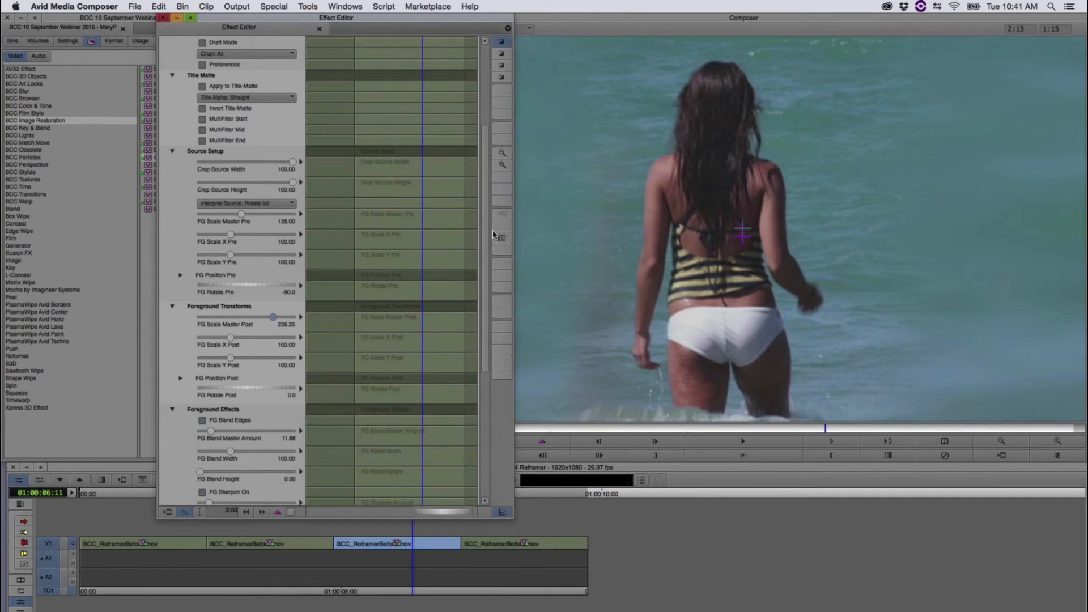
# Step: Set FG Blend Master Amount to 13.75 under Foreground Effects and leave FG Blend Height at 0.00 after trying a higher value
pyautogui.scroll(-10, 177, 199)
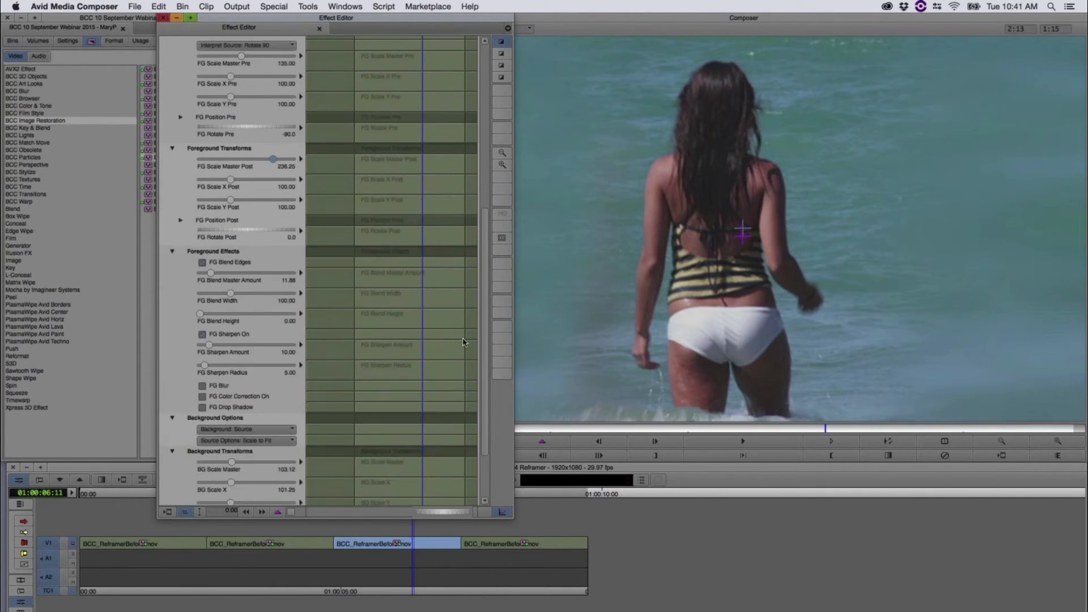
pyautogui.moveTo(177, 198); pyautogui.dragTo(215, 204)
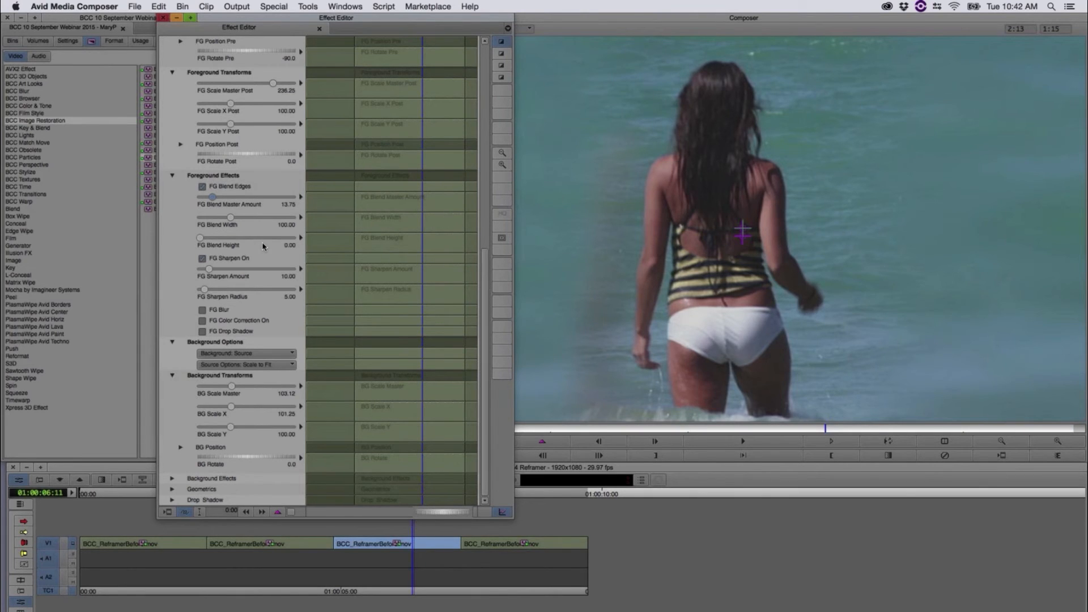
pyautogui.moveTo(229, 245); pyautogui.dragTo(242, 245)
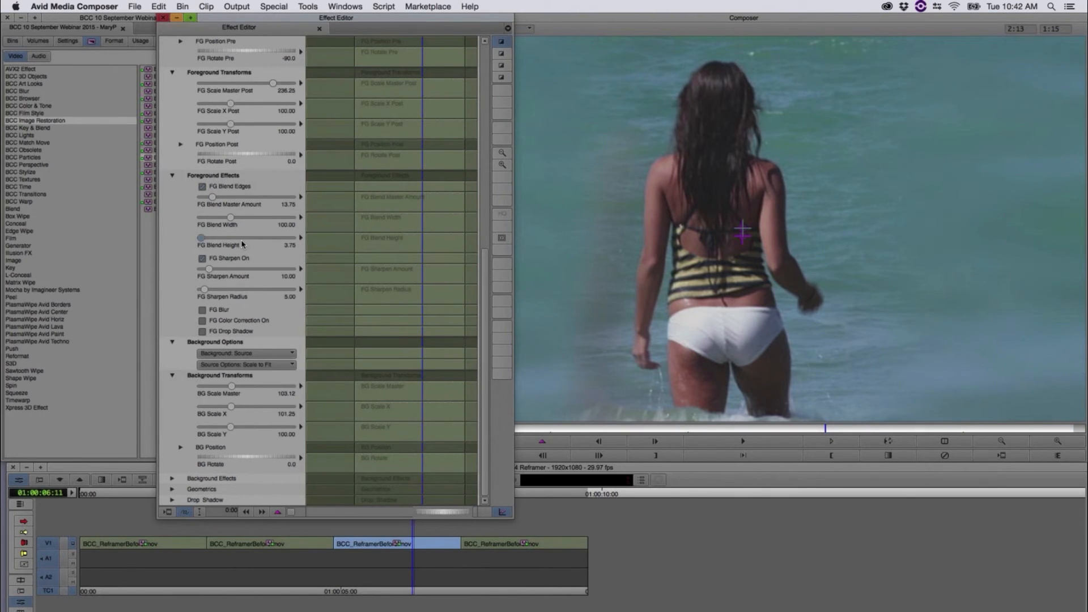
pyautogui.click(275, 237)
pyautogui.moveTo(206, 238); pyautogui.dragTo(170, 237)
# Step: Expand Background Effects and switch BG Blur off and back on to compare the filled background with and without blur
pyautogui.click(172, 479)
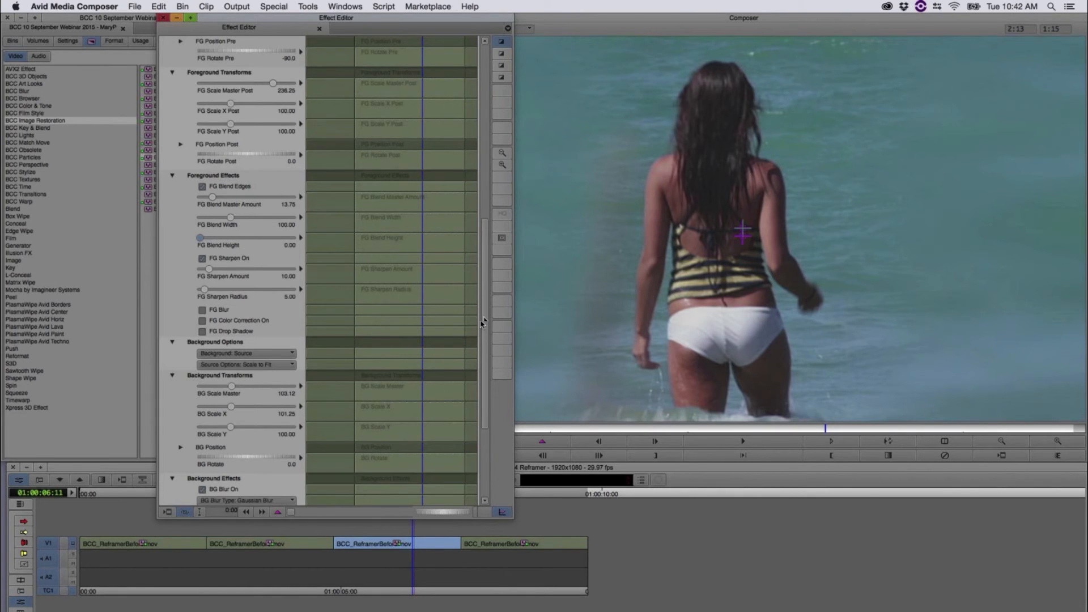
pyautogui.scroll(-5, 479, 364)
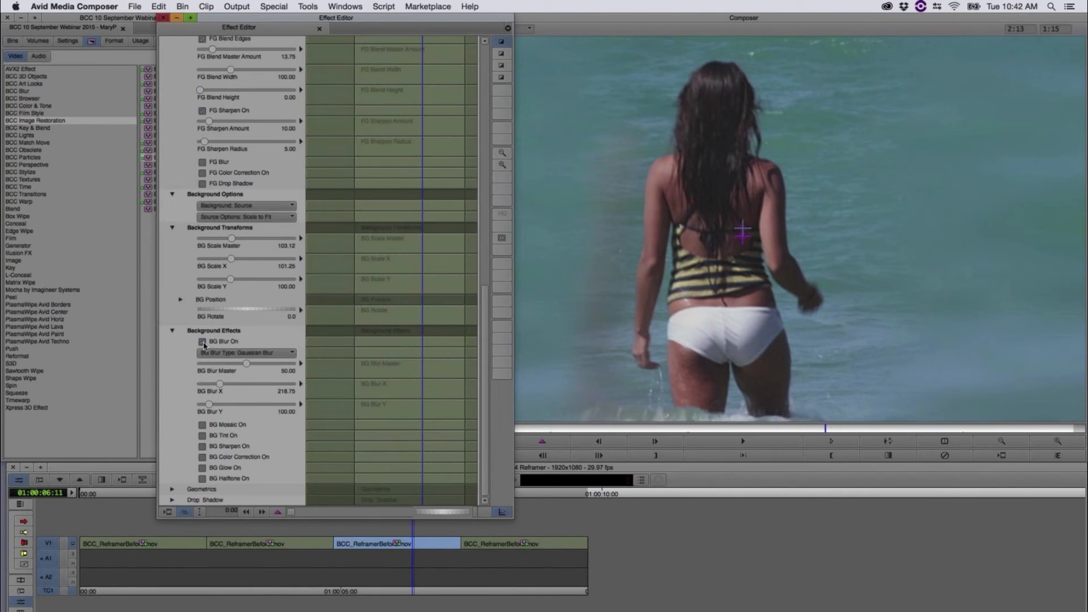
pyautogui.click(203, 342)
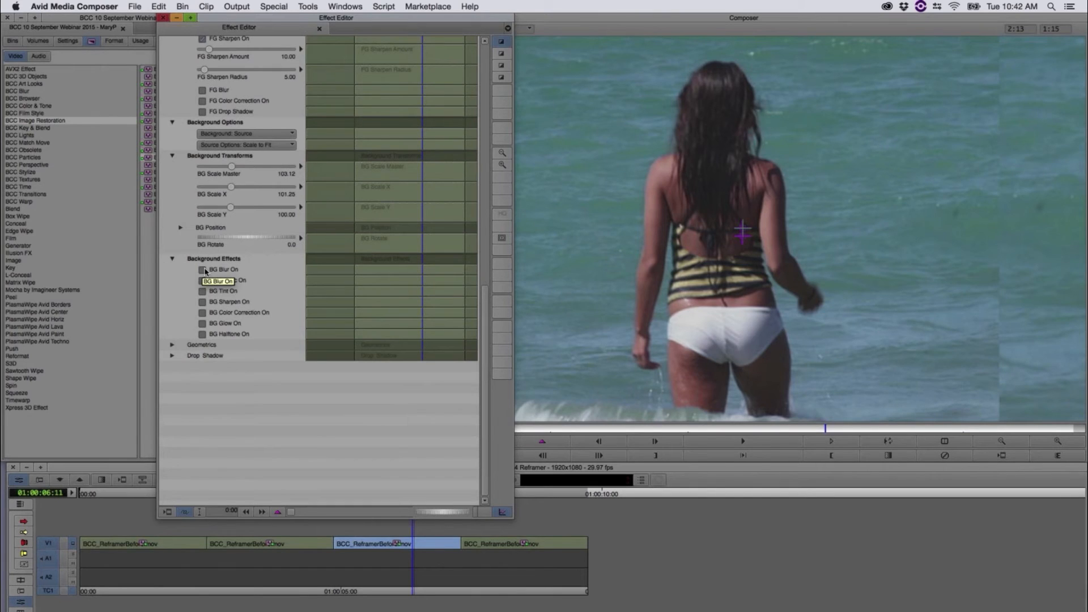
pyautogui.click(203, 270)
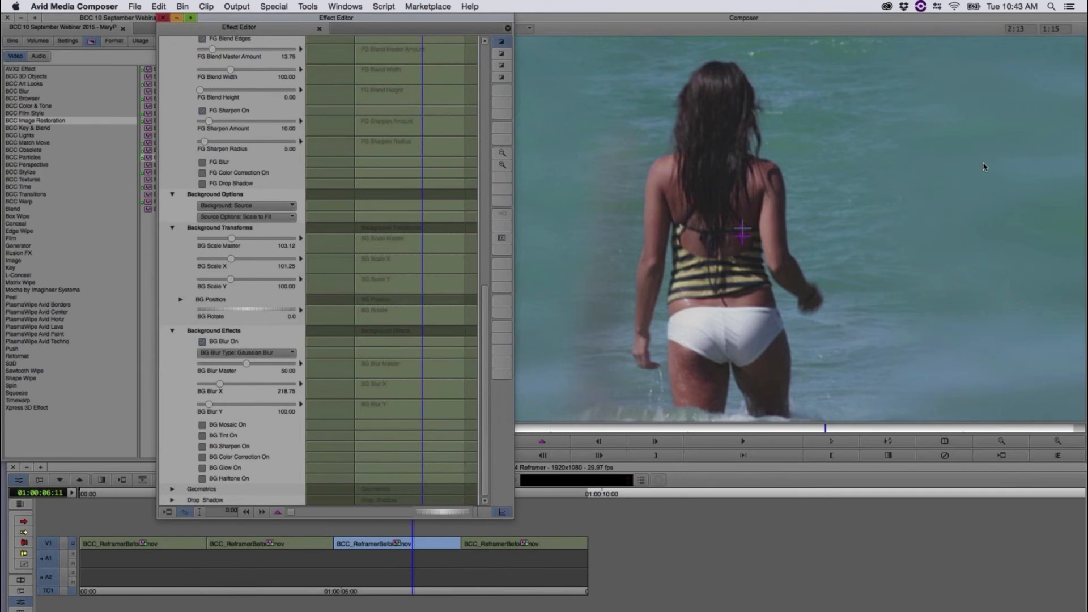
# Step: Examine the Reframer's Geometrics parameters and scrub through the third clip to 01:00:06:25
pyautogui.click(172, 488)
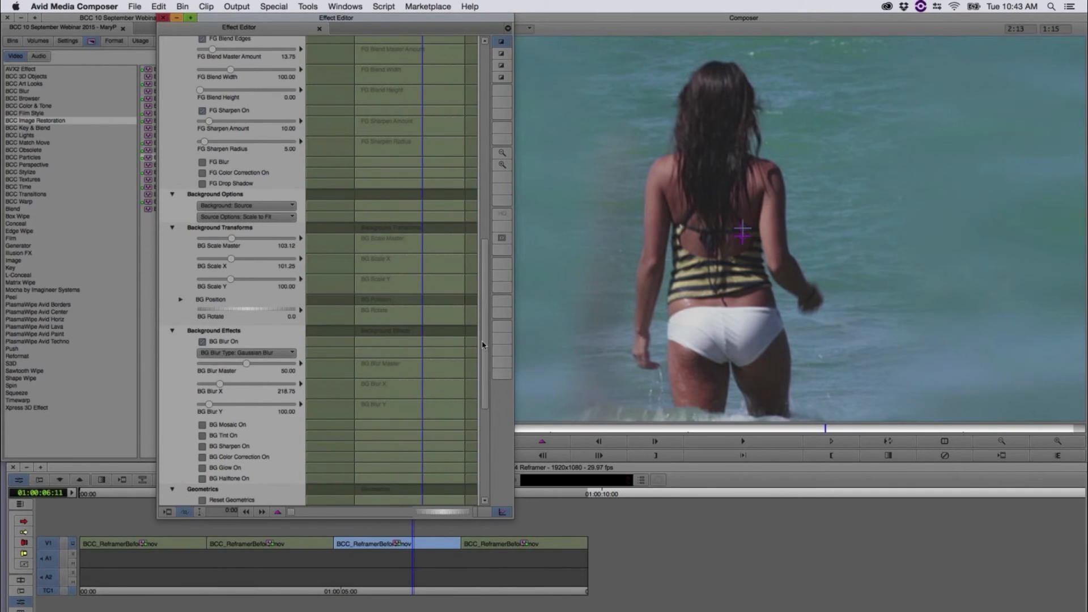
pyautogui.scroll(-10, 477, 420)
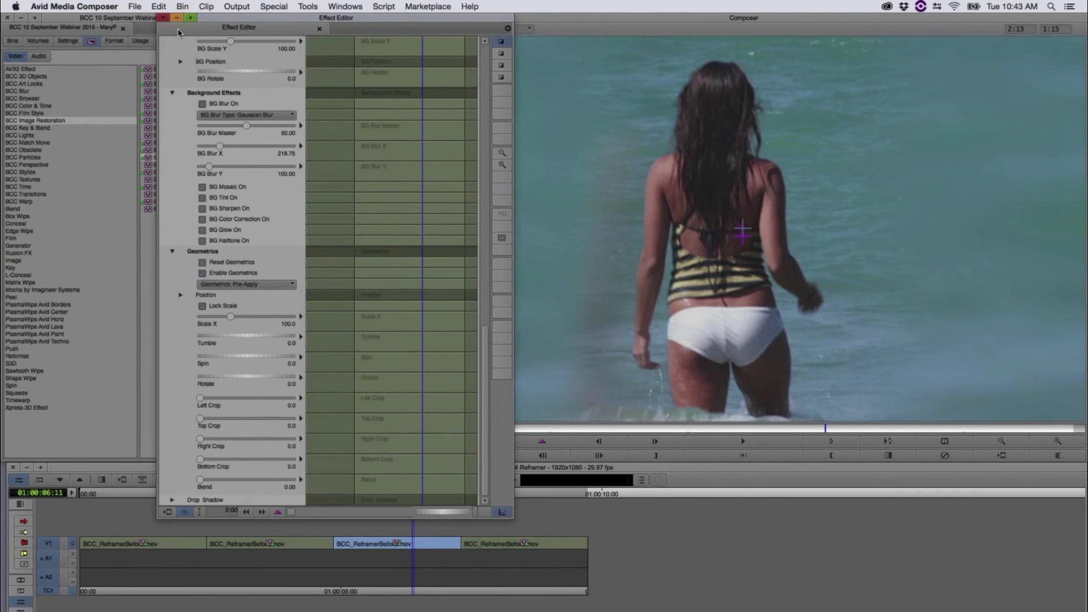
pyautogui.moveTo(486, 358); pyautogui.dragTo(502, 76)
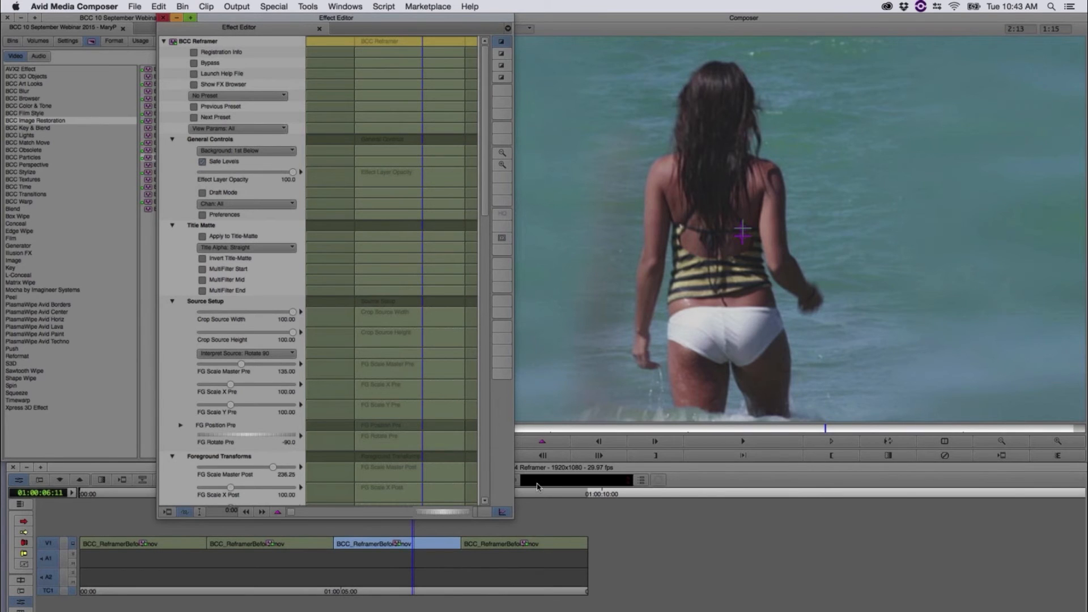
pyautogui.click(411, 527)
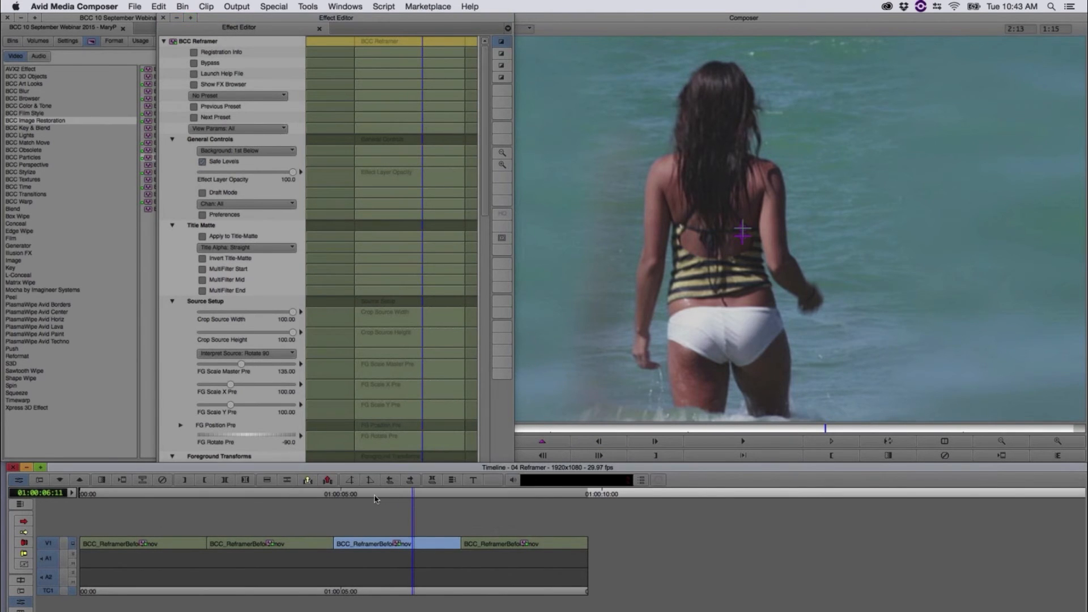
pyautogui.moveTo(349, 497); pyautogui.dragTo(439, 524)
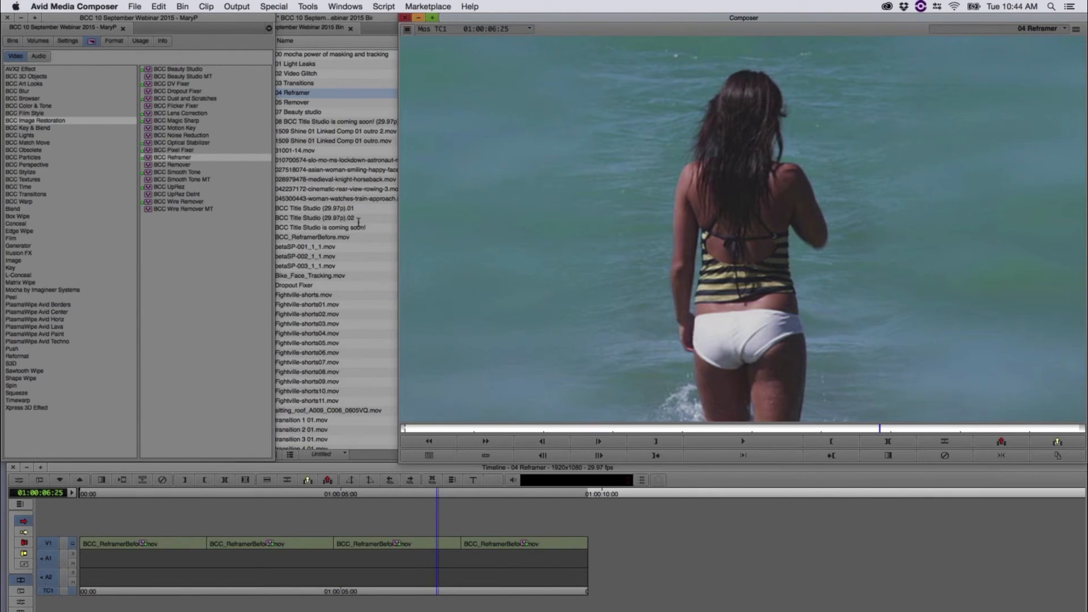
# Step: Open the 05 Remover sequence from the bin and scrub through its clips to 01:00:00:22
pyautogui.click(372, 20)
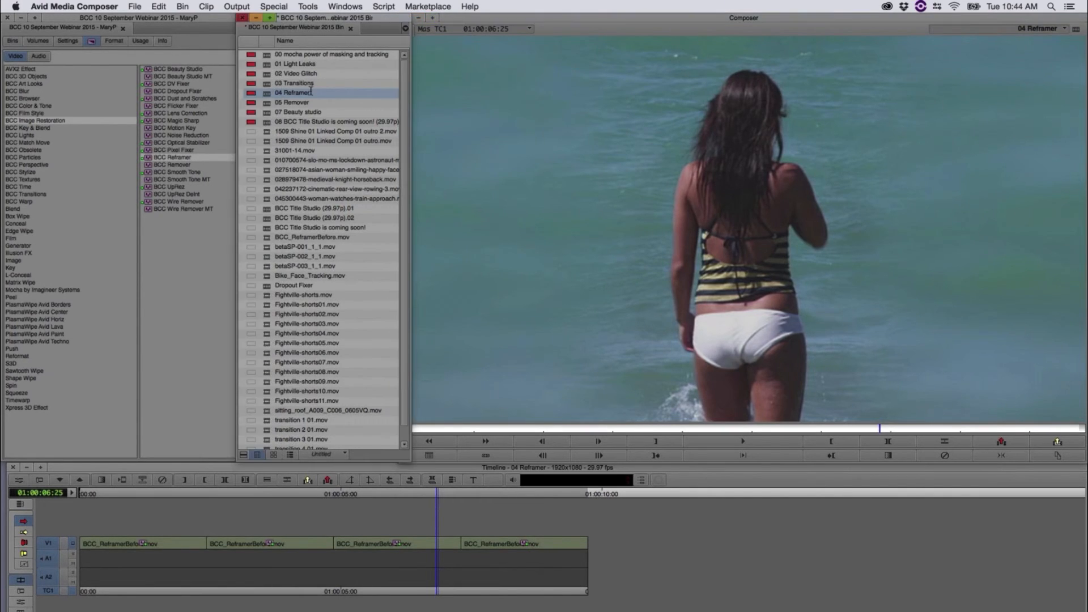
pyautogui.click(290, 103)
pyautogui.click(267, 106)
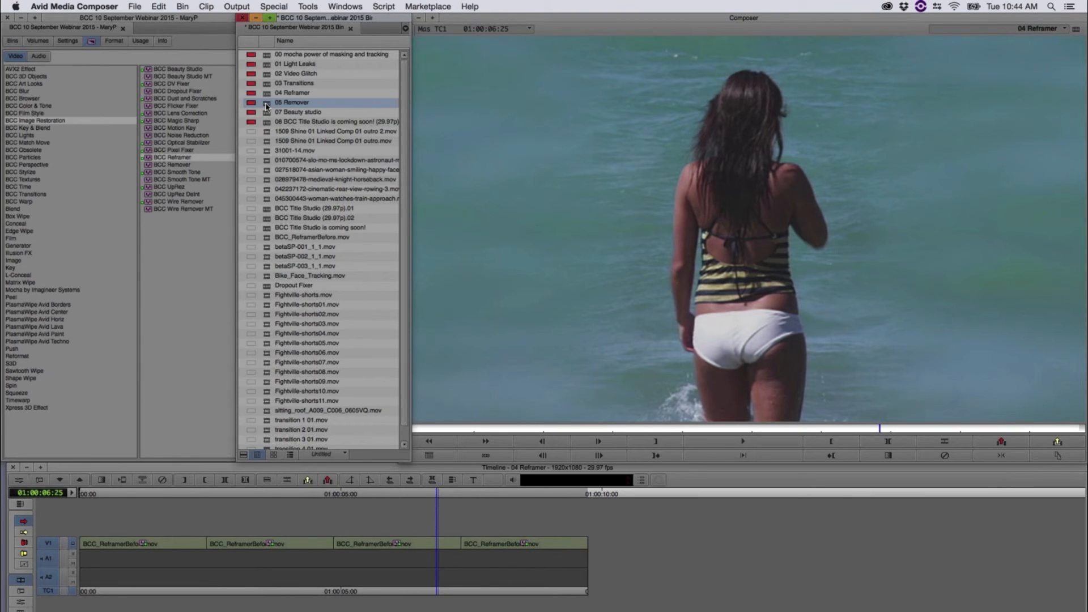
pyautogui.doubleClick(266, 106)
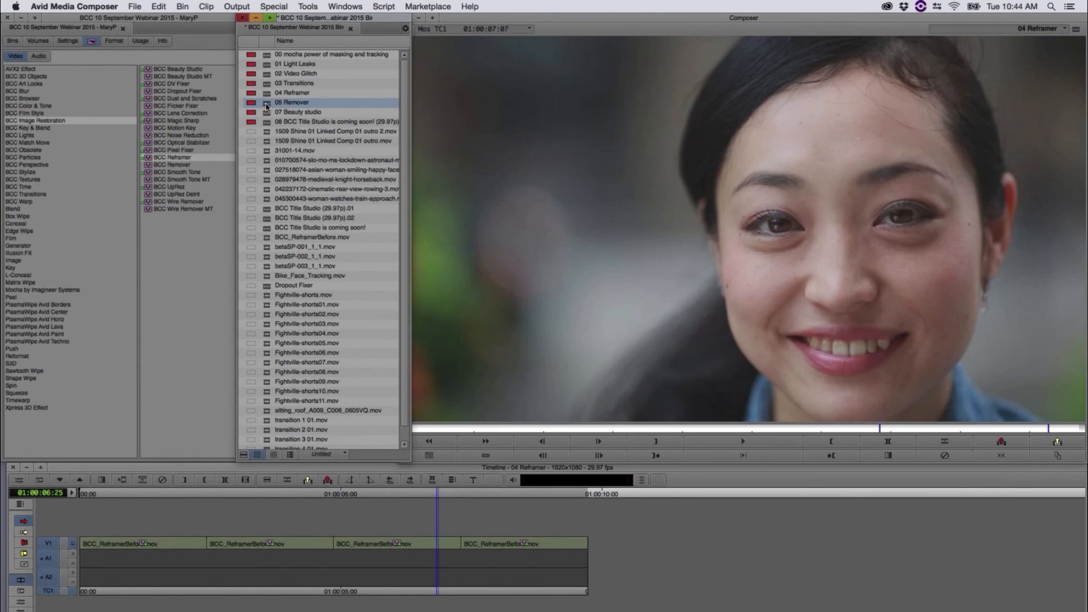
pyautogui.moveTo(492, 495); pyautogui.dragTo(166, 513)
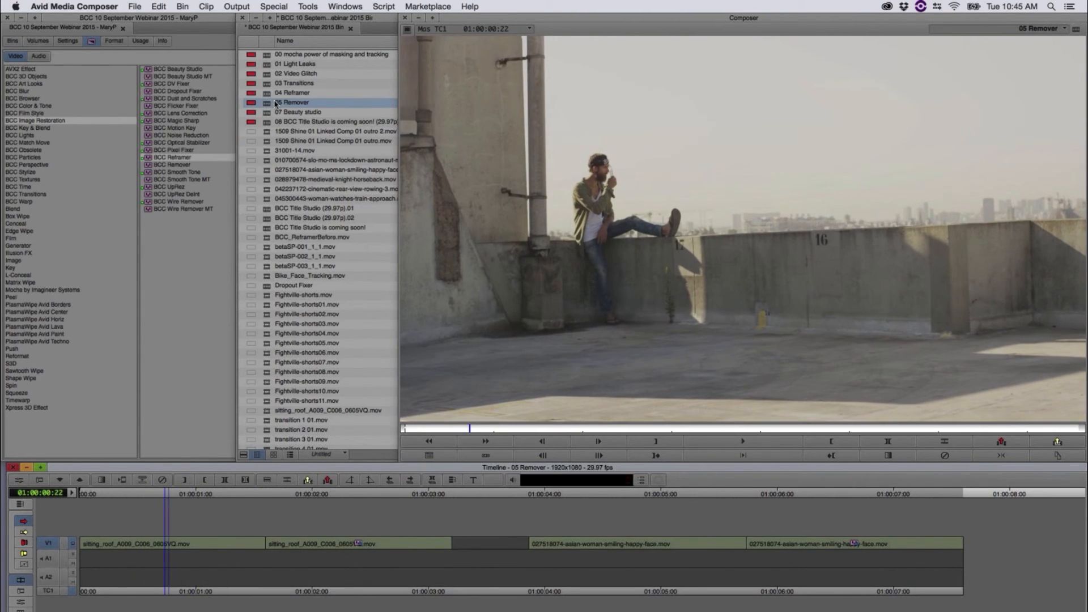
# Step: Apply the BCC Remover effect from BCC Image Restoration to the first rooftop clip and open its effect settings
pyautogui.click(181, 30)
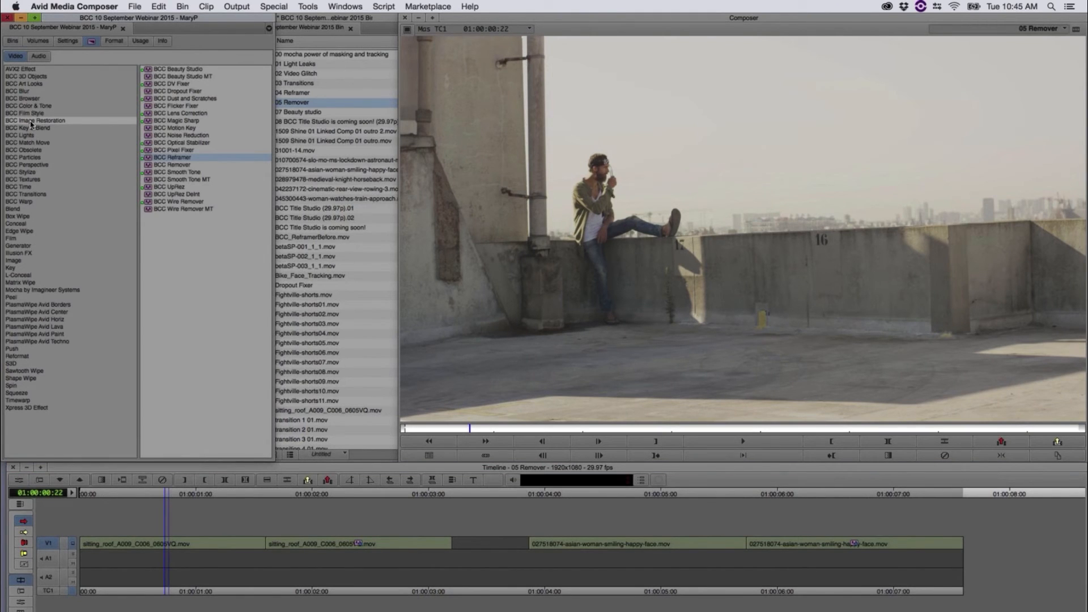
pyautogui.click(161, 165)
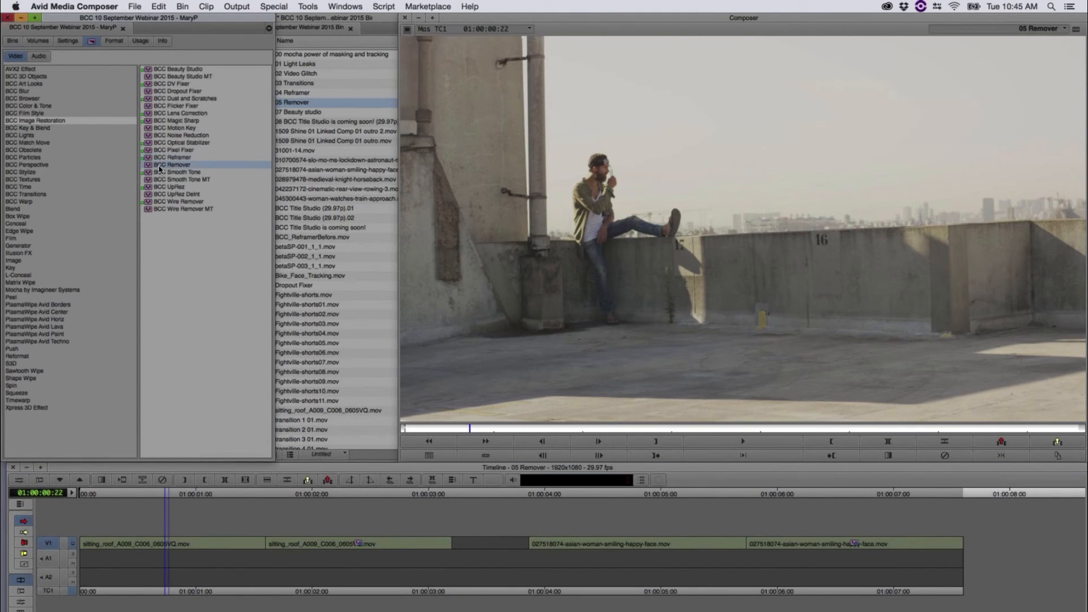
pyautogui.moveTo(178, 418); pyautogui.dragTo(151, 544)
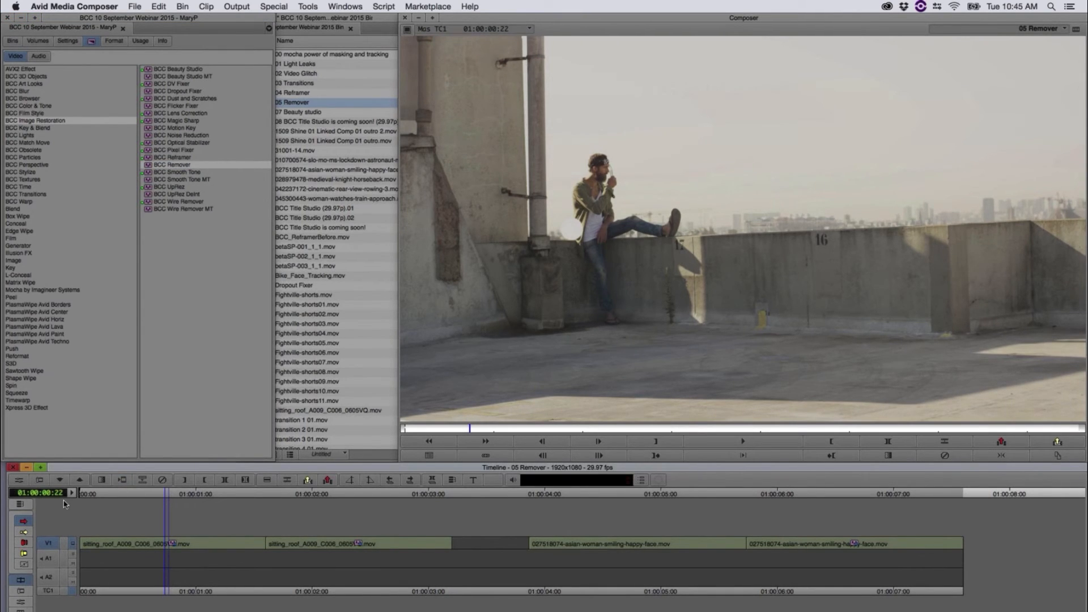
pyautogui.click(17, 481)
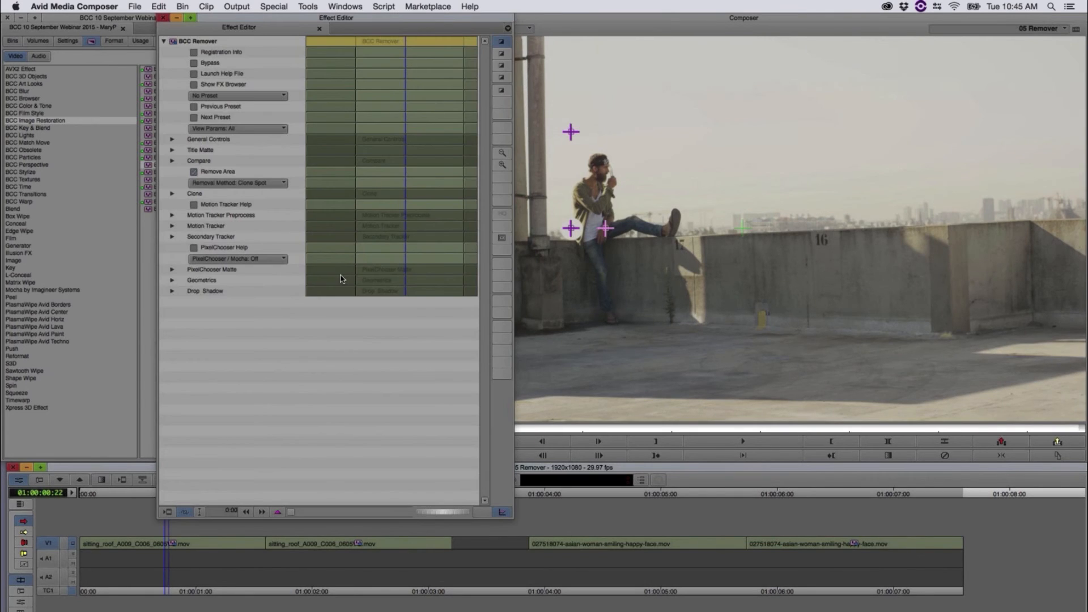
# Step: Keep the Clone Spot removal method and try placing its two points over the painted 16 and on clean wall beside it
pyautogui.click(260, 183)
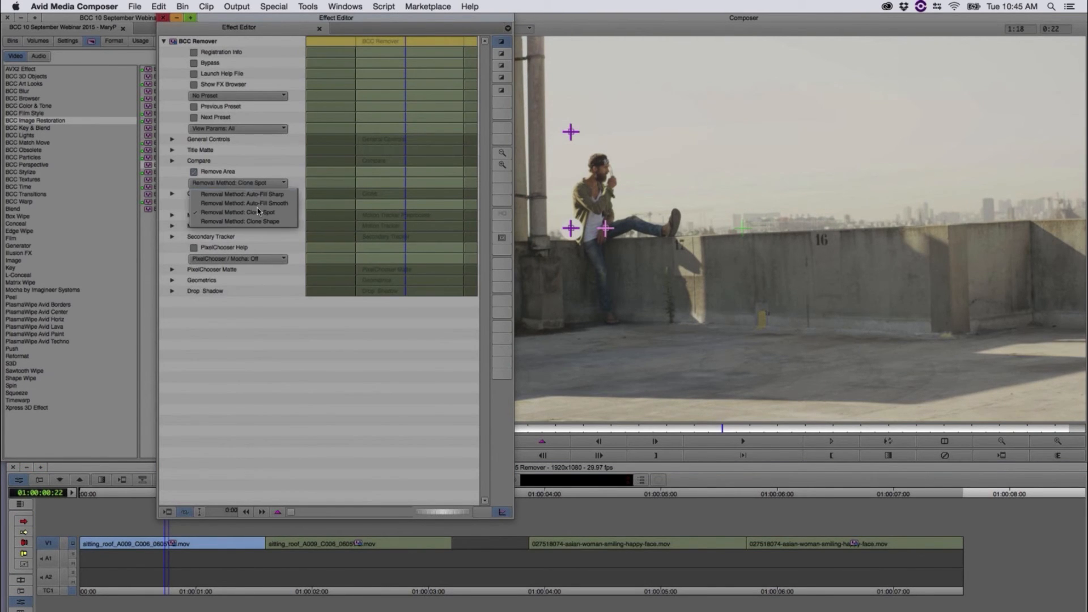
pyautogui.click(598, 285)
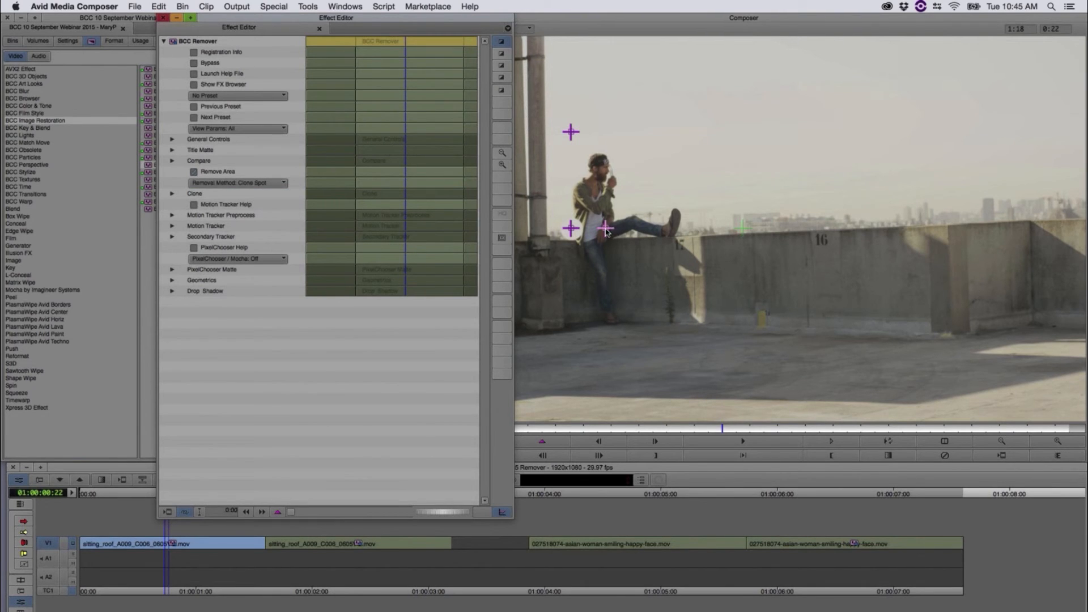
pyautogui.moveTo(570, 228); pyautogui.dragTo(822, 240)
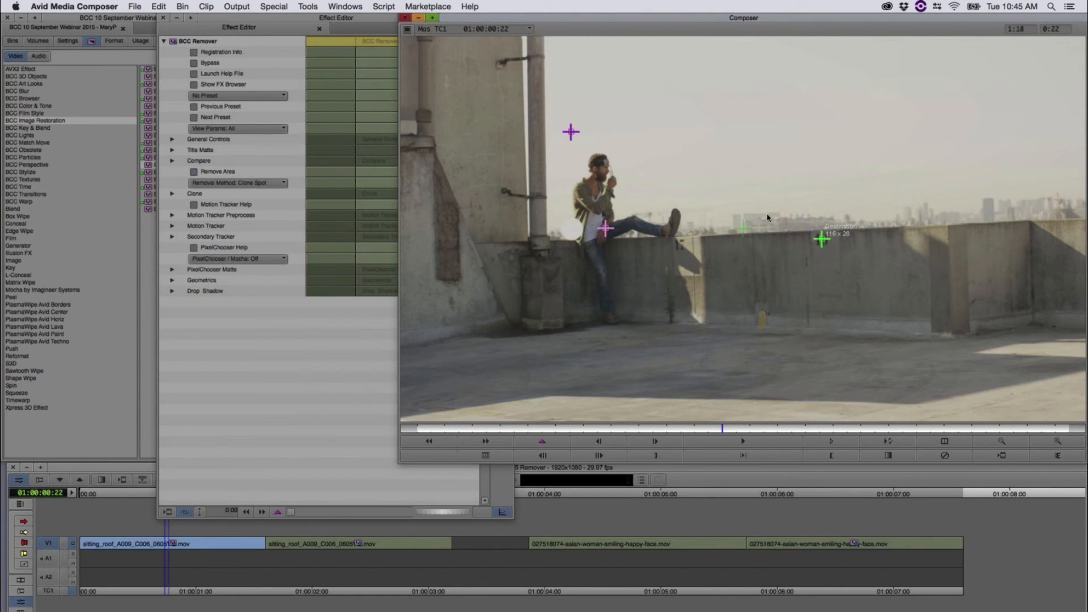
pyautogui.click(571, 132)
pyautogui.moveTo(842, 238); pyautogui.dragTo(864, 241)
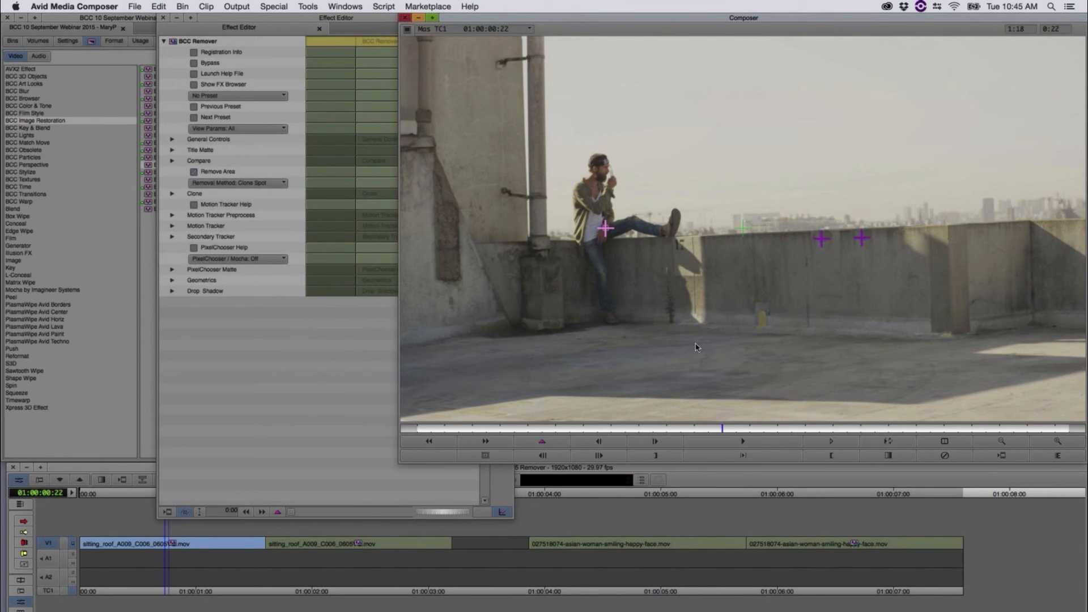
# Step: At the clip's first frame, set Removal Method to Clone Shape, turn PixelChooser / Mocha on and launch Mocha
pyautogui.moveTo(764, 430); pyautogui.dragTo(409, 395)
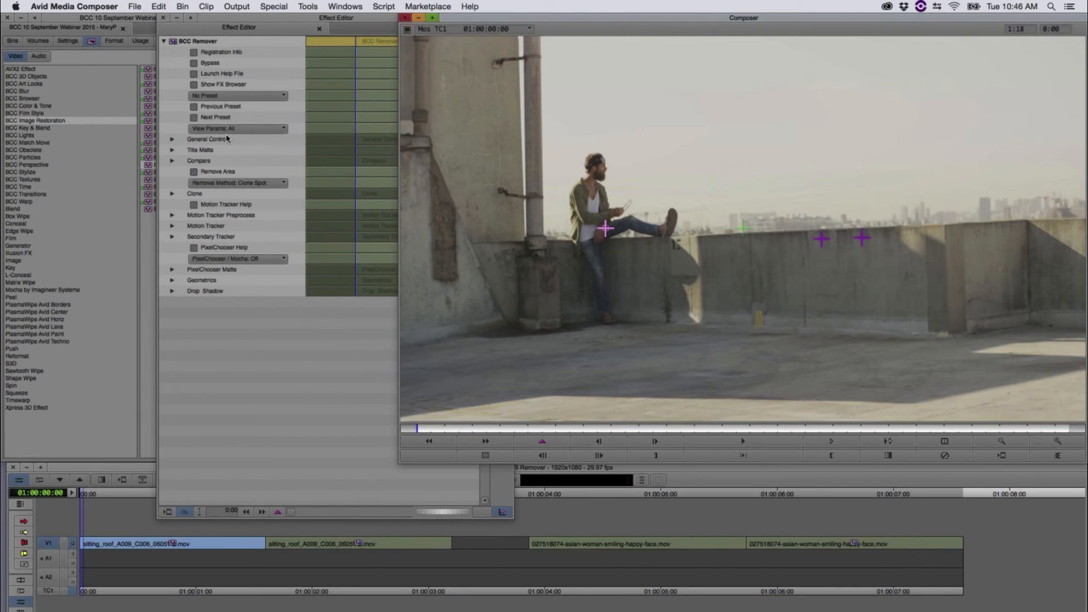
pyautogui.click(240, 189)
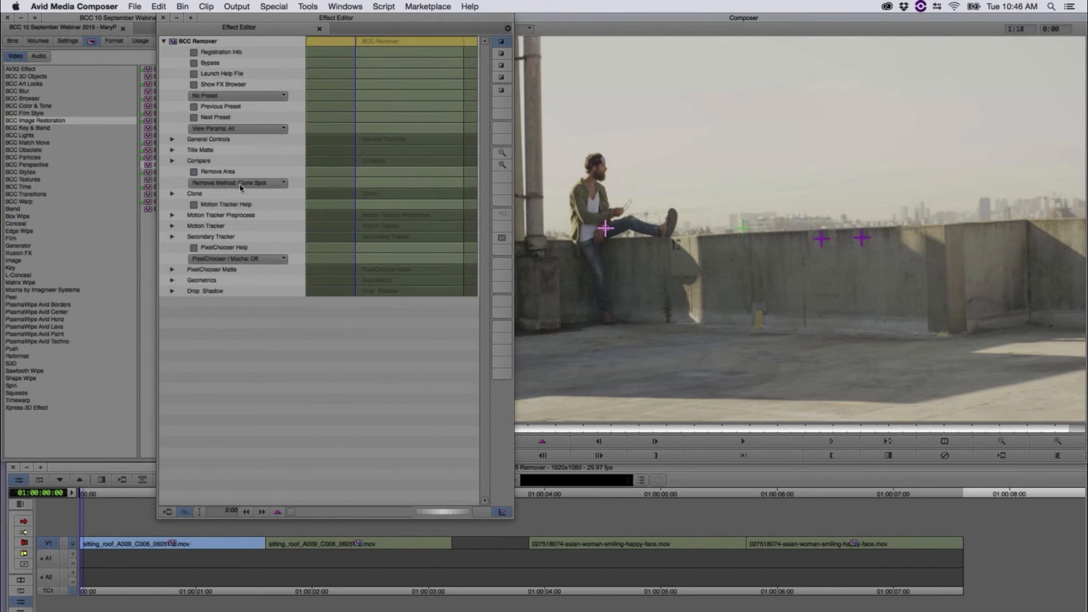
pyautogui.click(243, 218)
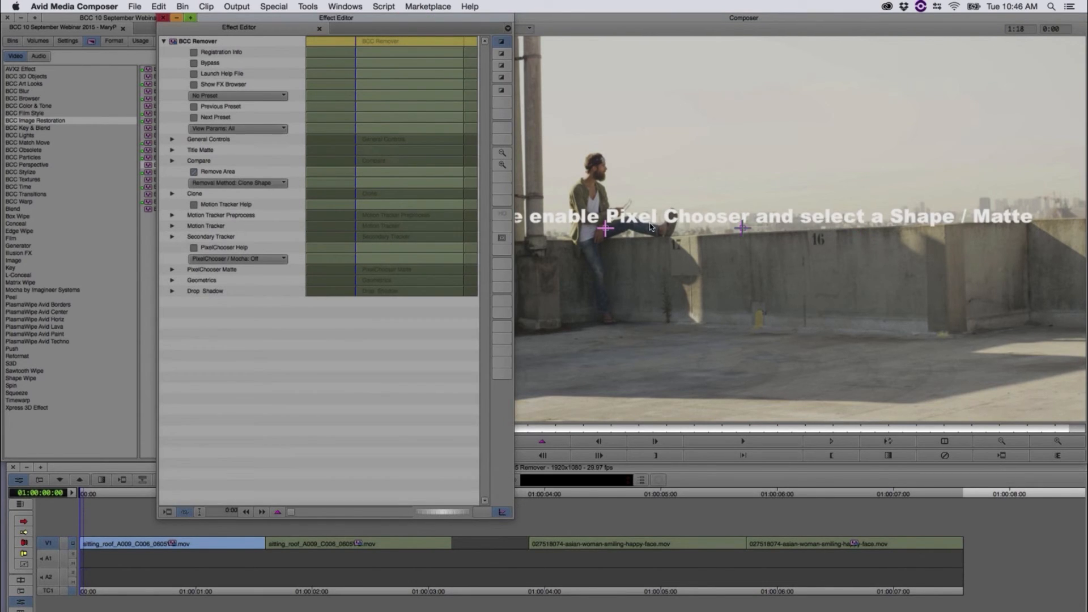
pyautogui.click(241, 260)
pyautogui.click(245, 290)
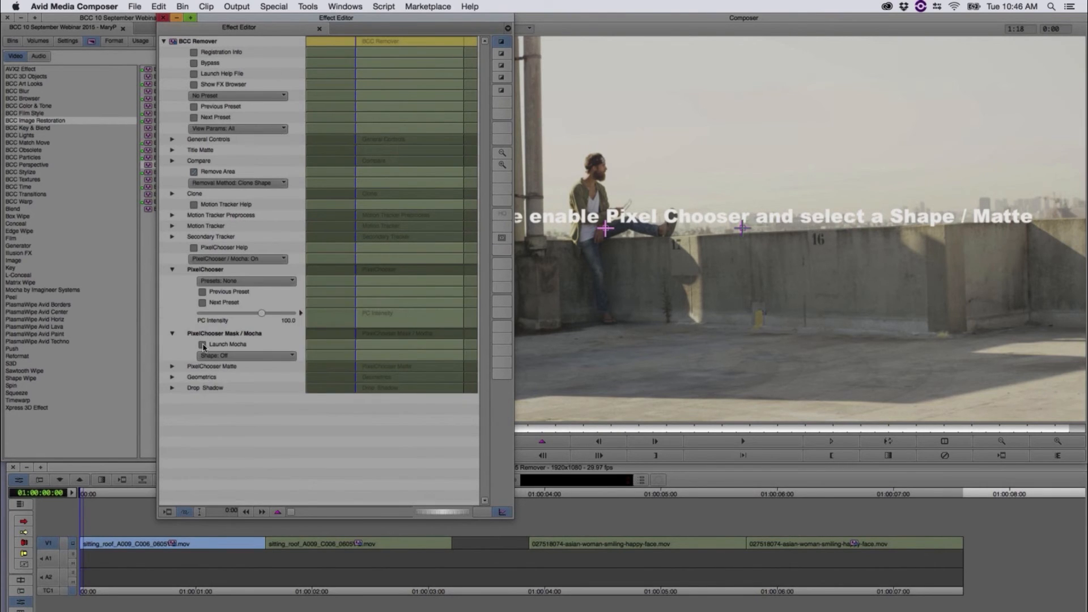
pyautogui.click(202, 344)
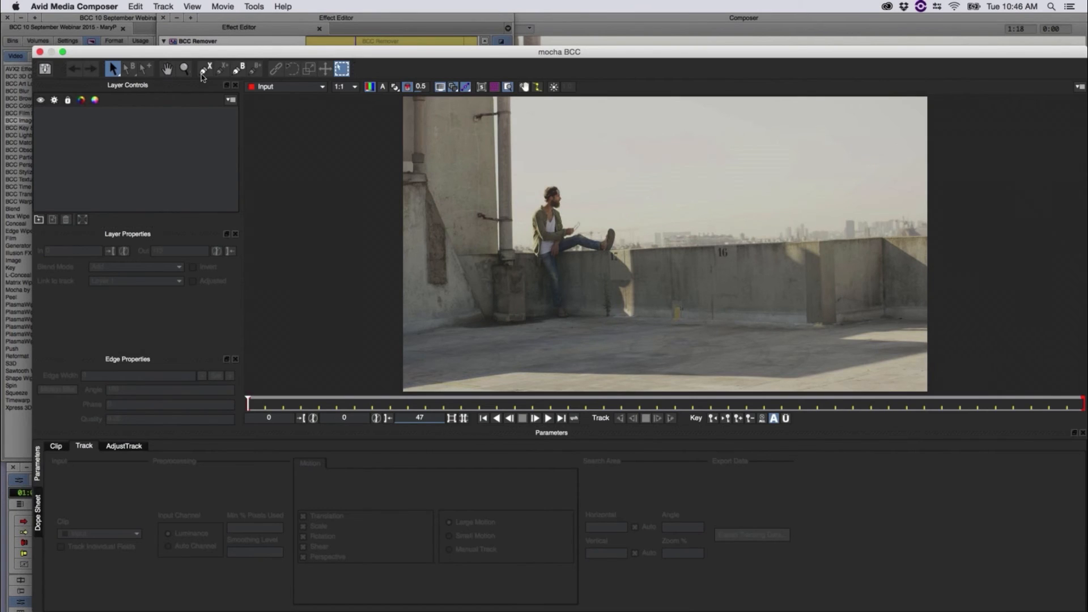
# Step: Draw a four-point X-Spline around the painted 16 on the wall and shrink it closer to the number
pyautogui.click(184, 69)
pyautogui.moveTo(719, 288); pyautogui.dragTo(760, 176)
pyautogui.moveTo(761, 259); pyautogui.dragTo(737, 150)
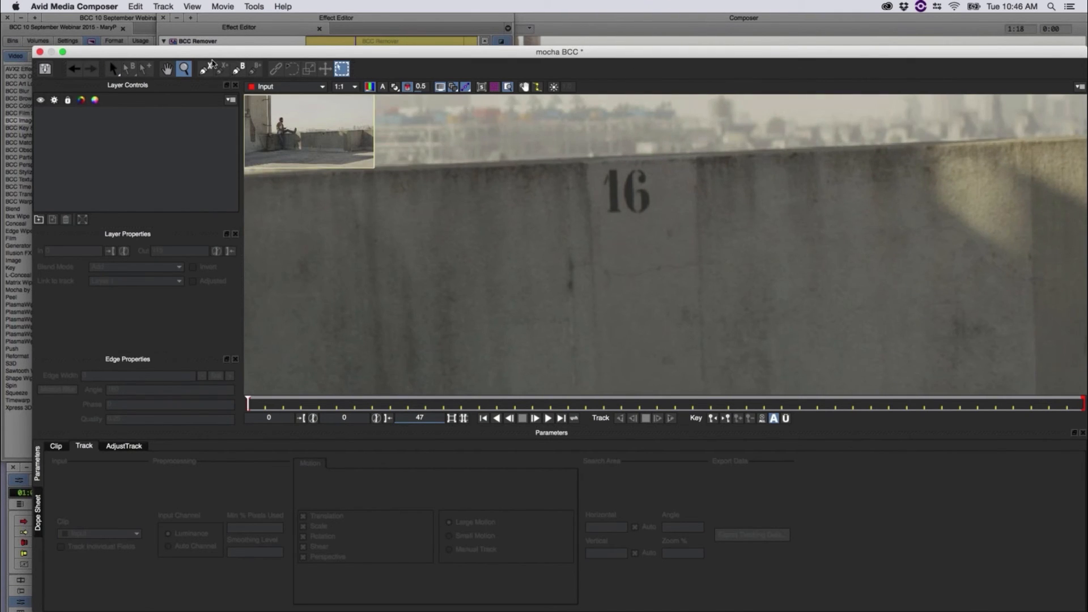
pyautogui.click(206, 68)
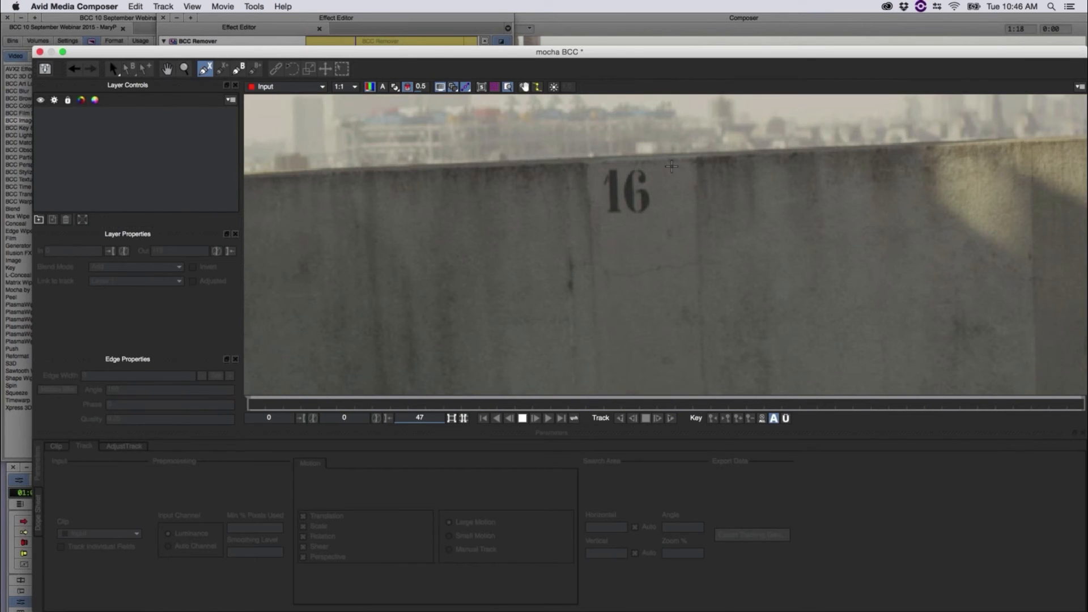
pyautogui.click(587, 163)
pyautogui.click(672, 164)
pyautogui.click(673, 244)
pyautogui.click(592, 249)
pyautogui.rightClick(592, 249)
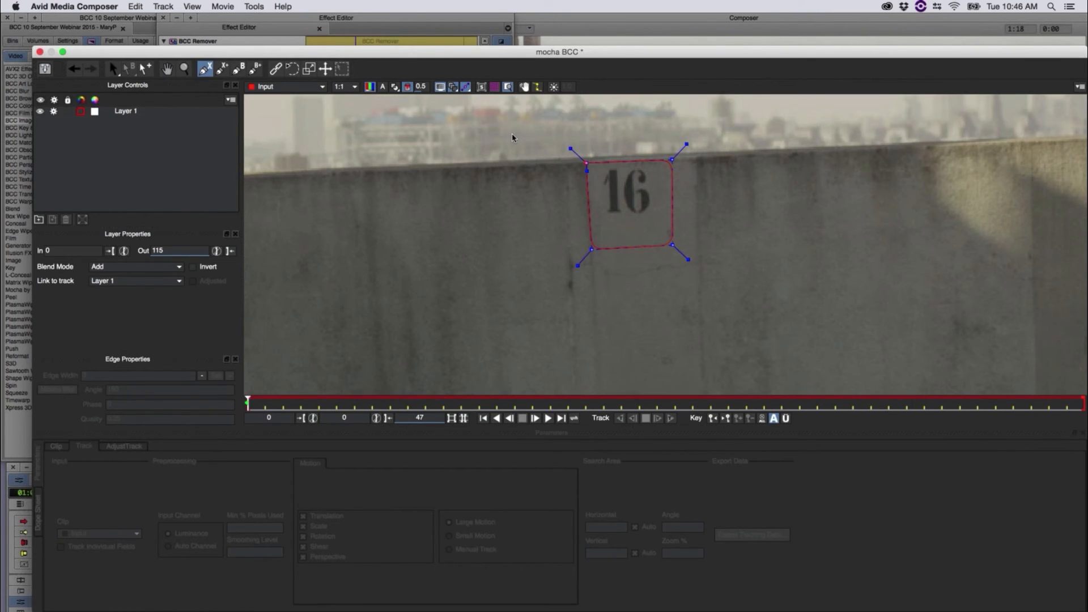
pyautogui.moveTo(687, 261); pyautogui.dragTo(668, 234)
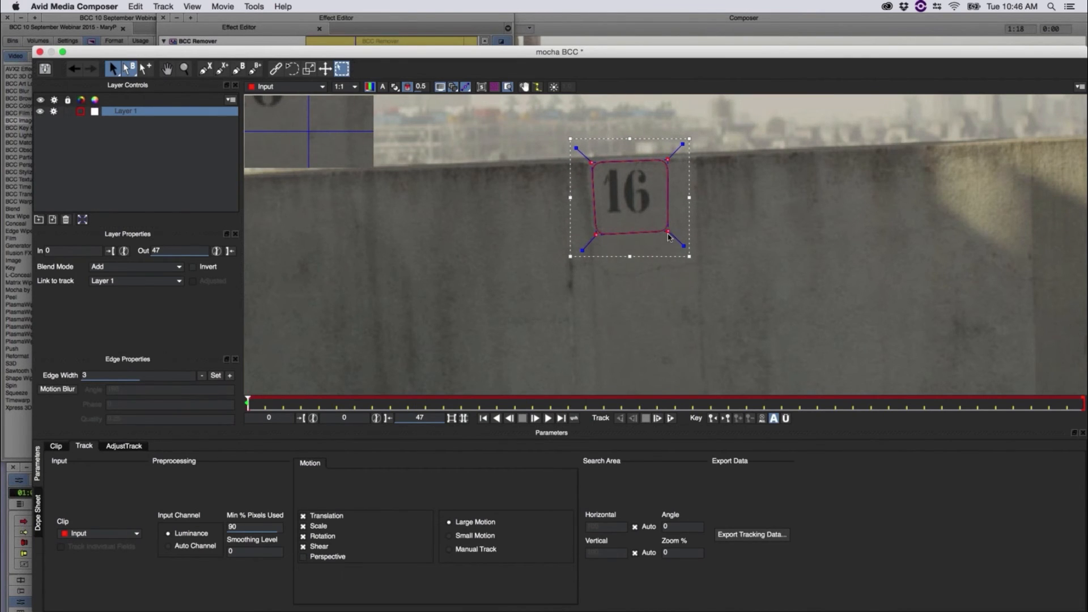
# Step: Track Layer 1 forward through the clip with Translation, Scale, Rotation and Shear, and save the Mocha project
pyautogui.click(185, 68)
pyautogui.moveTo(425, 141); pyautogui.dragTo(627, 249)
pyautogui.press('x')
pyautogui.press('z')
pyautogui.press('x')
pyautogui.moveTo(584, 209); pyautogui.dragTo(624, 236)
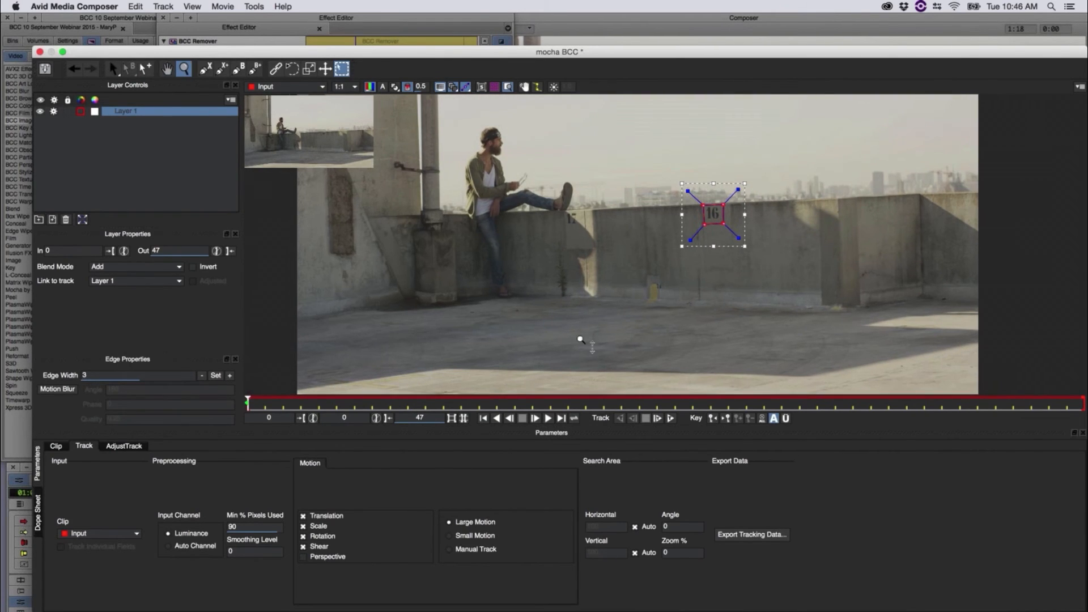
pyautogui.click(670, 418)
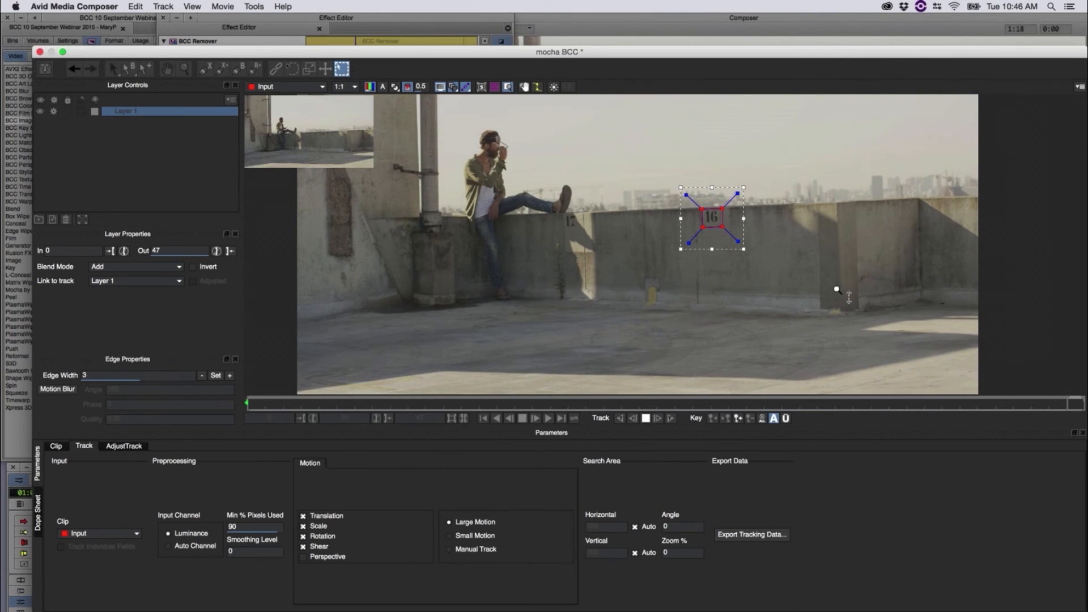
pyautogui.press('super+s')
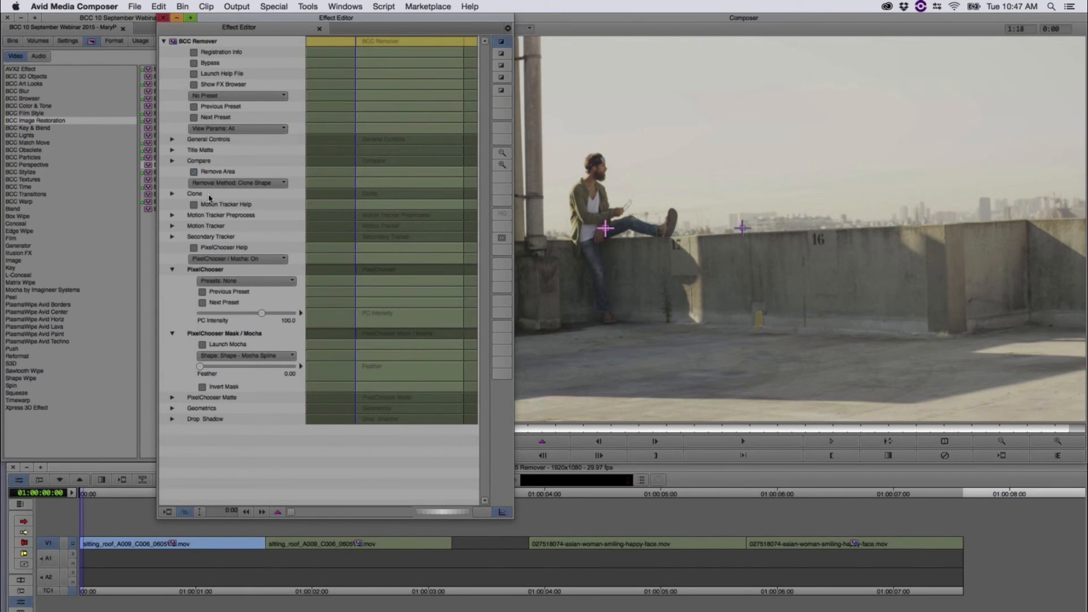
# Step: In the Clone settings, move the offset point below the frame centre so clean wall texture covers the 16
pyautogui.click(172, 195)
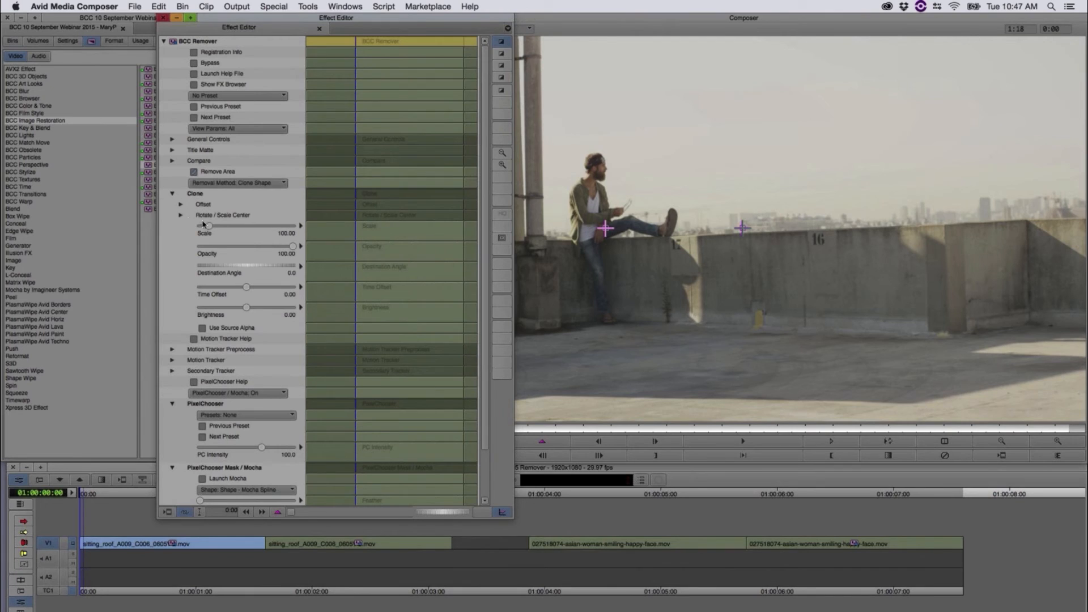
pyautogui.click(743, 230)
pyautogui.moveTo(742, 229); pyautogui.dragTo(743, 208)
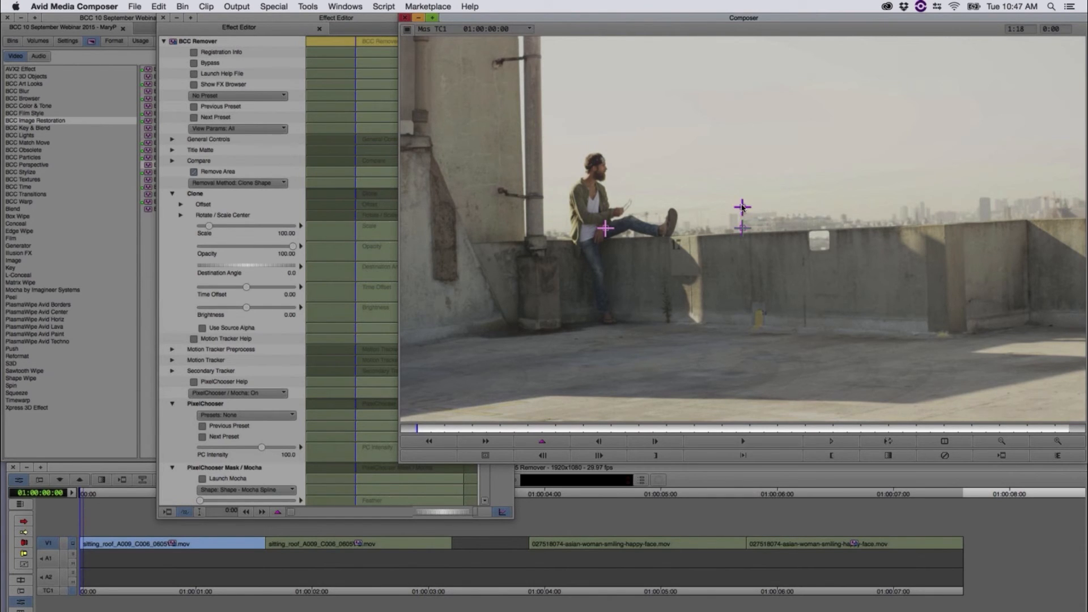
pyautogui.moveTo(742, 208); pyautogui.dragTo(743, 208)
pyautogui.moveTo(743, 208); pyautogui.dragTo(745, 259)
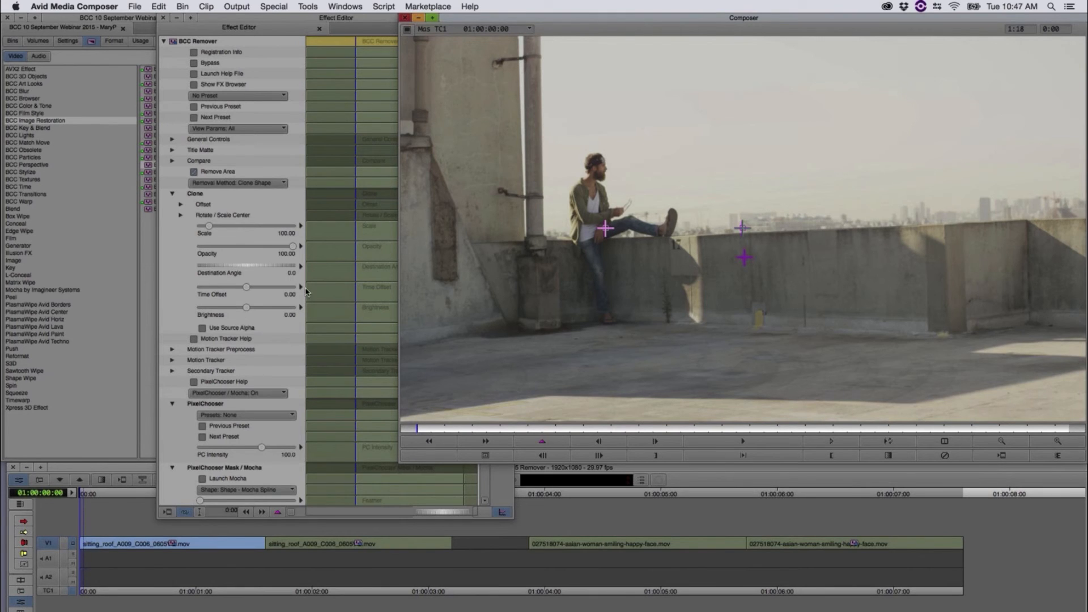
# Step: Set the Feather of the PixelChooser mask to 5.00
pyautogui.click(286, 161)
pyautogui.scroll(-3, 191, 434)
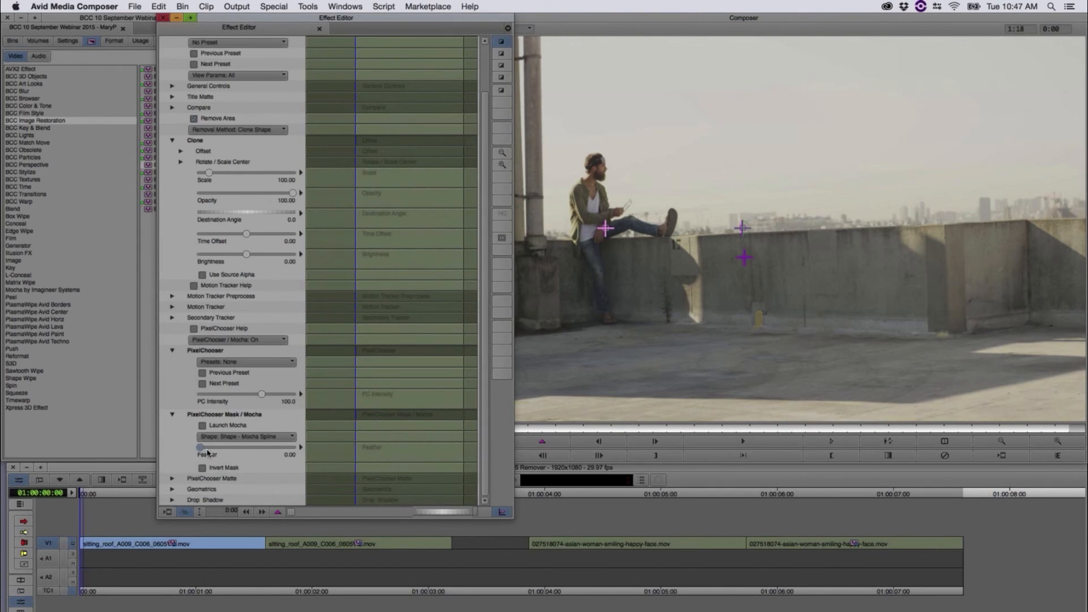
pyautogui.moveTo(204, 454); pyautogui.dragTo(200, 454)
# Step: Play and scrub the first rooftop clip to check the removal, stopping at 01:00:01:00, and reopen its effect settings
pyautogui.click(100, 502)
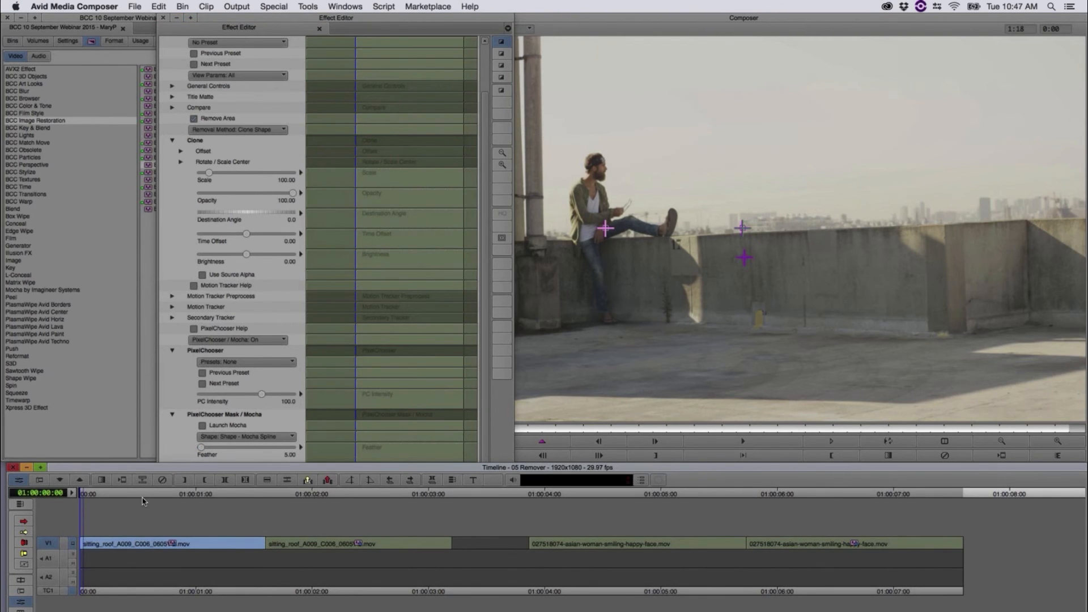
pyautogui.click(154, 498)
pyautogui.press('space')
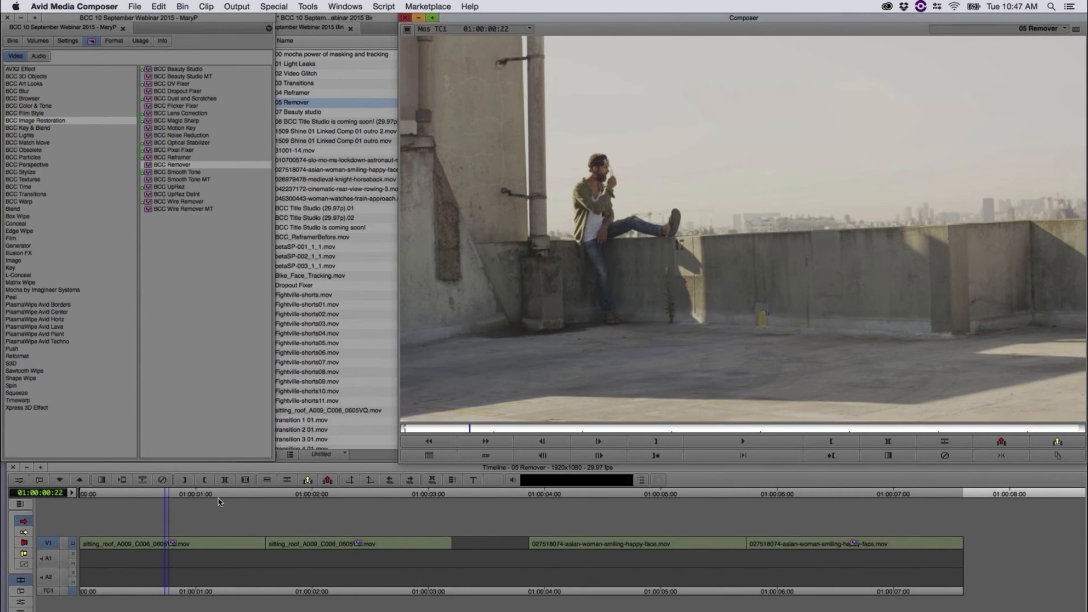
pyautogui.moveTo(201, 508)
pyautogui.mouseDown()
pyautogui.moveTo(148, 503)
pyautogui.moveTo(943, 504)
pyautogui.moveTo(603, 528)
pyautogui.moveTo(193, 520)
pyautogui.moveTo(419, 533)
pyautogui.moveTo(217, 506)
pyautogui.moveTo(200, 512)
pyautogui.moveTo(373, 522)
pyautogui.moveTo(437, 510)
pyautogui.moveTo(286, 517)
pyautogui.moveTo(187, 507)
pyautogui.moveTo(389, 529)
pyautogui.moveTo(887, 536)
pyautogui.moveTo(704, 543)
pyautogui.moveTo(517, 514)
pyautogui.moveTo(183, 494)
pyautogui.moveTo(197, 494)
pyautogui.mouseUp()
pyautogui.click(20, 480)
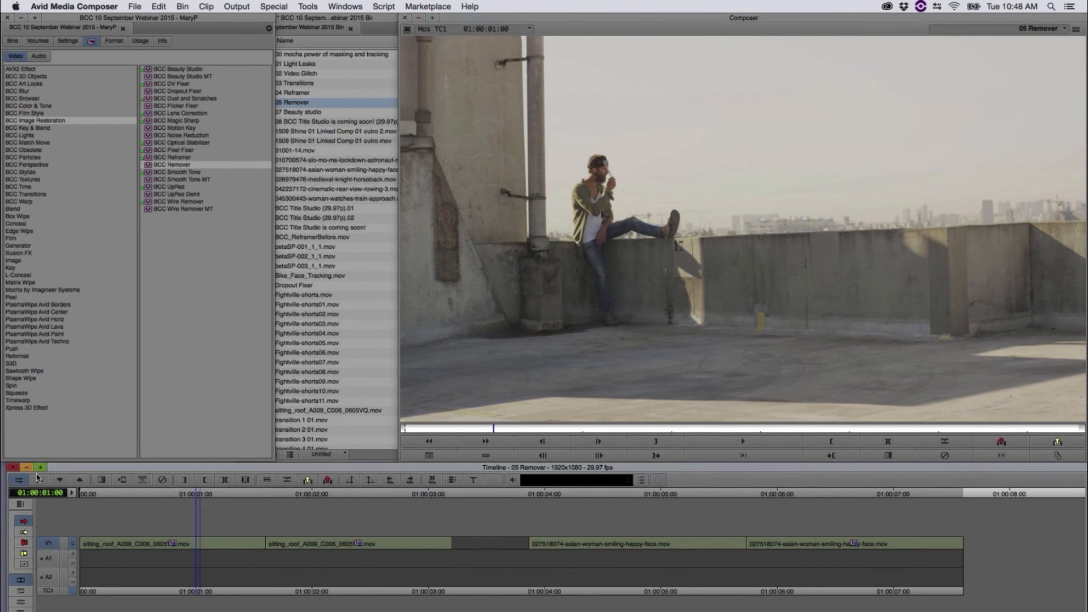
pyautogui.scroll(-3, 477, 307)
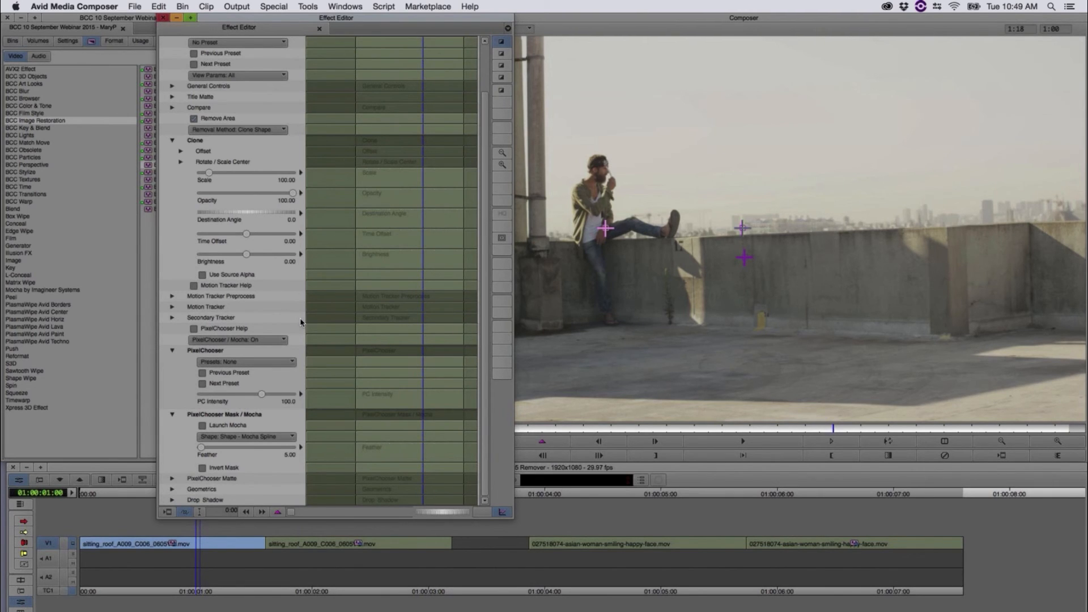
# Step: Close the effect settings and load the 07 Beauty studio sequence from the bin
pyautogui.click(134, 20)
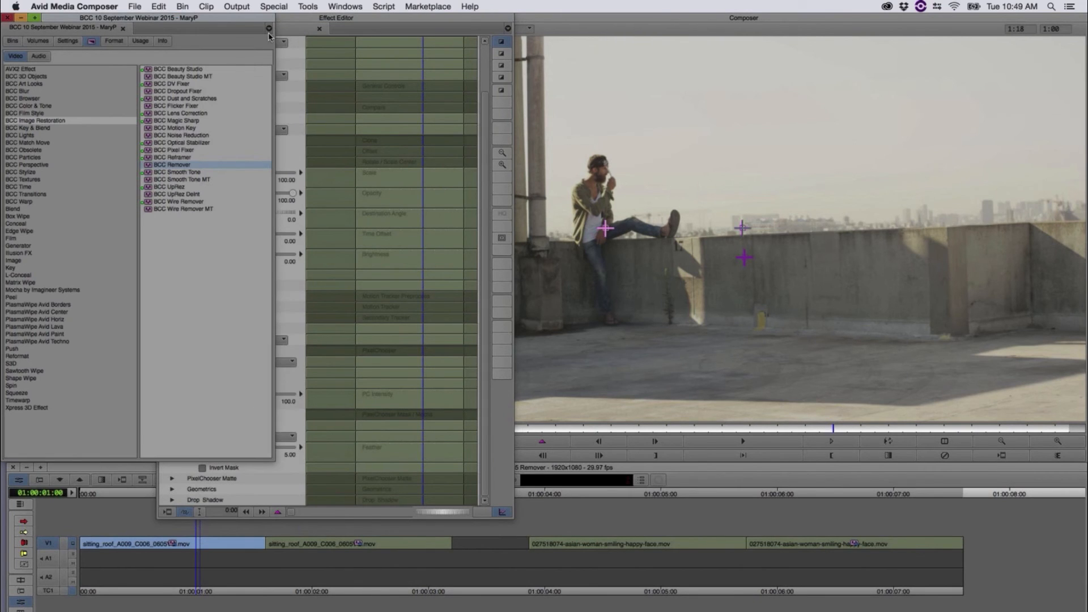
pyautogui.click(321, 19)
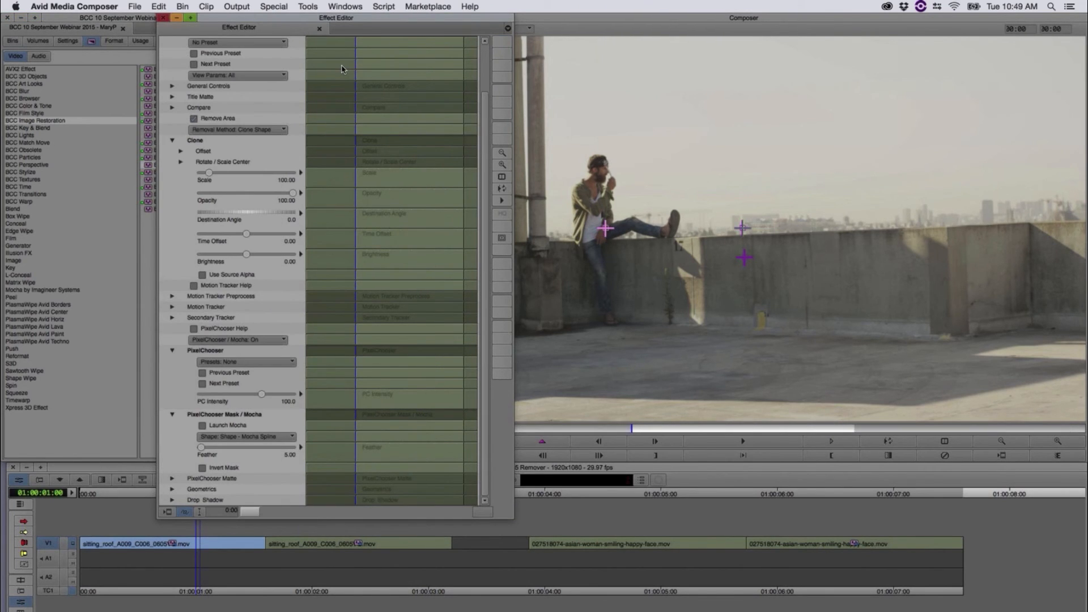
pyautogui.press('super+w')
pyautogui.click(350, 19)
pyautogui.click(281, 115)
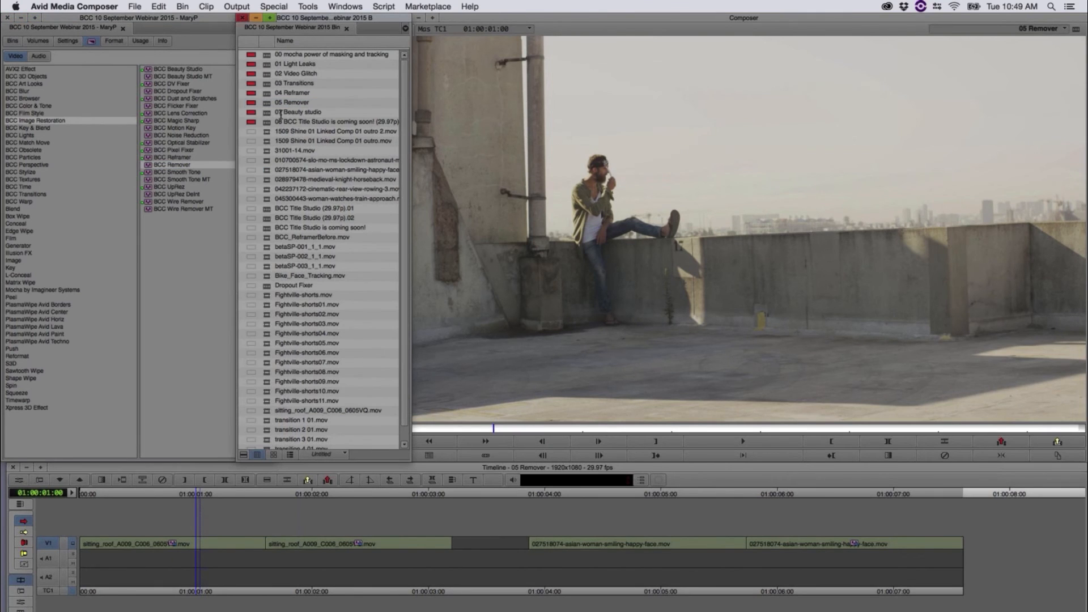
pyautogui.doubleClick(265, 116)
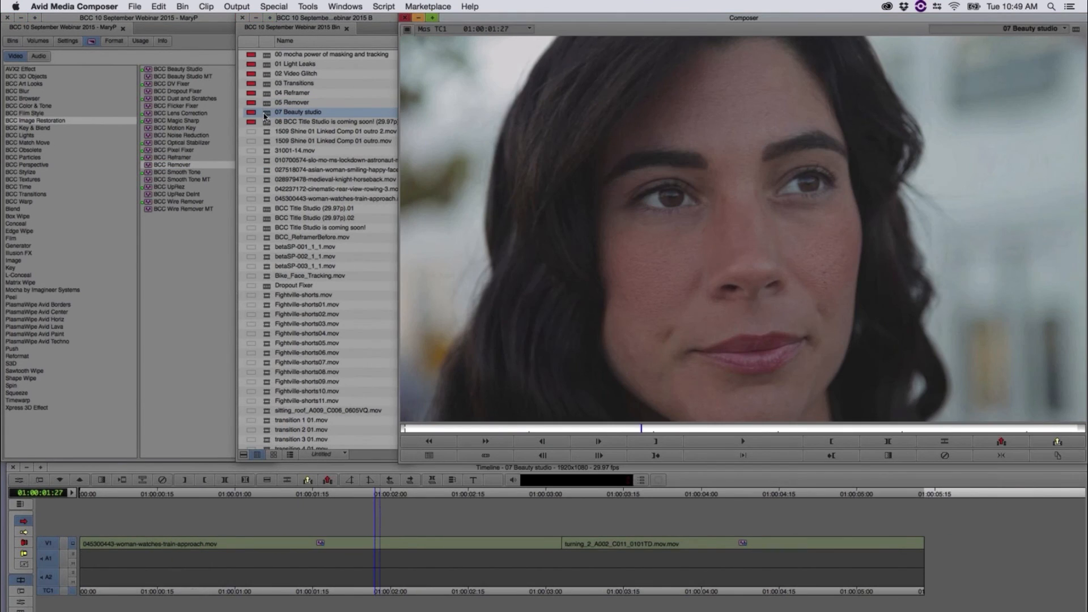
# Step: Play and scrub the woman's close-up in the first clip, and open its BCC Beauty Studio MT settings at 01:00:02:11
pyautogui.moveTo(374, 496); pyautogui.dragTo(102, 502)
pyautogui.moveTo(213, 505); pyautogui.dragTo(316, 483)
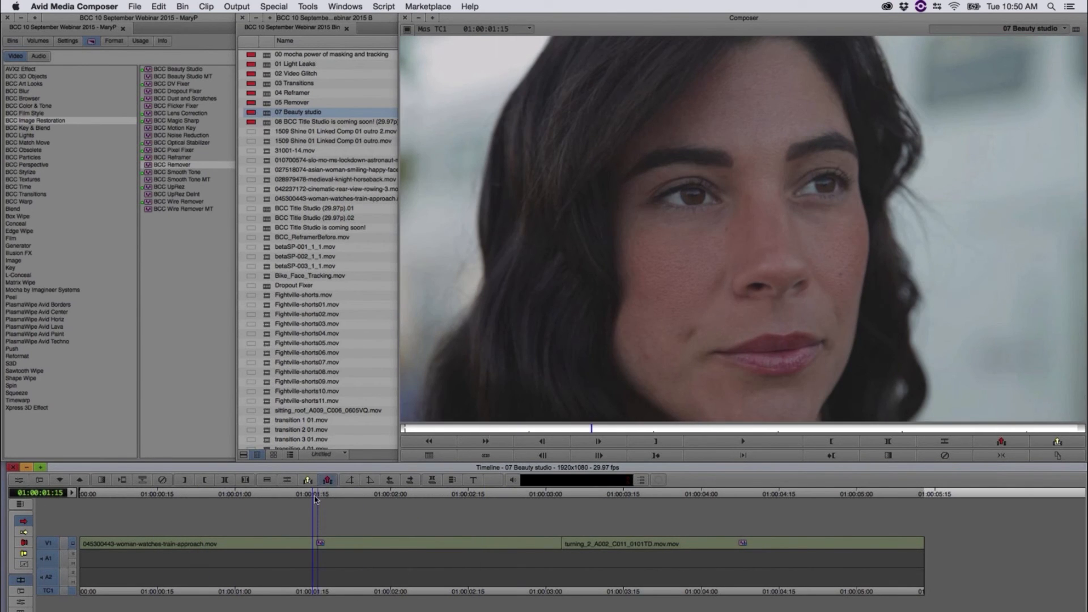
pyautogui.press('space')
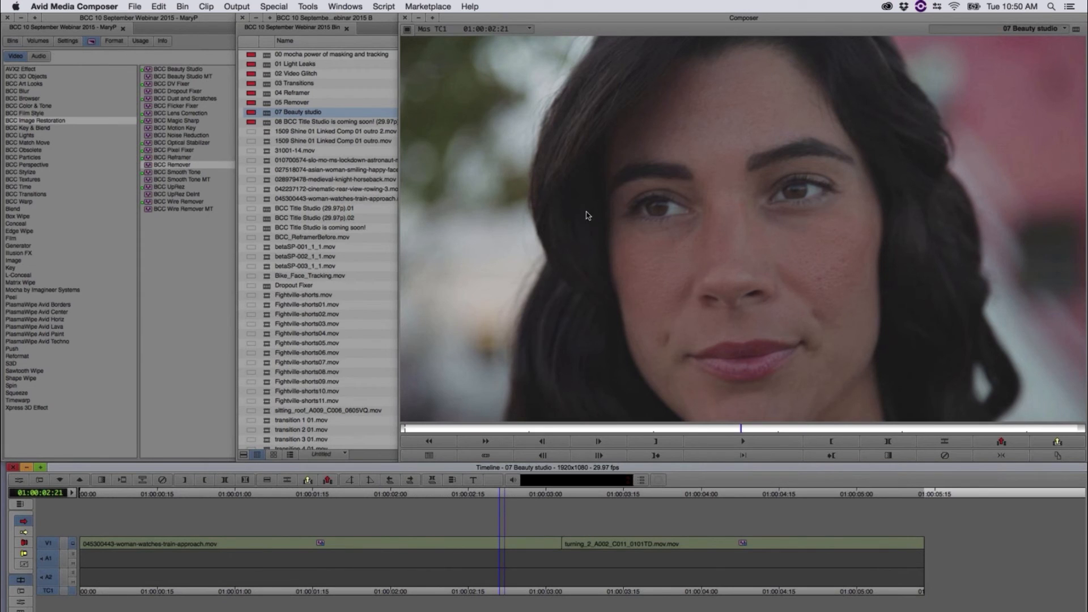
pyautogui.moveTo(500, 496); pyautogui.dragTo(291, 515)
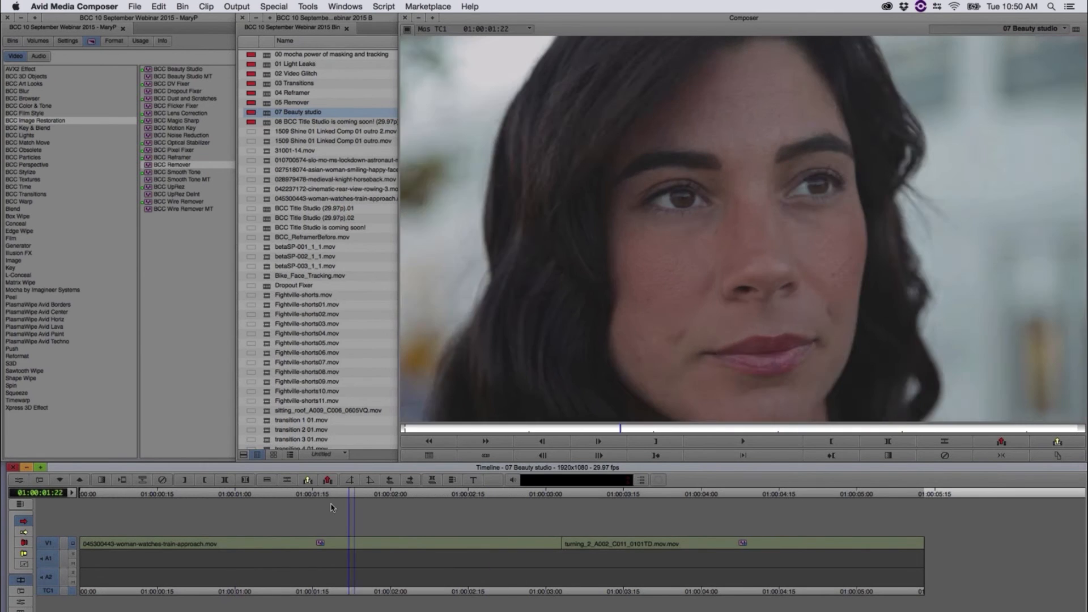
pyautogui.moveTo(499, 530); pyautogui.dragTo(448, 519)
pyautogui.click(18, 482)
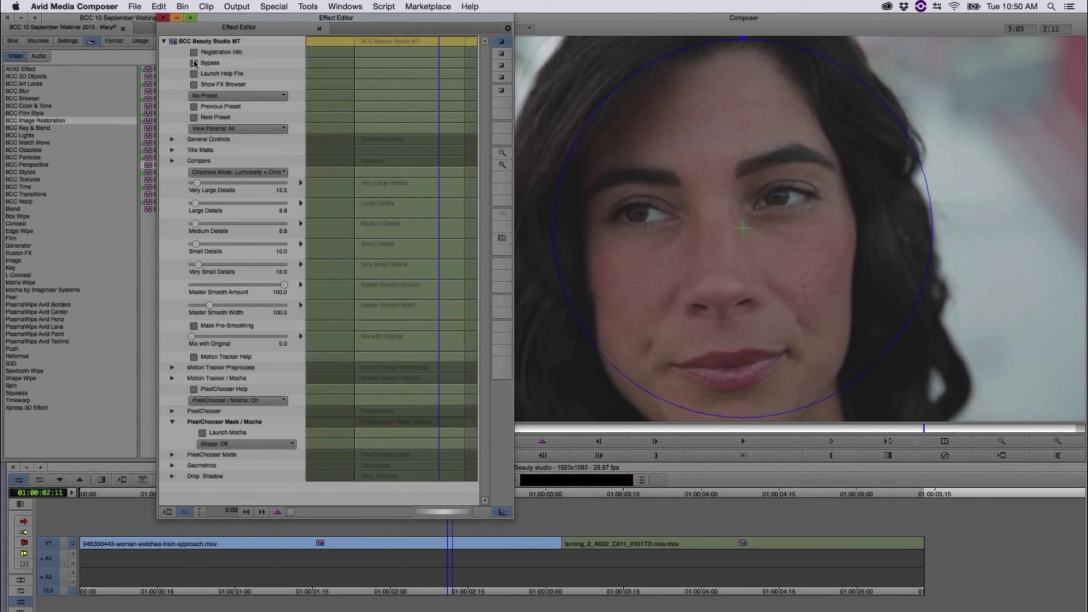
# Step: Examine the woman's skin at several points of the first clip, from 01:00:02:28 back to 01:00:00:21
pyautogui.click(537, 498)
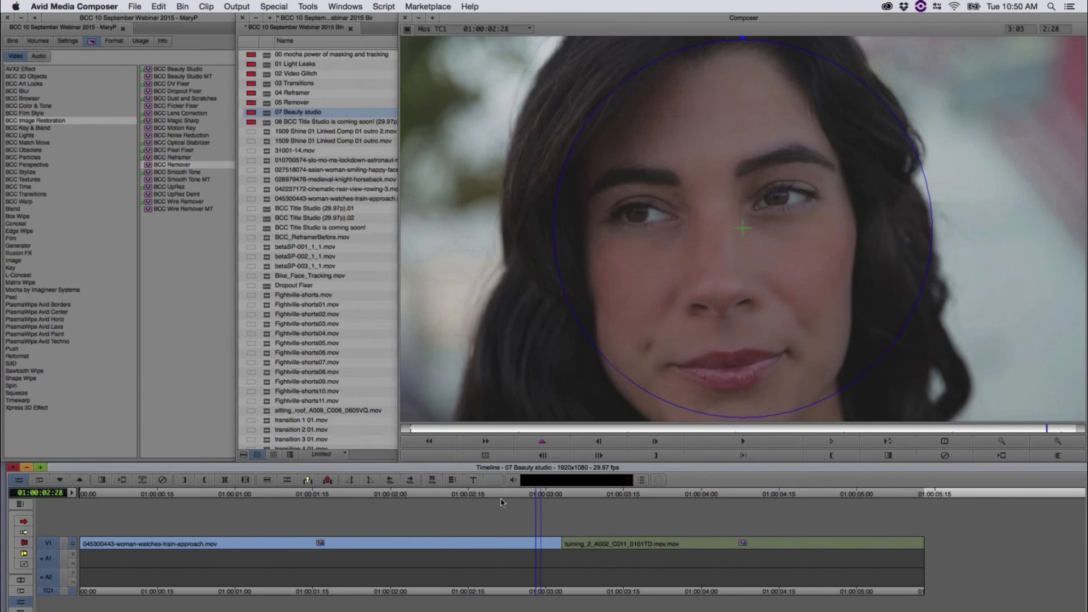
pyautogui.click(382, 494)
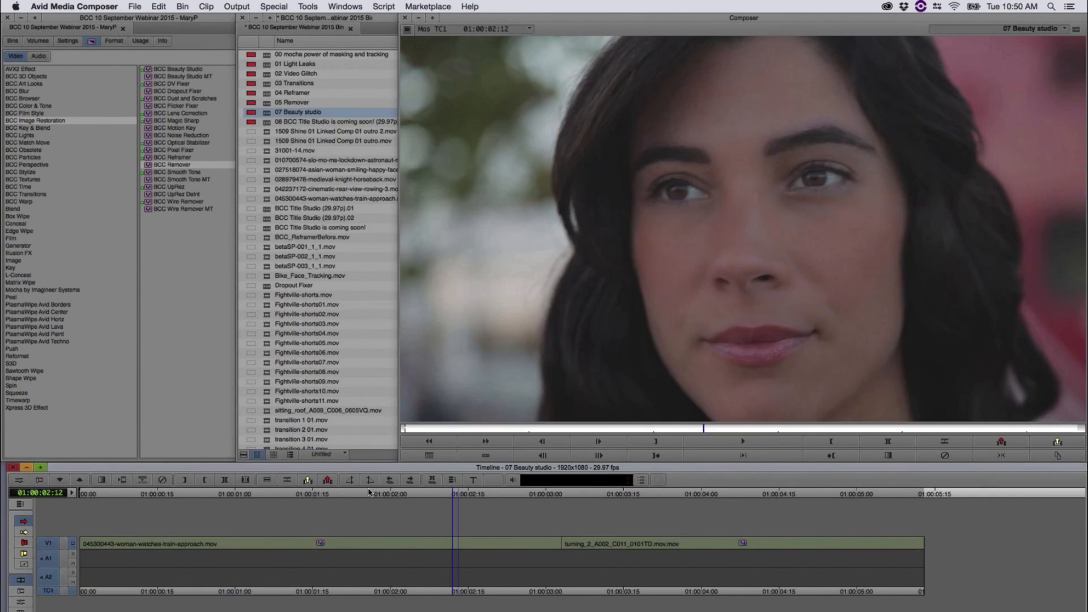
pyautogui.moveTo(252, 486)
pyautogui.mouseDown()
pyautogui.moveTo(141, 474)
pyautogui.moveTo(262, 480)
pyautogui.mouseUp()
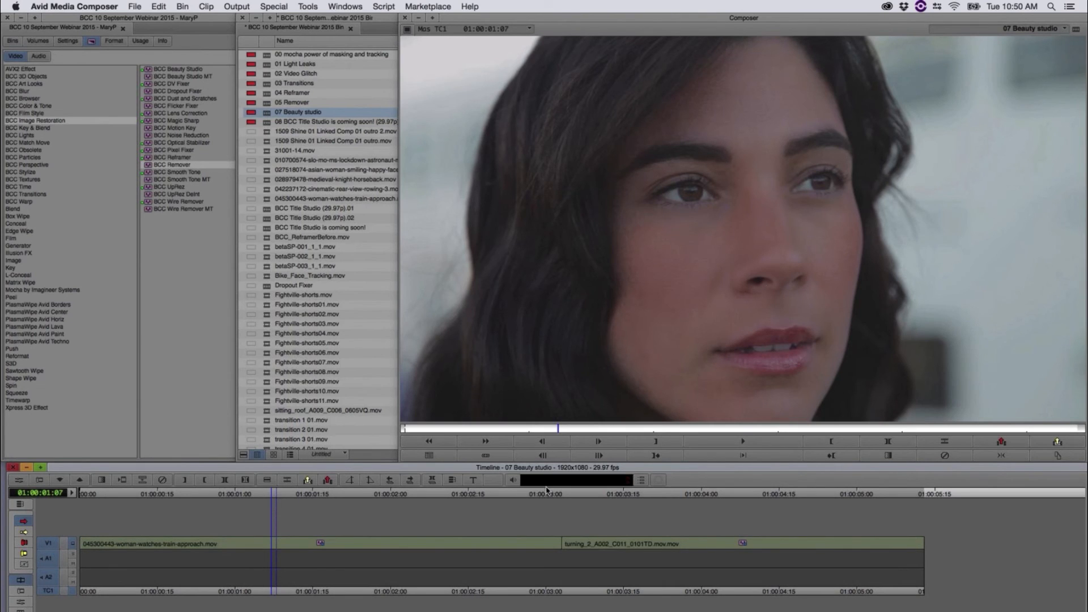
pyautogui.moveTo(305, 493); pyautogui.dragTo(339, 519)
pyautogui.moveTo(244, 508); pyautogui.dragTo(190, 498)
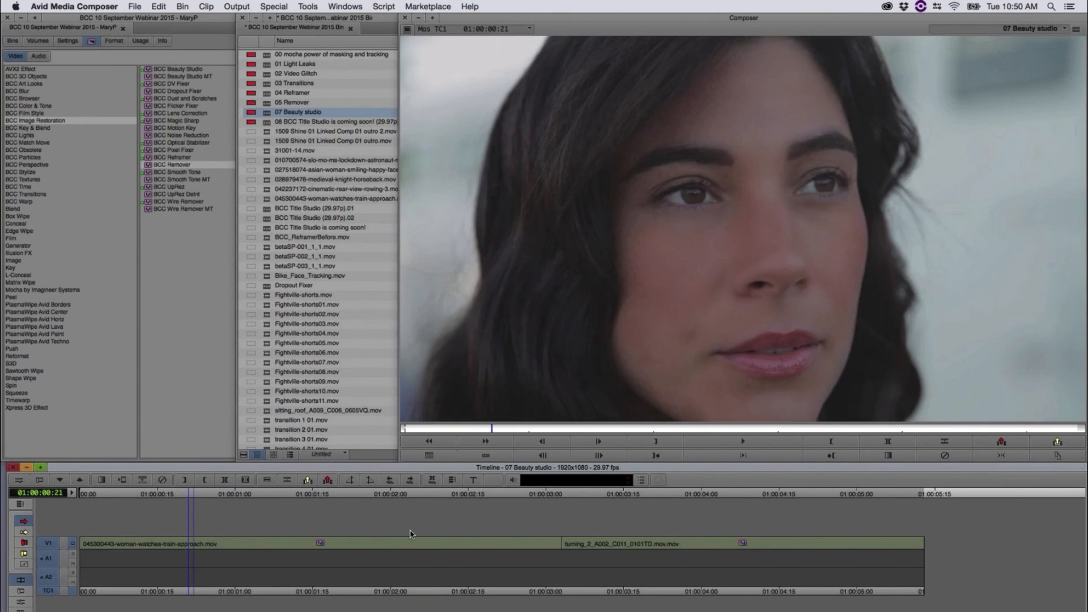
# Step: At 01:00:01:17, reopen the BCC Beauty Studio MT settings and set Very Large Details to 72.5 and Large Details to 40.0
pyautogui.moveTo(410, 531); pyautogui.dragTo(328, 520)
pyautogui.click(16, 482)
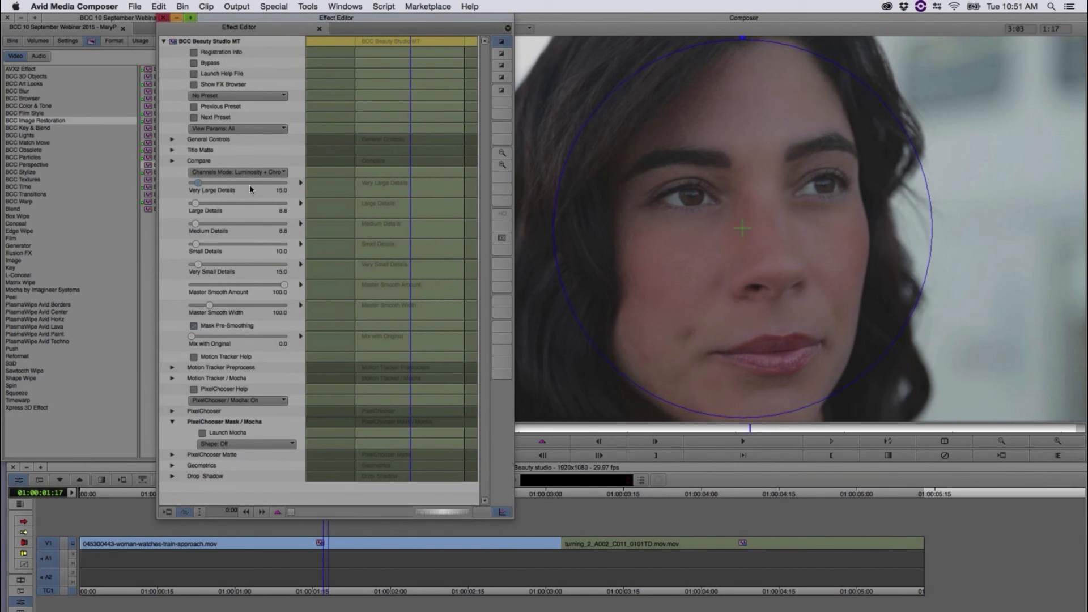
pyautogui.click(266, 183)
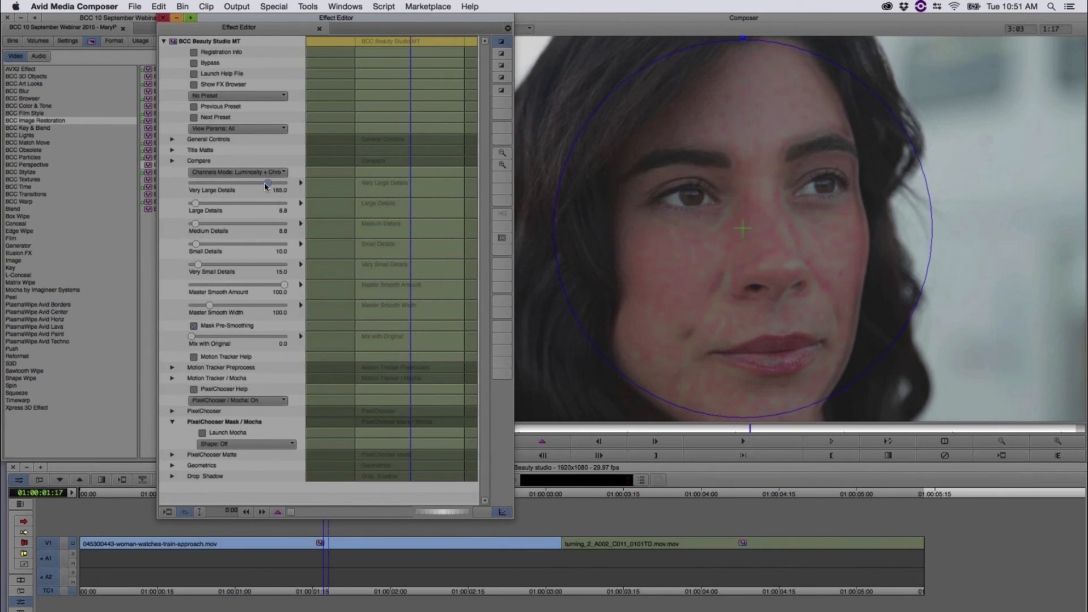
pyautogui.click(225, 184)
pyautogui.click(225, 184)
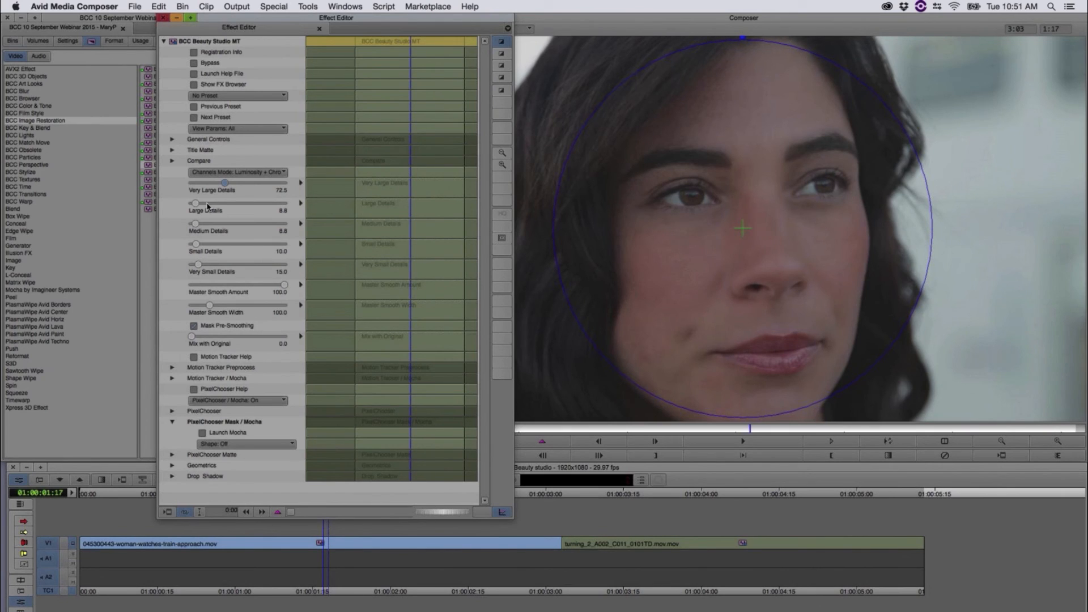
pyautogui.moveTo(208, 206); pyautogui.dragTo(215, 206)
# Step: Try stronger Very Small Details values and return the setting to 15.0
pyautogui.moveTo(271, 275); pyautogui.dragTo(451, 276)
pyautogui.click(244, 264)
pyautogui.click(196, 266)
pyautogui.moveTo(196, 266); pyautogui.dragTo(197, 266)
pyautogui.moveTo(261, 265); pyautogui.dragTo(197, 267)
# Step: Set PixelChooser / Mocha to View Chosen Pixels and scrub the first clip to examine the skin matte
pyautogui.click(233, 401)
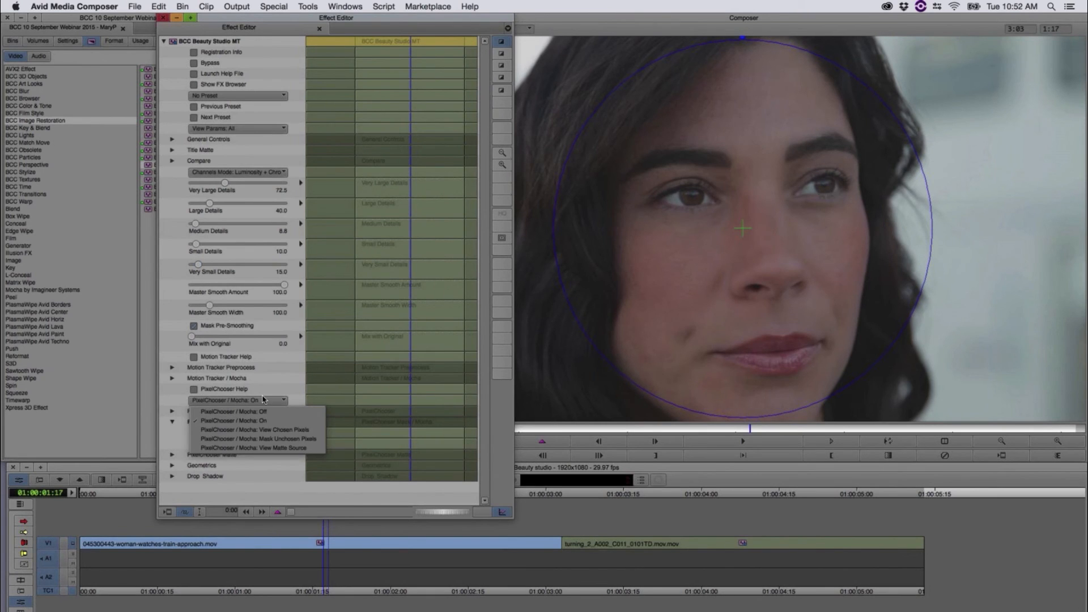
pyautogui.click(270, 430)
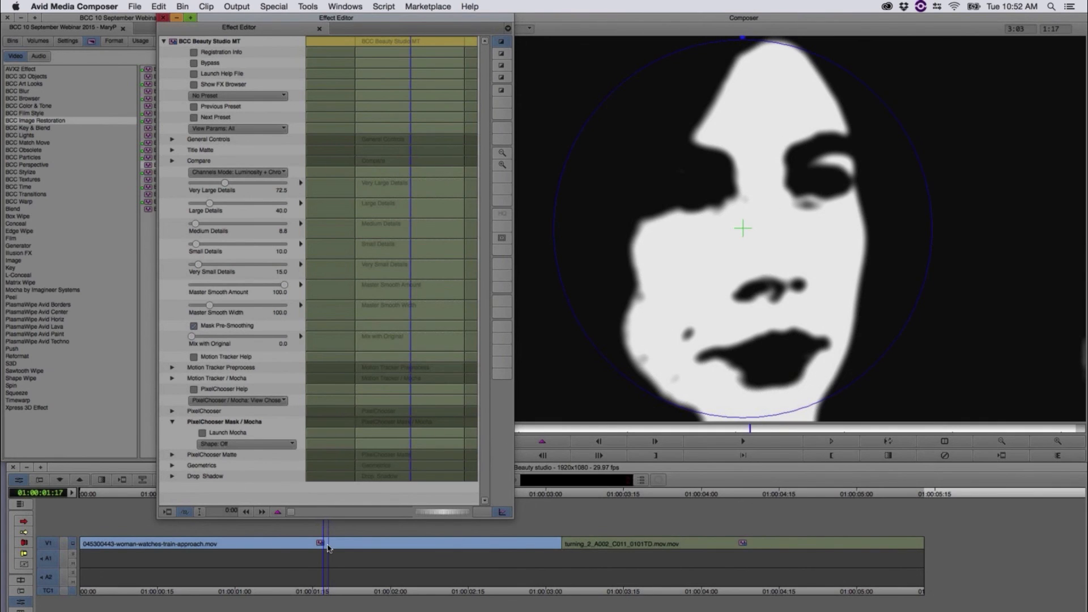
pyautogui.click(134, 499)
pyautogui.moveTo(188, 499); pyautogui.dragTo(344, 510)
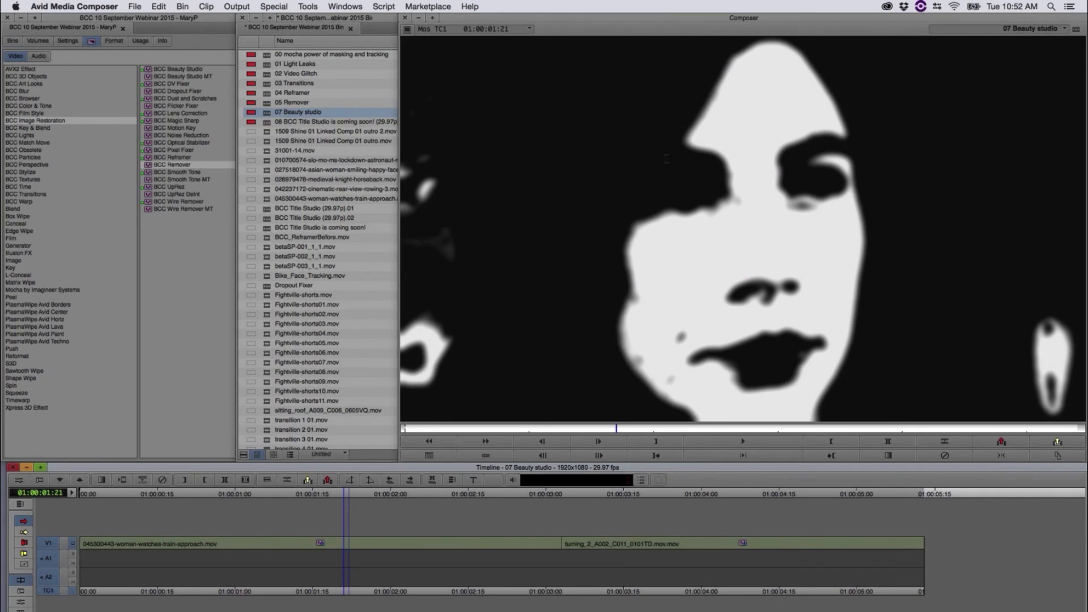
# Step: Reopen the first clip's effect settings at 01:00:01:21 and set PixelChooser / Mocha back to On
pyautogui.click(18, 479)
pyautogui.click(256, 400)
pyautogui.click(251, 445)
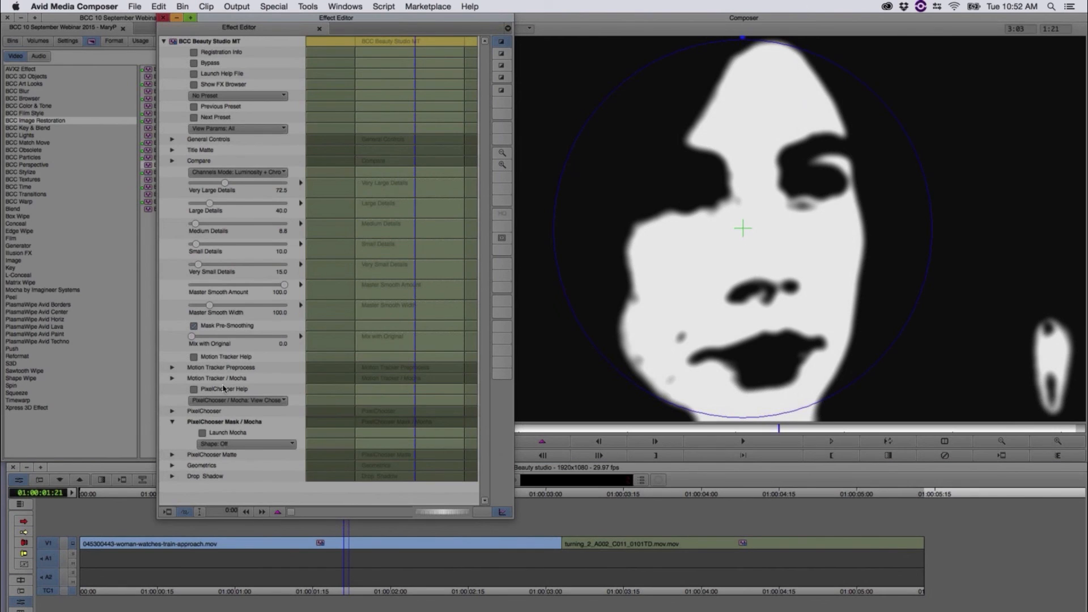
pyautogui.click(260, 403)
pyautogui.click(269, 421)
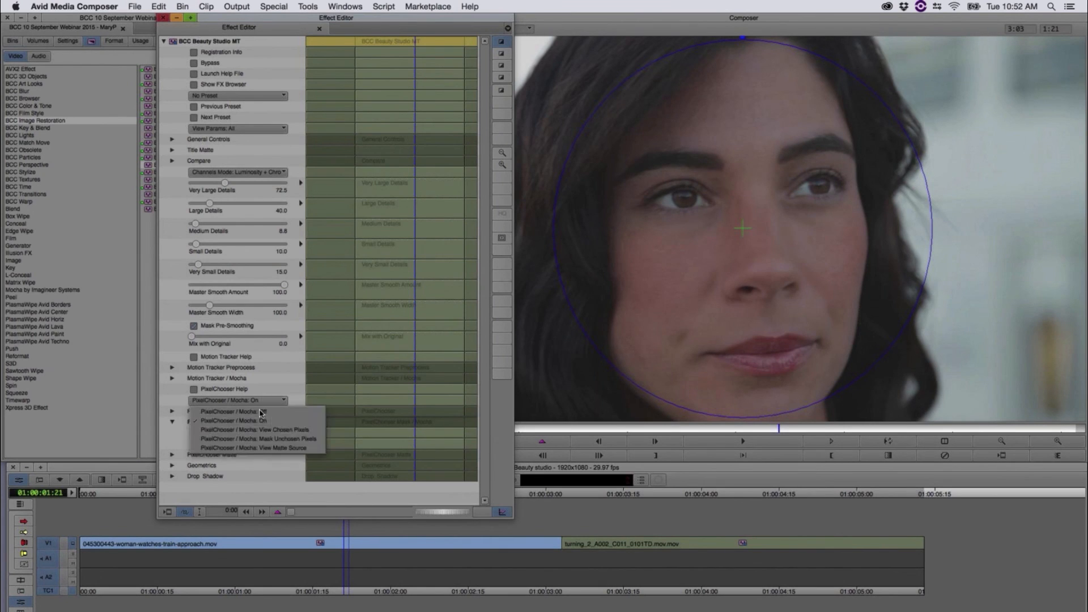
# Step: Compare the first clip's smoothing with PixelChooser / Mocha set to Off, return it to On, and close the effect settings
pyautogui.click(259, 411)
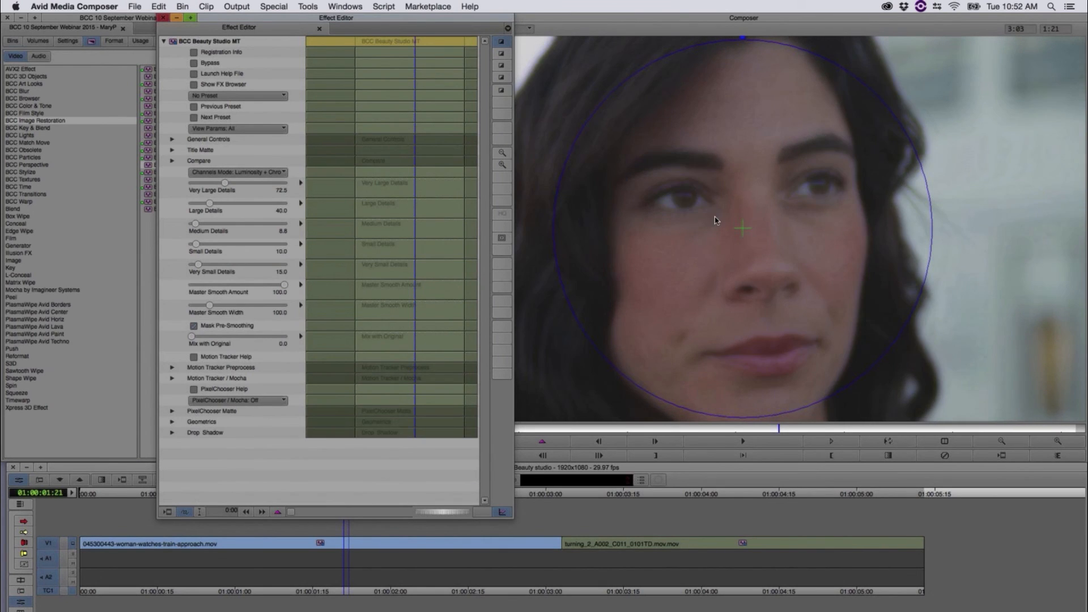
pyautogui.click(239, 401)
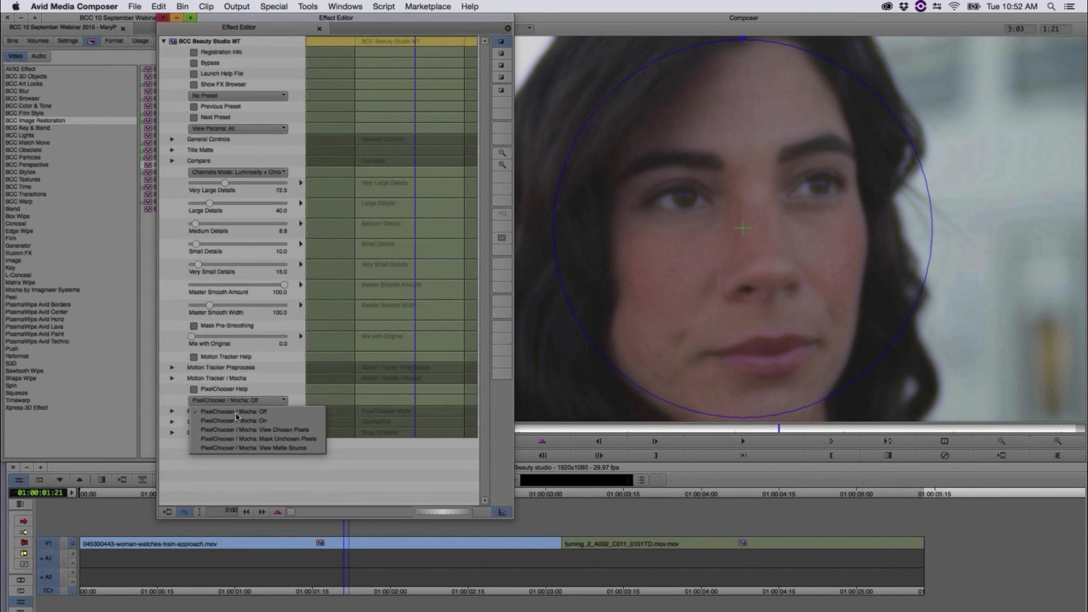
pyautogui.click(252, 415)
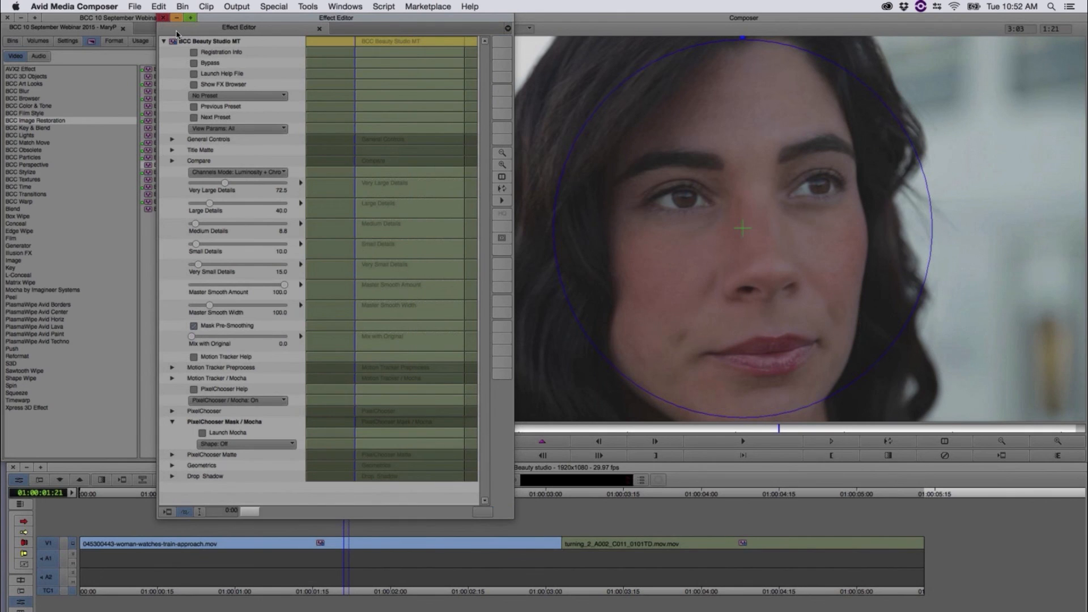
pyautogui.click(163, 18)
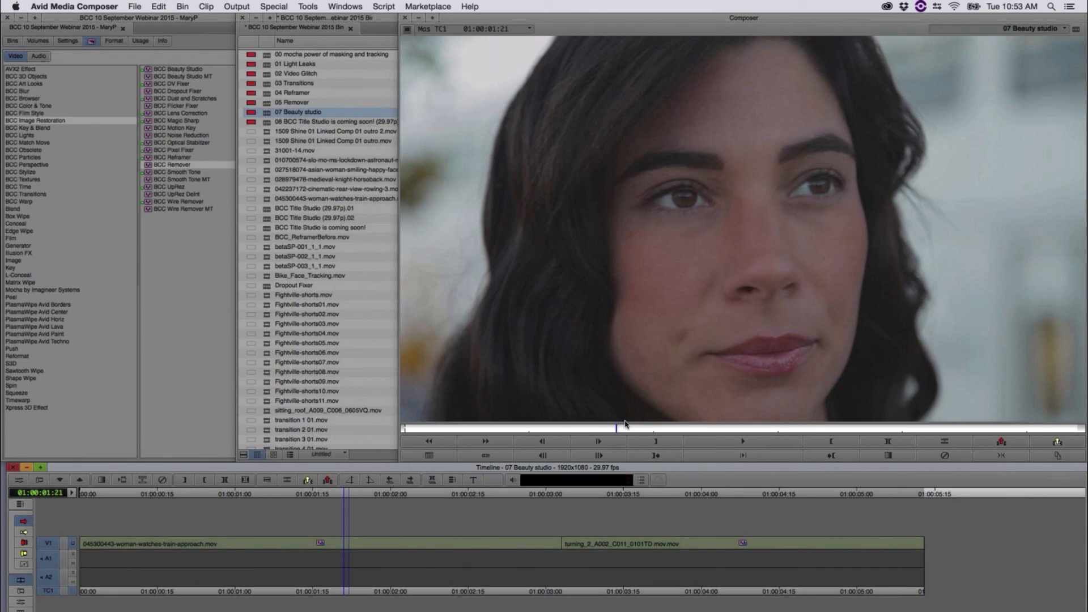
# Step: At 01:00:03:22, open the second clip's BCC Beauty Studio MT settings and examine the Layer 1 face mask in Mocha
pyautogui.click(661, 495)
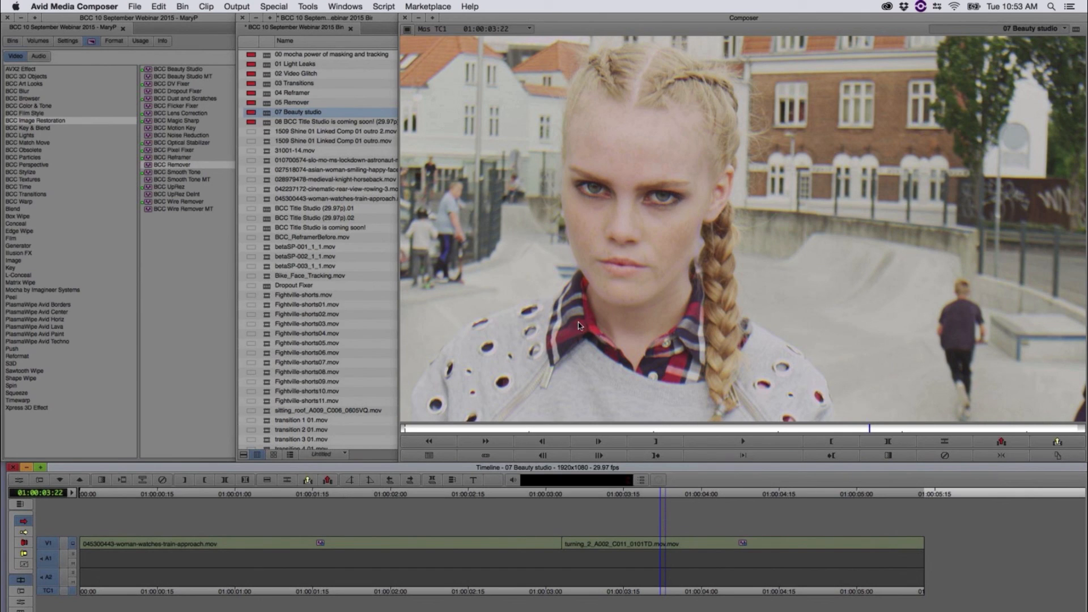
pyautogui.click(452, 480)
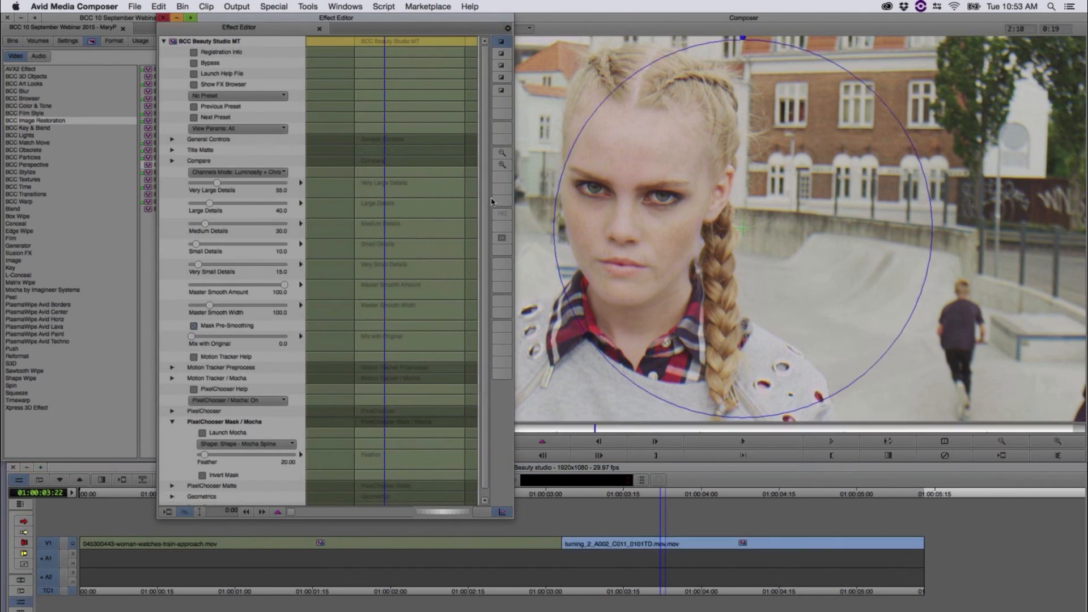
pyautogui.scroll(-1, 479, 237)
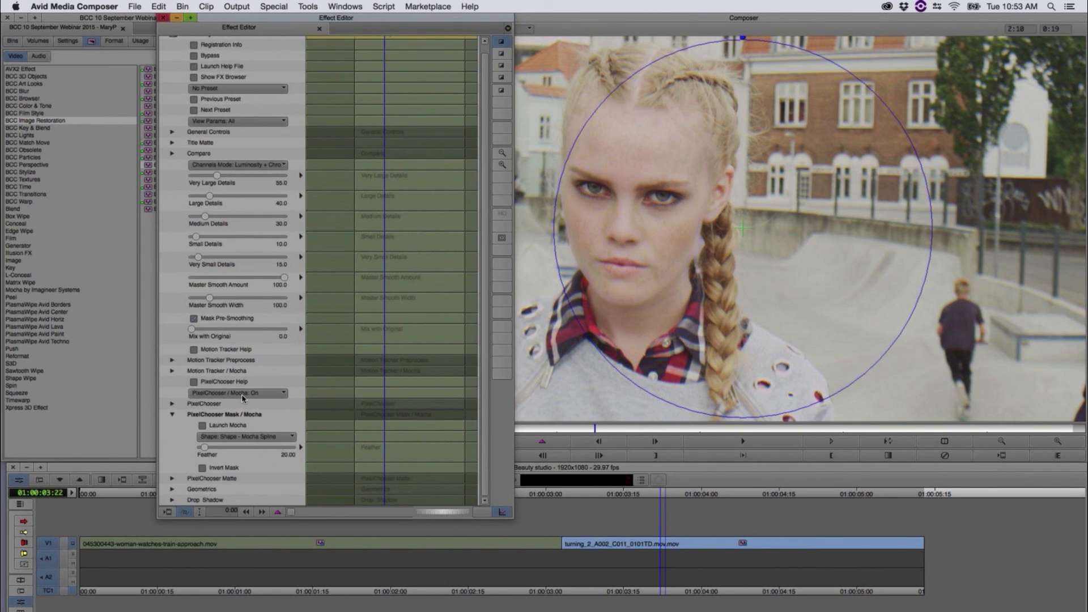
pyautogui.click(202, 426)
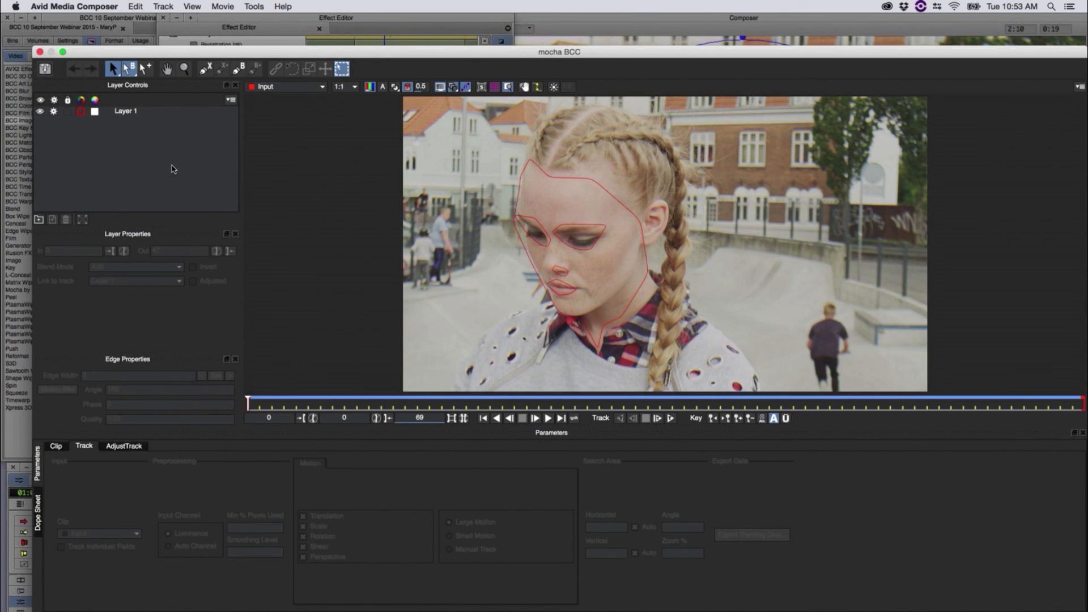
pyautogui.moveTo(546, 372); pyautogui.dragTo(247, 381)
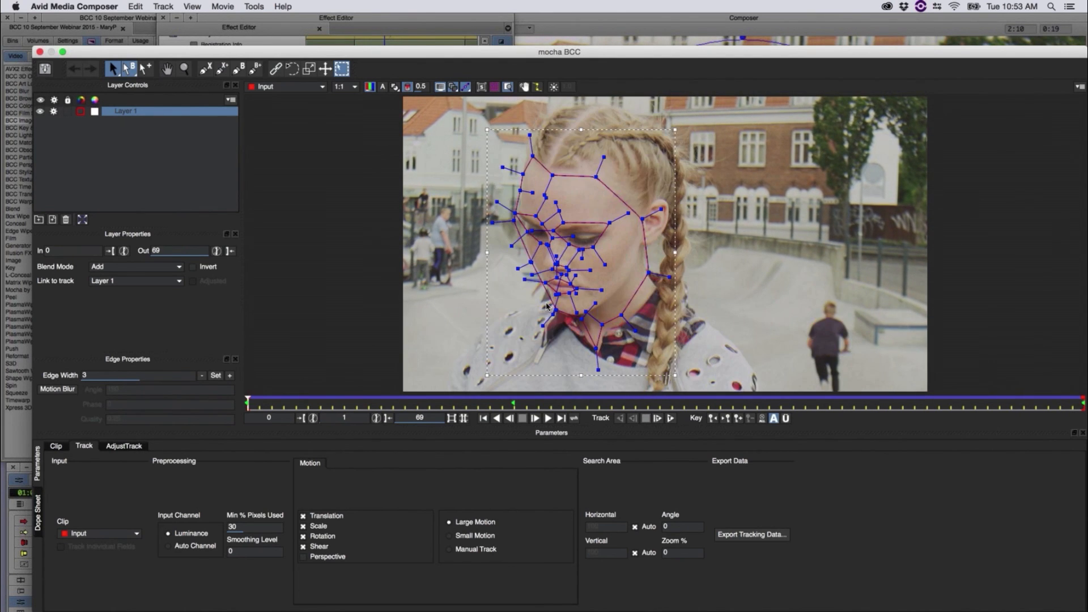
pyautogui.click(41, 51)
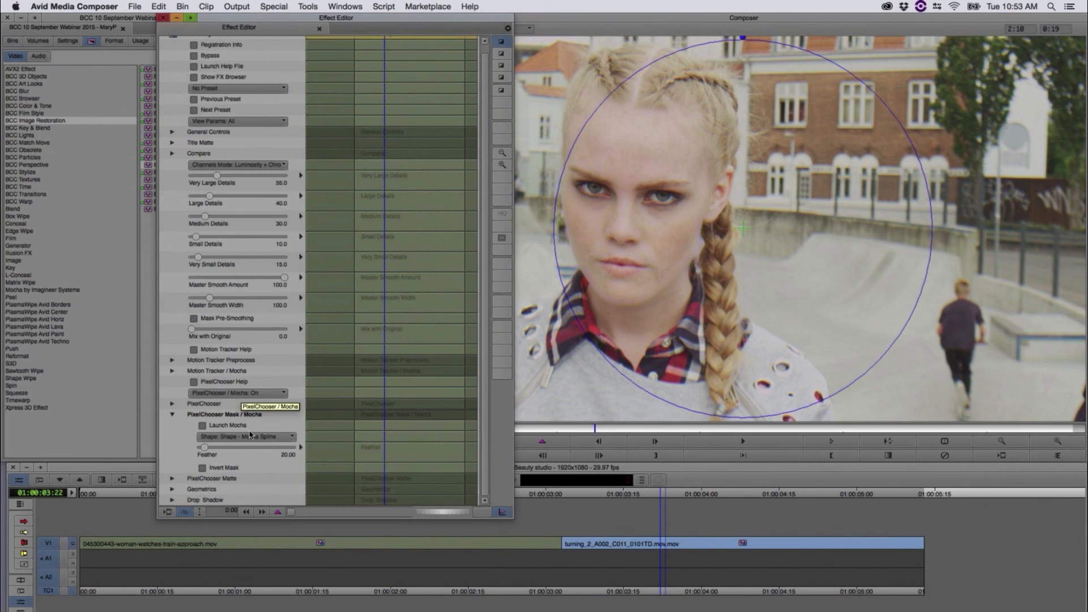
# Step: Check the second clip's face matte with PixelChooser / Mocha set to View Chosen Pixels, and return it to On
pyautogui.click(238, 393)
pyautogui.click(243, 425)
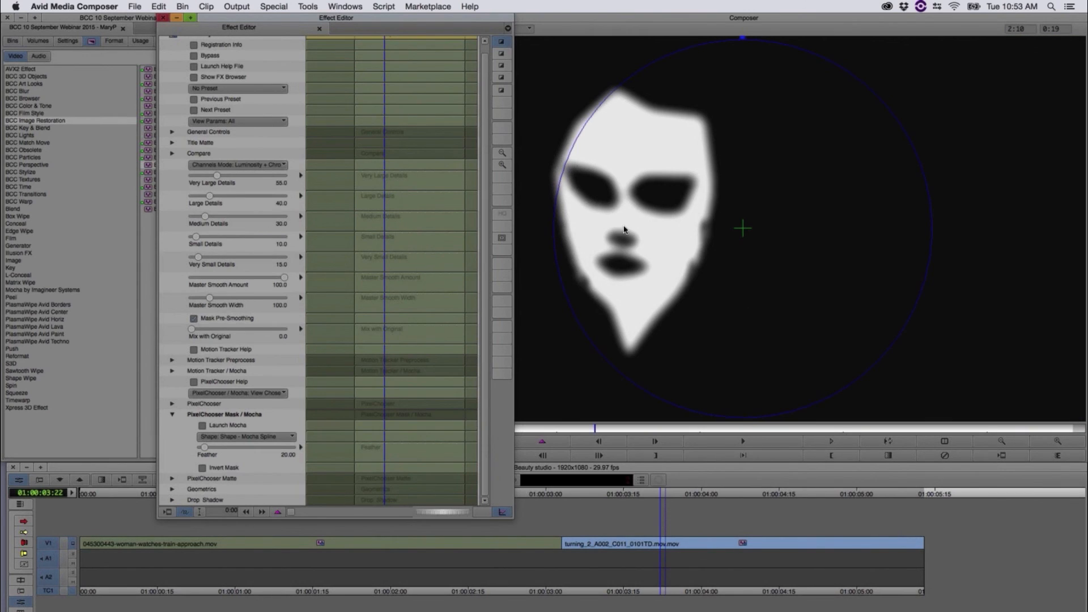
pyautogui.click(238, 392)
pyautogui.click(268, 422)
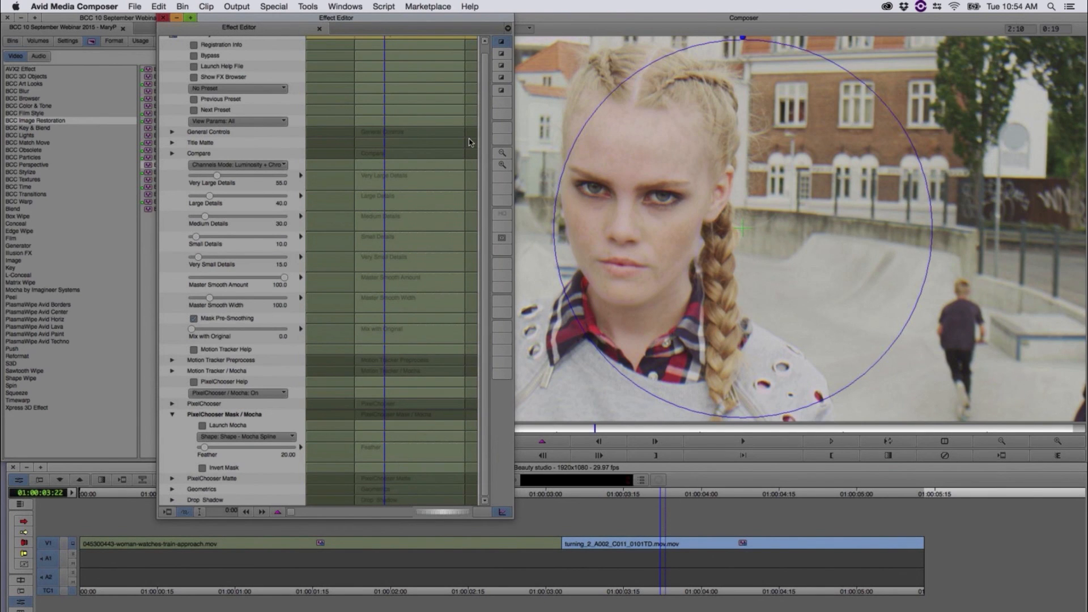
# Step: Enlarge the preview to examine the smoothed skin on the blonde woman's face, and close the effect settings
pyautogui.scroll(1, 469, 143)
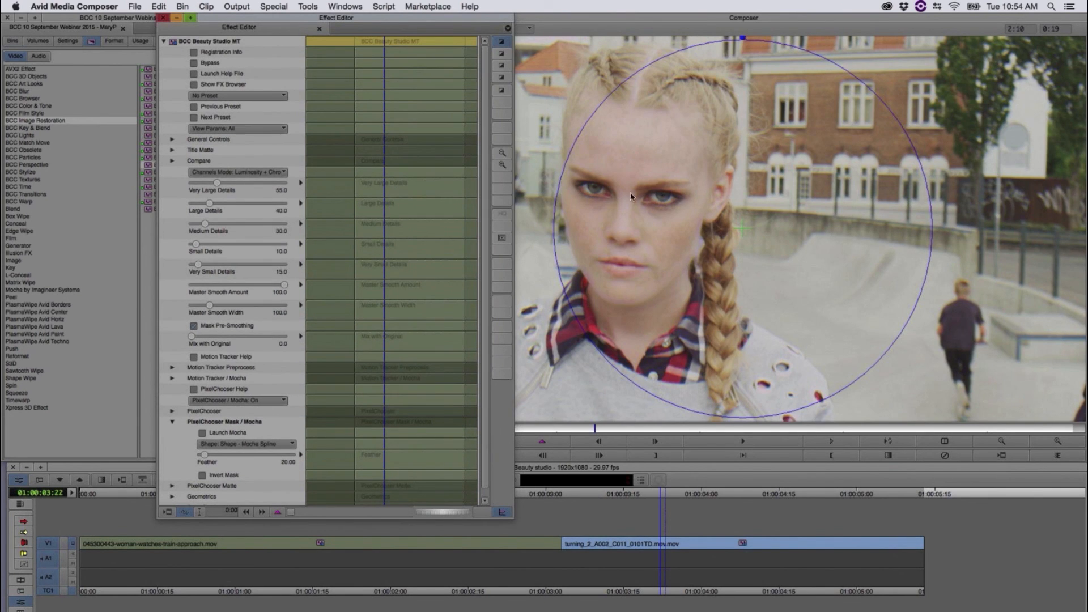
pyautogui.click(1057, 440)
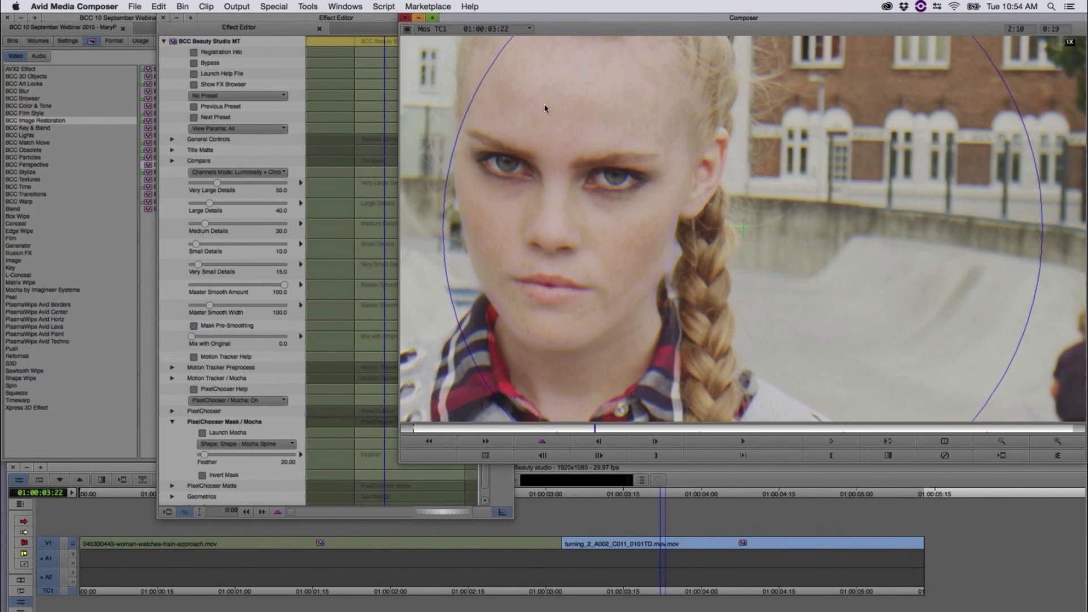
pyautogui.click(388, 44)
pyautogui.click(345, 7)
pyautogui.click(278, 29)
pyautogui.click(195, 67)
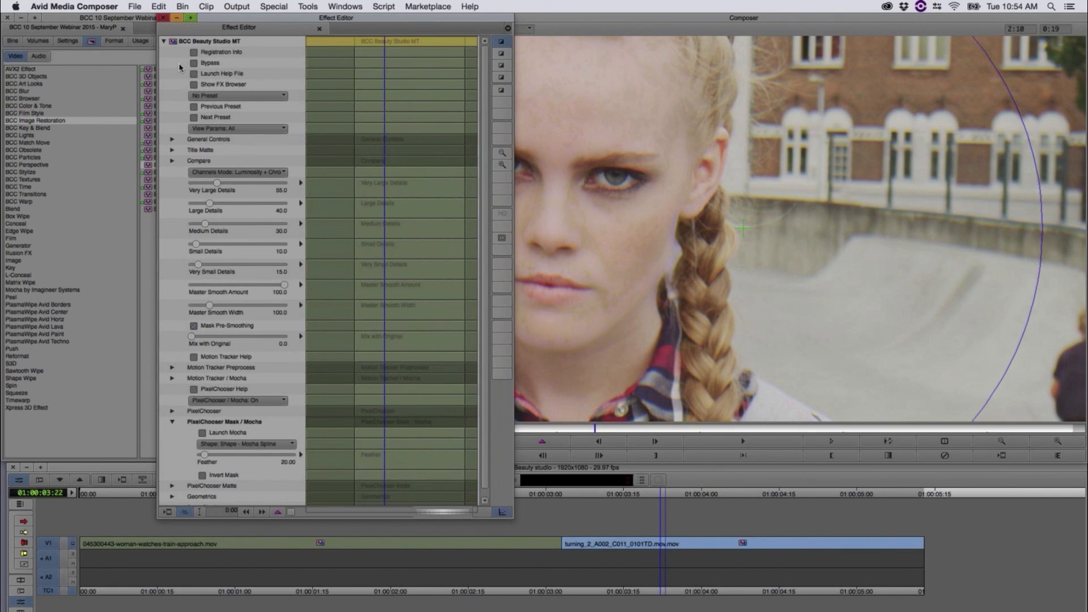
pyautogui.click(164, 19)
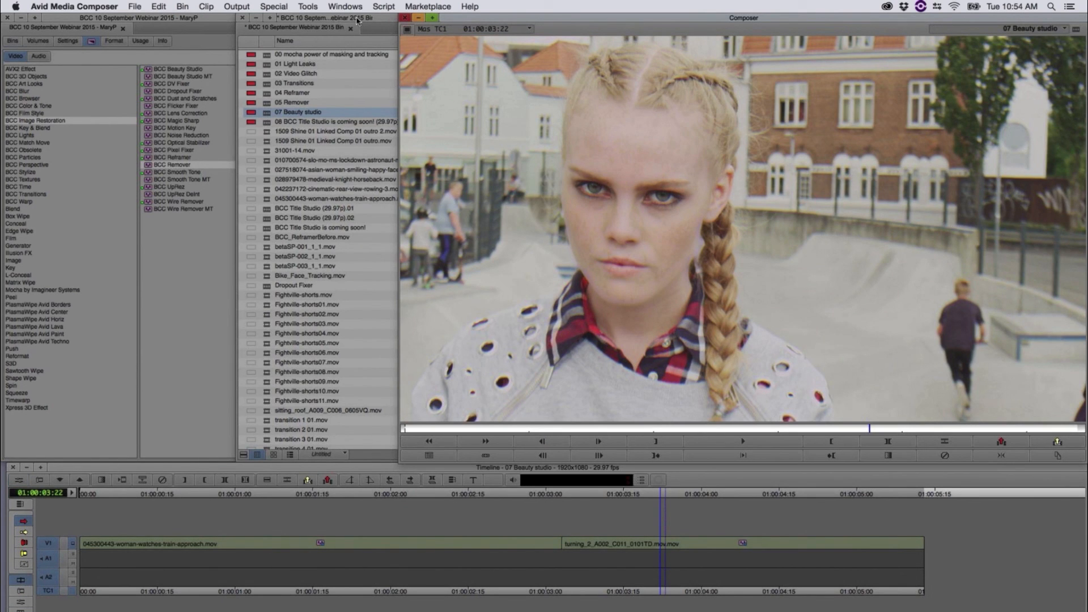
pyautogui.click(357, 21)
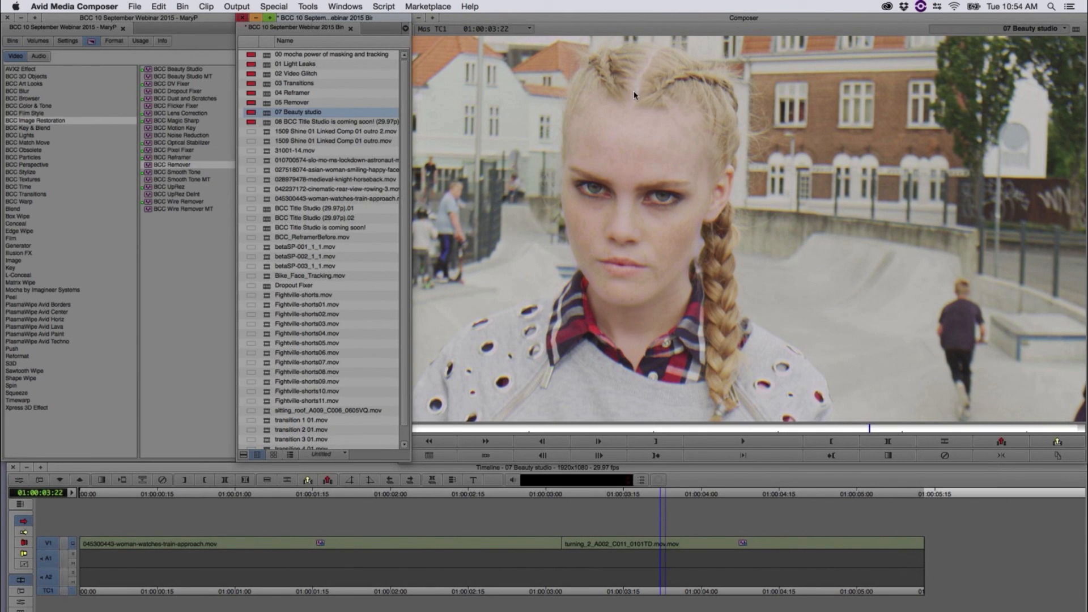
# Step: Scrub back and forth through the first clip to examine the dark-haired woman's smoothed skin
pyautogui.click(502, 499)
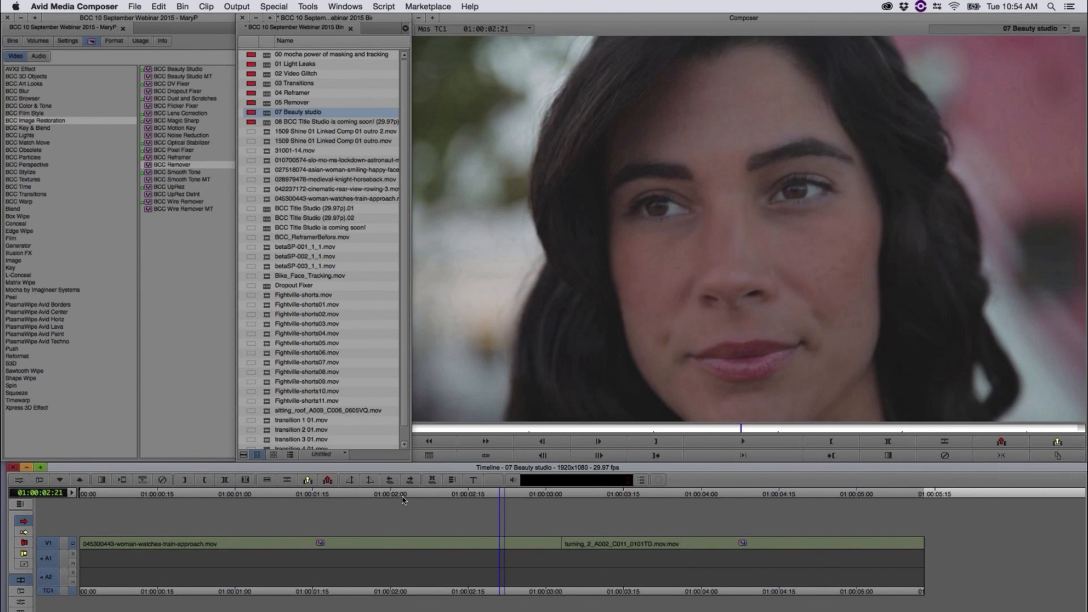
pyautogui.click(375, 497)
pyautogui.click(319, 498)
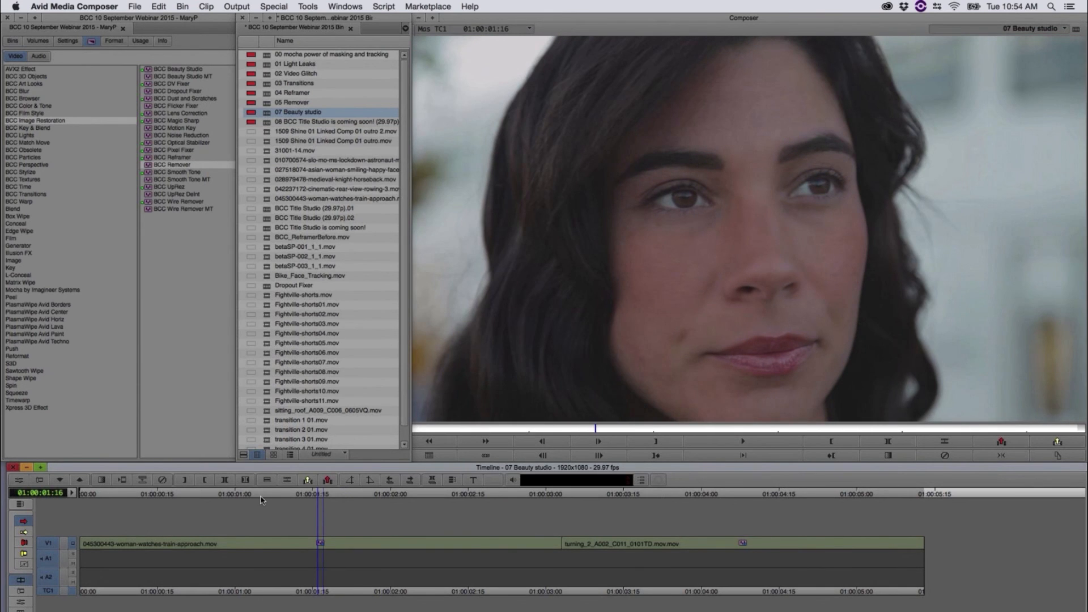
pyautogui.click(261, 499)
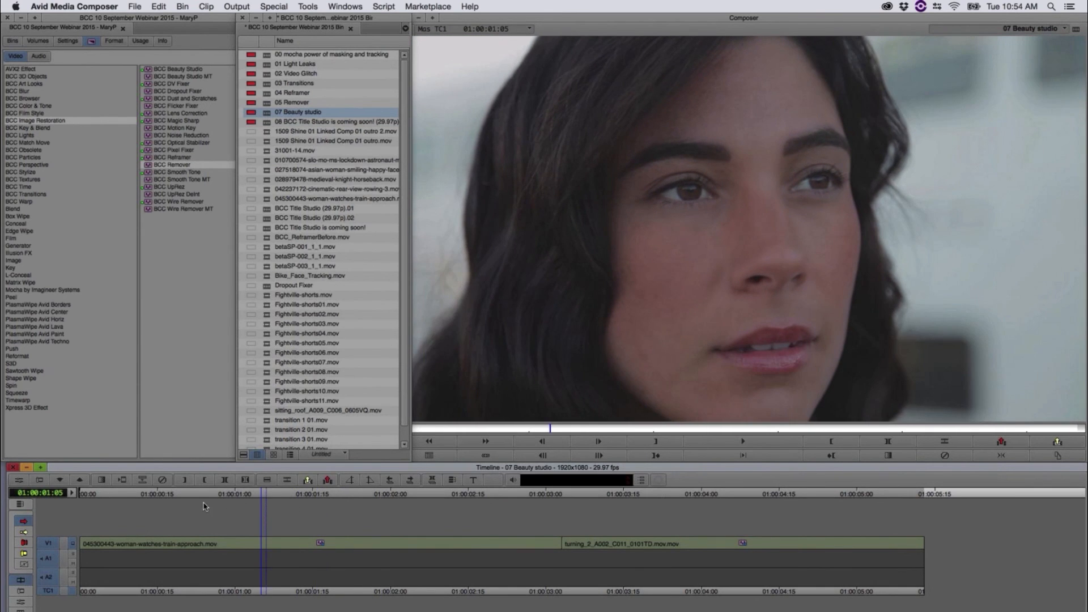
pyautogui.moveTo(204, 499); pyautogui.dragTo(129, 497)
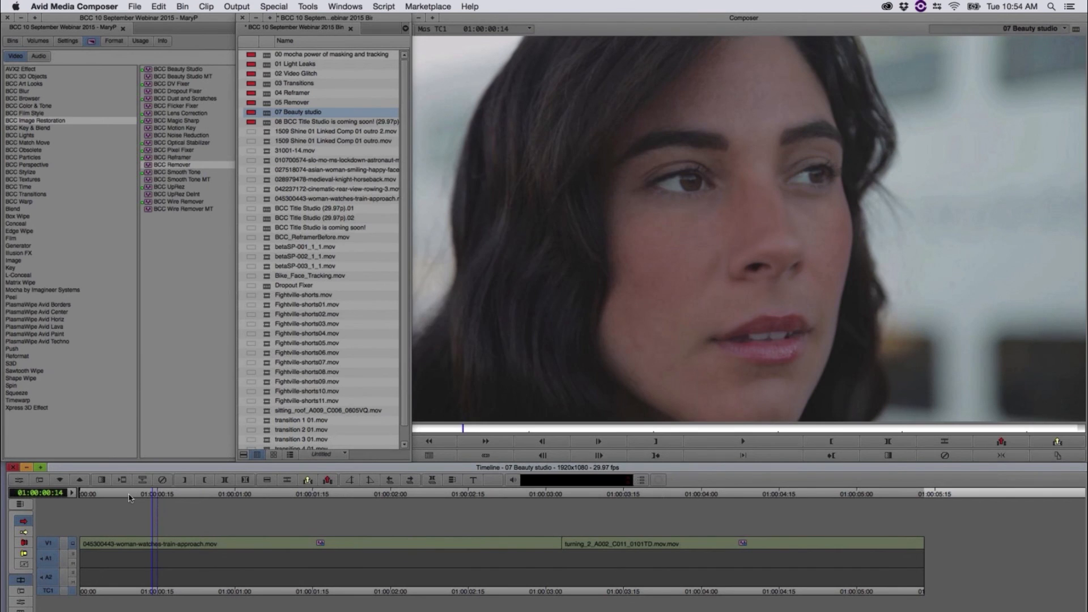
pyautogui.click(126, 497)
pyautogui.moveTo(199, 501); pyautogui.dragTo(272, 513)
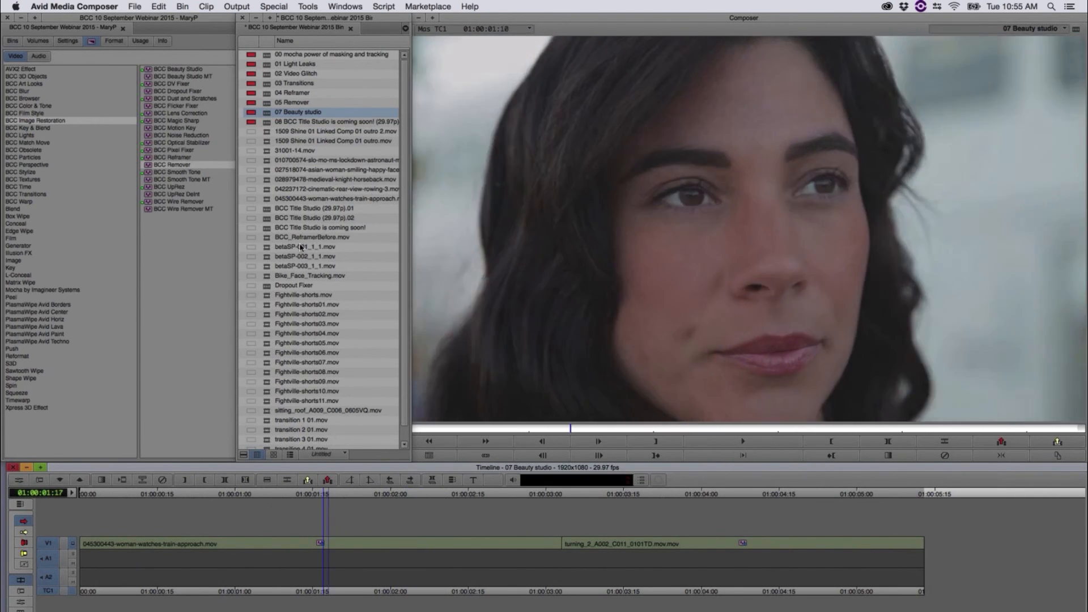
# Step: Load the sequence "08 BCC Title Studio is coming soon! (29.97p).01" and preview the first title up to 01:00:14:25
pyautogui.click(267, 124)
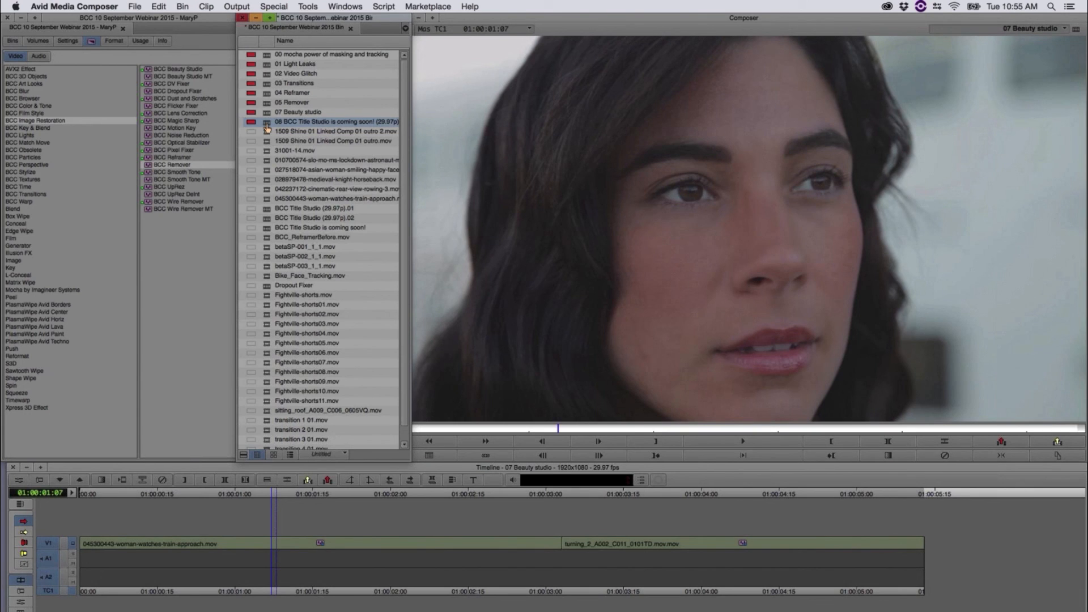
pyautogui.doubleClick(267, 128)
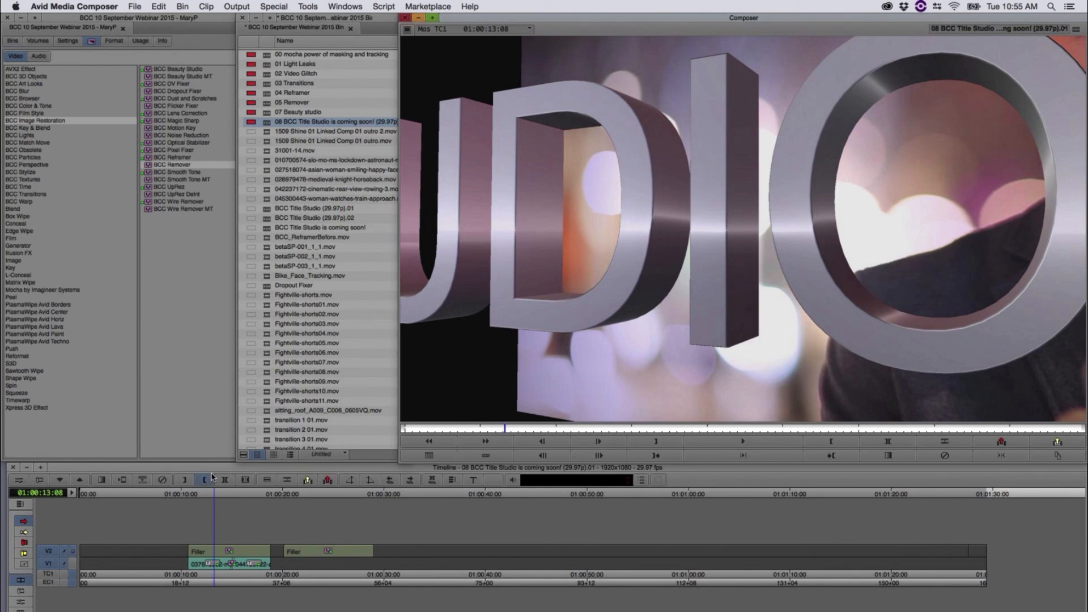
pyautogui.click(197, 499)
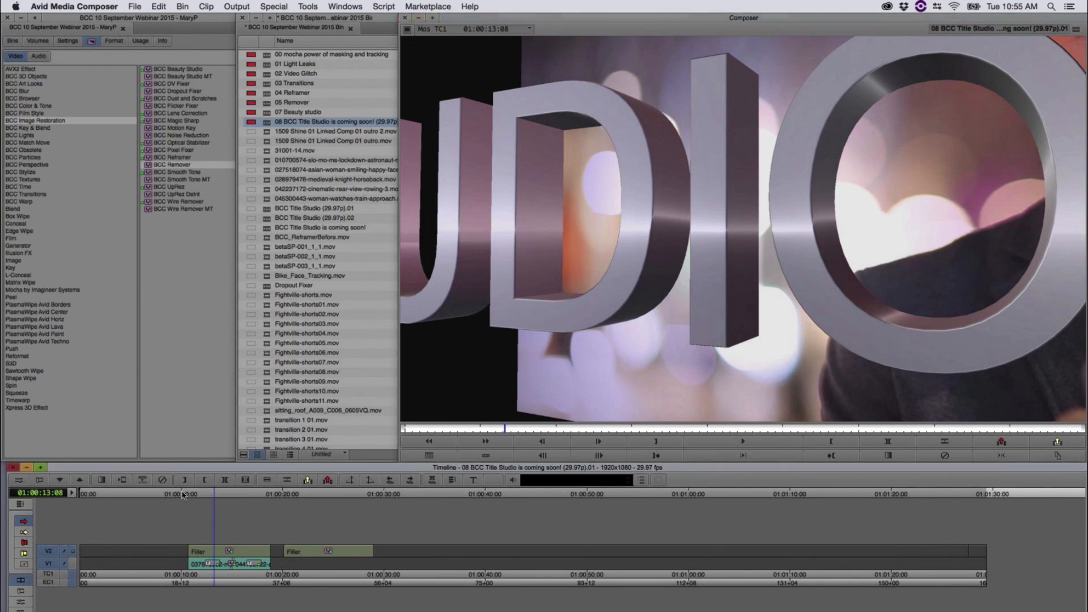
pyautogui.moveTo(202, 494); pyautogui.dragTo(224, 533)
pyautogui.press('space')
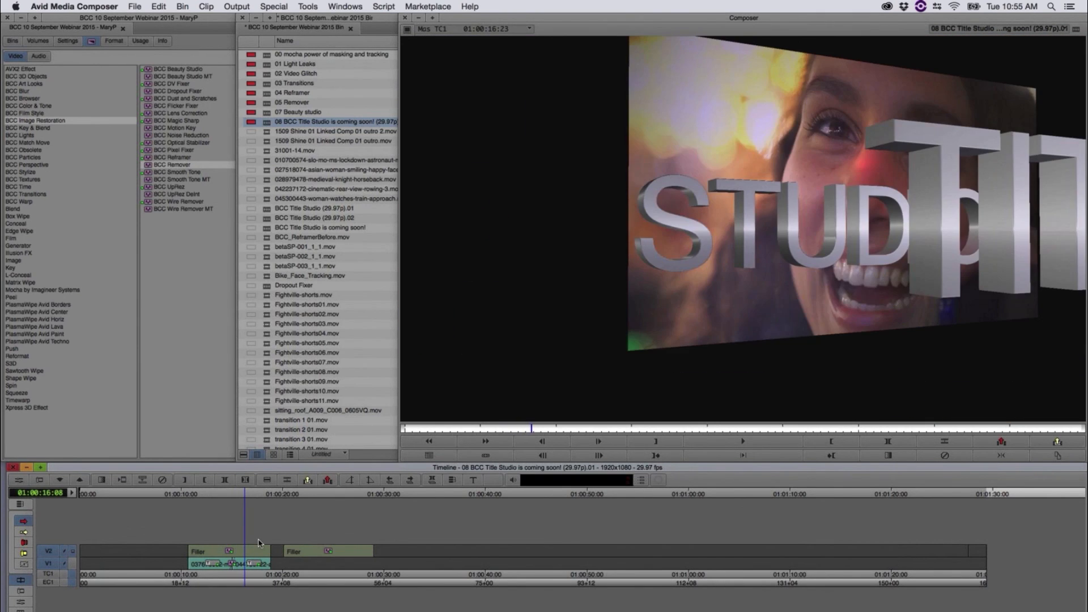
pyautogui.moveTo(258, 543); pyautogui.dragTo(229, 558)
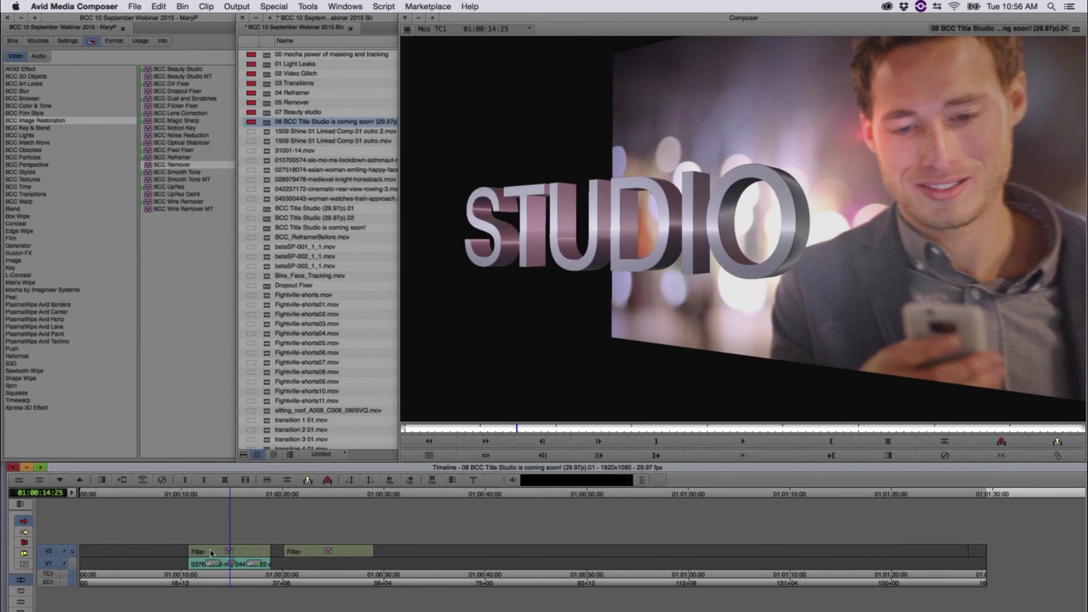
# Step: Open the first title in the BCC Title Studio interface, scrub the cameraWeave.blu scene to examine its camera path, and close it
pyautogui.click(18, 480)
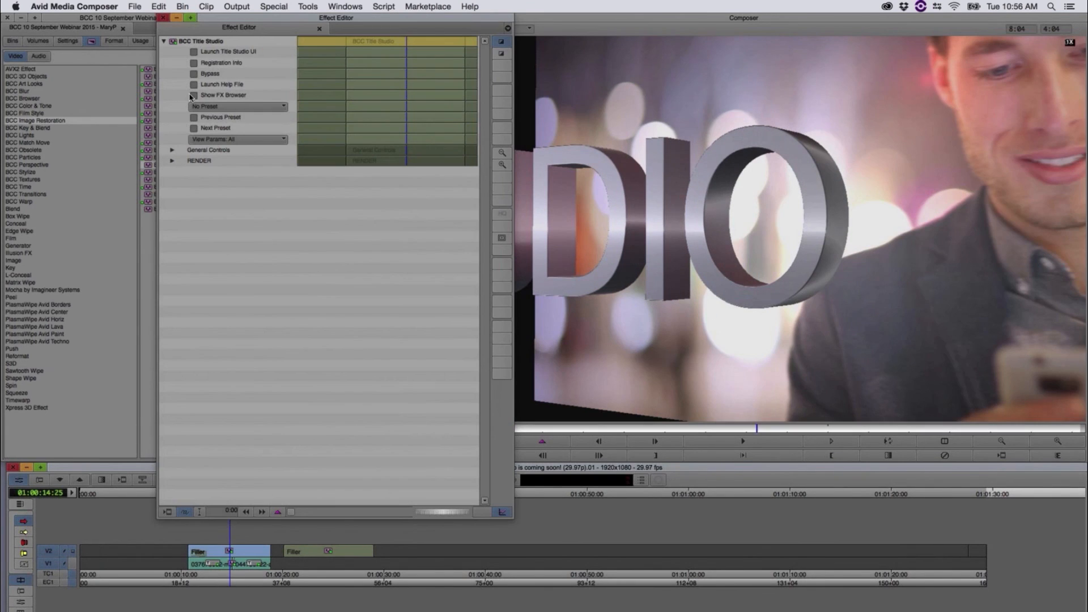
pyautogui.click(196, 52)
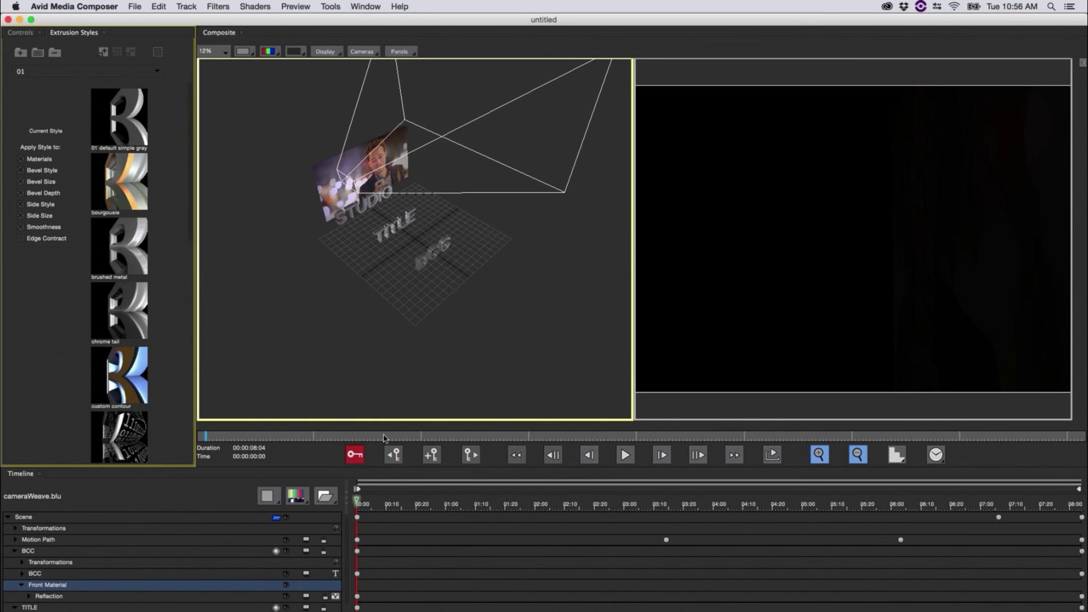
pyautogui.moveTo(369, 502); pyautogui.dragTo(419, 503)
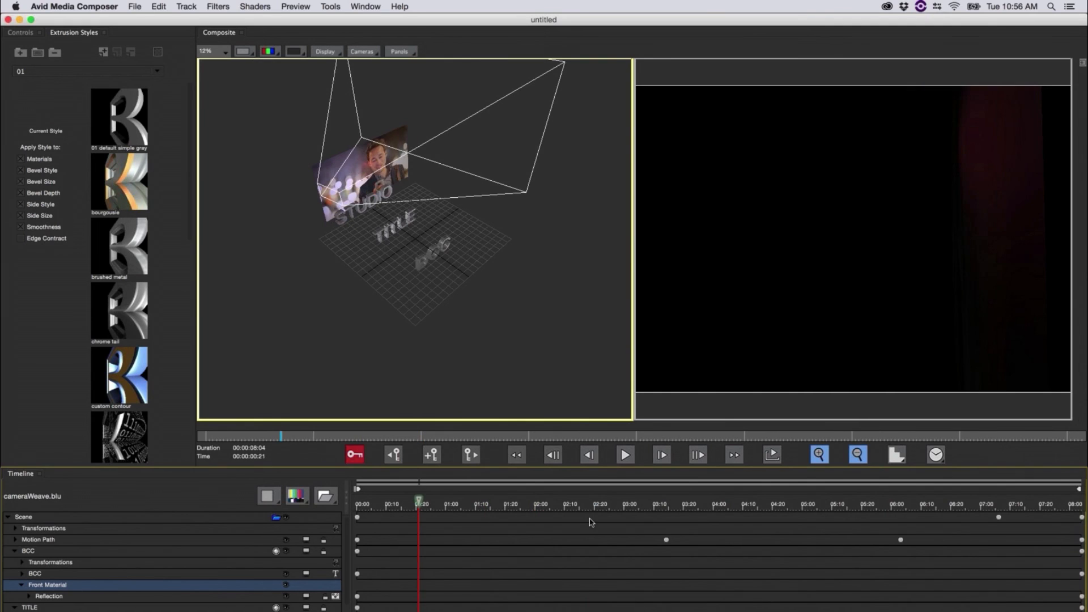
pyautogui.moveTo(590, 522); pyautogui.dragTo(1064, 504)
pyautogui.moveTo(989, 505); pyautogui.dragTo(612, 500)
pyautogui.click(9, 20)
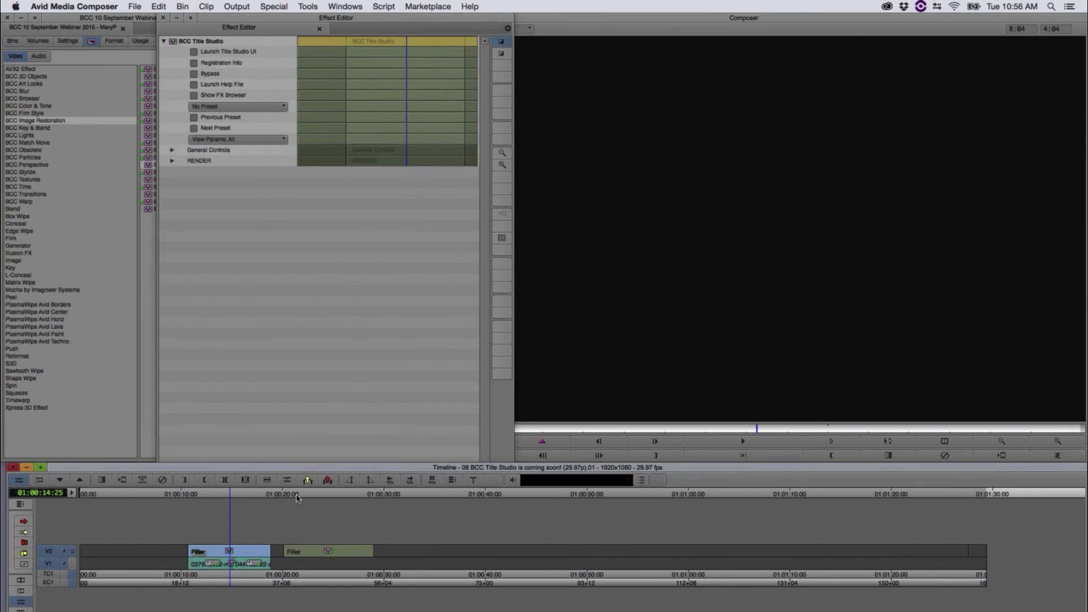
# Step: At 01:00:23:09, open the second title in the BCC Title Studio interface, scrub the green_sneaker.blu scene to examine the model, and close it
pyautogui.click(297, 498)
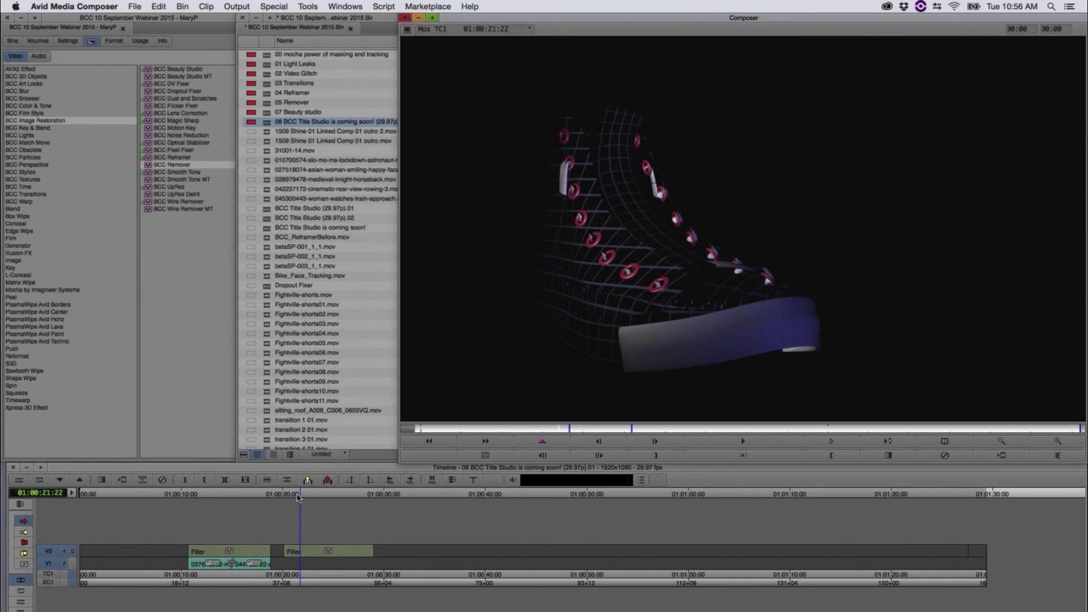
pyautogui.moveTo(298, 498)
pyautogui.mouseDown()
pyautogui.moveTo(283, 501)
pyautogui.moveTo(385, 494)
pyautogui.moveTo(288, 498)
pyautogui.moveTo(316, 501)
pyautogui.mouseUp()
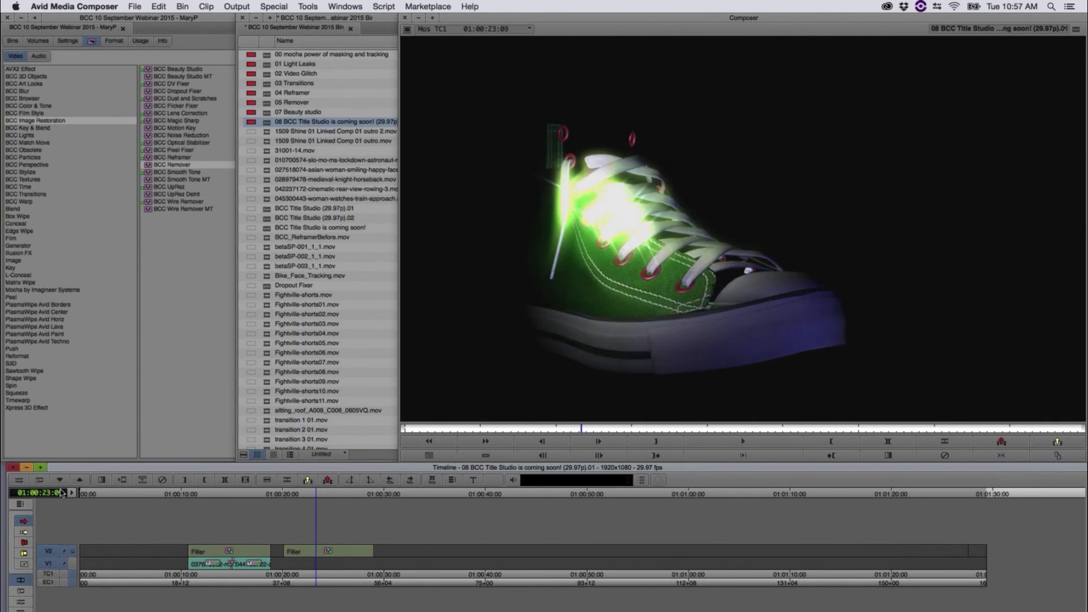
pyautogui.click(20, 483)
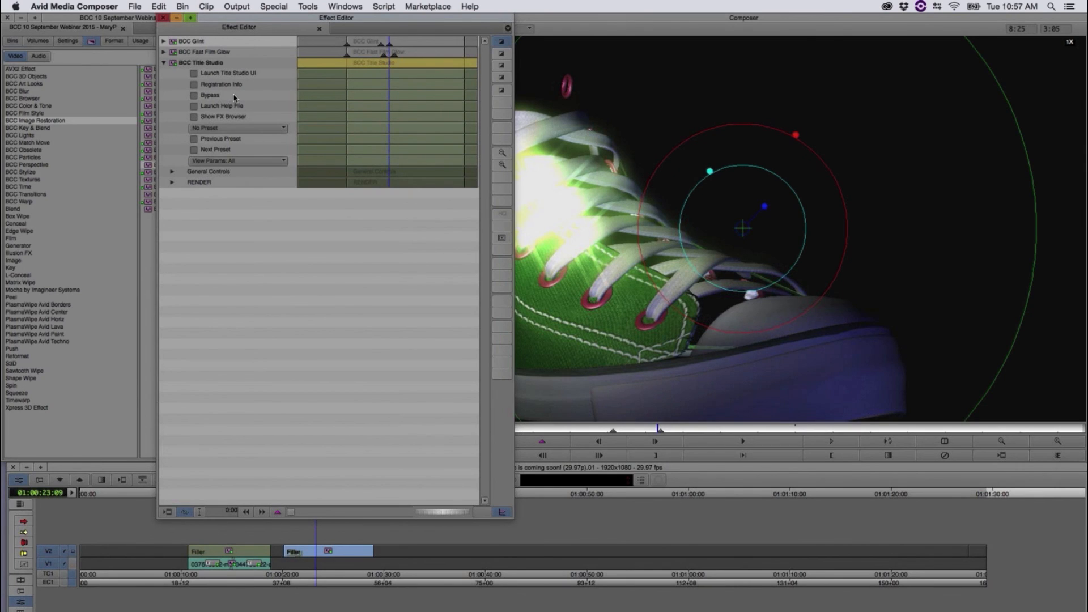
pyautogui.click(193, 74)
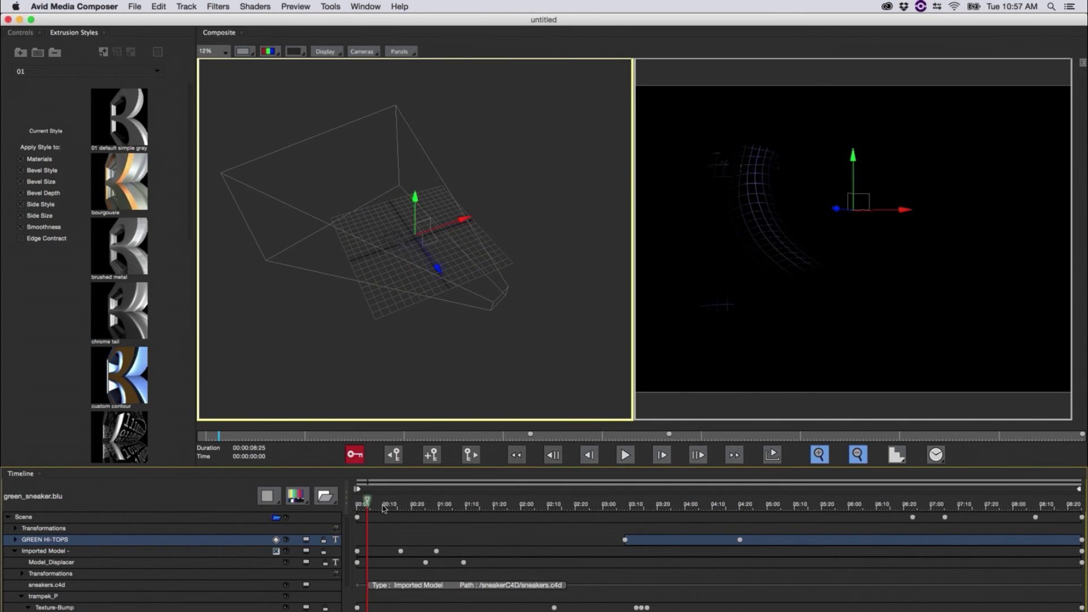
pyautogui.moveTo(400, 511); pyautogui.dragTo(540, 508)
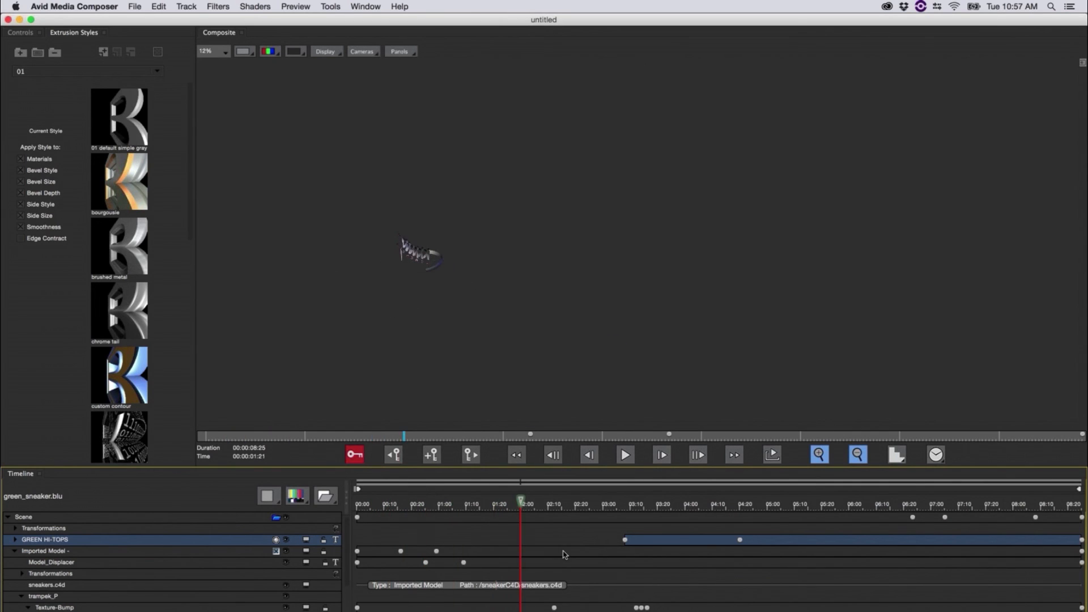
pyautogui.moveTo(643, 539); pyautogui.dragTo(439, 541)
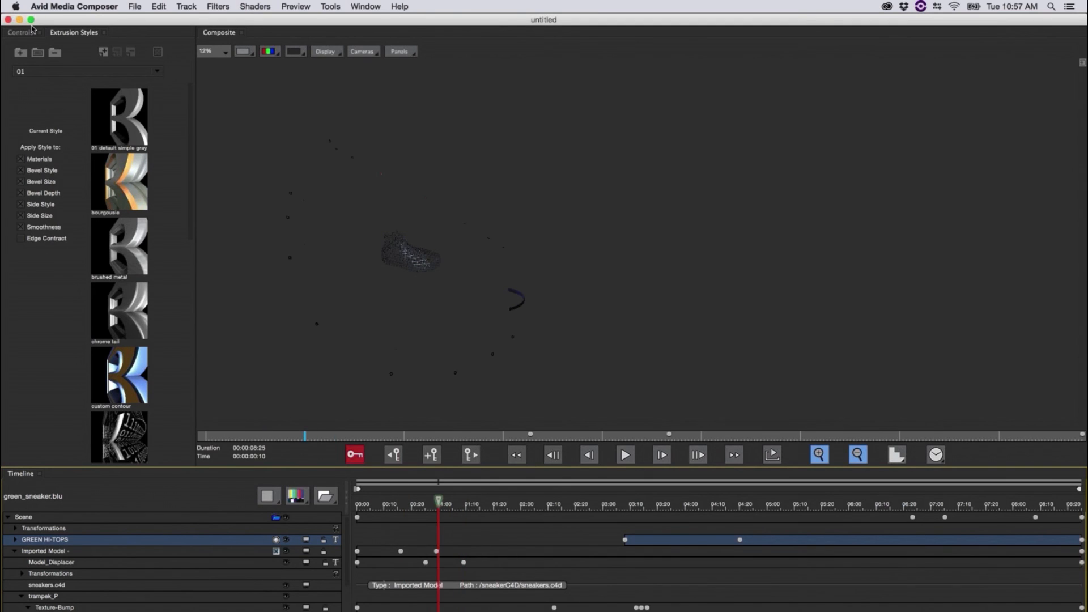
pyautogui.click(7, 20)
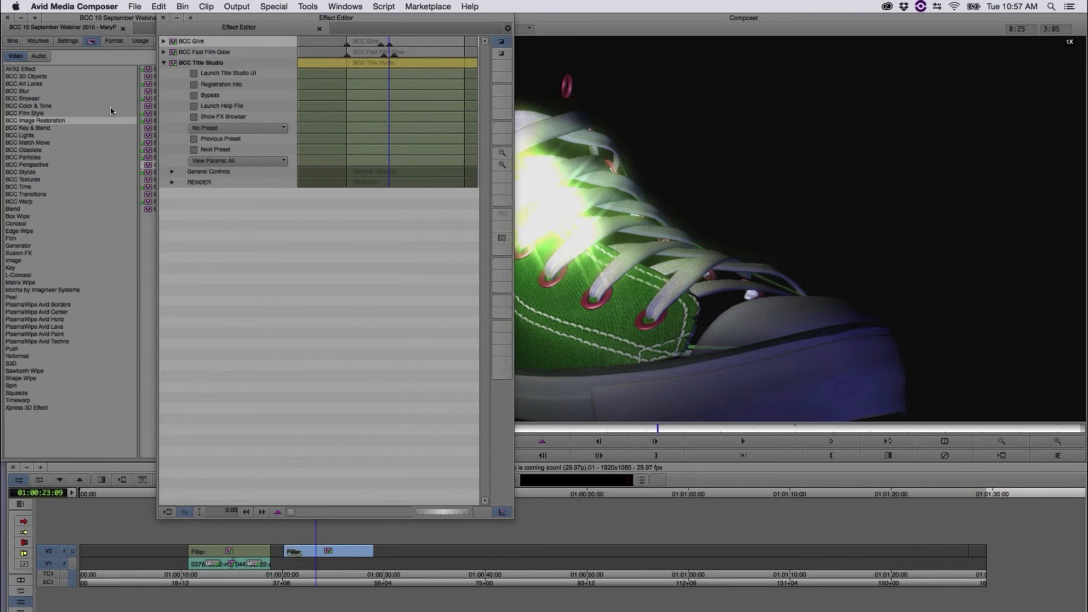
# Step: Scrub the second title from near its beginning to view the sneaker animation in the sequence
pyautogui.click(310, 526)
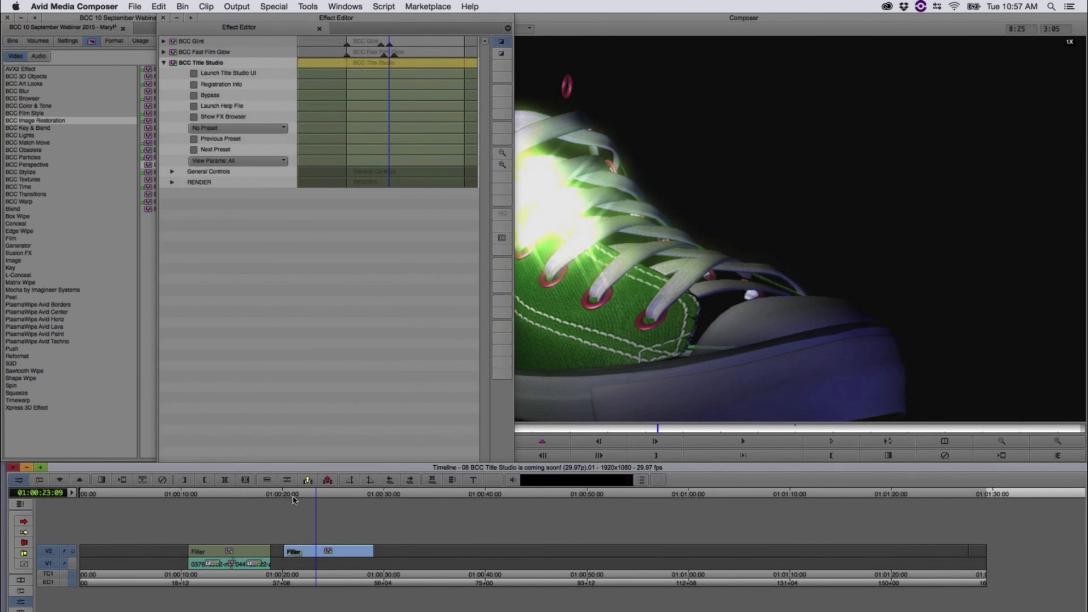
pyautogui.click(287, 496)
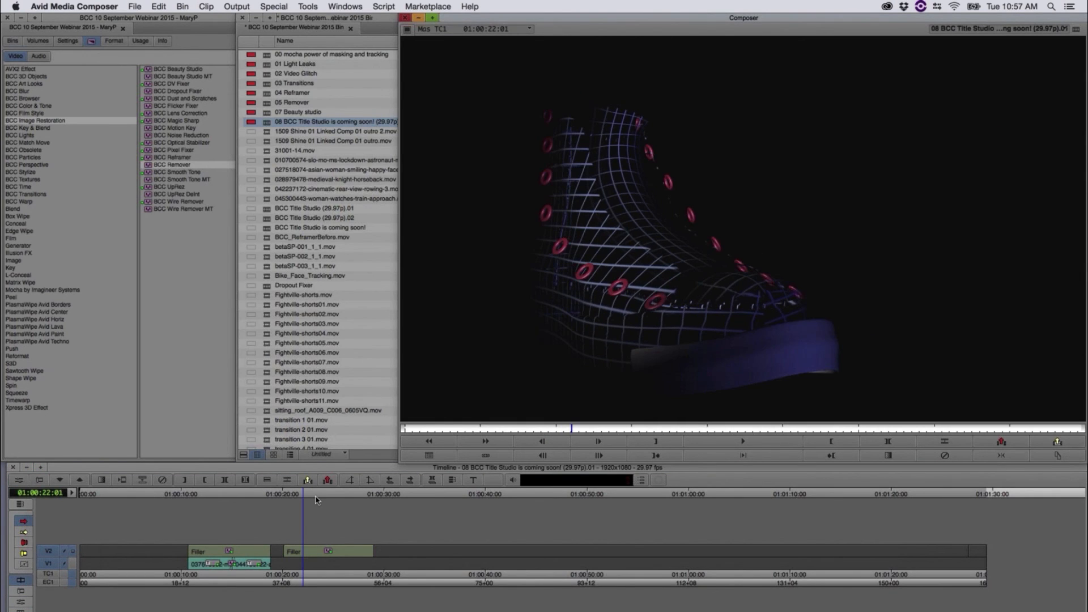